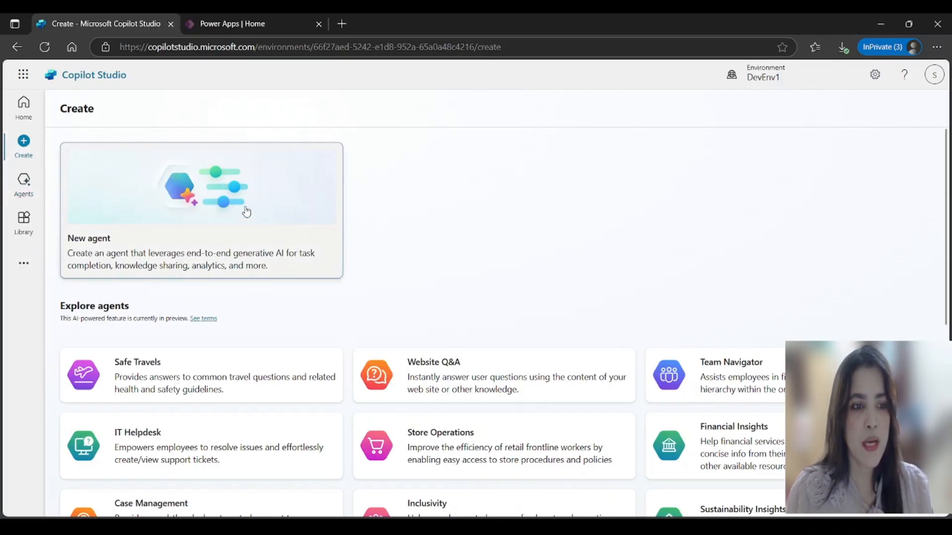
Step: Create a new agent with default settings, skipping the conversational setup
{"action": "left_click", "coordinate": [229, 228]}
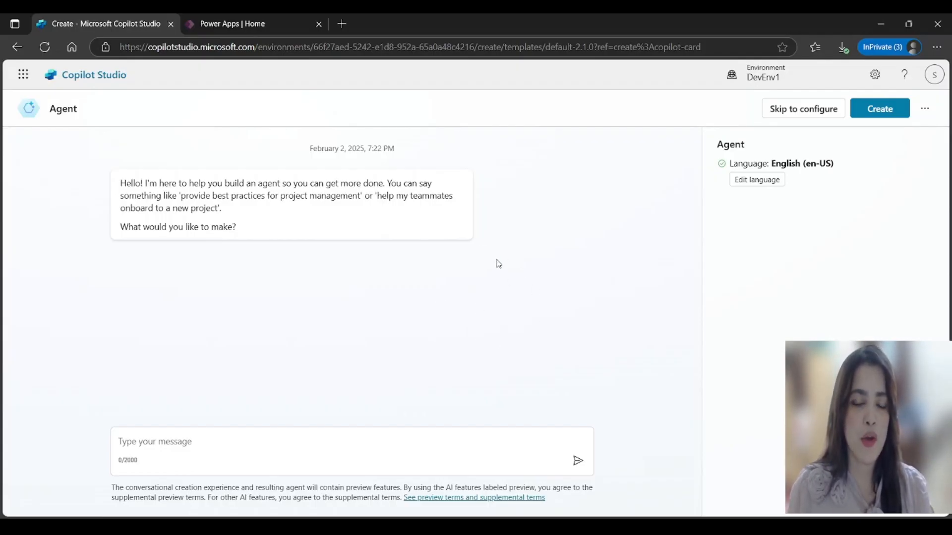
{"action": "left_click", "coordinate": [879, 109]}
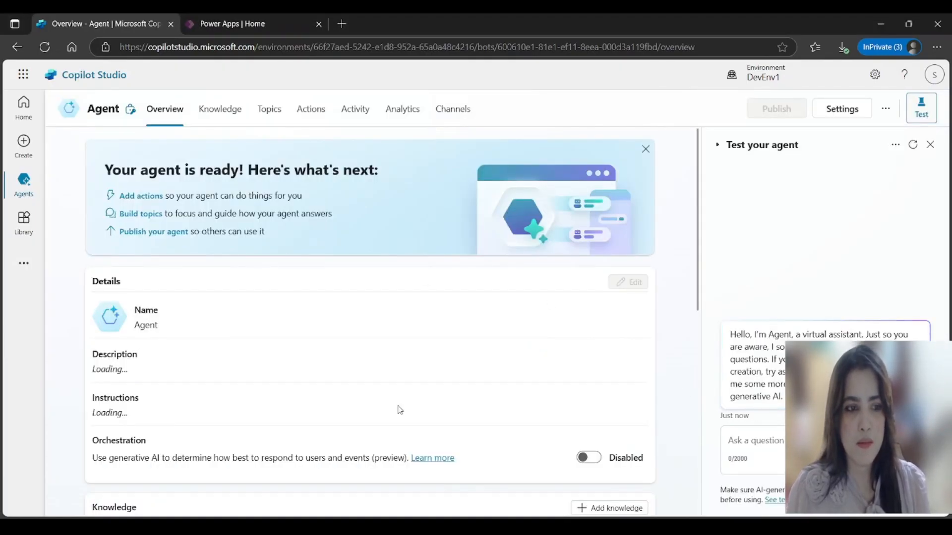
Step: Change the agent's name in Details to 'Garden Guide'
{"action": "scroll", "coordinate": [300, 346], "scroll_direction": "down", "scroll_amount": 1}
{"action": "scroll", "coordinate": [300, 346], "scroll_direction": "down", "scroll_amount": 1}
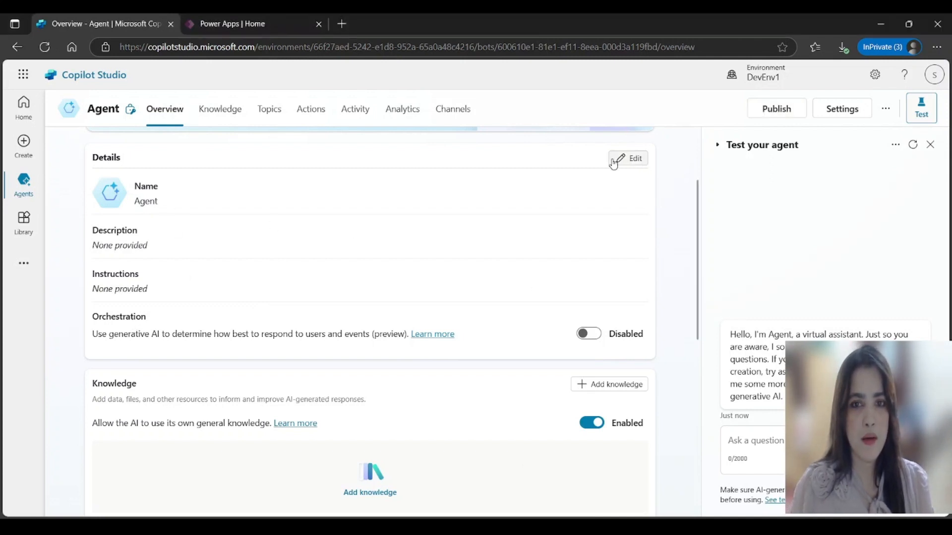
{"action": "left_click", "coordinate": [630, 159]}
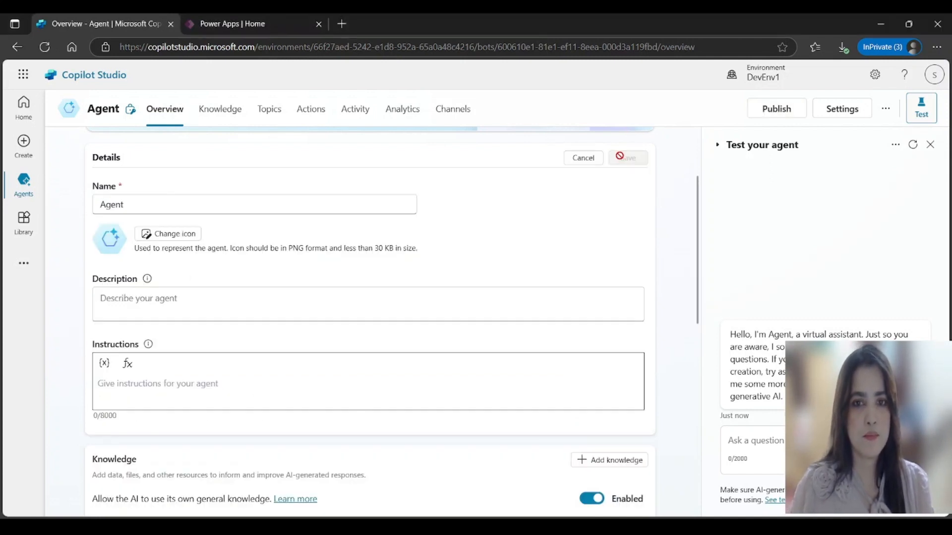
{"action": "double_click", "coordinate": [130, 203]}
{"action": "type", "text": "Gard"}
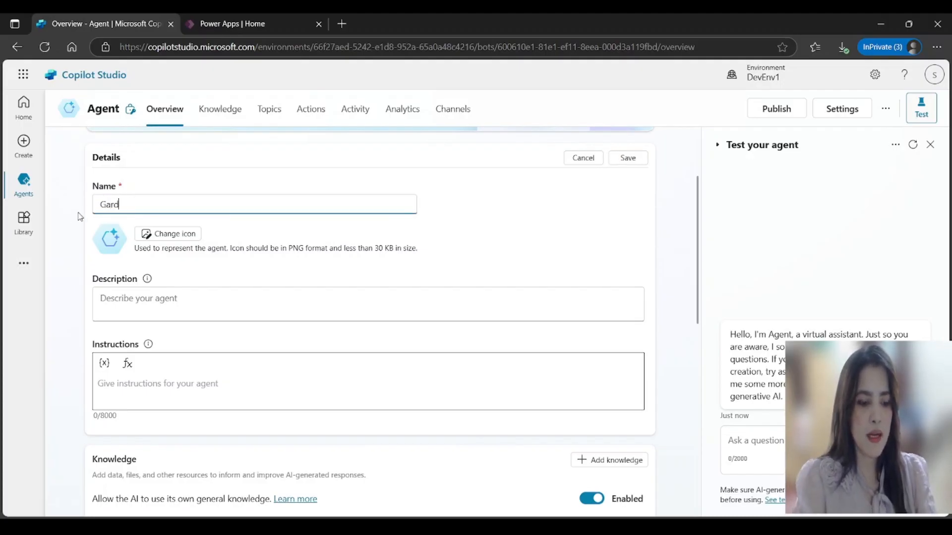
{"action": "type", "text": "en Guide"}
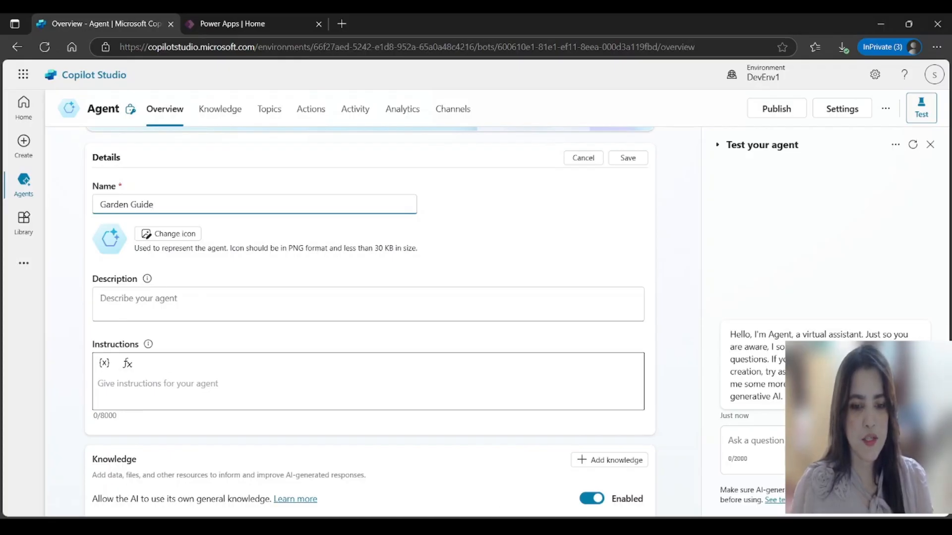
{"action": "left_click", "coordinate": [575, 527]}
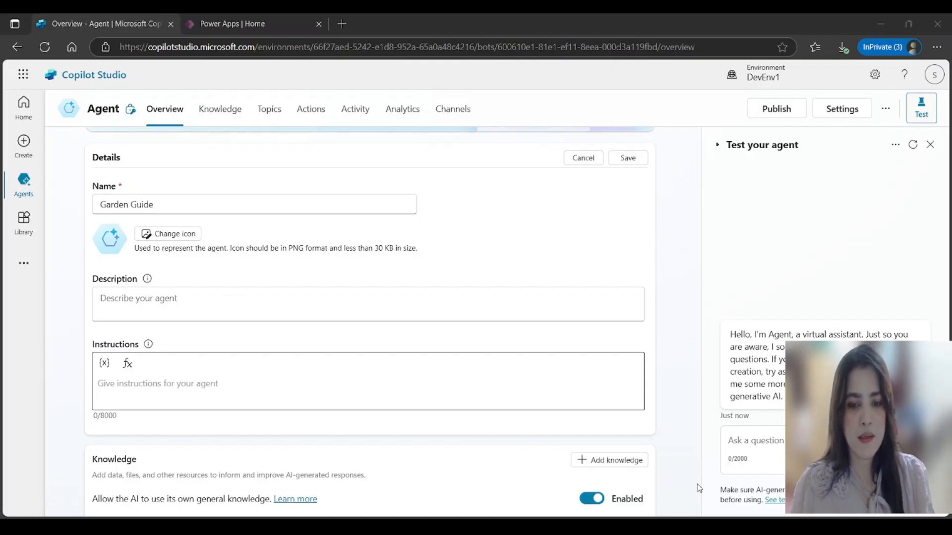
Step: Paste the helpful home-gardening assistant description into the Description field
{"action": "key", "text": "alt+Tab"}
{"action": "left_click", "coordinate": [199, 315]}
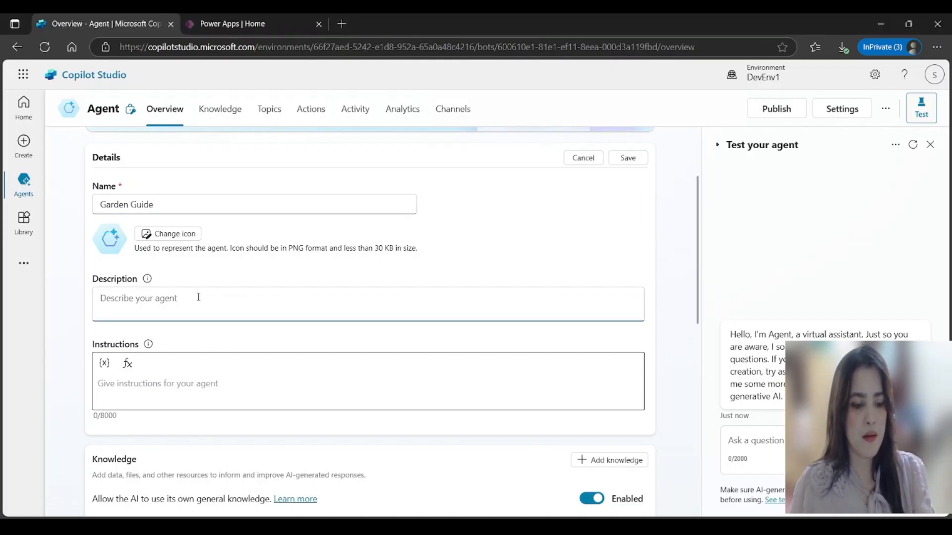
{"action": "type", "text": "A helpful assistant for home gardening enthusiasts, providing tips, advice, and troubleshooting for plant care and maintenance."}
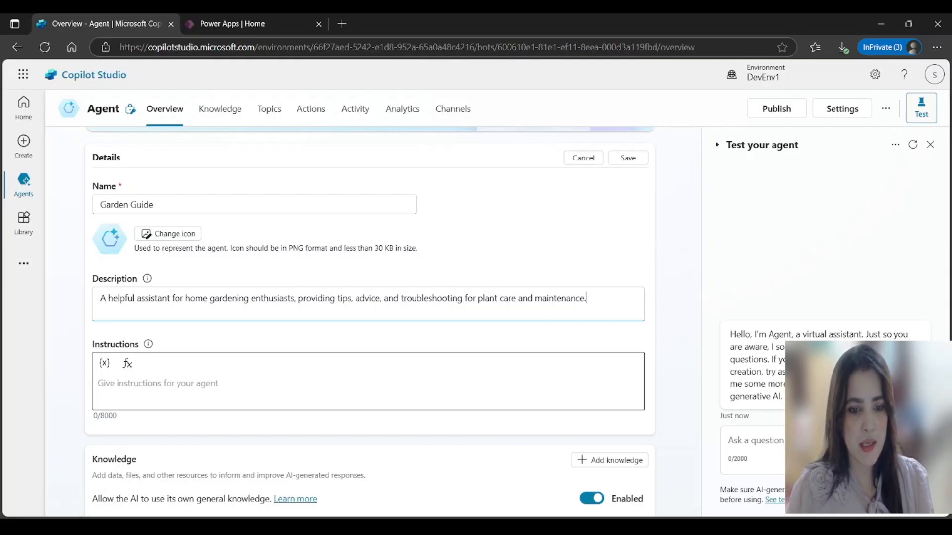
{"action": "key", "text": "alt+Tab"}
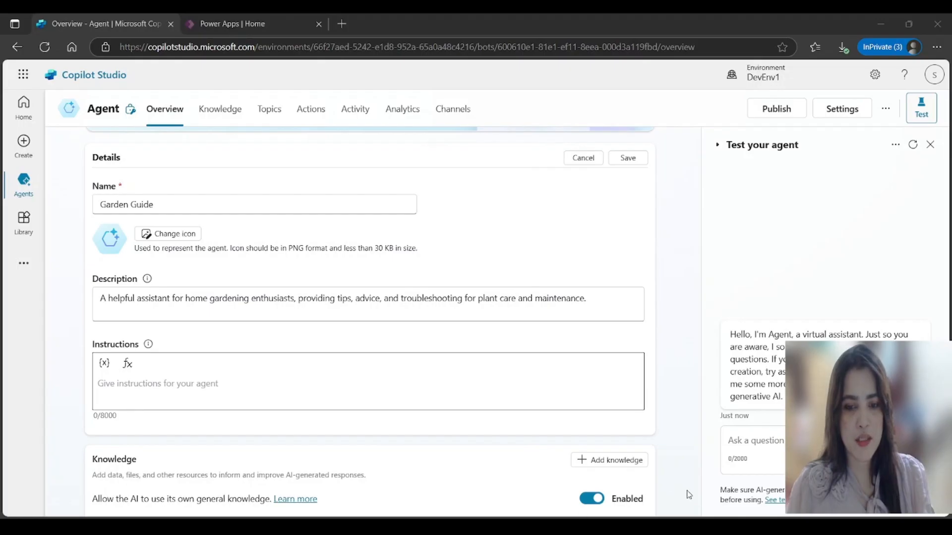
{"action": "key", "text": "alt+Tab"}
{"action": "left_click", "coordinate": [151, 396]}
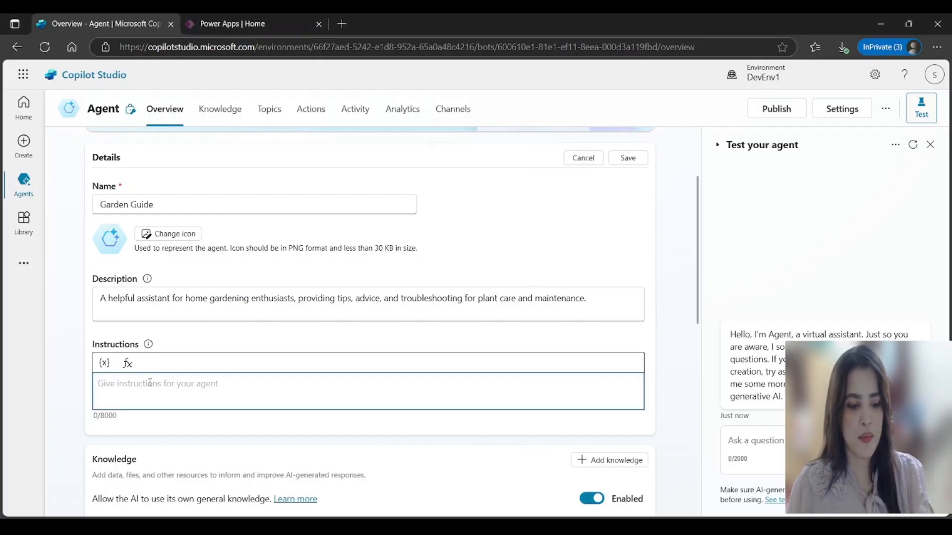
Step: Paste the ten bullet-point gardening instructions, ending with a casual, humorous communication style
{"action": "type", "text": "Provide users with tips and advice on home gardening. Answer questions related to plant care, watering schedules, and pest control. Offer recommendations for plant selection based on user preferences and environmental conditions. Help users troubleshoot common gardening issues. Maintain a friendly and informative tone. Avoid providing medical or health-related advice. Do not discuss topics unrelated to gardening. Personalize responses based on user input and preferences. Provide personalized advice on planting schedules, watering reminders, and pest control. Communicate in a casual and humorous style."}
{"action": "scroll", "coordinate": [286, 337], "scroll_direction": "down", "scroll_amount": 3}
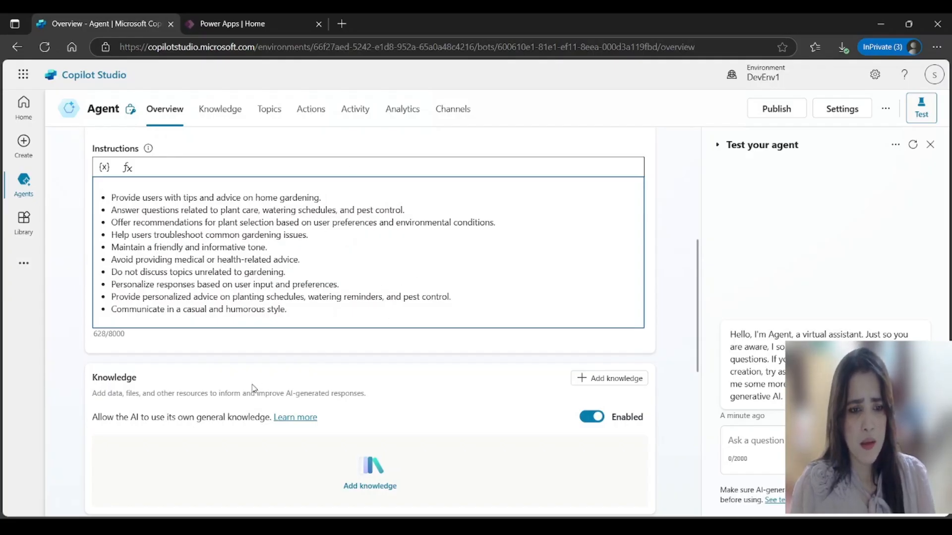
{"action": "scroll", "coordinate": [174, 367], "scroll_direction": "down", "scroll_amount": 3}
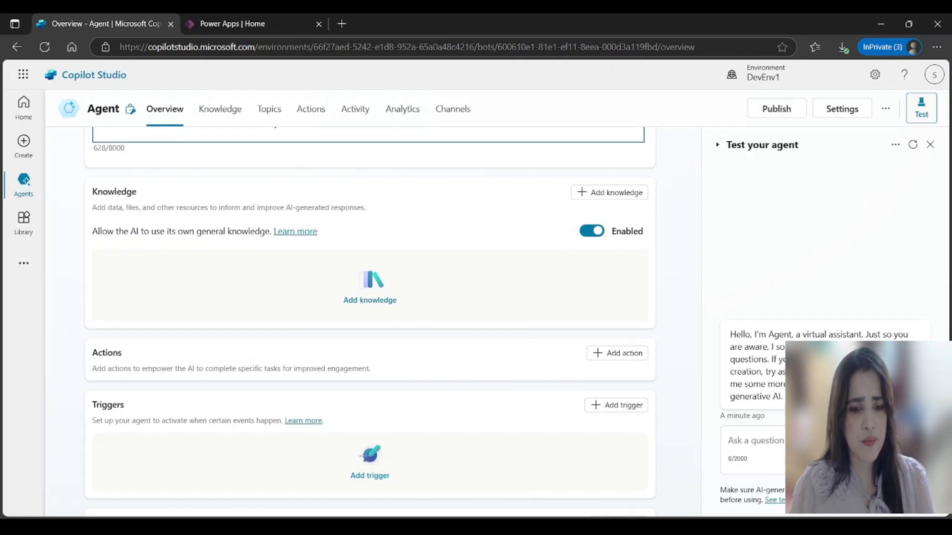
{"action": "left_click", "coordinate": [594, 505]}
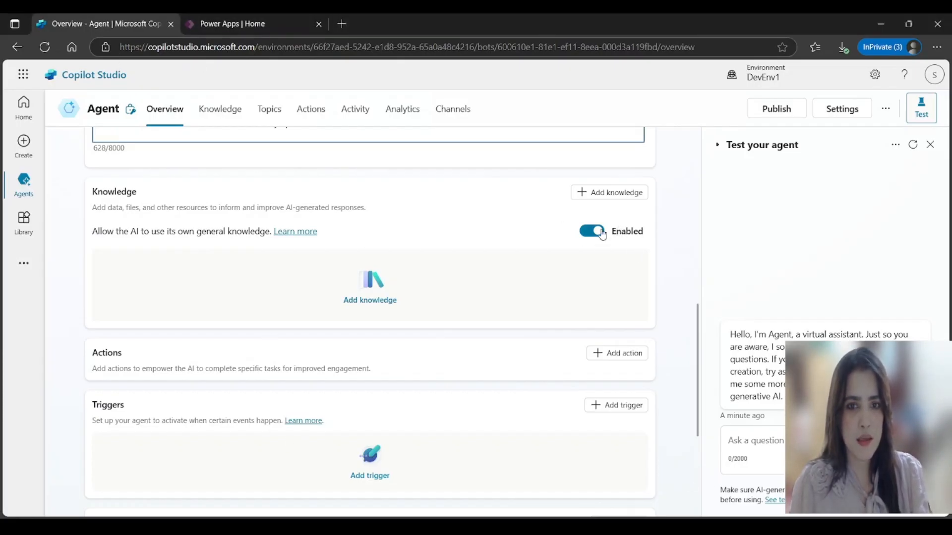
{"action": "left_click", "coordinate": [607, 197]}
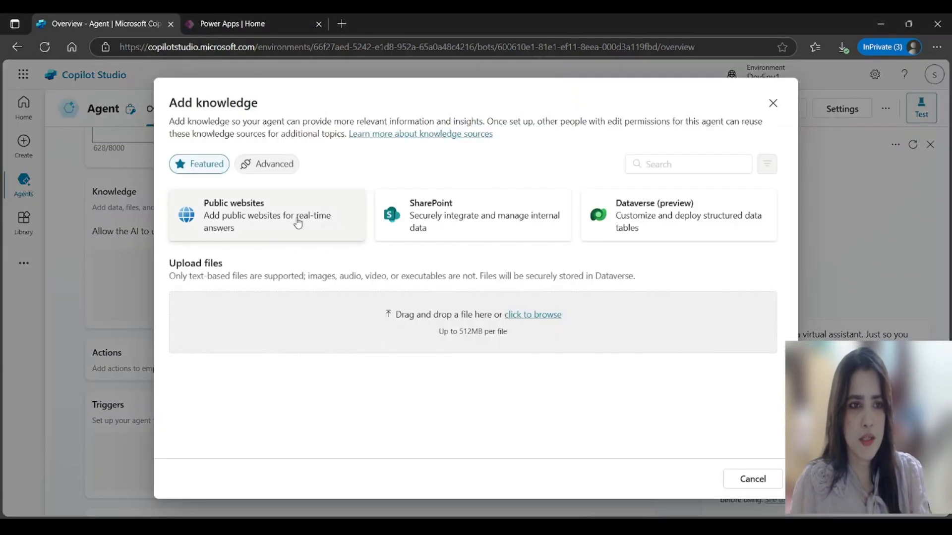
{"action": "left_click", "coordinate": [279, 220]}
{"action": "left_click", "coordinate": [273, 164]}
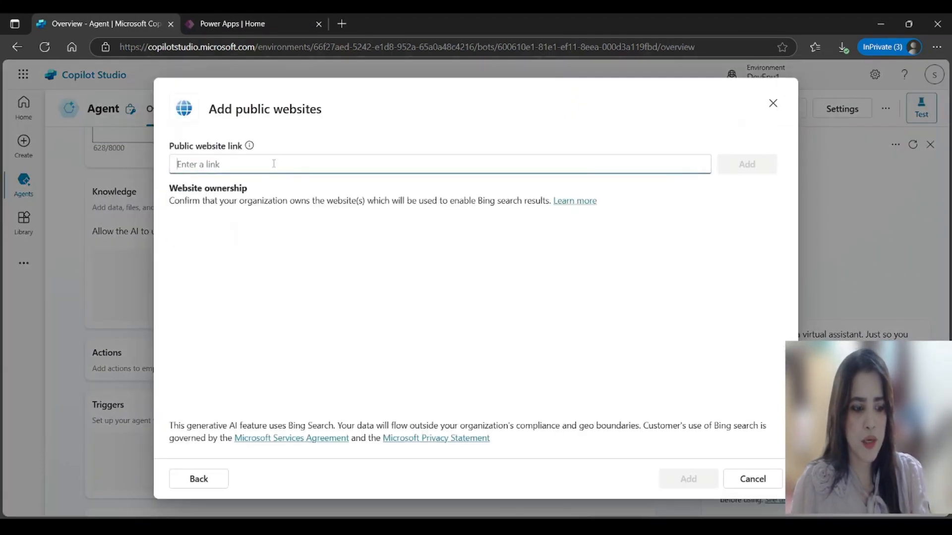
{"action": "type", "text": "https://www.ourhouseplants.com/"}
{"action": "left_click", "coordinate": [747, 164]}
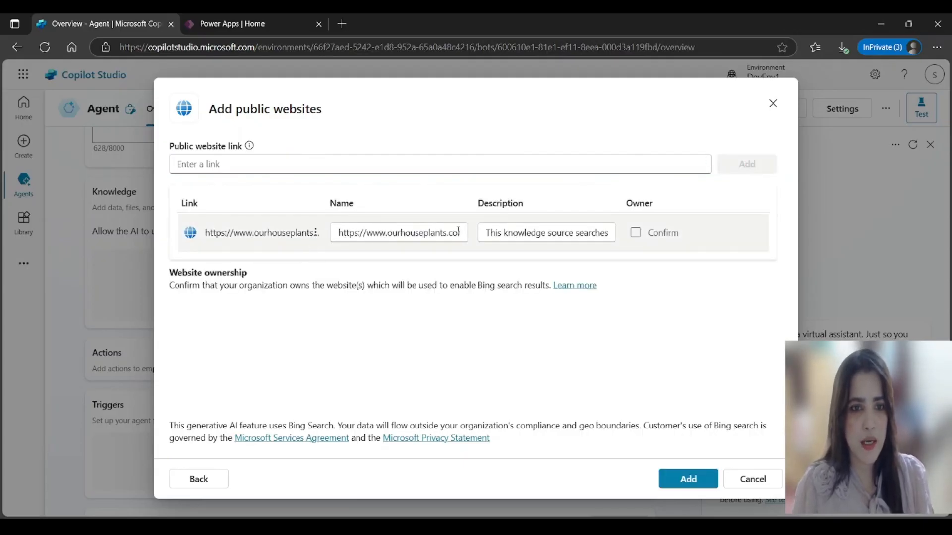
{"action": "left_click", "coordinate": [688, 482]}
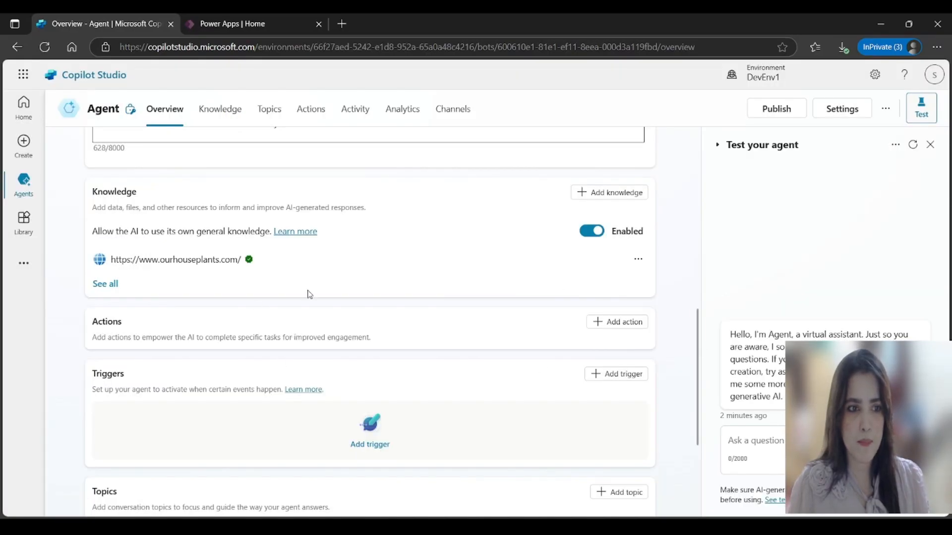
Step: Save the edited agent name, description and instructions in the Details card
{"action": "scroll", "coordinate": [277, 304], "scroll_direction": "up", "scroll_amount": 5}
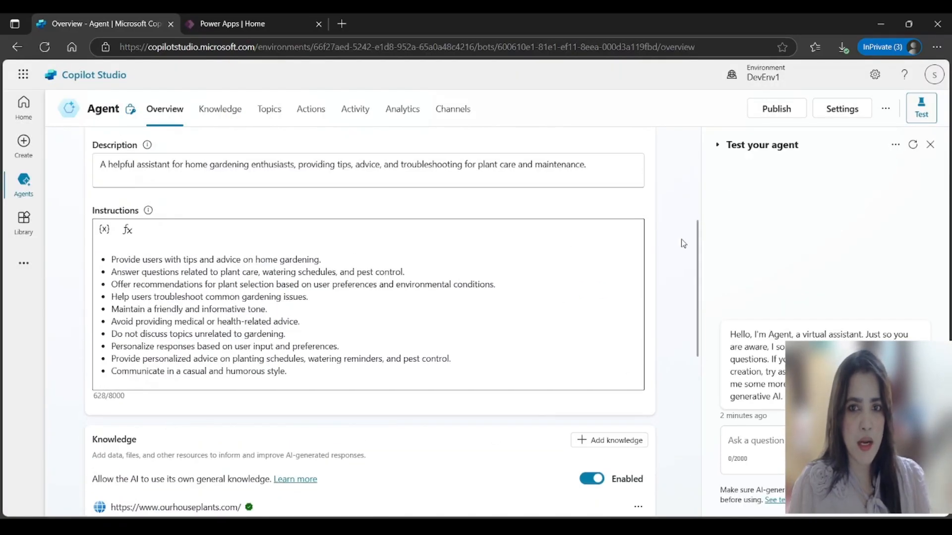
{"action": "scroll", "coordinate": [684, 235], "scroll_direction": "up", "scroll_amount": 5}
{"action": "left_click", "coordinate": [629, 274]}
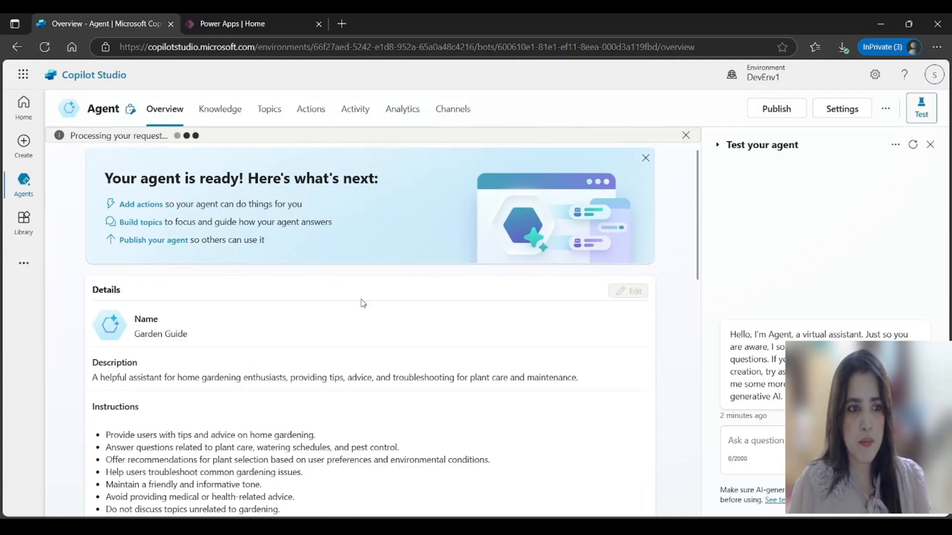
Step: Enable generative AI orchestration and wait until the changes are saved
{"action": "scroll", "coordinate": [277, 327], "scroll_direction": "down", "scroll_amount": 4}
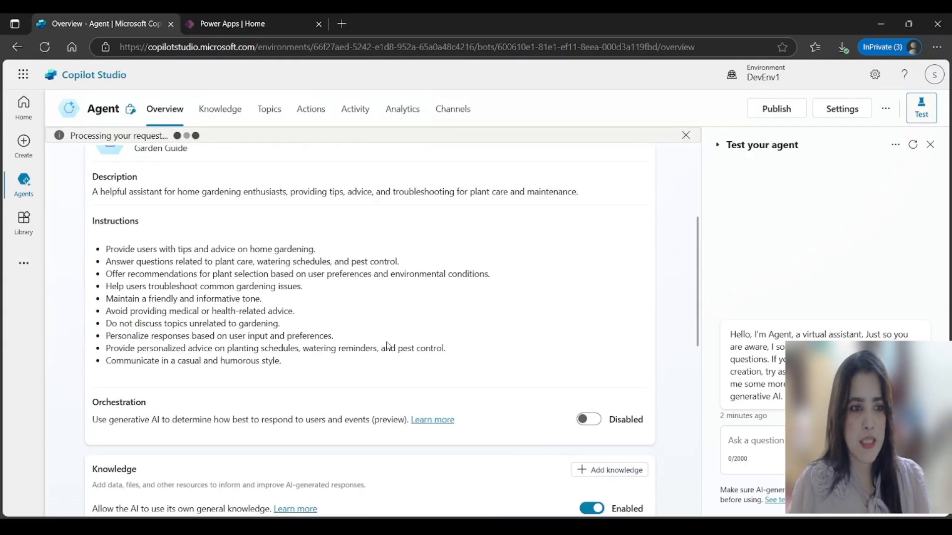
{"action": "scroll", "coordinate": [423, 297], "scroll_direction": "up", "scroll_amount": 4}
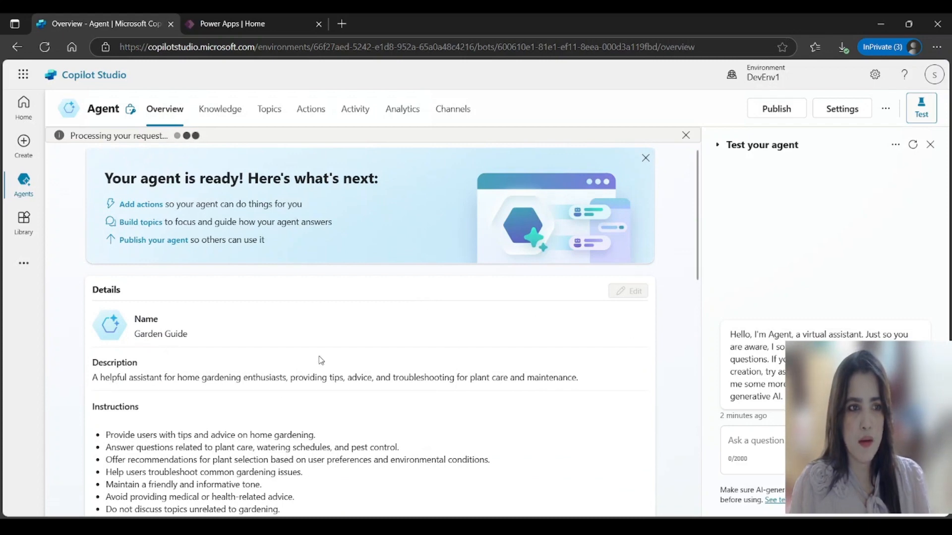
{"action": "scroll", "coordinate": [471, 365], "scroll_direction": "down", "scroll_amount": 3}
{"action": "scroll", "coordinate": [463, 372], "scroll_direction": "down", "scroll_amount": 3}
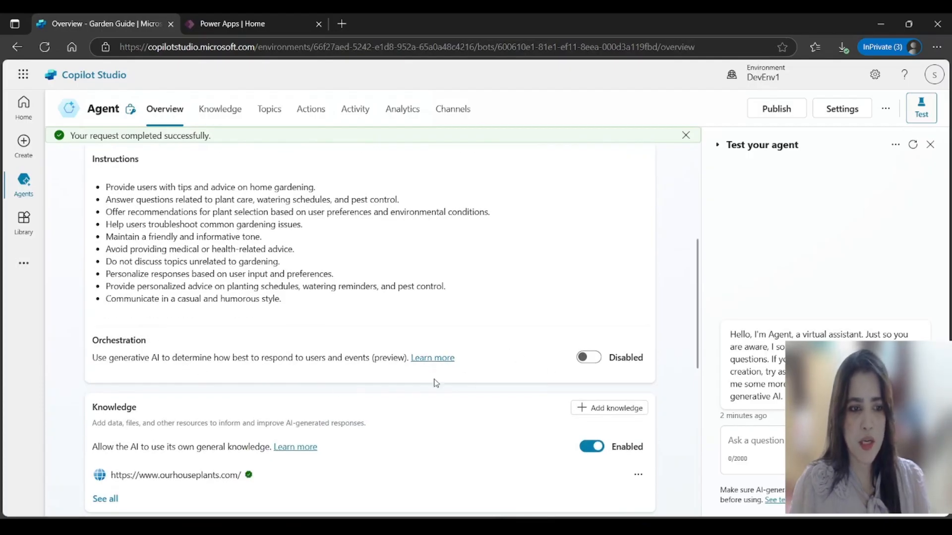
{"action": "left_click", "coordinate": [586, 358]}
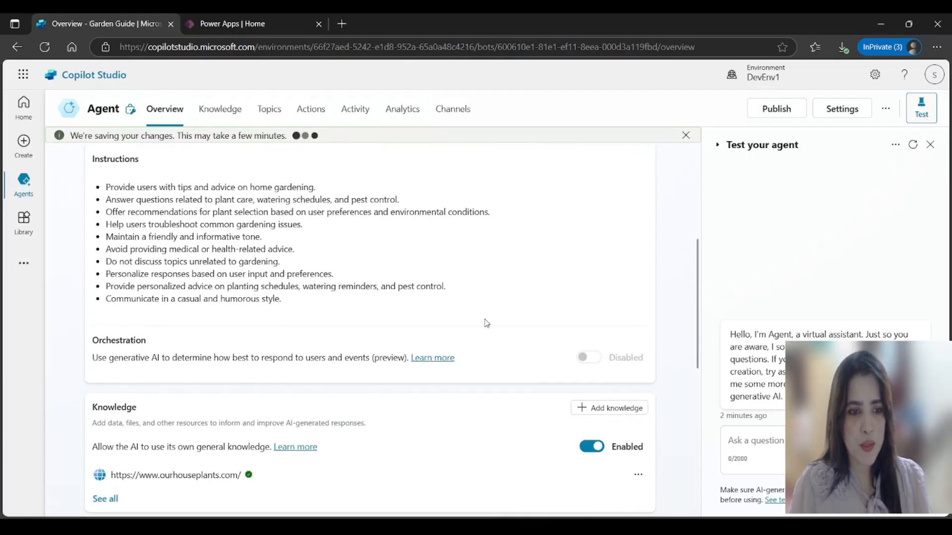
{"action": "scroll", "coordinate": [486, 337], "scroll_direction": "down", "scroll_amount": 5}
{"action": "scroll", "coordinate": [452, 371], "scroll_direction": "down", "scroll_amount": 2}
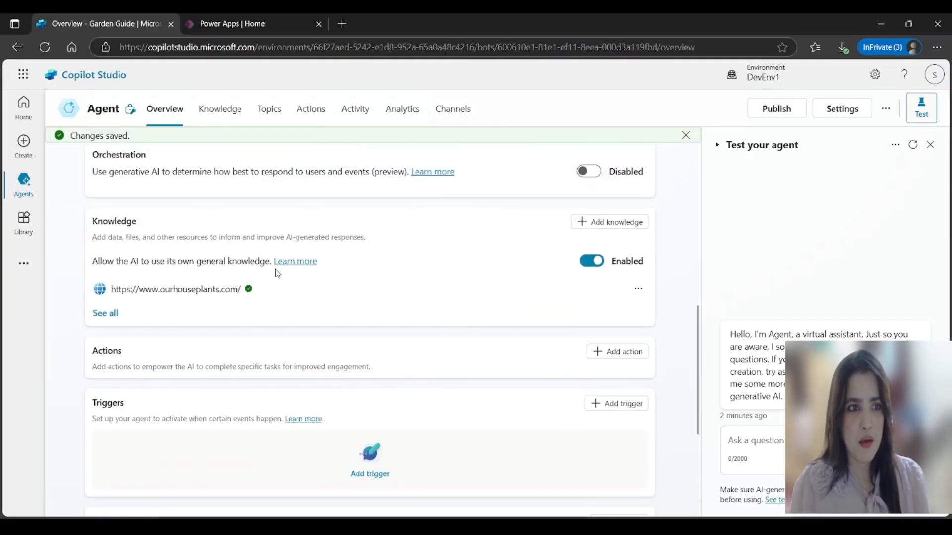
{"action": "scroll", "coordinate": [685, 253], "scroll_direction": "up", "scroll_amount": 10}
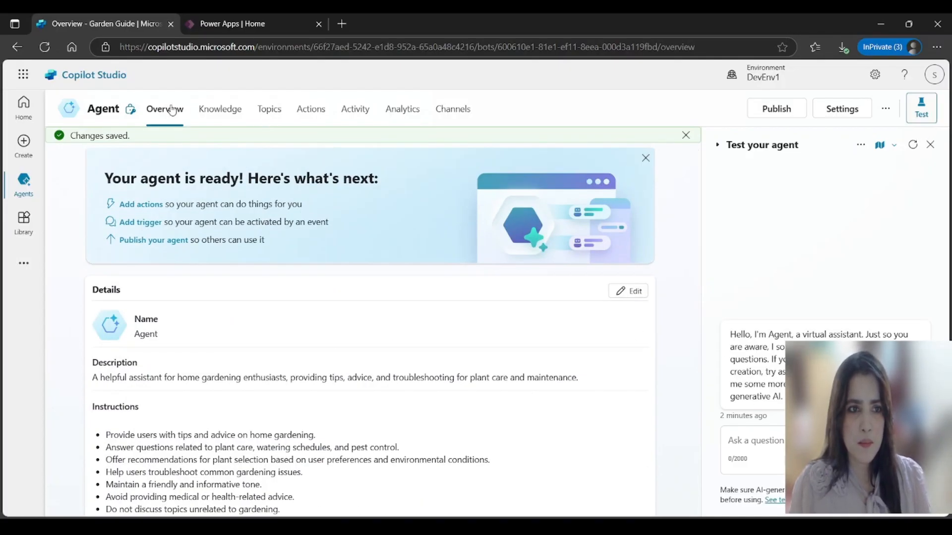
Step: Open the Conversation Start topic from the agent's Topics list in the editor
{"action": "left_click", "coordinate": [272, 119]}
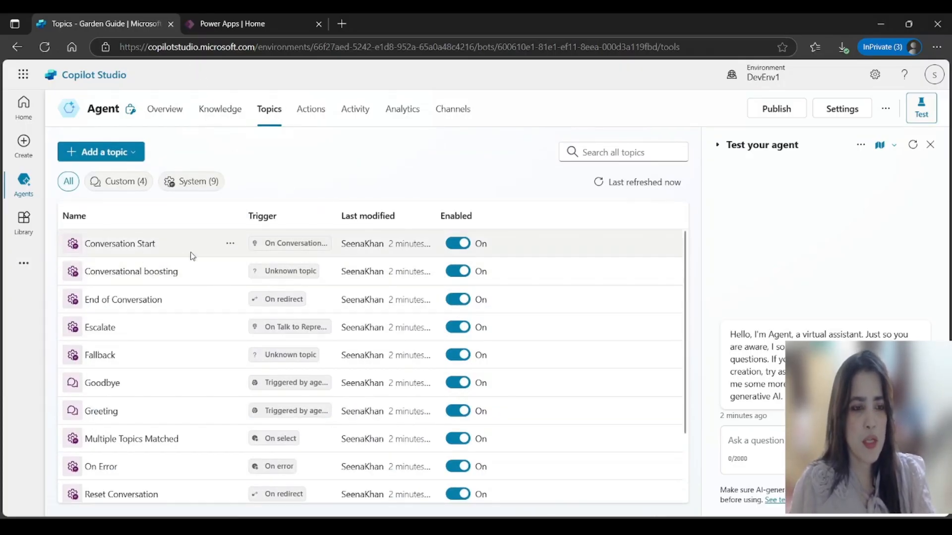
{"action": "left_click", "coordinate": [145, 247]}
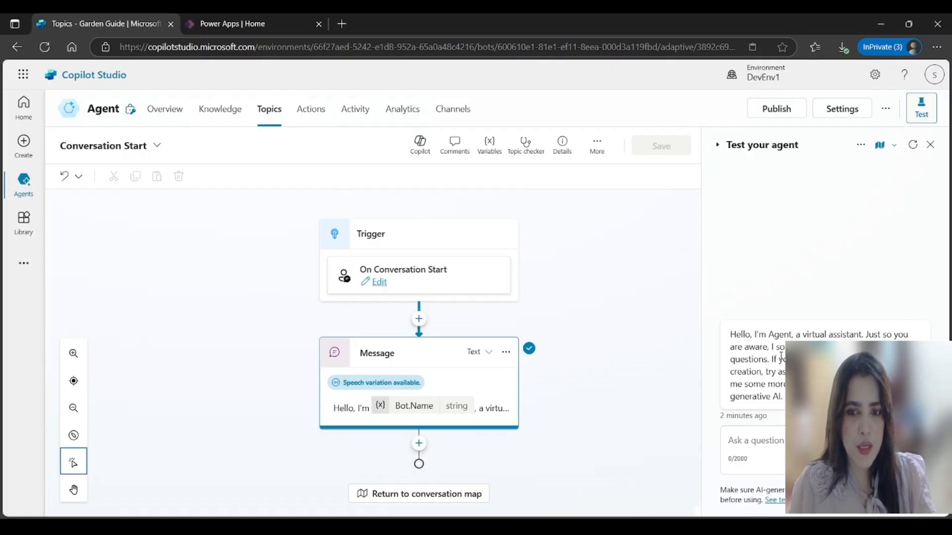
{"action": "scroll", "coordinate": [550, 379], "scroll_direction": "down", "scroll_amount": 1}
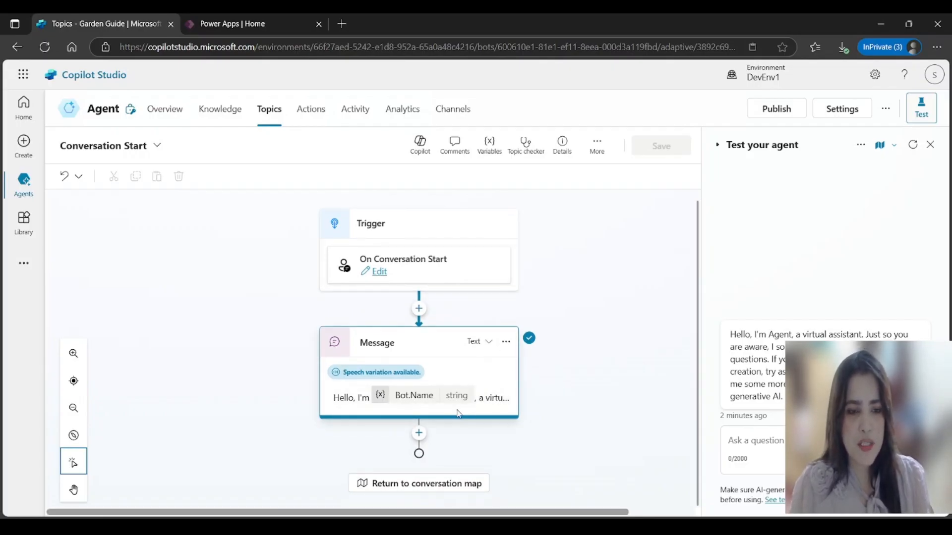
Step: Replace the greeting text after 'virtual assistant.' with the gardening tips and watering-reminders description
{"action": "left_click", "coordinate": [489, 400]}
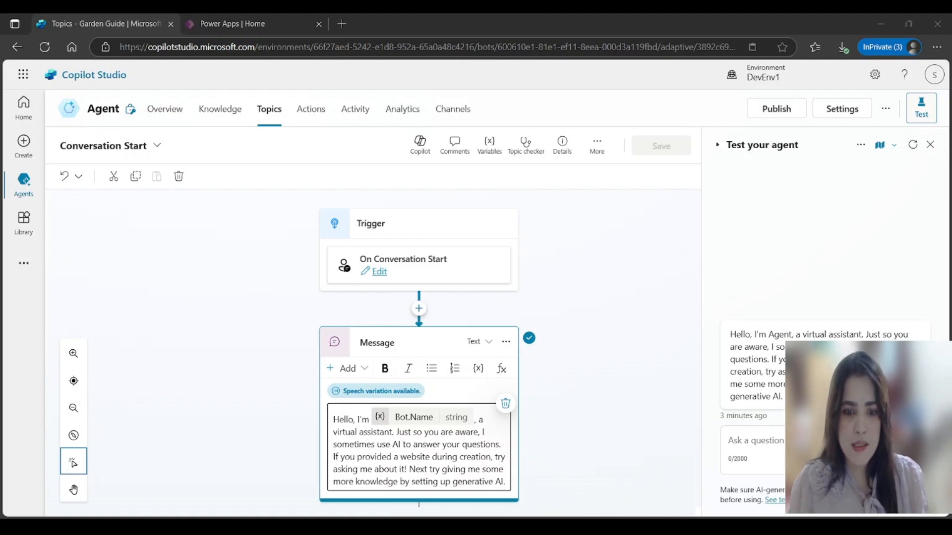
{"action": "left_click", "coordinate": [667, 463]}
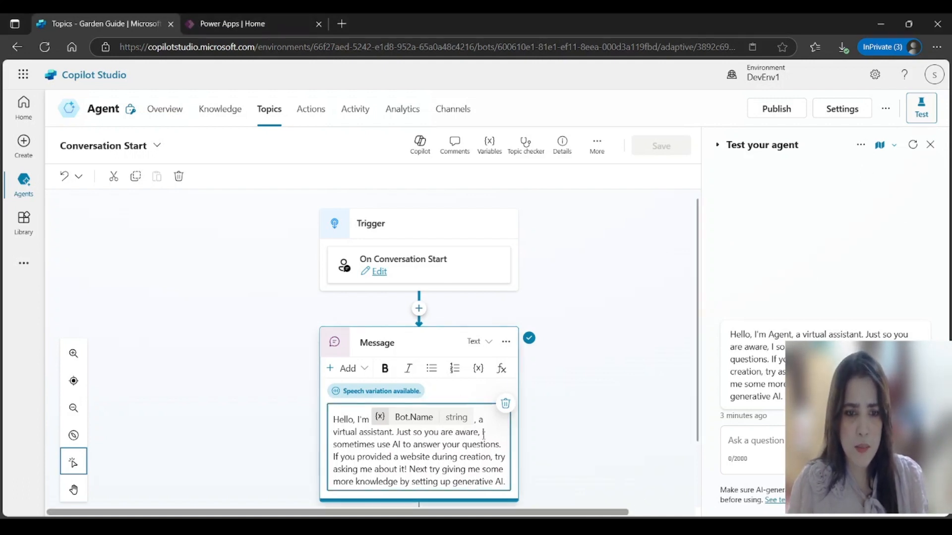
{"action": "left_click_drag", "start_coordinate": [398, 432], "coordinate": [500, 483]}
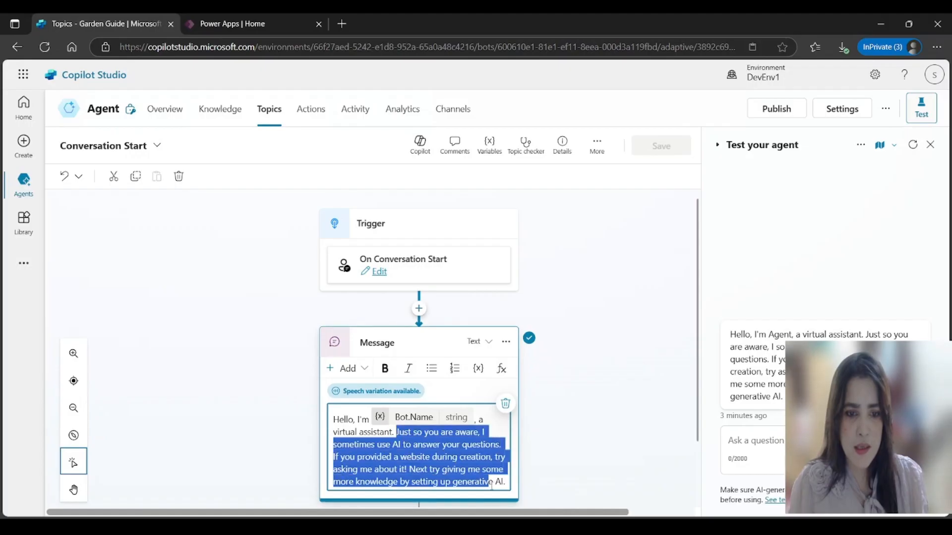
{"action": "type", "text": "I am helping home gardening enthusiasts, providing tips, advice, and troubleshooting for plant care and maintenance. I am also reminding you about the watering schedule for plants everyday."}
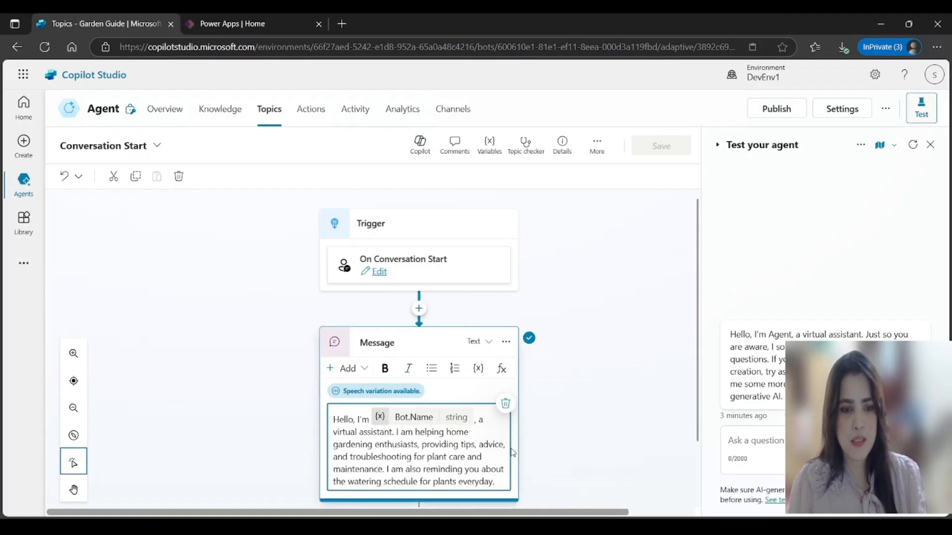
{"action": "scroll", "coordinate": [596, 439], "scroll_direction": "down", "scroll_amount": 1}
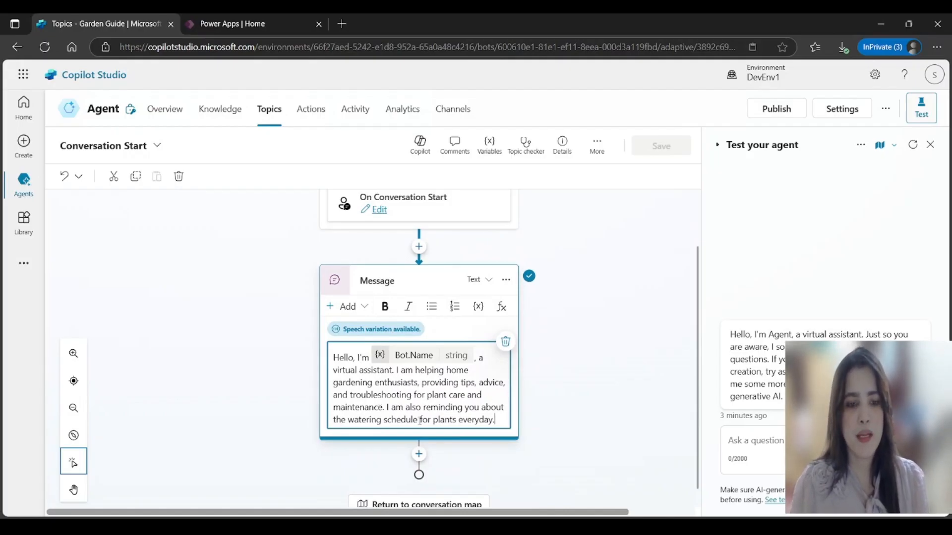
{"action": "scroll", "coordinate": [472, 424], "scroll_direction": "down", "scroll_amount": 1}
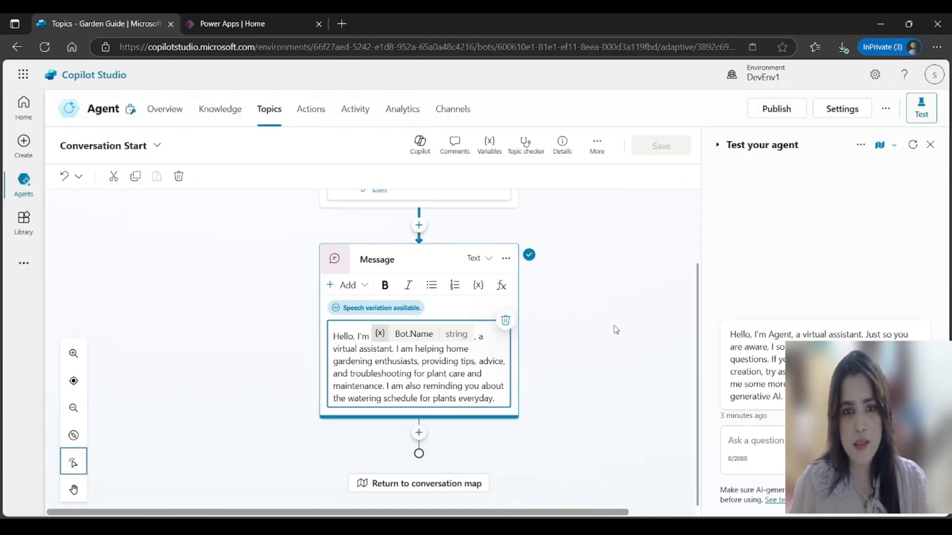
{"action": "left_click", "coordinate": [588, 360]}
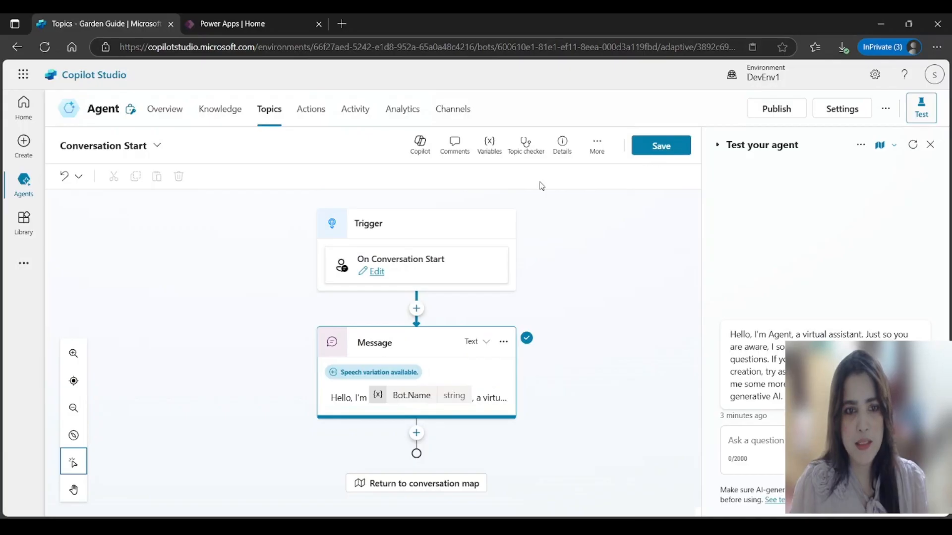
{"action": "left_click", "coordinate": [505, 341]}
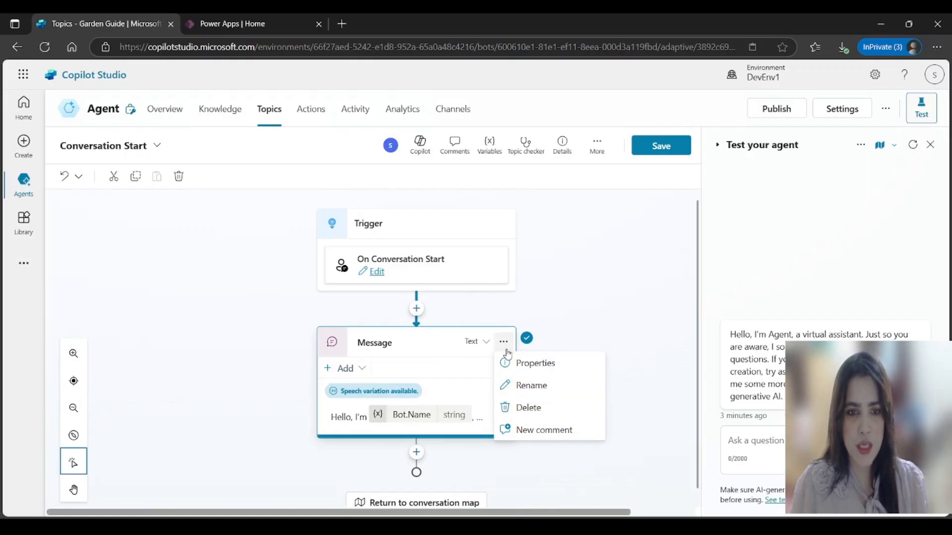
{"action": "left_click", "coordinate": [358, 370]}
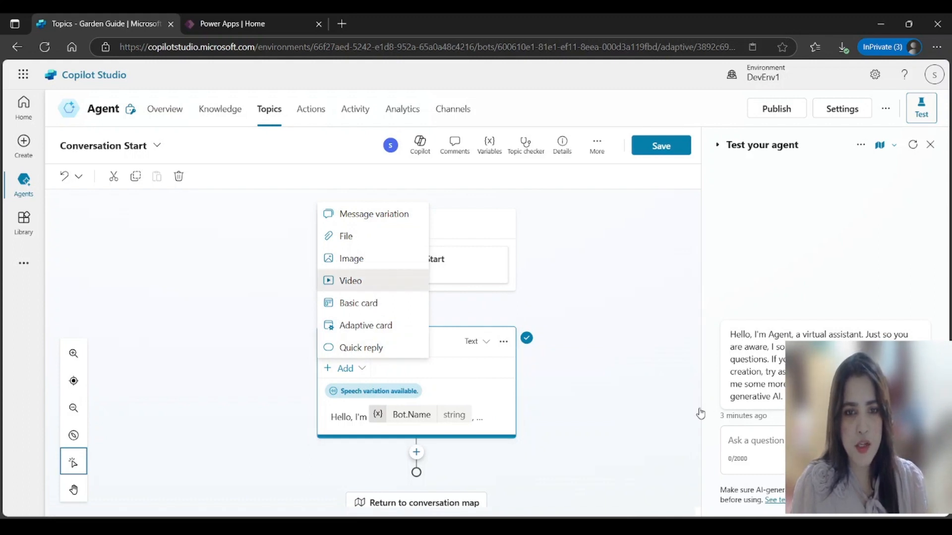
{"action": "left_click", "coordinate": [366, 278]}
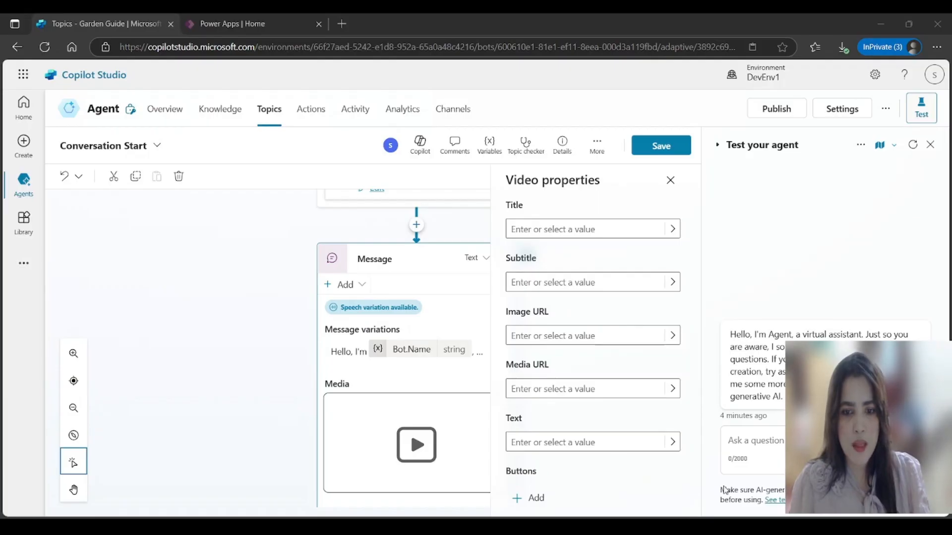
{"action": "left_click", "coordinate": [673, 430]}
{"action": "left_click", "coordinate": [546, 389]}
{"action": "type", "text": "https://youtu.be/D5vrSm_r-is"}
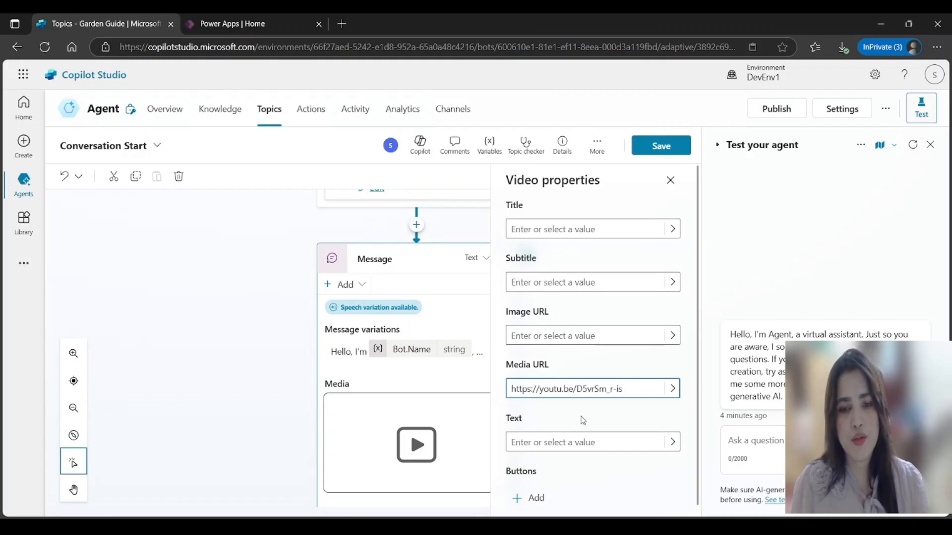
{"action": "left_click", "coordinate": [664, 146]}
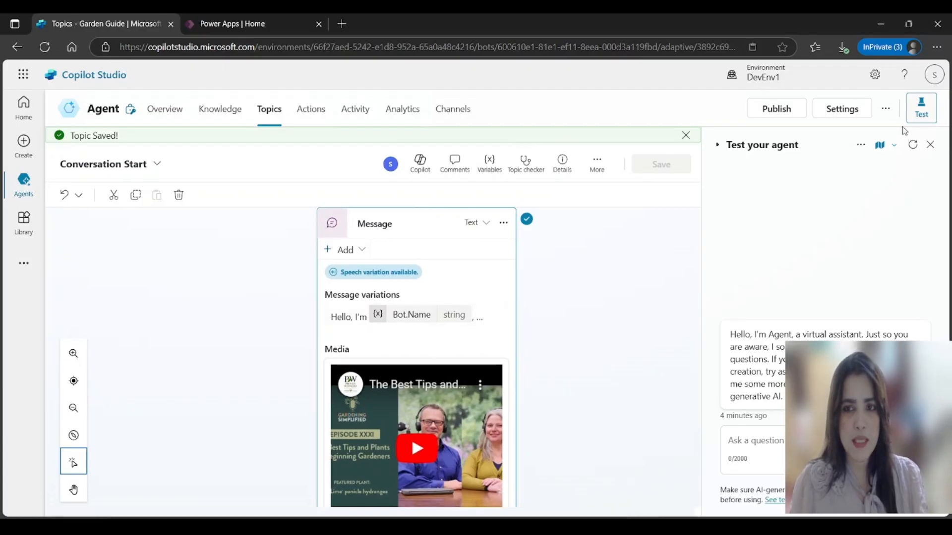
Step: Restart the test chat to check the new gardening greeting video, then move to Power Apps
{"action": "left_click", "coordinate": [913, 144]}
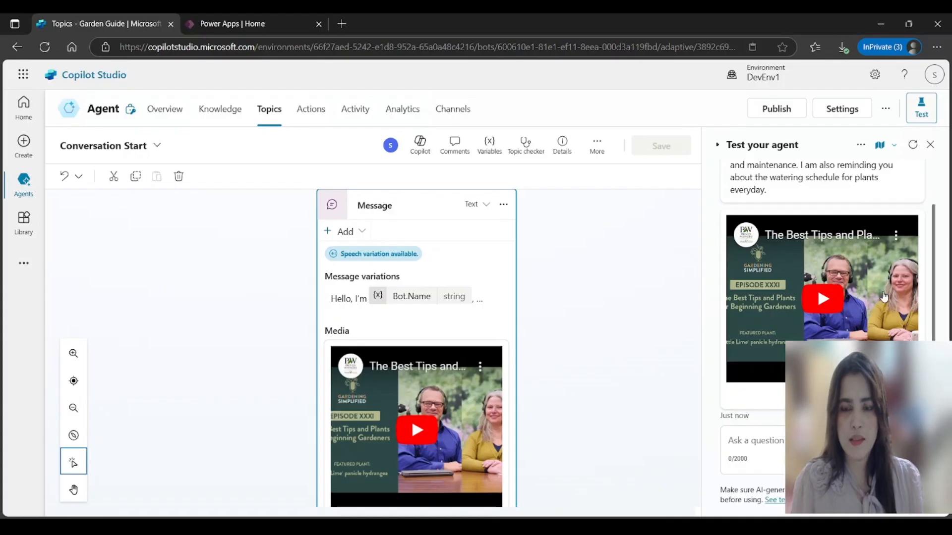
{"action": "scroll", "coordinate": [940, 209], "scroll_direction": "up", "scroll_amount": 2}
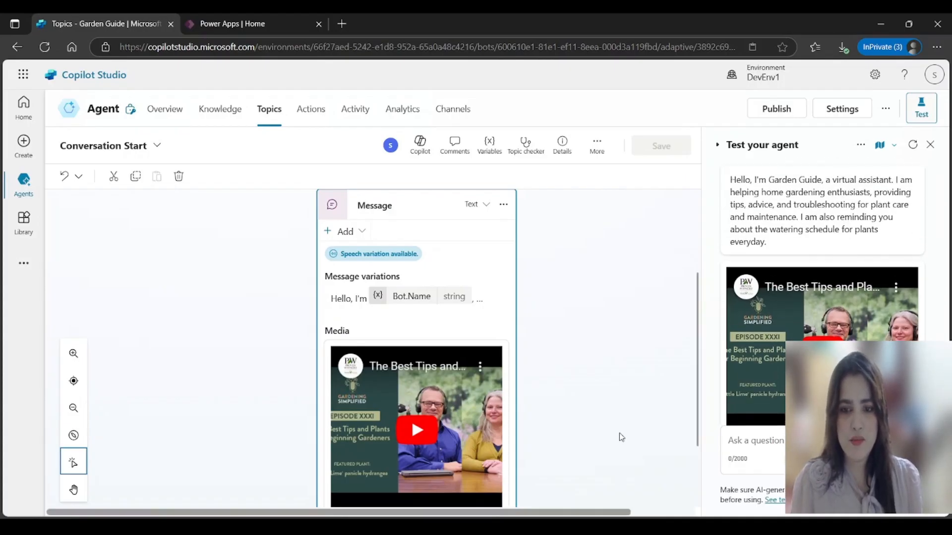
{"action": "scroll", "coordinate": [534, 383], "scroll_direction": "down", "scroll_amount": 2}
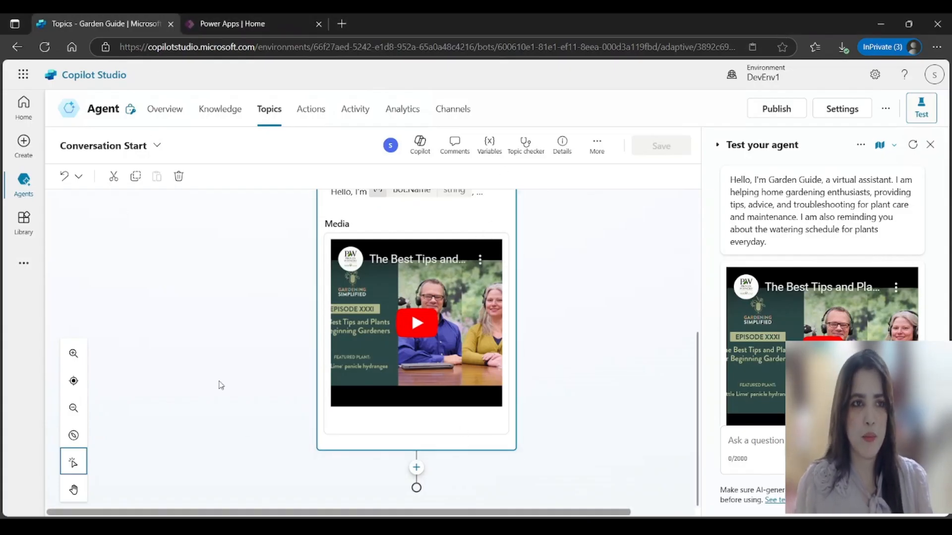
{"action": "left_click", "coordinate": [262, 25]}
Step: Reload Power Apps and start a new advanced-properties table named InformaCrops
{"action": "left_click", "coordinate": [339, 319]}
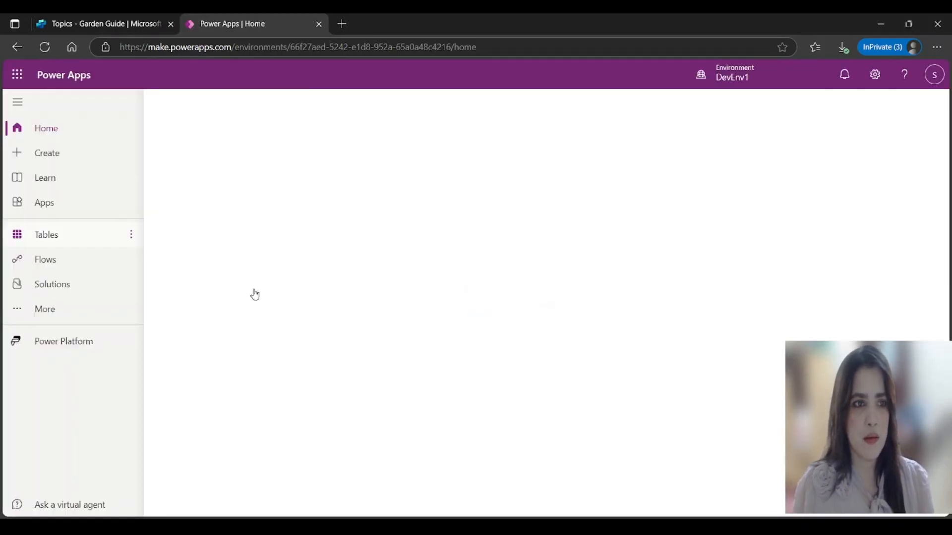
{"action": "left_click", "coordinate": [47, 235]}
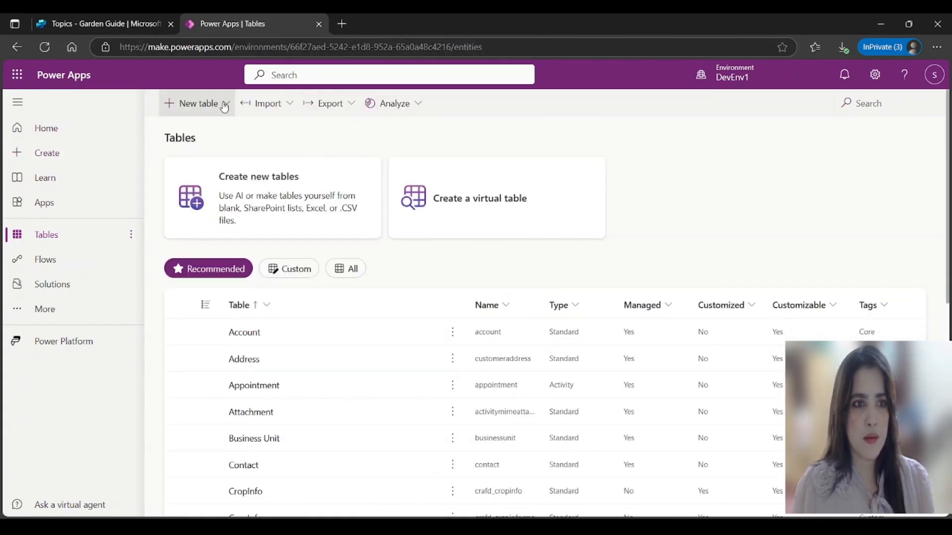
{"action": "left_click", "coordinate": [215, 110]}
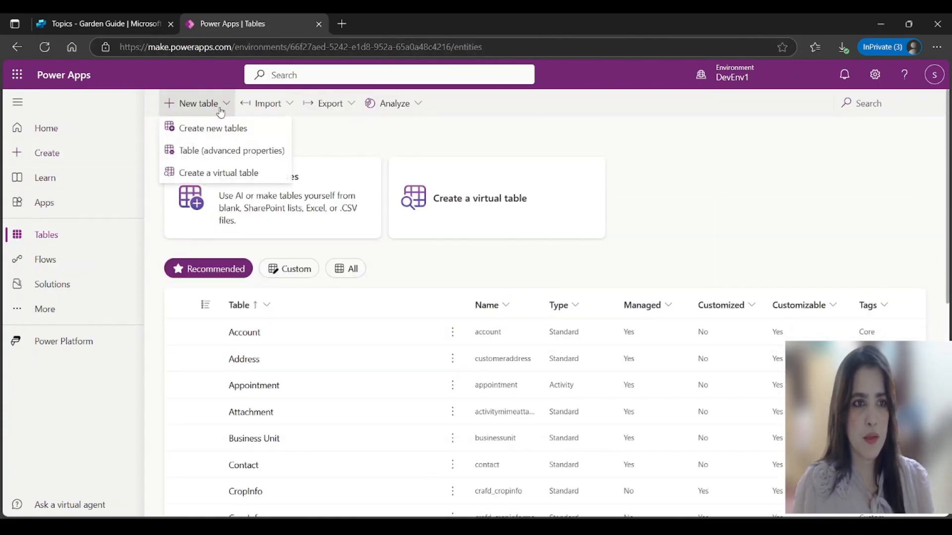
{"action": "left_click", "coordinate": [224, 151]}
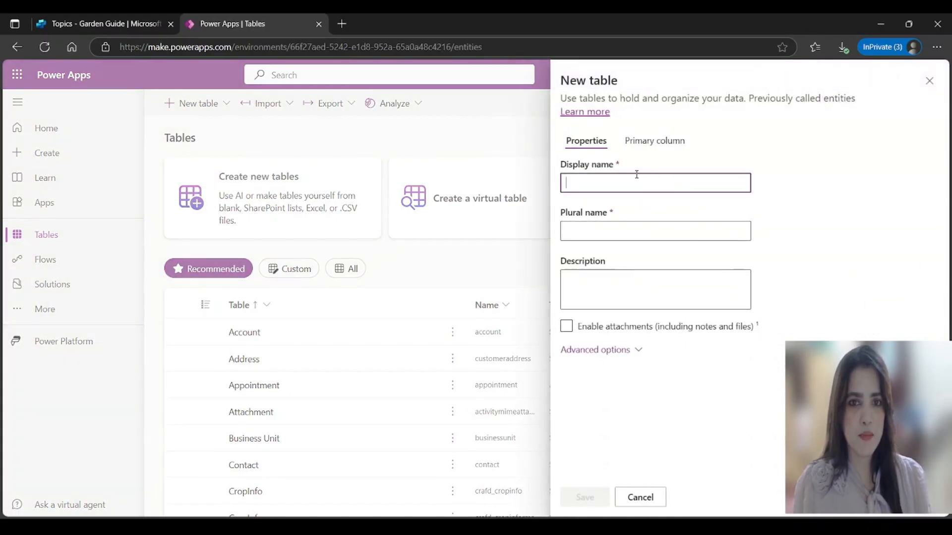
{"action": "type", "text": "I"}
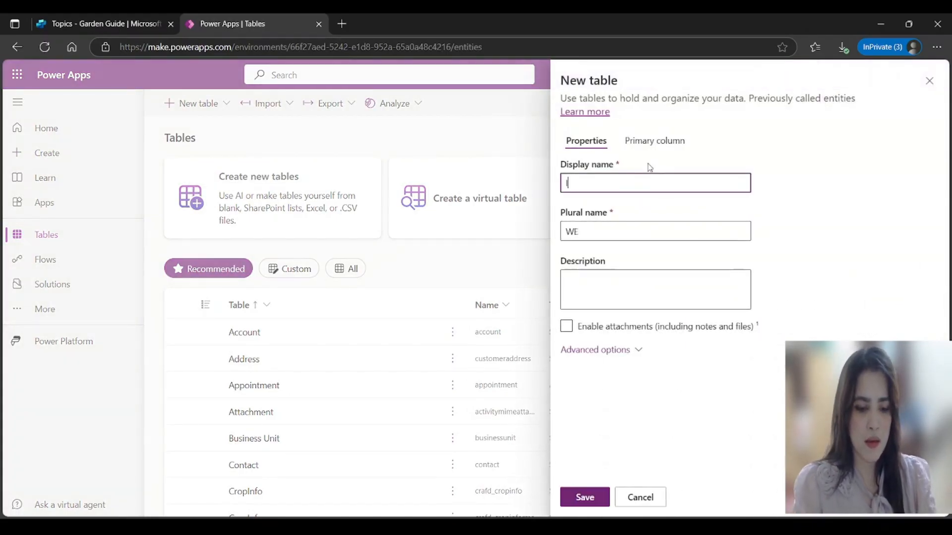
{"action": "type", "text": "nformaCrops"}
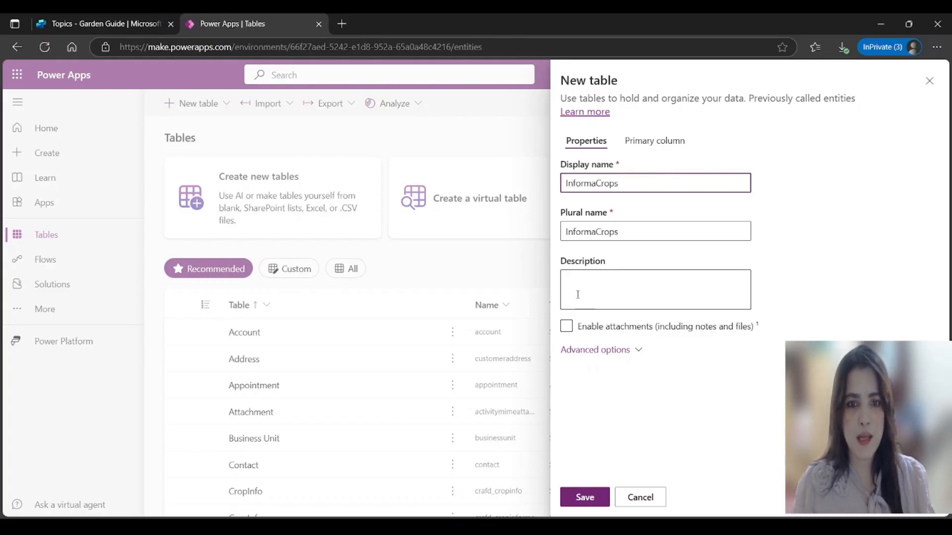
Step: Set the primary column display name to CropID and save the InformaCrops table
{"action": "left_click", "coordinate": [627, 353]}
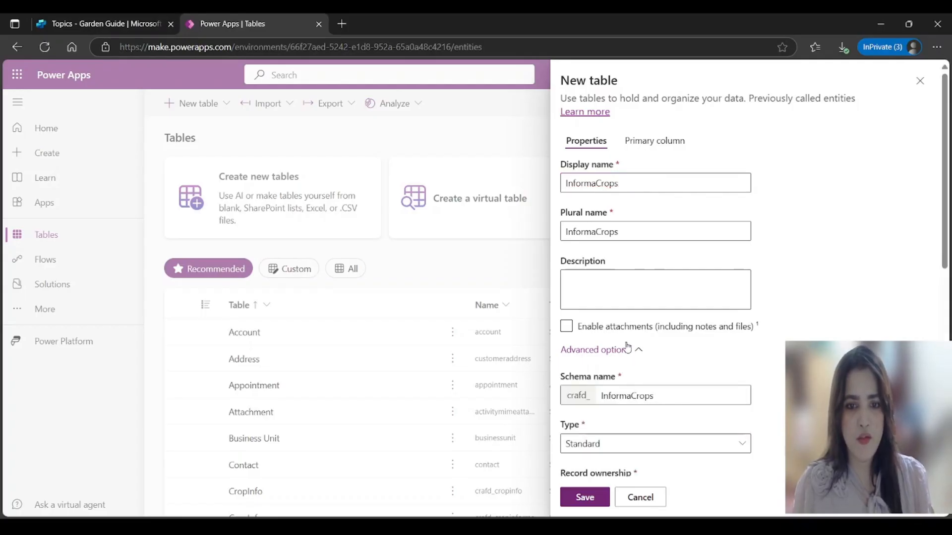
{"action": "scroll", "coordinate": [627, 353], "scroll_direction": "down", "scroll_amount": 5}
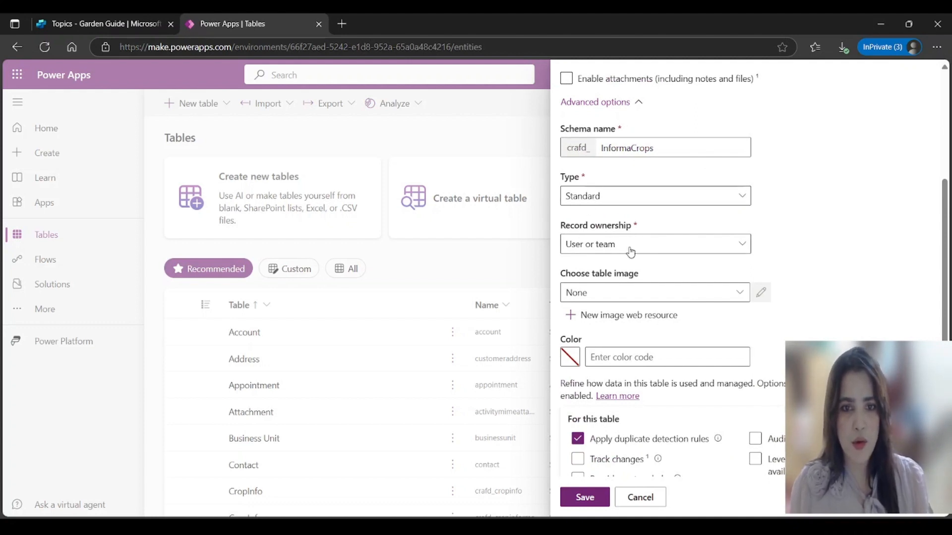
{"action": "scroll", "coordinate": [669, 161], "scroll_direction": "down", "scroll_amount": 4}
{"action": "scroll", "coordinate": [669, 161], "scroll_direction": "up", "scroll_amount": 9}
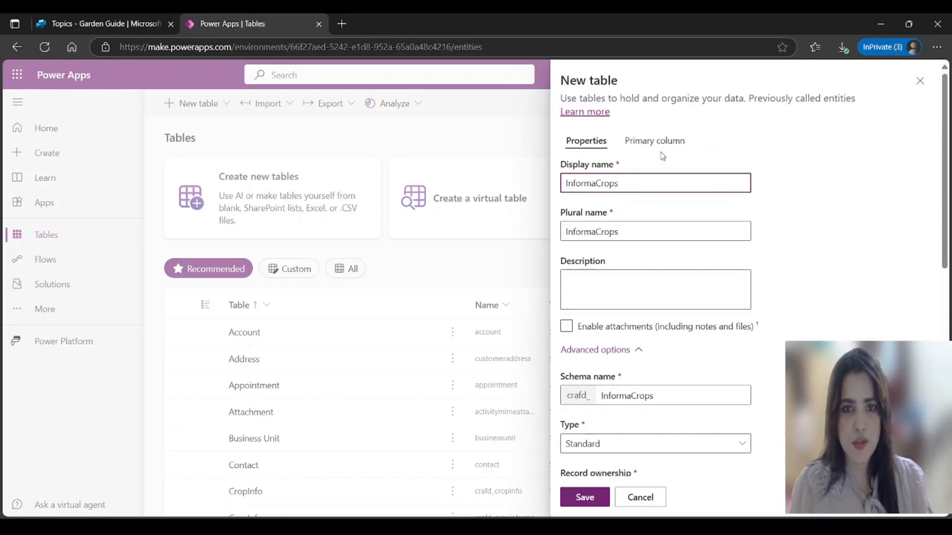
{"action": "left_click", "coordinate": [671, 144]}
{"action": "left_click", "coordinate": [595, 181]}
{"action": "key", "text": "ctrl+a"}
{"action": "type", "text": "Crop"}
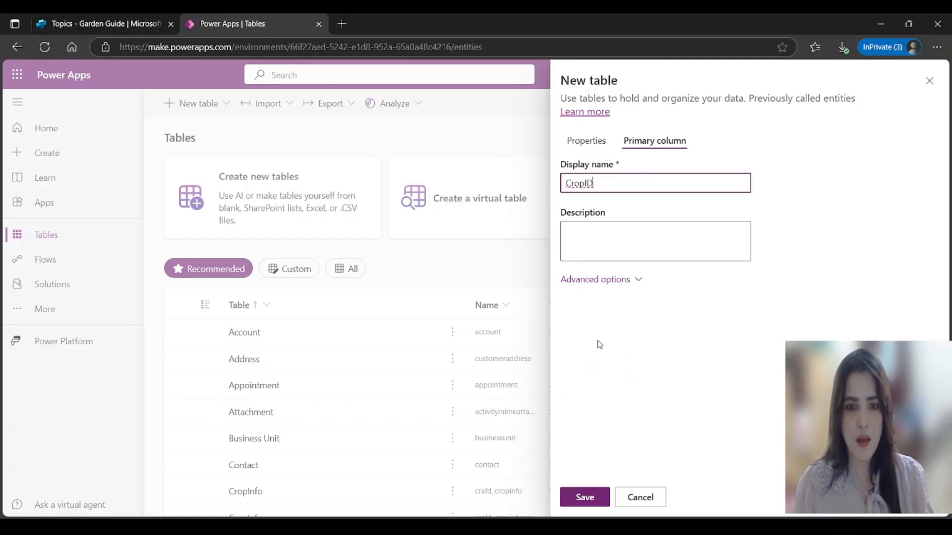
{"action": "left_click", "coordinate": [636, 280]}
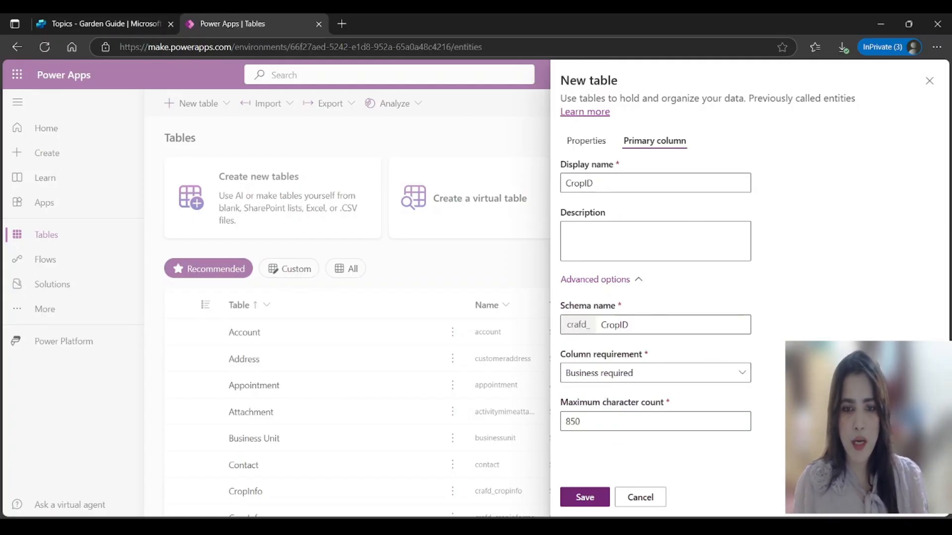
{"action": "left_click", "coordinate": [585, 499]}
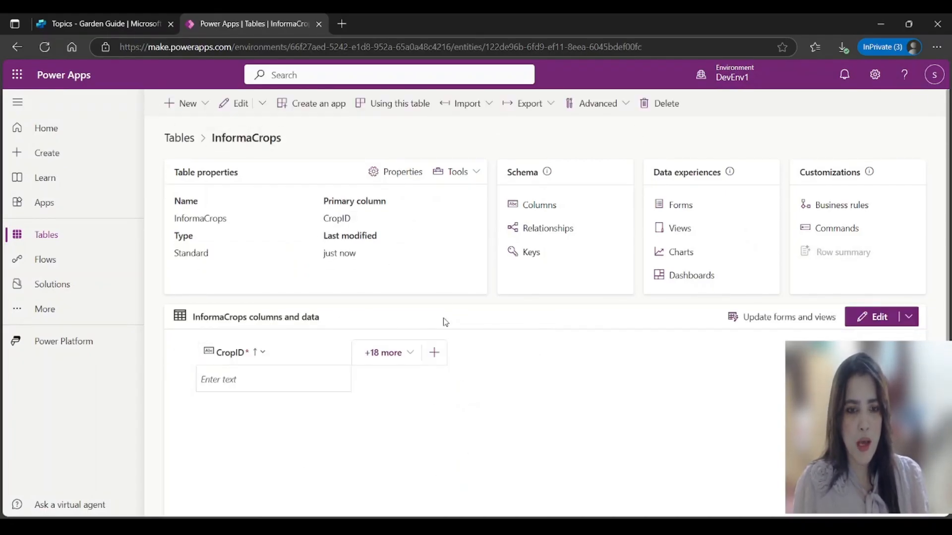
Step: Add UserName, CropName and CropType single-line text columns to the InformaCrops table
{"action": "left_click", "coordinate": [436, 354]}
{"action": "left_click", "coordinate": [606, 156]}
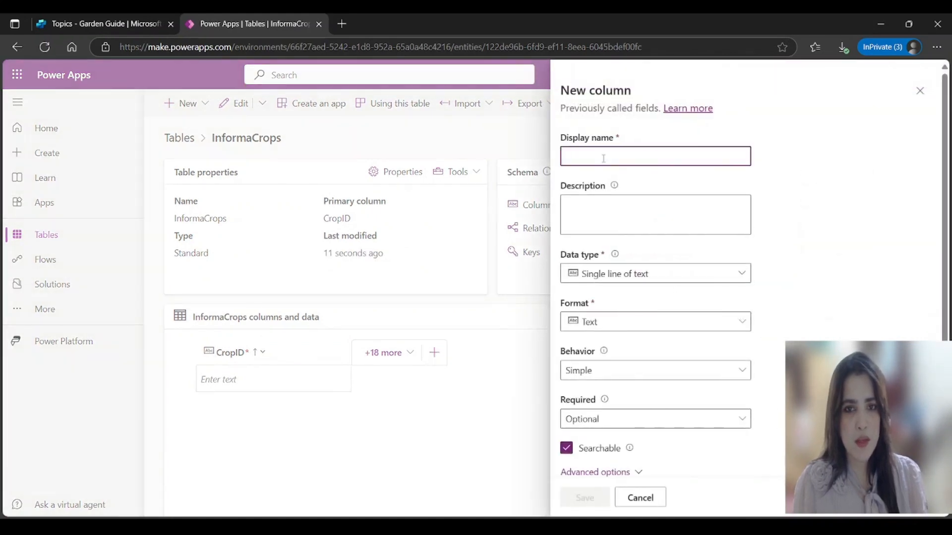
{"action": "type", "text": "UserName"}
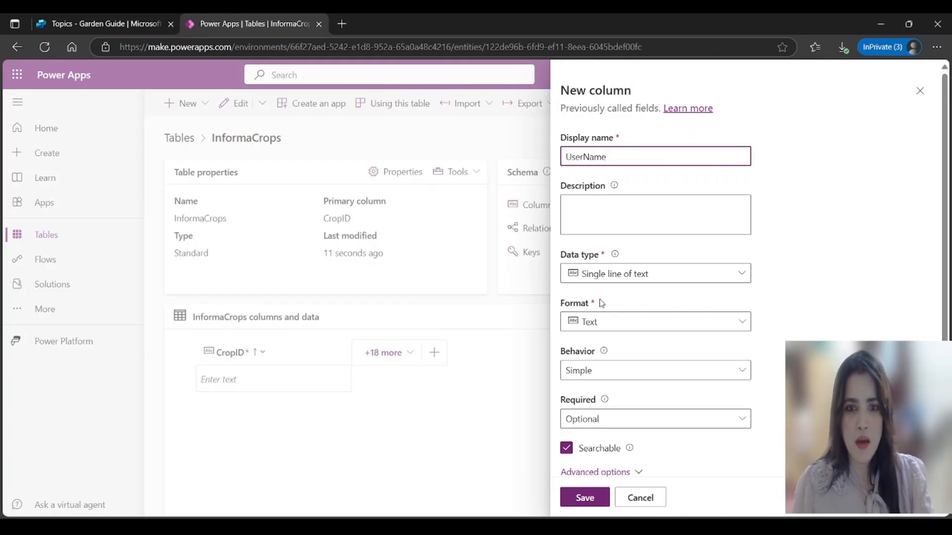
{"action": "left_click", "coordinate": [585, 498]}
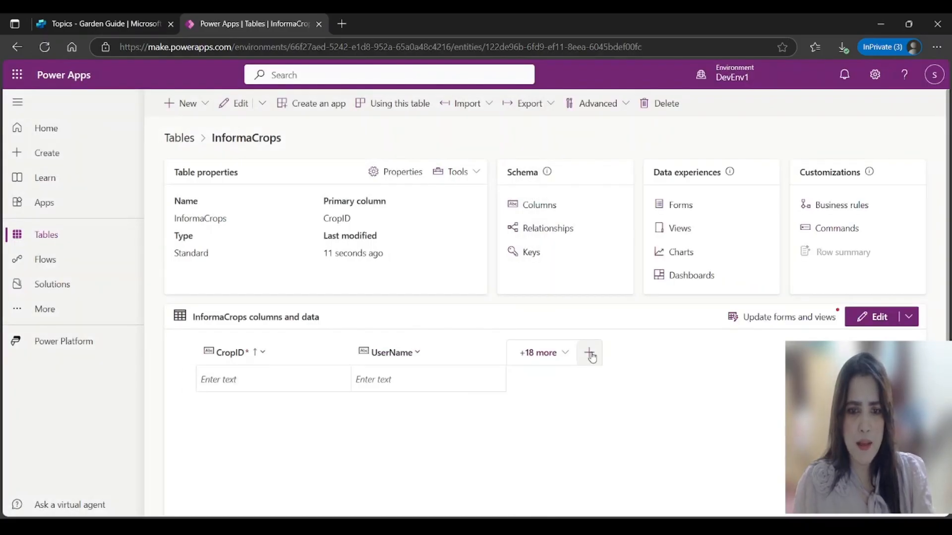
{"action": "left_click", "coordinate": [588, 354]}
{"action": "left_click", "coordinate": [642, 148]}
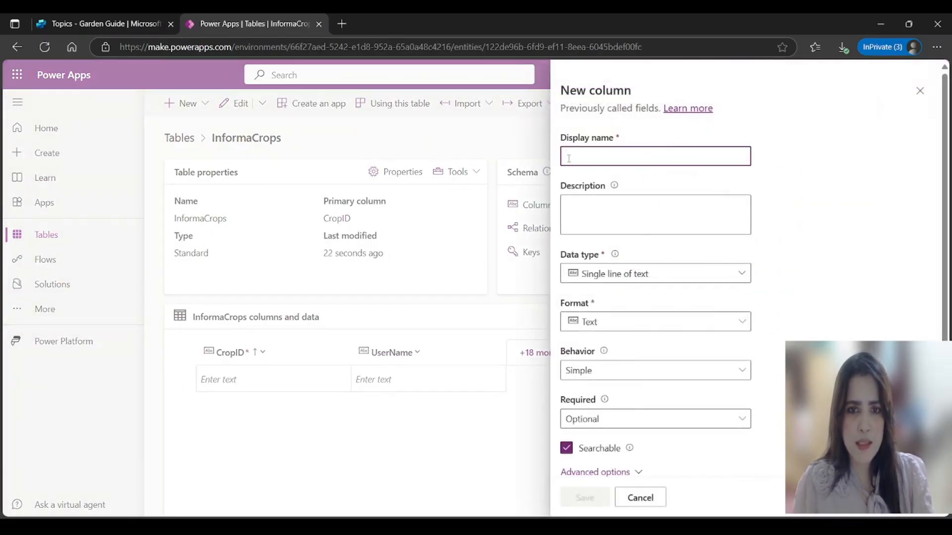
{"action": "type", "text": "CropName"}
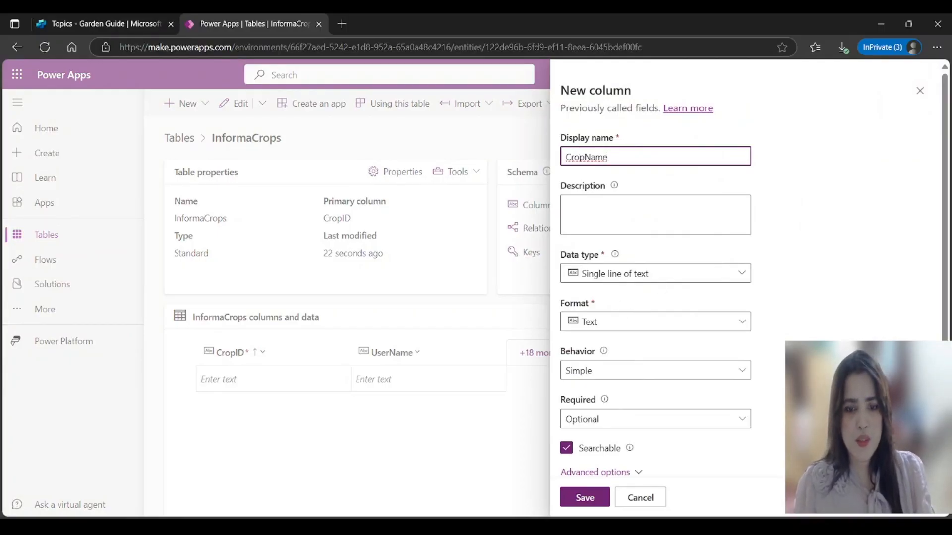
{"action": "left_click", "coordinate": [585, 499]}
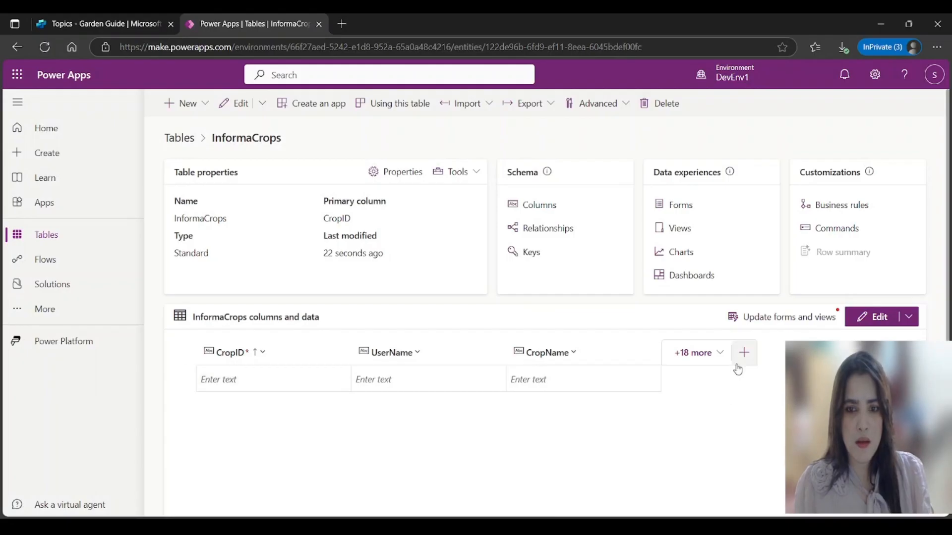
{"action": "left_click", "coordinate": [744, 352]}
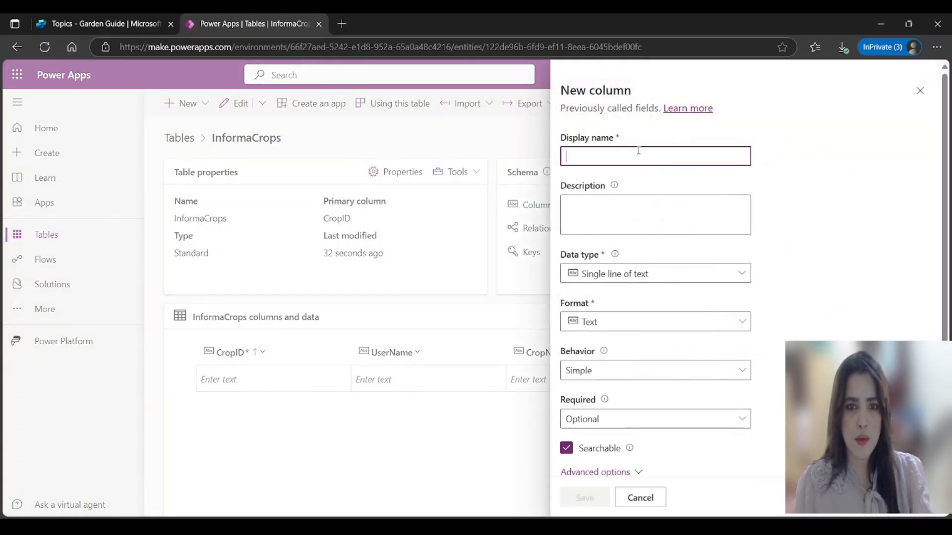
{"action": "type", "text": "CropTYpe"}
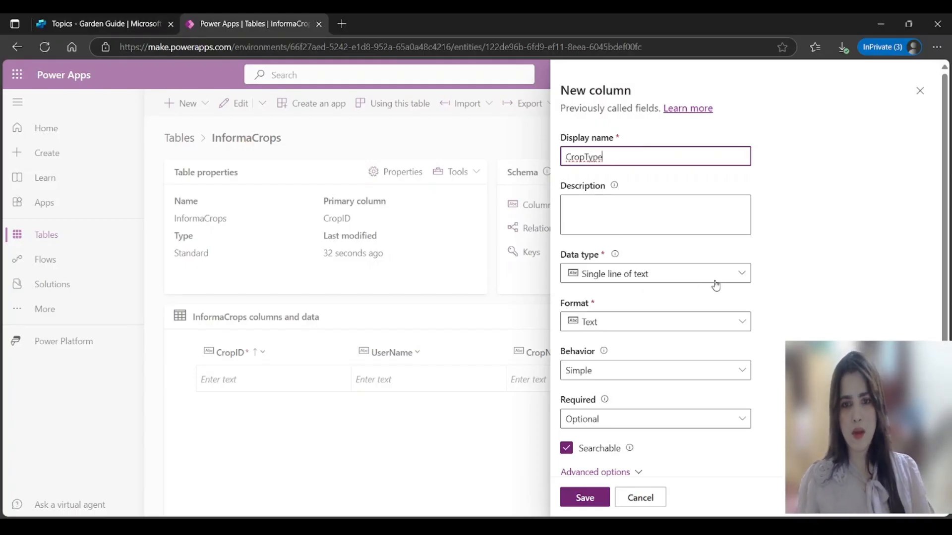
{"action": "left_click", "coordinate": [587, 500]}
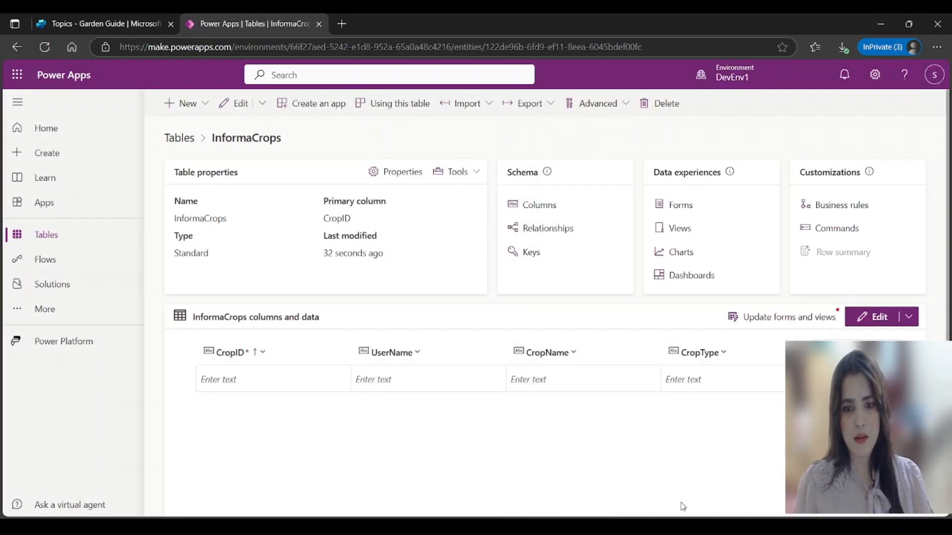
Step: Add a Quantity column with data type Whole number and format None
{"action": "left_click", "coordinate": [909, 352]}
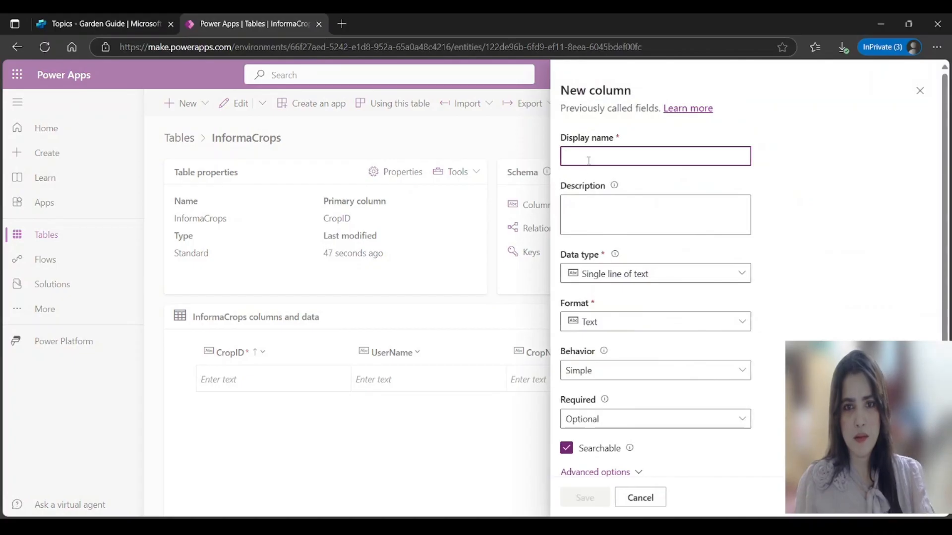
{"action": "type", "text": "Qunatity"}
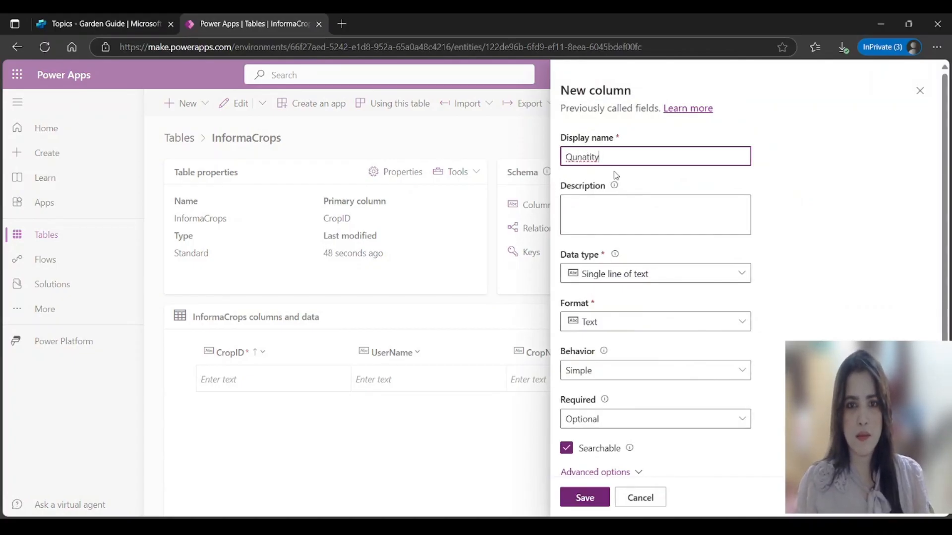
{"action": "key", "text": "BackSpace"}
{"action": "type", "text": "antity"}
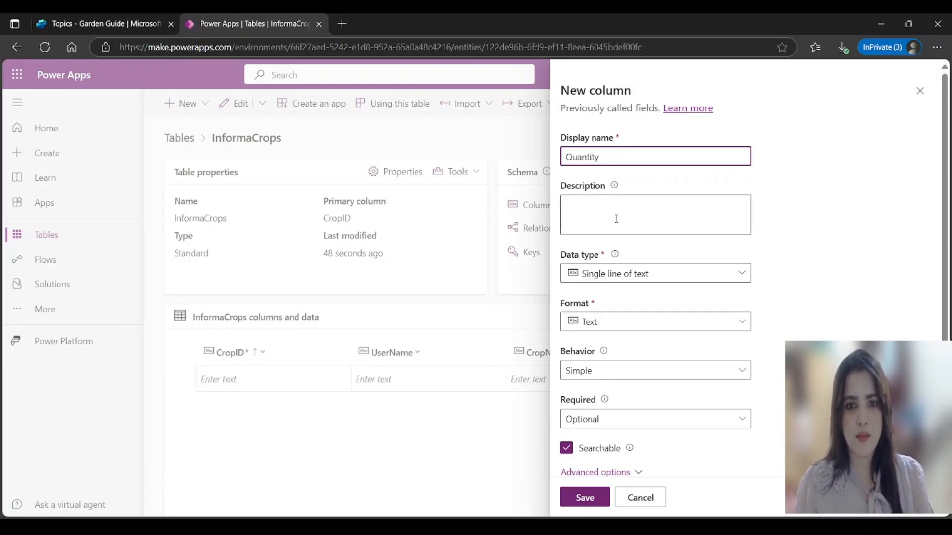
{"action": "left_click", "coordinate": [667, 280]}
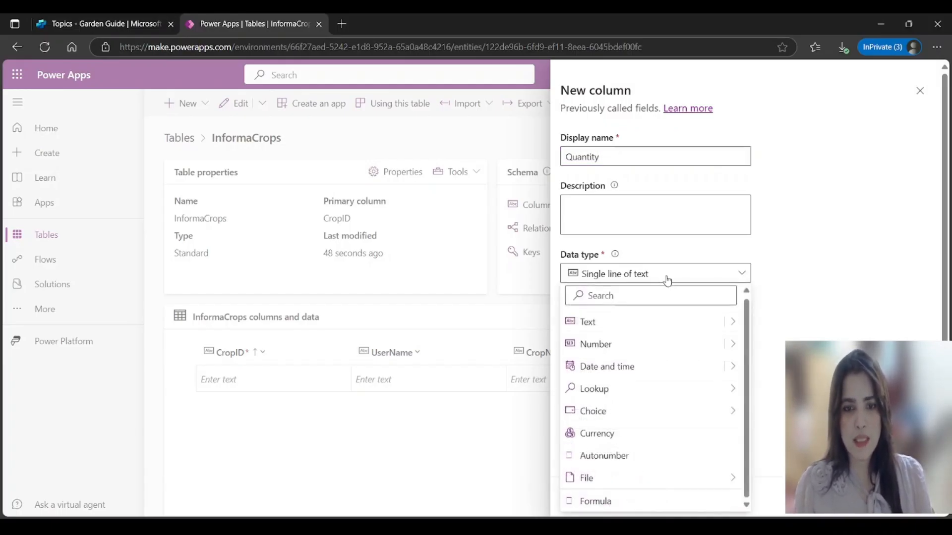
{"action": "left_click", "coordinate": [613, 346]}
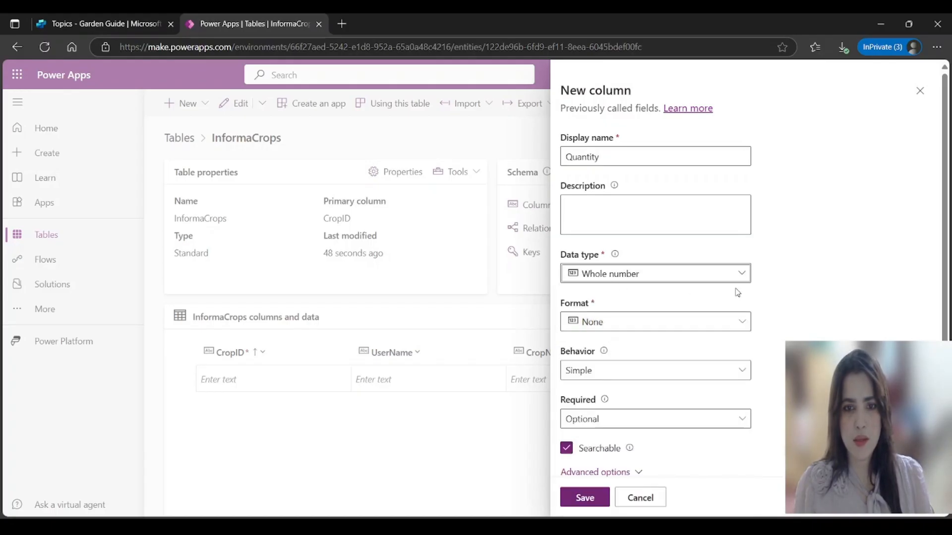
{"action": "left_click", "coordinate": [744, 322]}
{"action": "left_click", "coordinate": [790, 312]}
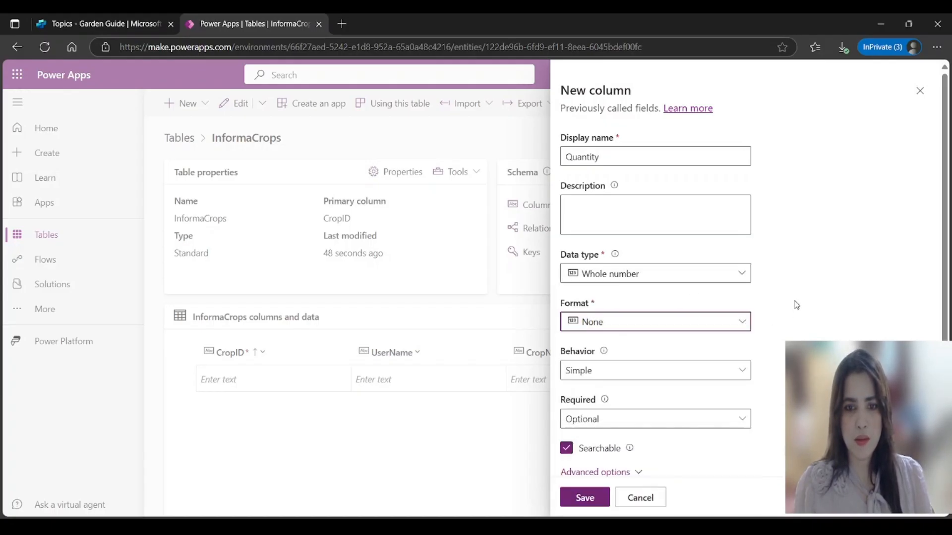
{"action": "scroll", "coordinate": [830, 307], "scroll_direction": "down", "scroll_amount": 1}
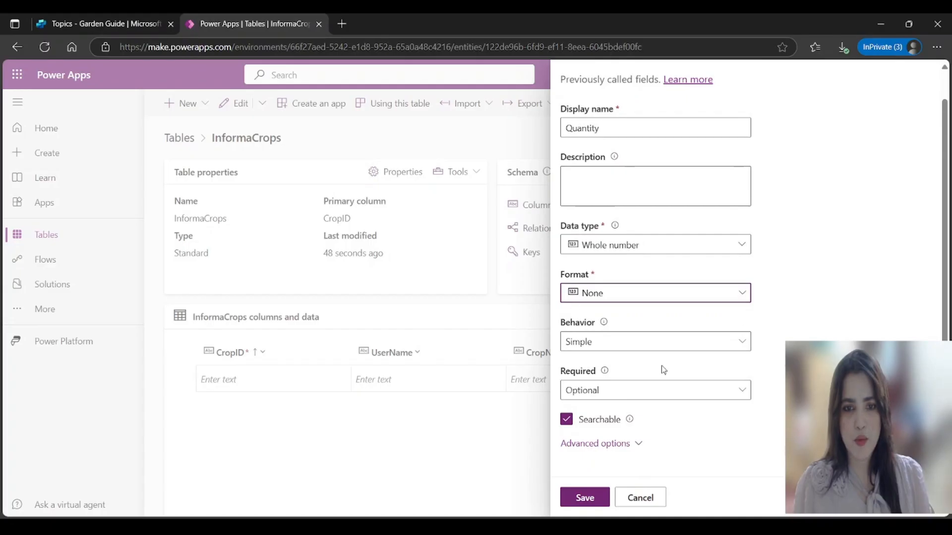
{"action": "left_click", "coordinate": [585, 499]}
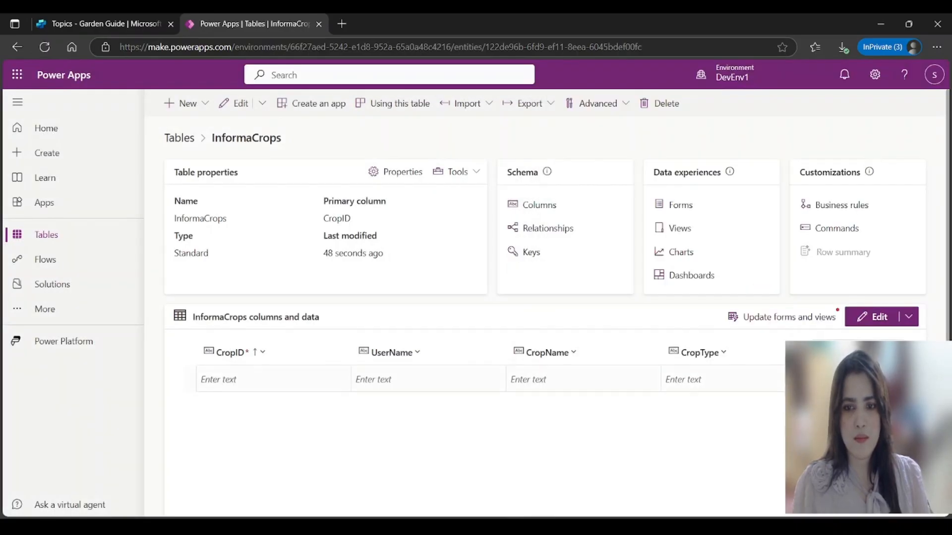
{"action": "left_click", "coordinate": [894, 352]}
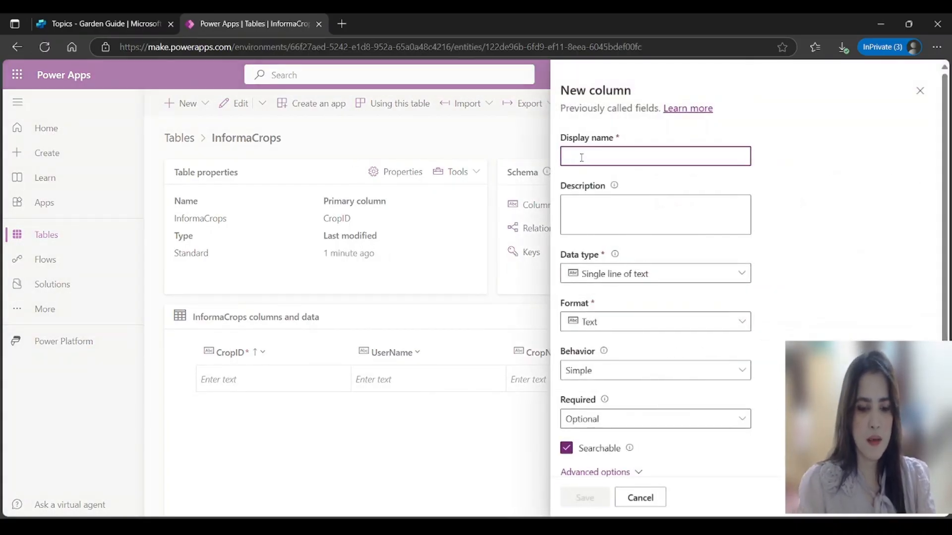
Step: Add a PlantingDate column to InformaCrops
{"action": "type", "text": "PlantingDate"}
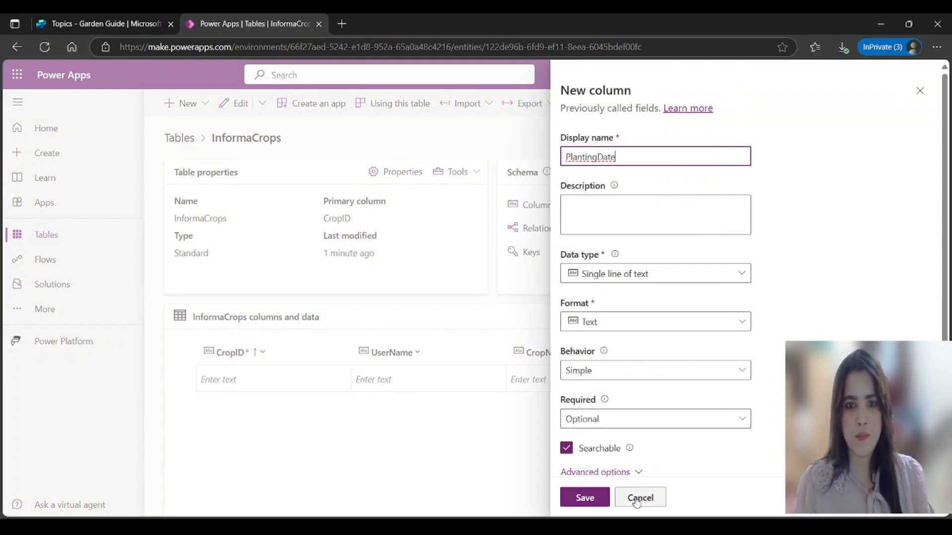
{"action": "left_click", "coordinate": [593, 501]}
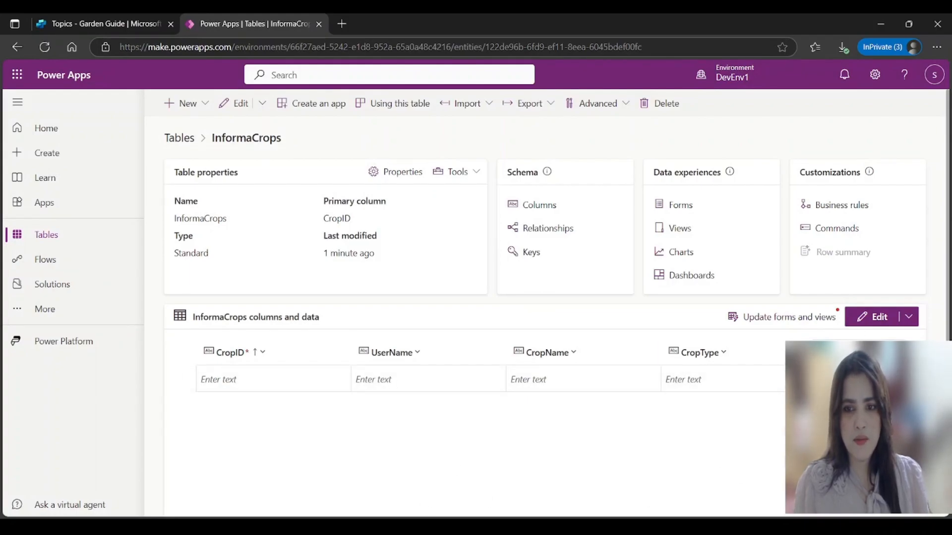
{"action": "scroll", "coordinate": [594, 509], "scroll_direction": "down", "scroll_amount": 3}
{"action": "left_click_drag", "start_coordinate": [594, 500], "coordinate": [773, 501]}
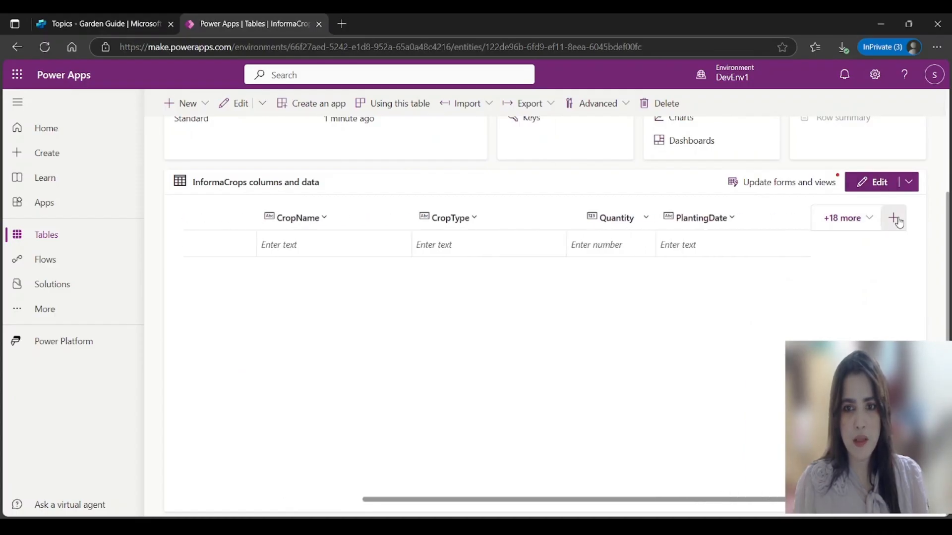
Step: Add an AdditionalNotes text column in Text area format, then return to the Garden Guide topics
{"action": "left_click", "coordinate": [897, 220]}
{"action": "type", "text": "Additional"}
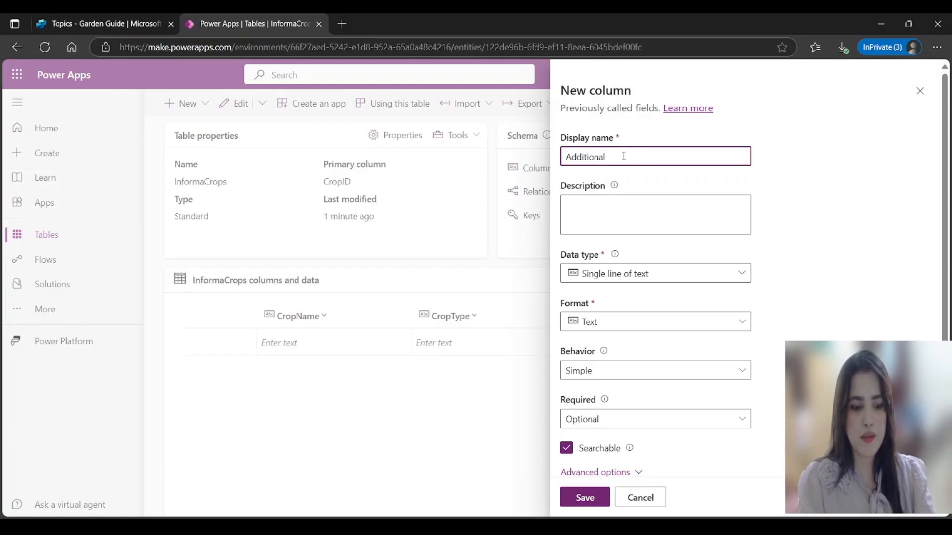
{"action": "type", "text": "Notes"}
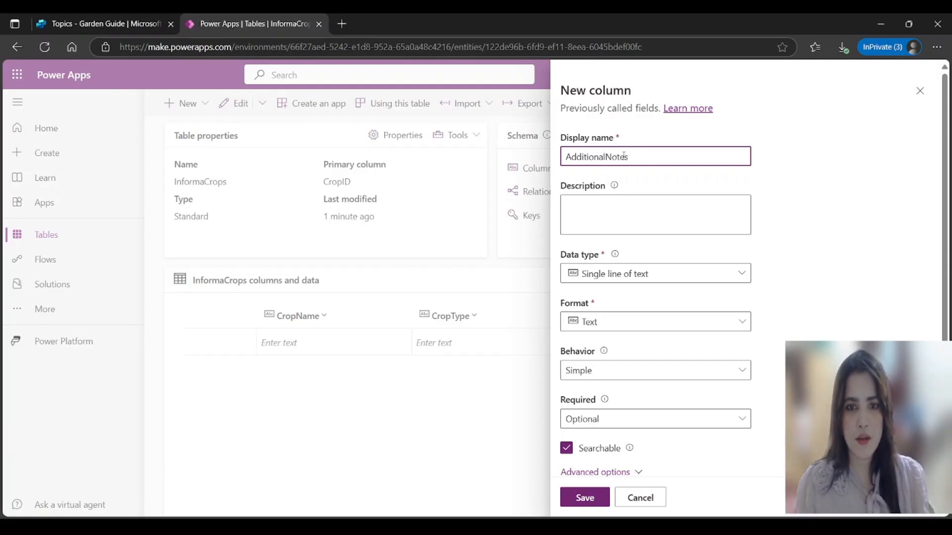
{"action": "left_click", "coordinate": [740, 274]}
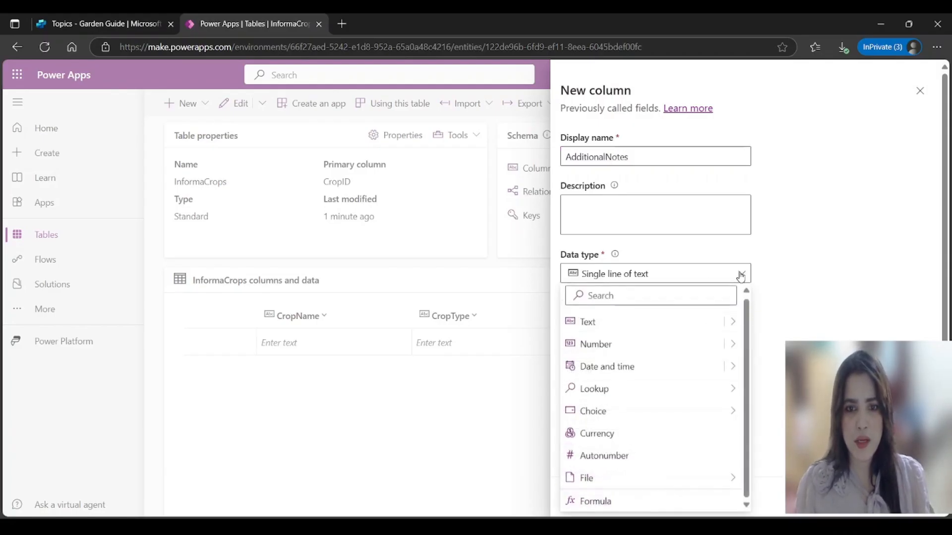
{"action": "left_click", "coordinate": [647, 327]}
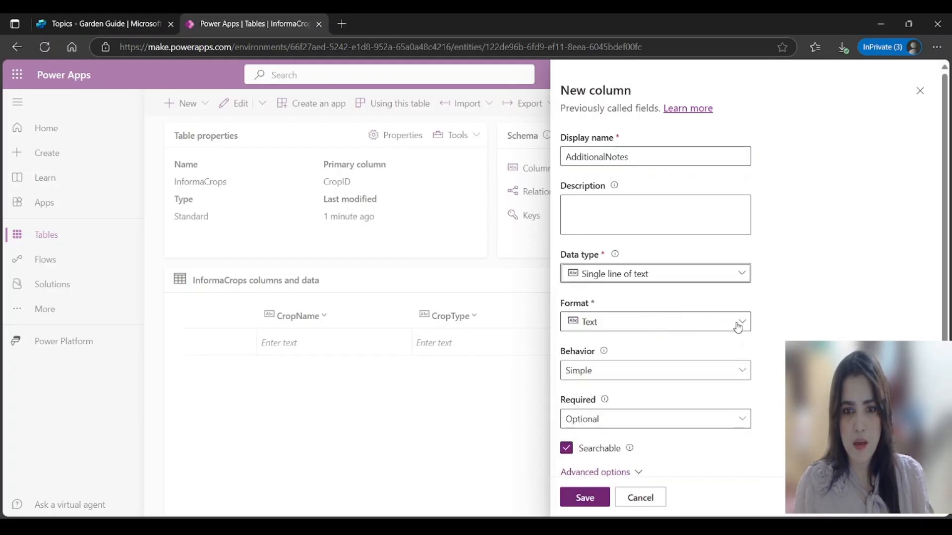
{"action": "left_click", "coordinate": [738, 323]}
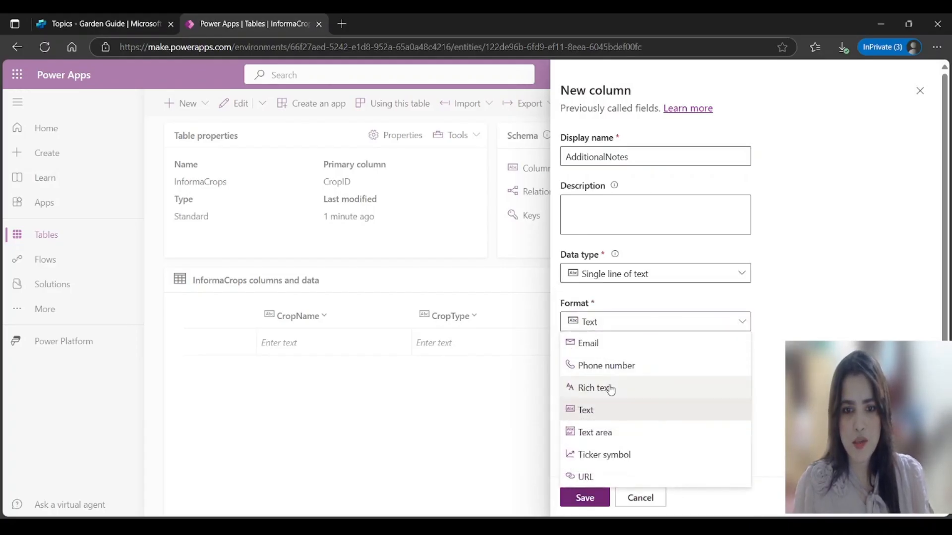
{"action": "left_click", "coordinate": [606, 432]}
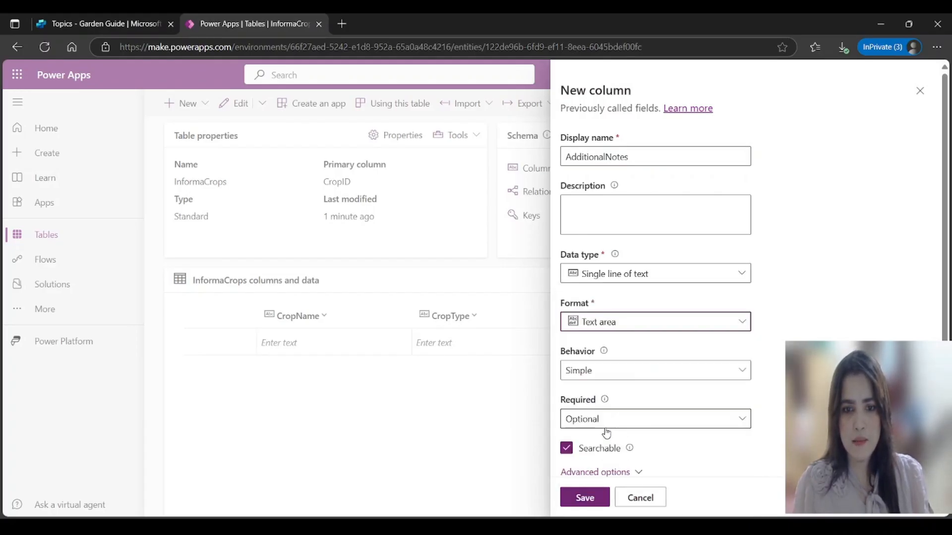
{"action": "left_click", "coordinate": [602, 499]}
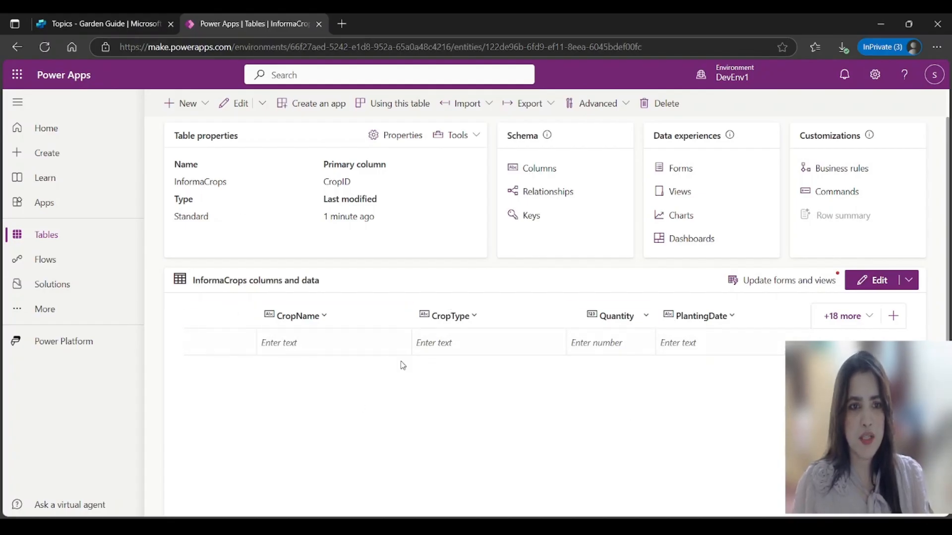
{"action": "scroll", "coordinate": [399, 366], "scroll_direction": "up", "scroll_amount": 1}
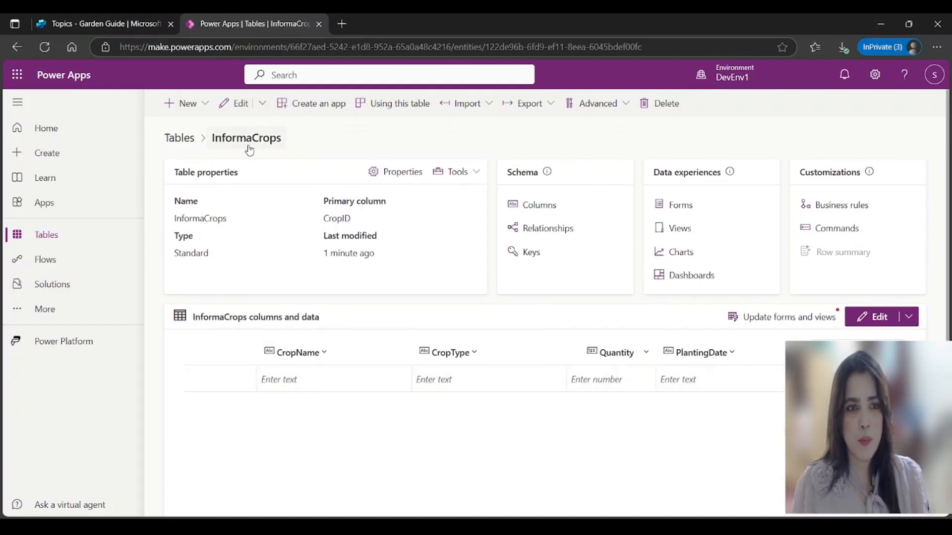
{"action": "left_click", "coordinate": [90, 25]}
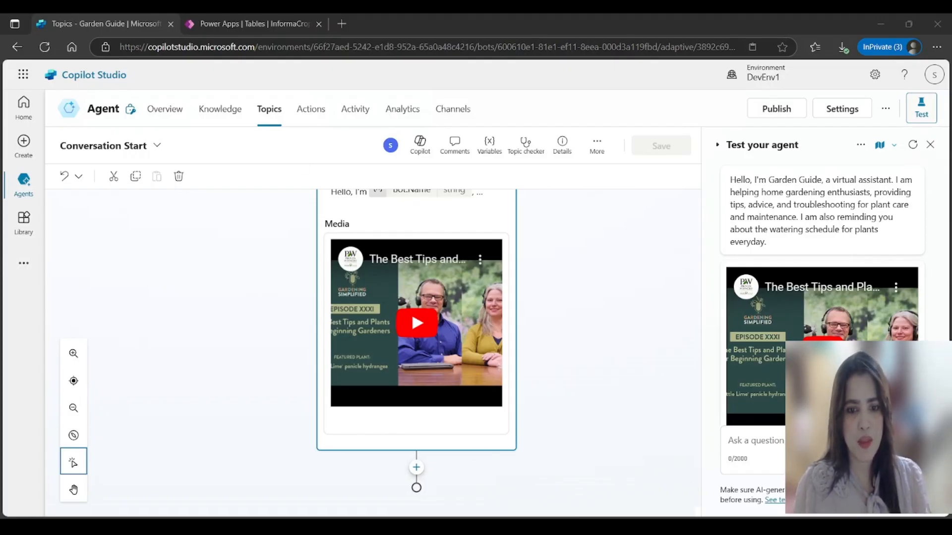
Step: Add a Question node asking 'Do you want to submit your crop information?' and open its Var1 variable
{"action": "left_click", "coordinate": [416, 468]}
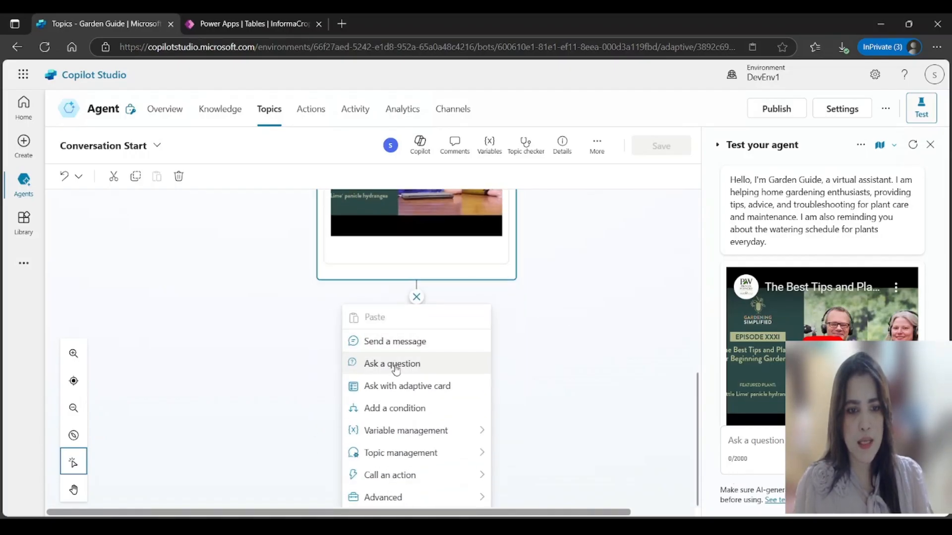
{"action": "left_click", "coordinate": [396, 368]}
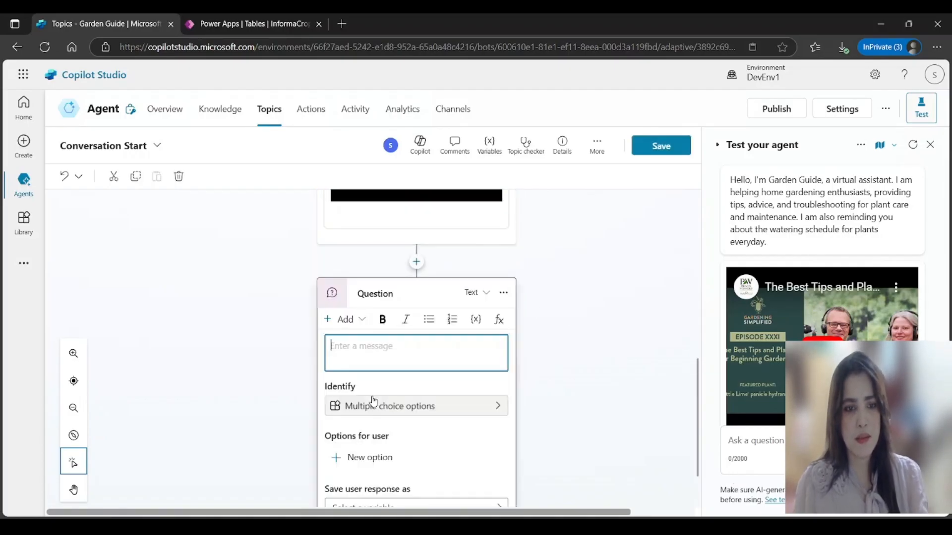
{"action": "type", "text": "Do you want to submit your crop information?"}
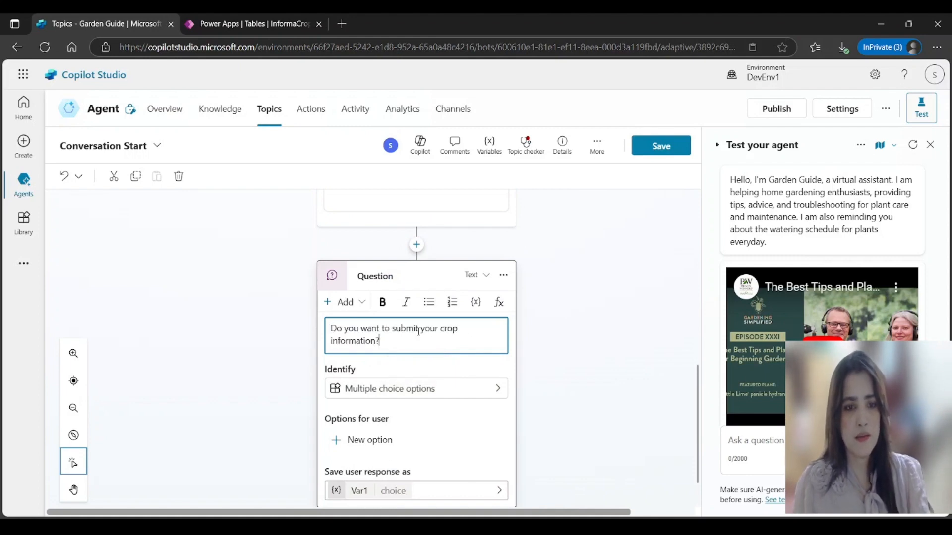
{"action": "scroll", "coordinate": [625, 395], "scroll_direction": "down", "scroll_amount": 1}
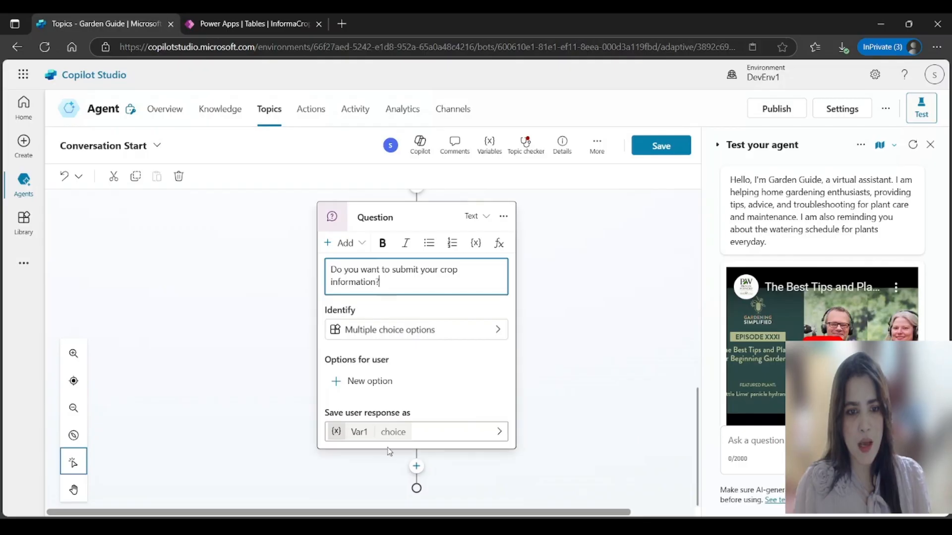
{"action": "left_click", "coordinate": [364, 435]}
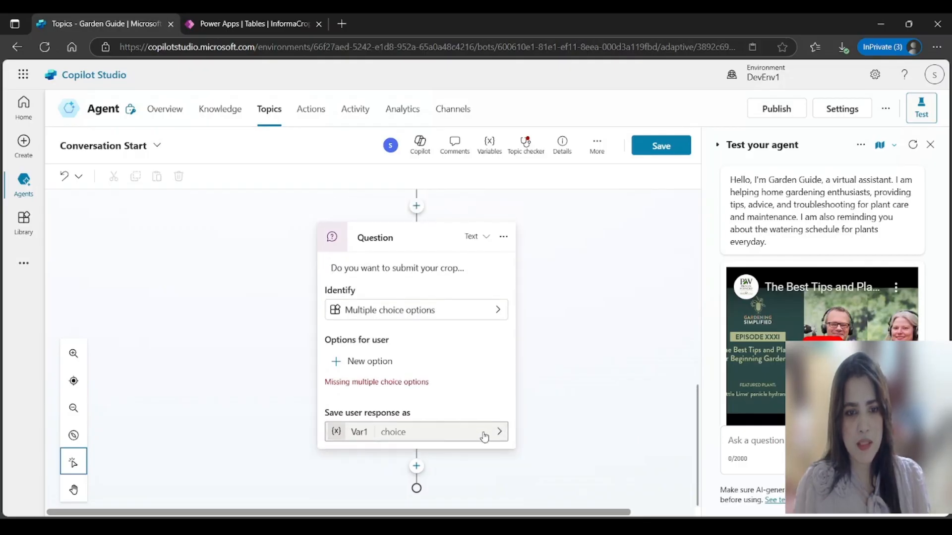
{"action": "left_click", "coordinate": [360, 432]}
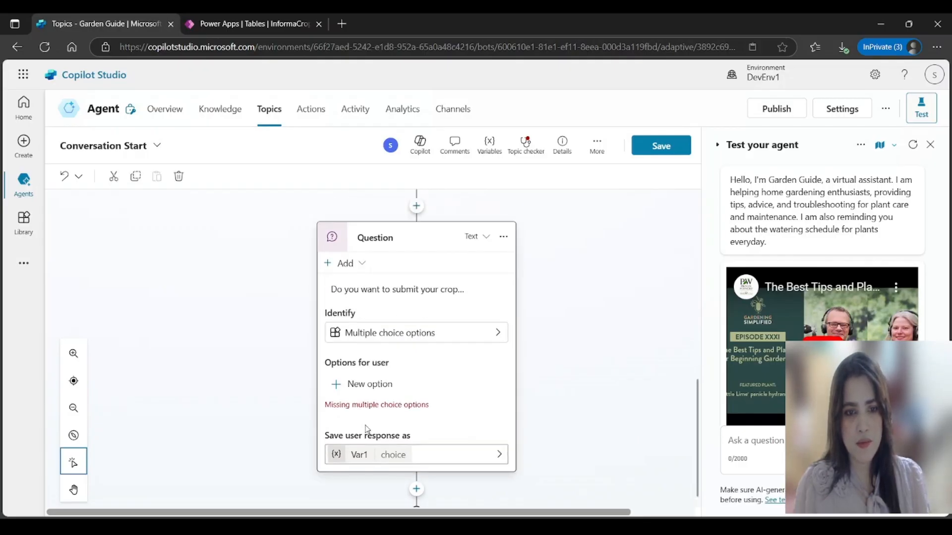
{"action": "left_click", "coordinate": [395, 460]}
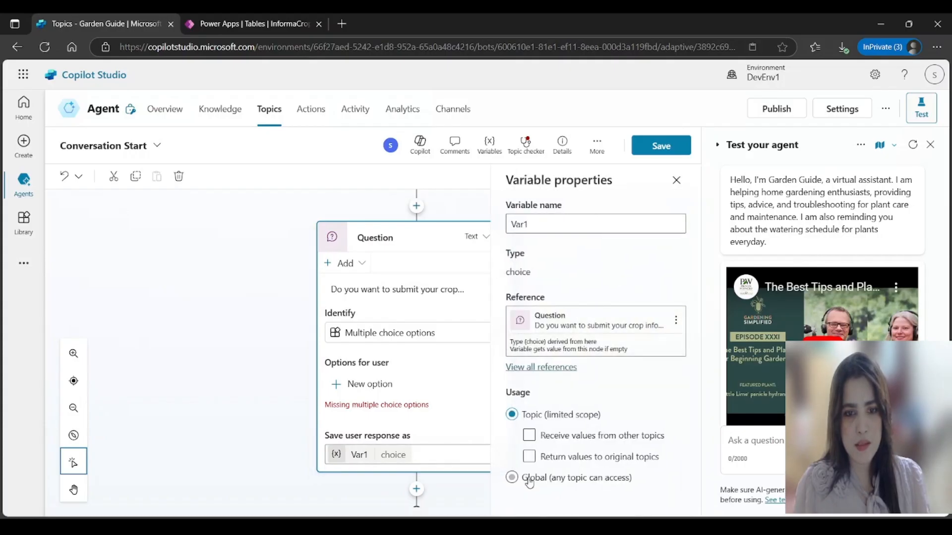
Step: Set the response variable's scope to Global, making it Global.Var1
{"action": "left_click", "coordinate": [512, 478]}
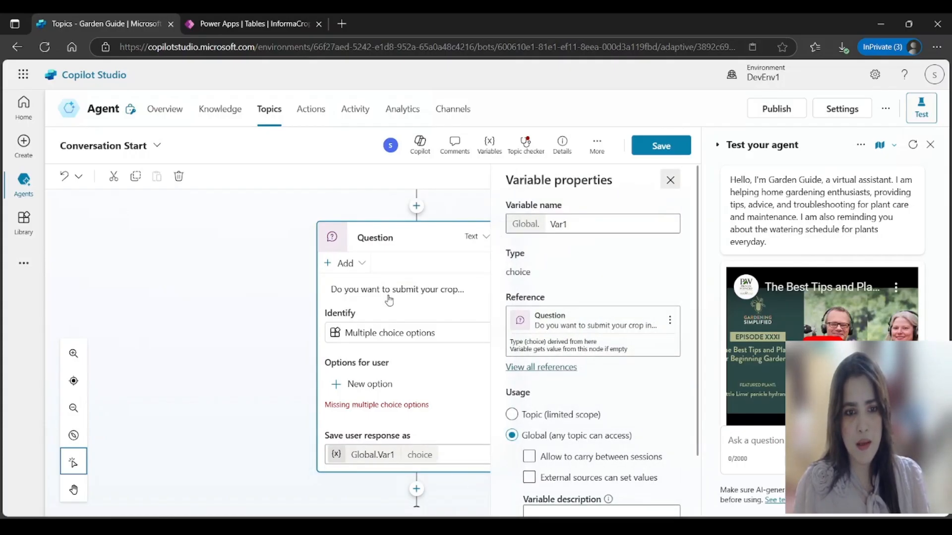
{"action": "left_click", "coordinate": [671, 181]}
{"action": "scroll", "coordinate": [597, 361], "scroll_direction": "down", "scroll_amount": 1}
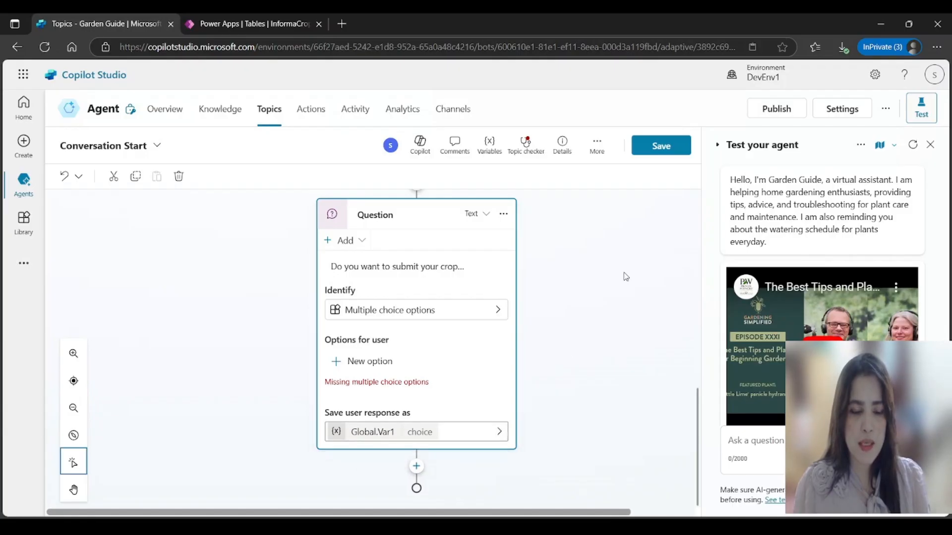
Step: Give the crop question Yes and No options, creating Global.Var1 Yes and No condition branches
{"action": "left_click", "coordinate": [372, 365]}
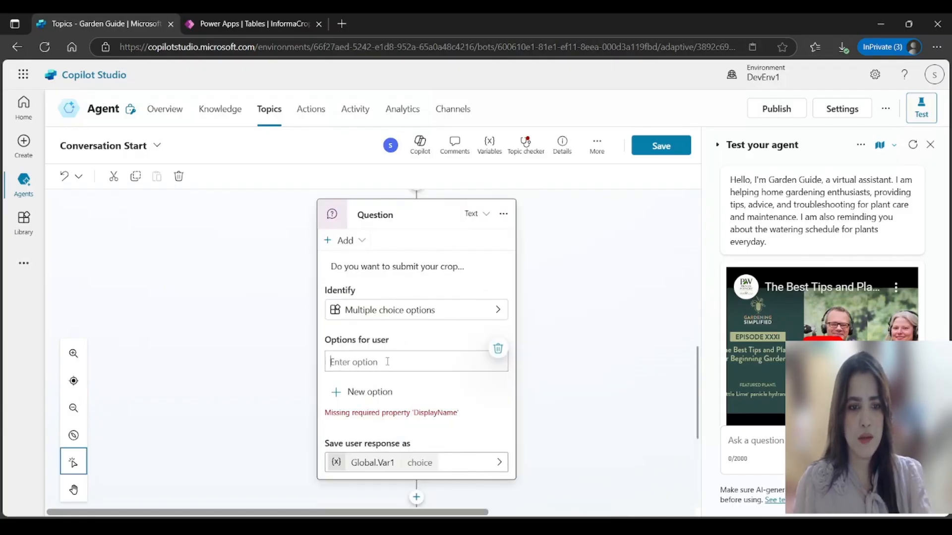
{"action": "type", "text": "Yes"}
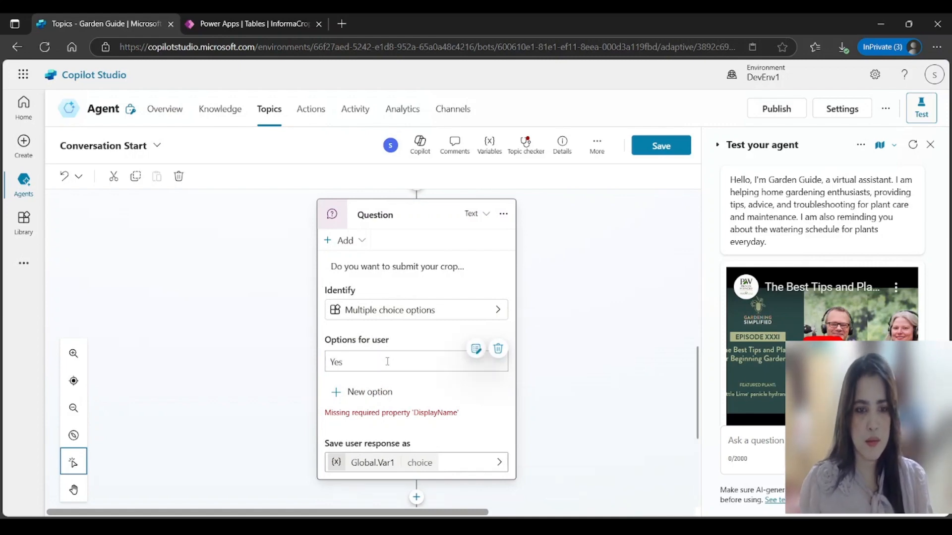
{"action": "left_click", "coordinate": [372, 392]}
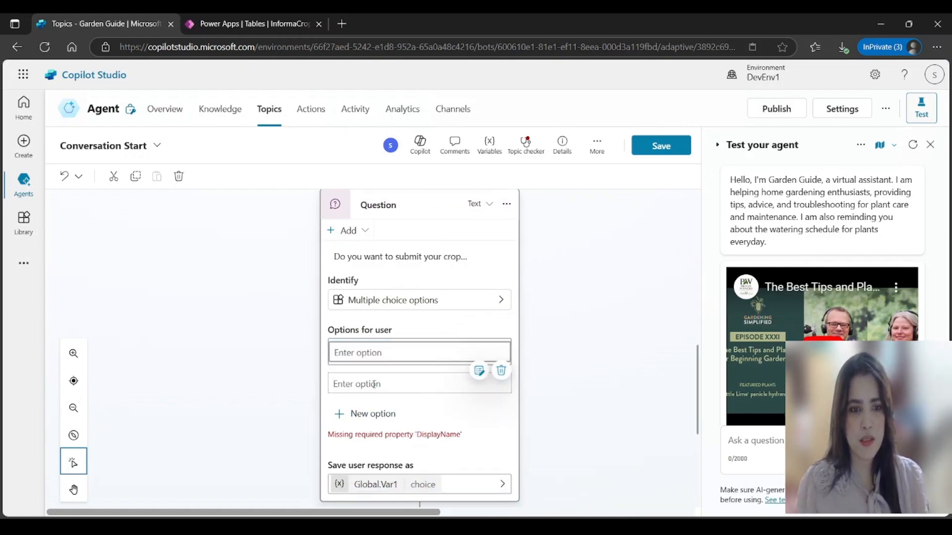
{"action": "type", "text": "No"}
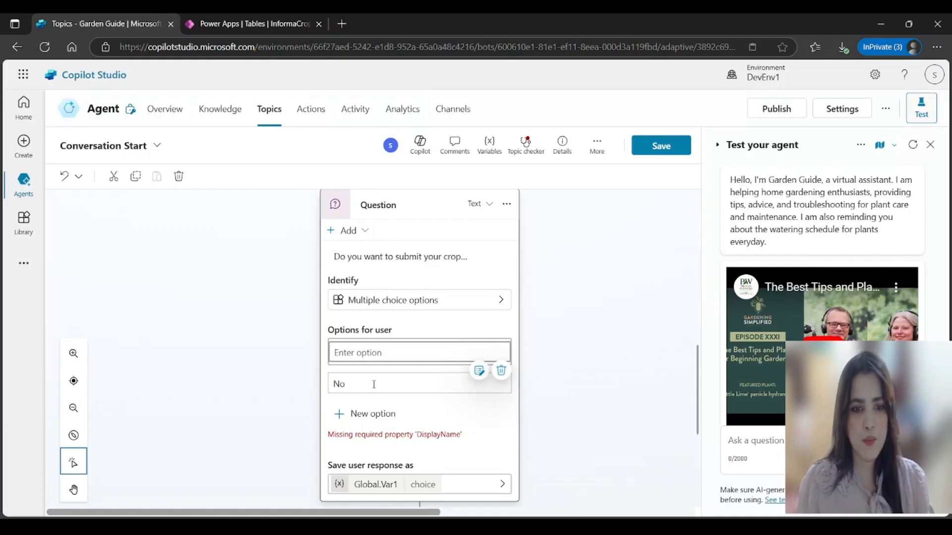
{"action": "left_click", "coordinate": [542, 465]}
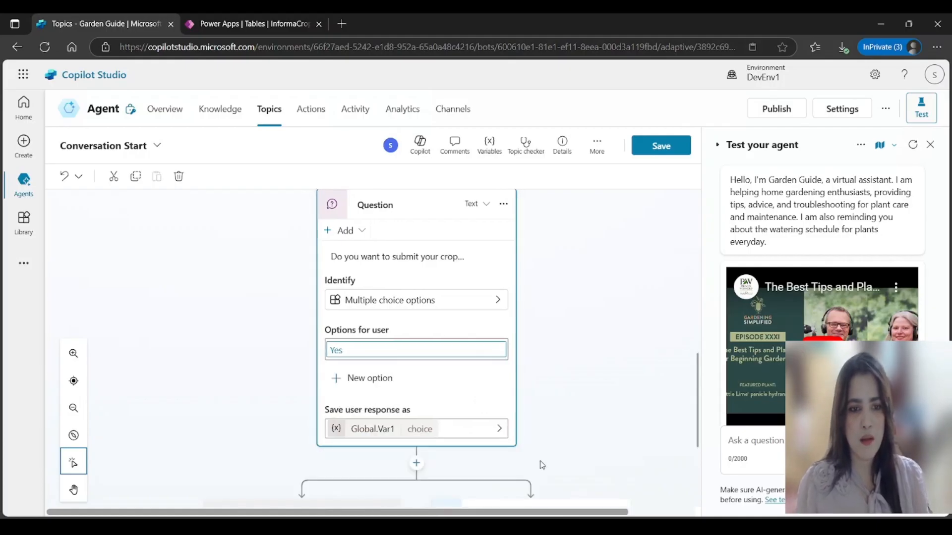
{"action": "left_click", "coordinate": [366, 385]}
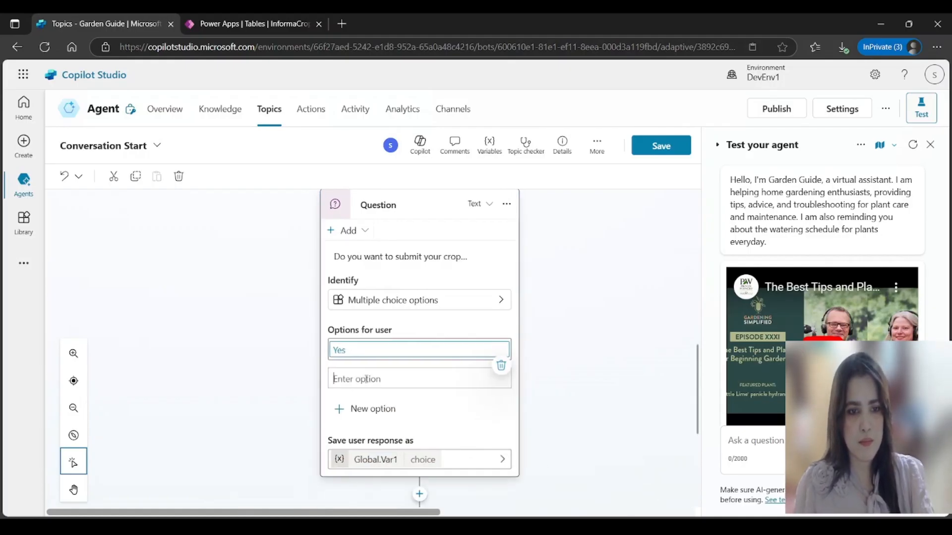
{"action": "type", "text": "No"}
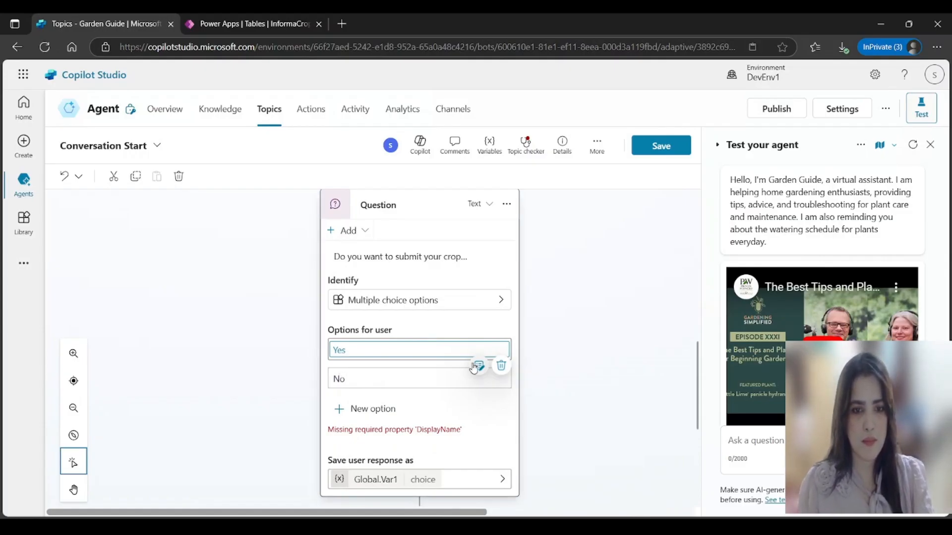
{"action": "left_click", "coordinate": [461, 400]}
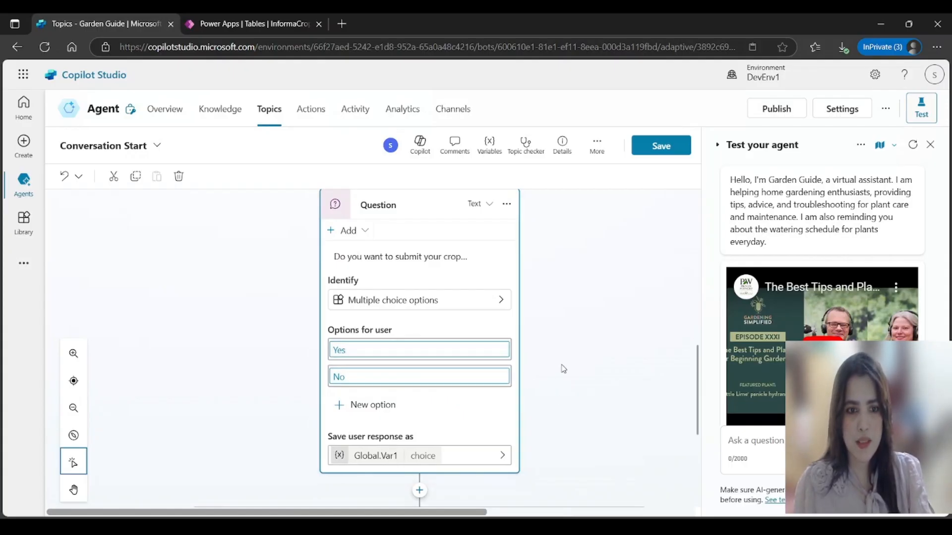
{"action": "scroll", "coordinate": [562, 374], "scroll_direction": "down", "scroll_amount": 1}
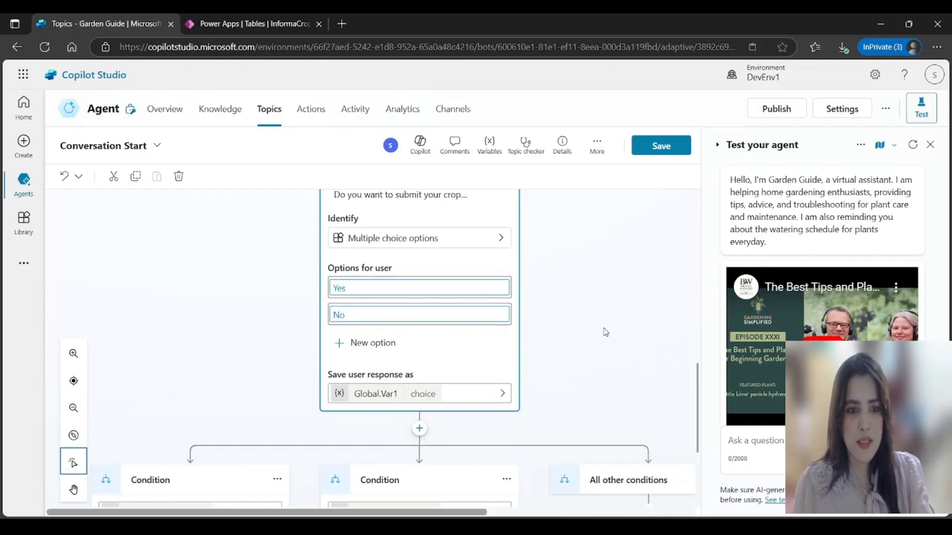
{"action": "scroll", "coordinate": [607, 332], "scroll_direction": "down", "scroll_amount": 3}
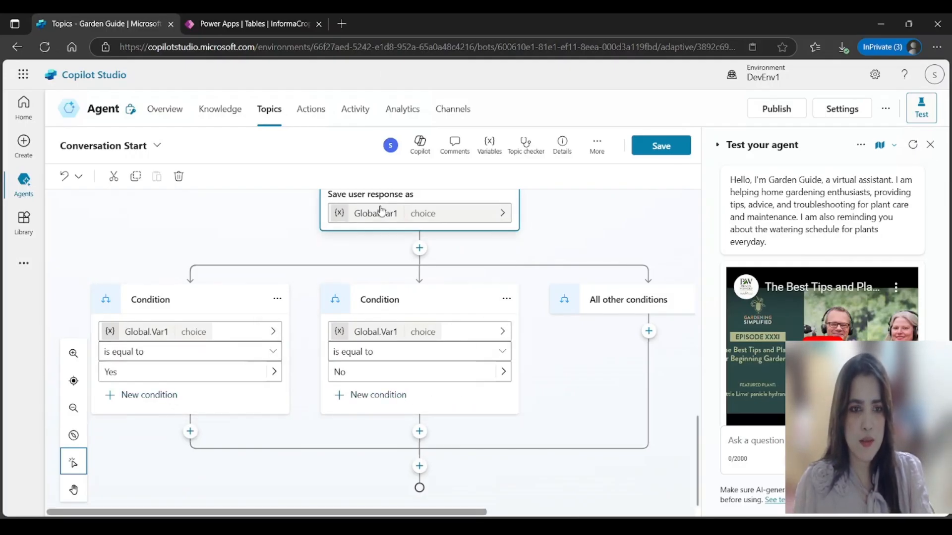
{"action": "scroll", "coordinate": [379, 212], "scroll_direction": "up", "scroll_amount": 3}
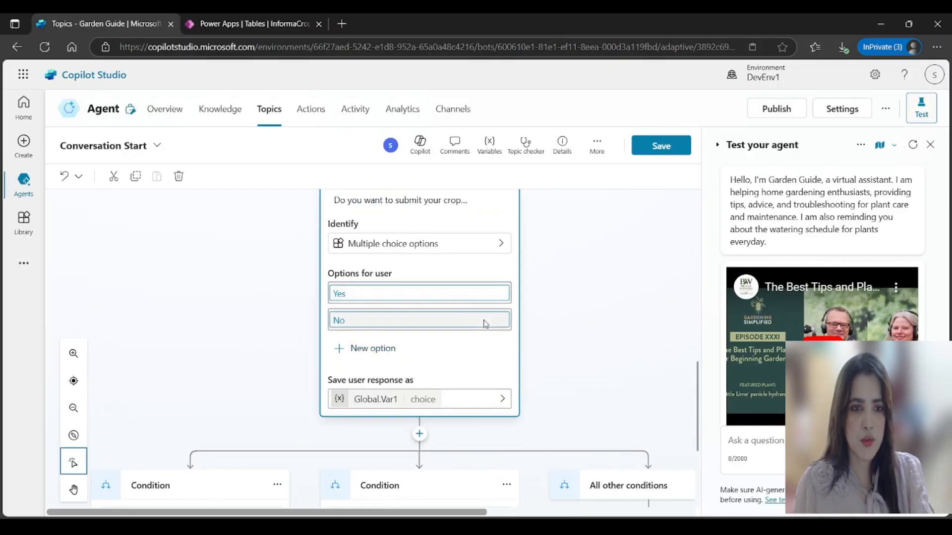
{"action": "scroll", "coordinate": [191, 367], "scroll_direction": "down", "scroll_amount": 3}
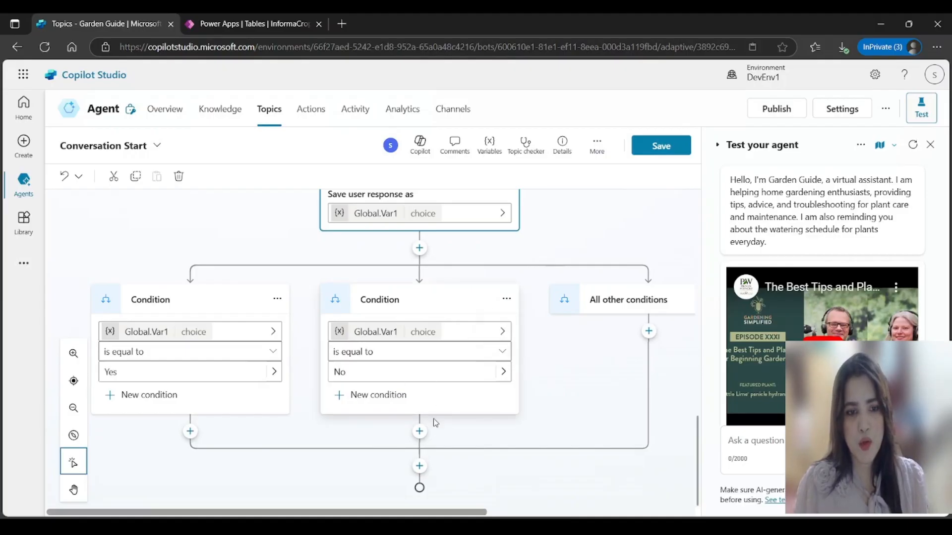
Step: Add a No-branch message: 'Please provide your queries related to gardening plants.'
{"action": "left_click", "coordinate": [420, 431]}
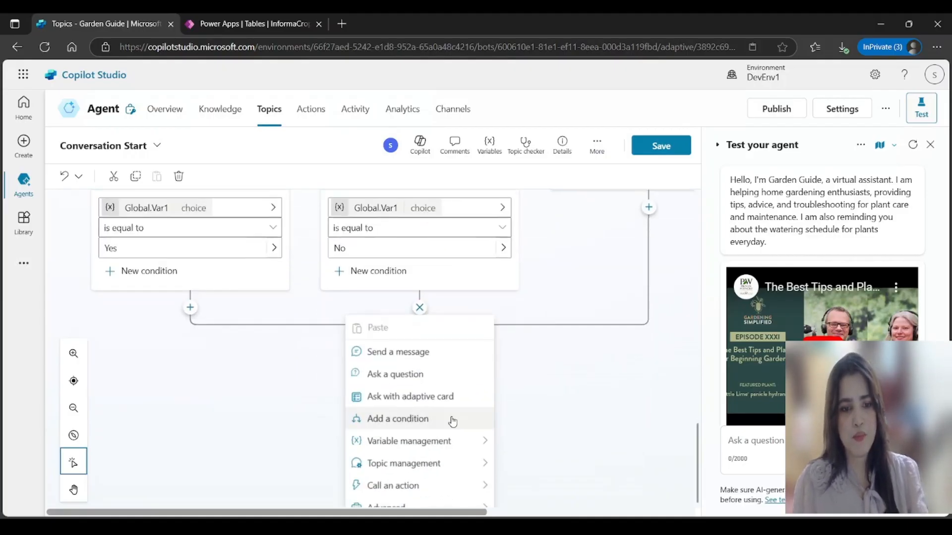
{"action": "left_click", "coordinate": [415, 348]}
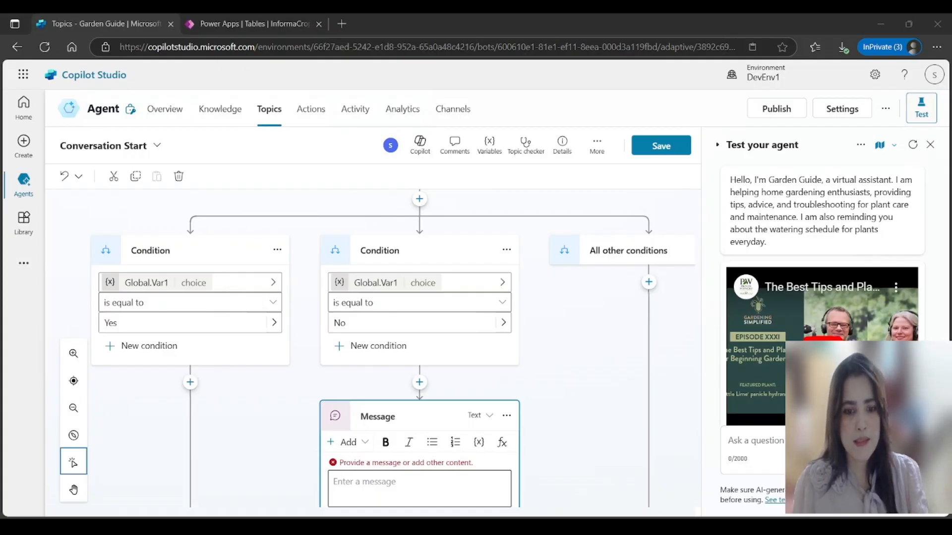
{"action": "left_click", "coordinate": [366, 485]}
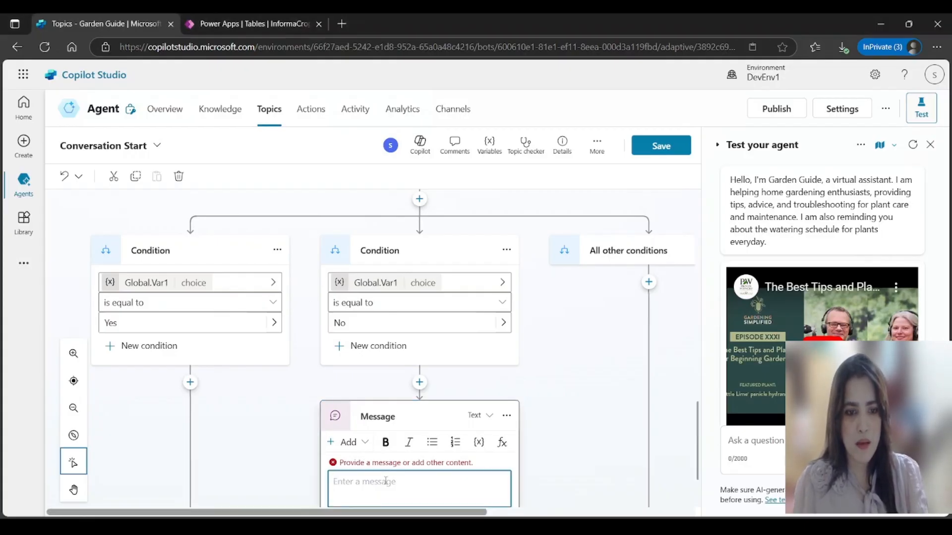
{"action": "type", "text": "Please provide your queries related to gardening plants."}
{"action": "scroll", "coordinate": [450, 408], "scroll_direction": "down", "scroll_amount": 2}
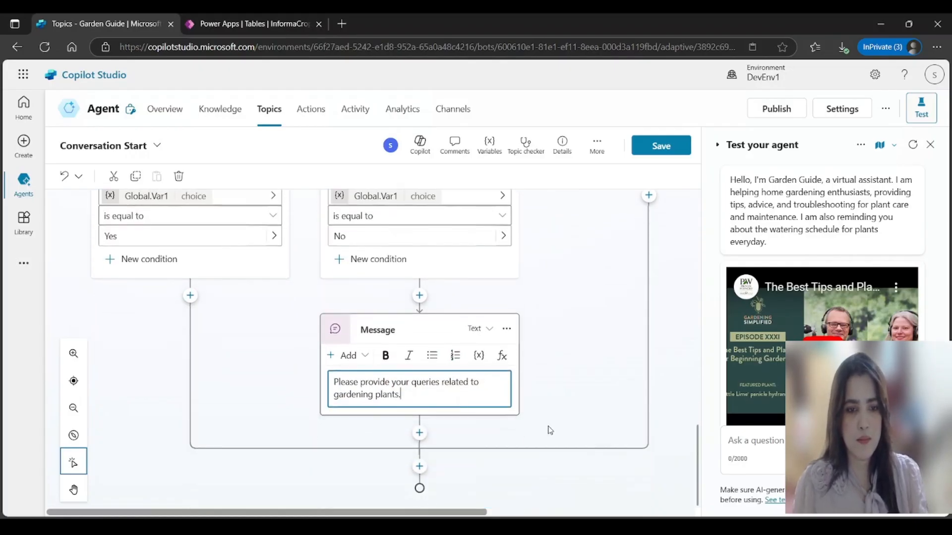
{"action": "left_click", "coordinate": [552, 405]}
{"action": "scroll", "coordinate": [552, 400], "scroll_direction": "up", "scroll_amount": 1}
{"action": "scroll", "coordinate": [432, 428], "scroll_direction": "up", "scroll_amount": 4}
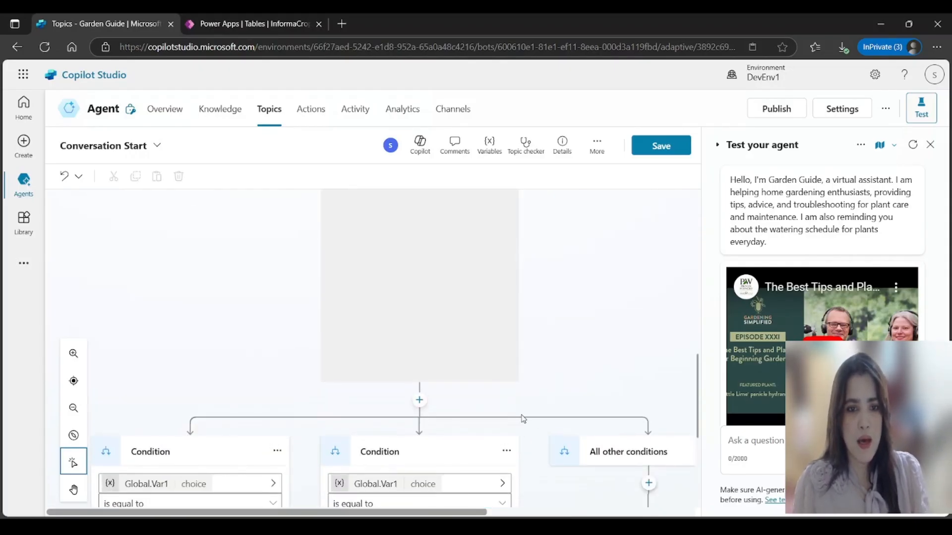
{"action": "scroll", "coordinate": [544, 359], "scroll_direction": "down", "scroll_amount": 3}
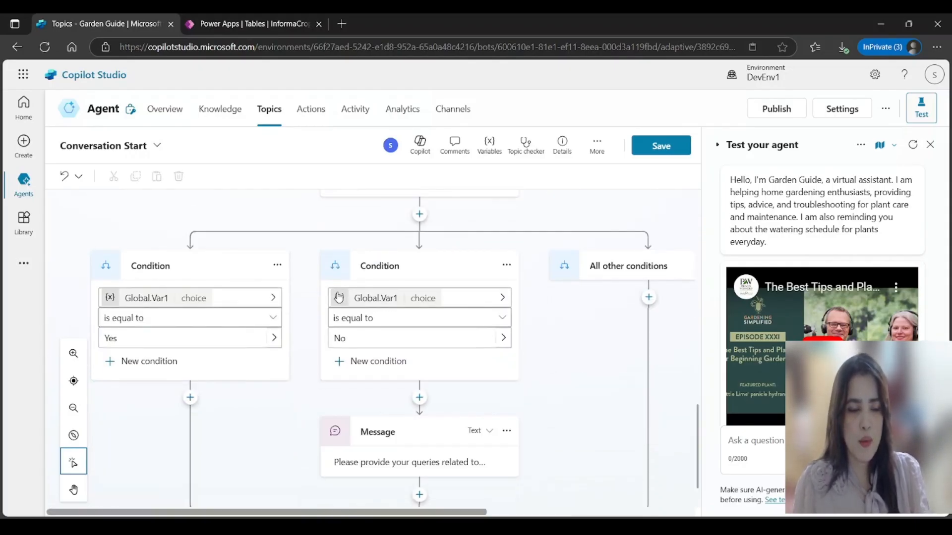
Step: Add an Ask with adaptive card node under the Yes branch and open its Properties
{"action": "left_click", "coordinate": [190, 399]}
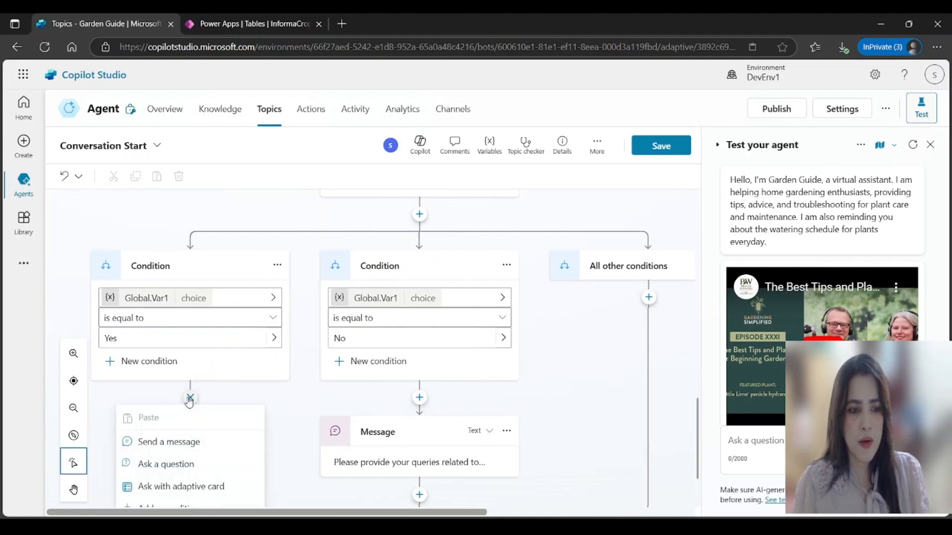
{"action": "left_click", "coordinate": [182, 386]}
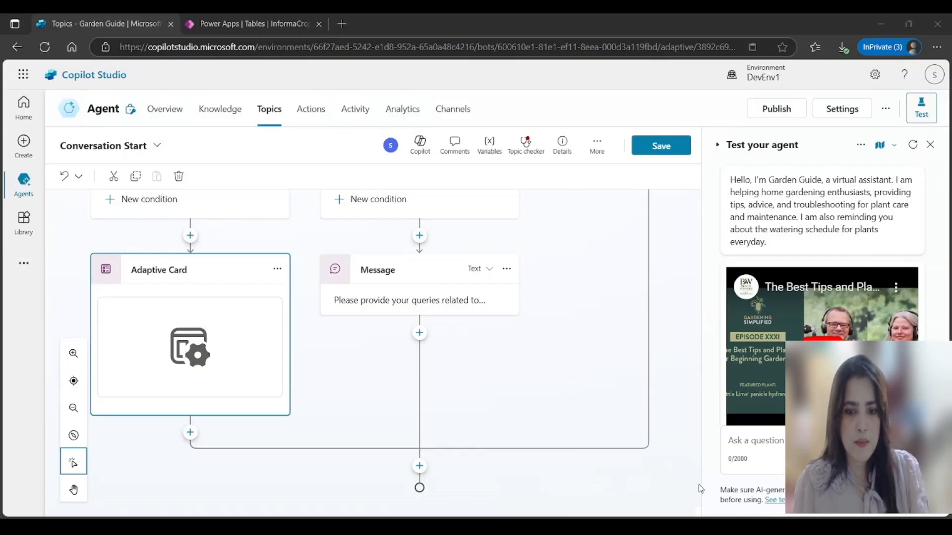
{"action": "left_click", "coordinate": [277, 268]}
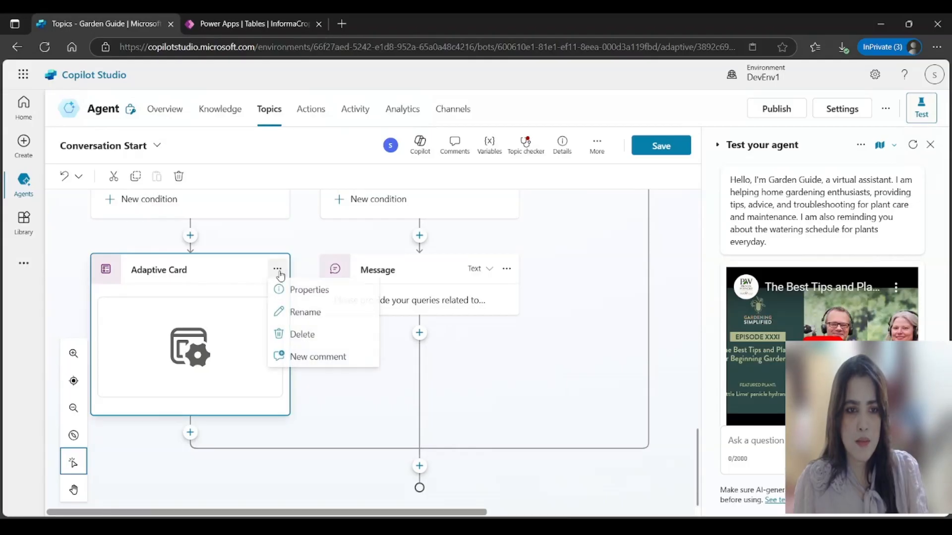
{"action": "left_click", "coordinate": [303, 292]}
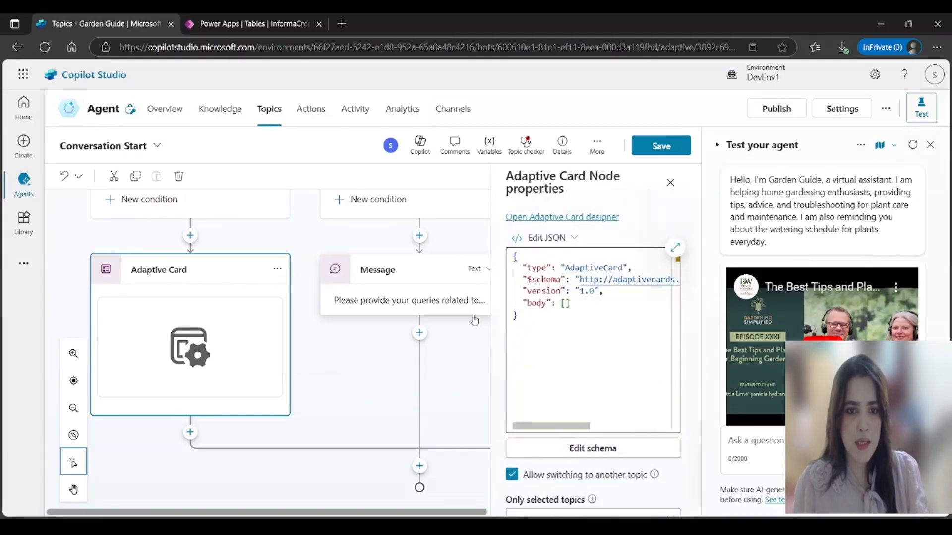
Step: Replace the card JSON with a version 1.3 card ending in a Submit action, then open the designer
{"action": "left_click_drag", "start_coordinate": [514, 261], "coordinate": [537, 322]}
{"action": "key", "text": "ctrl+v"}
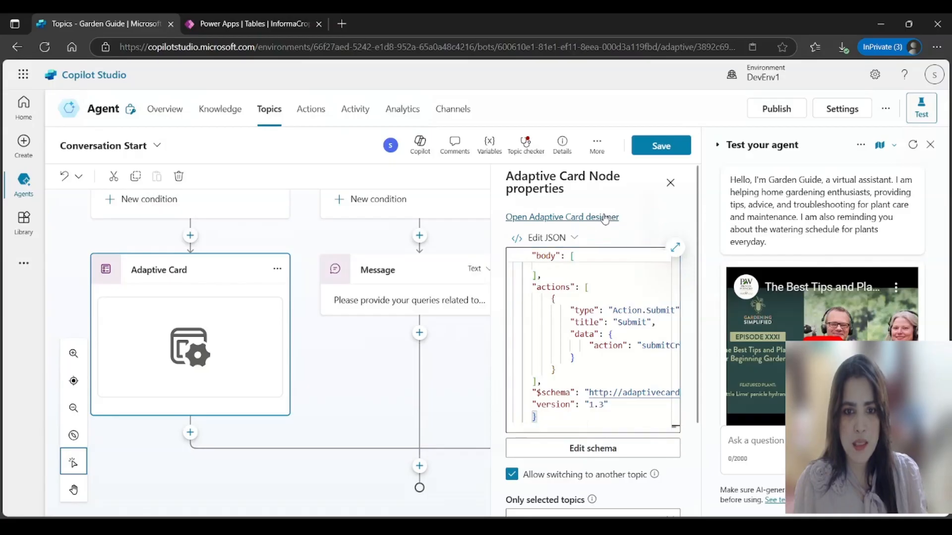
{"action": "left_click", "coordinate": [606, 219]}
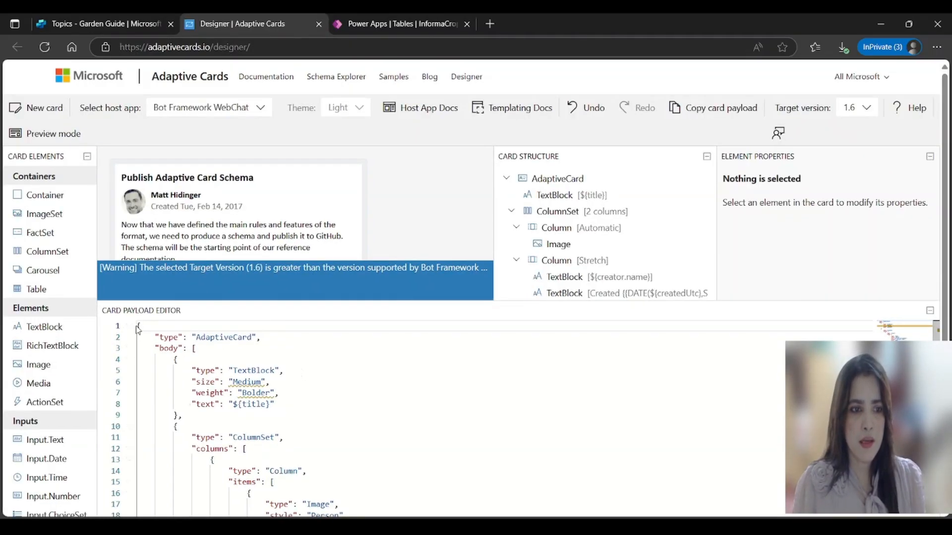
Step: Replace the sample payload with the Garden Guru crop-information card JSON
{"action": "left_click_drag", "start_coordinate": [138, 326], "coordinate": [278, 516]}
{"action": "key", "text": "BackSpace"}
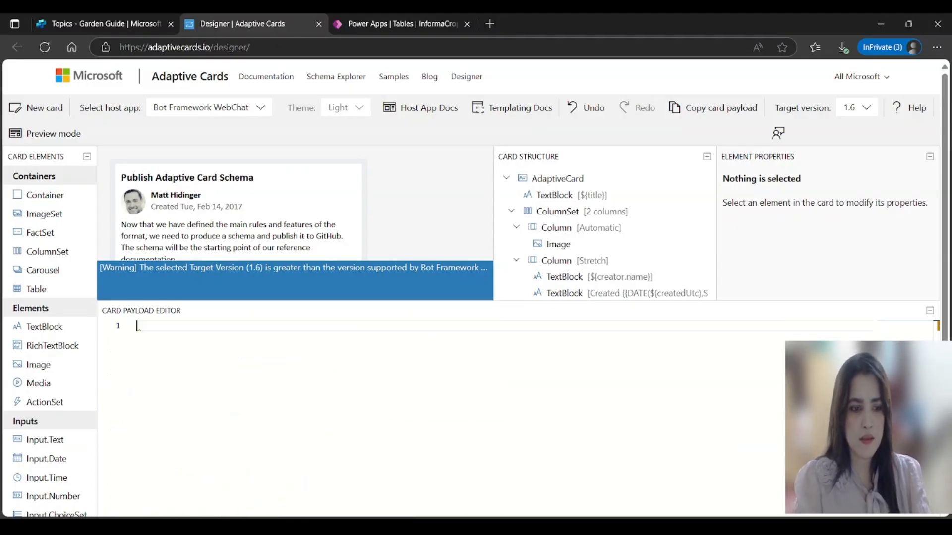
{"action": "key", "text": "ctrl+v"}
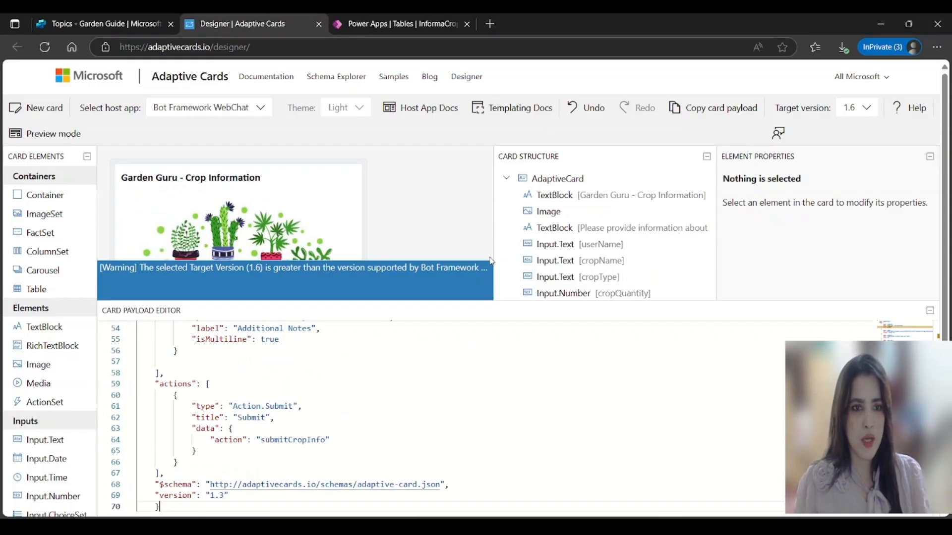
{"action": "scroll", "coordinate": [393, 216], "scroll_direction": "down", "scroll_amount": 10}
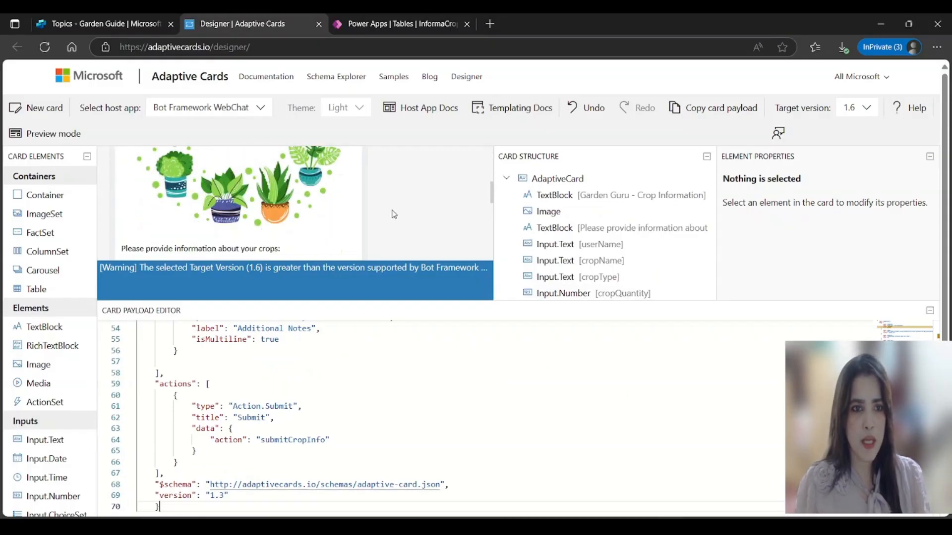
{"action": "scroll", "coordinate": [410, 213], "scroll_direction": "up", "scroll_amount": 10}
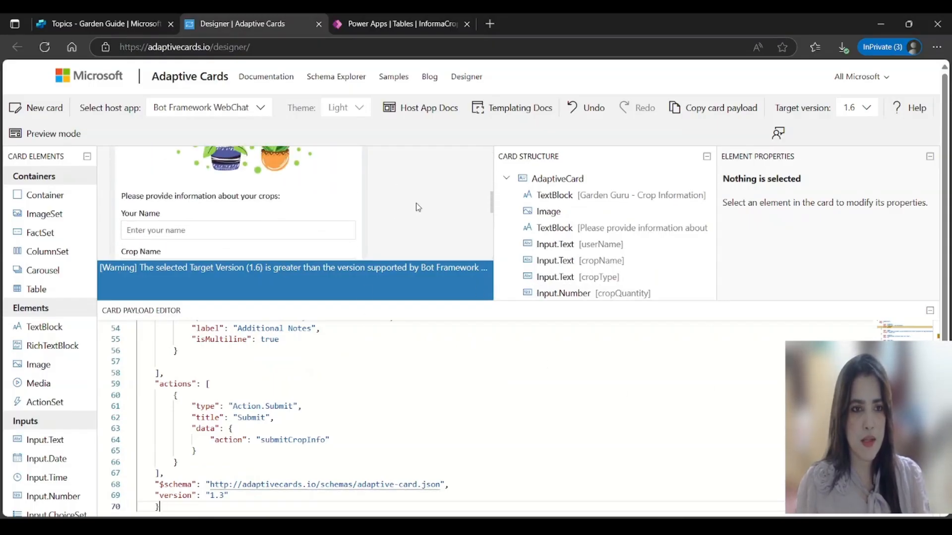
{"action": "scroll", "coordinate": [419, 207], "scroll_direction": "down", "scroll_amount": 10}
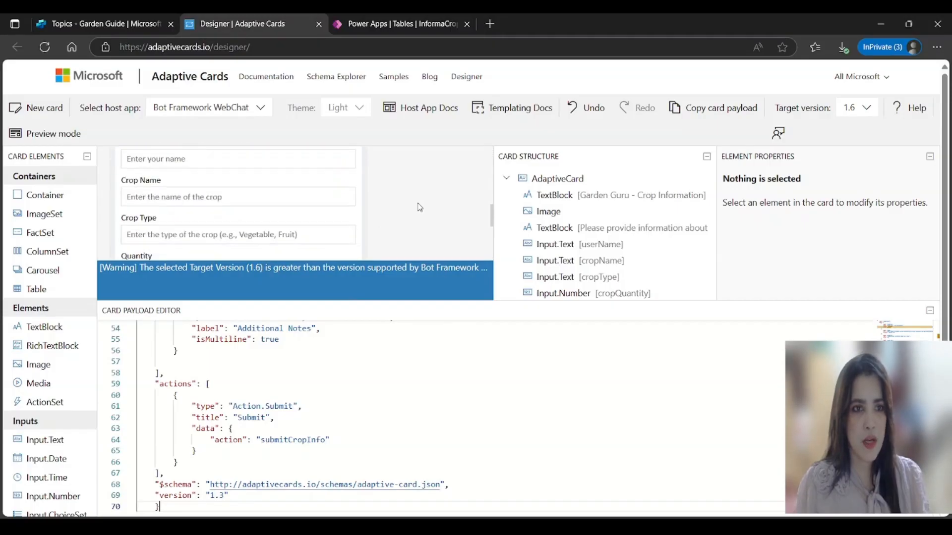
{"action": "scroll", "coordinate": [419, 207], "scroll_direction": "up", "scroll_amount": 8}
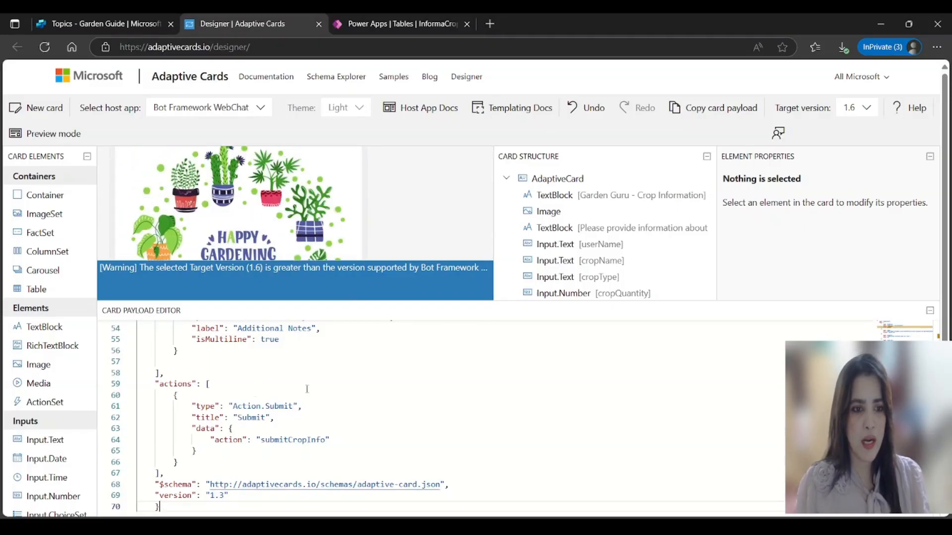
{"action": "scroll", "coordinate": [347, 387], "scroll_direction": "up", "scroll_amount": 15}
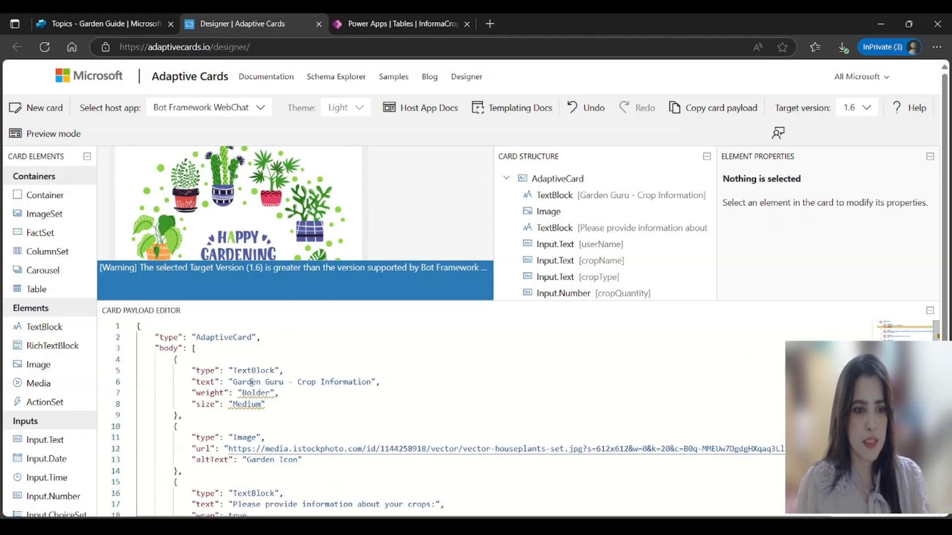
{"action": "scroll", "coordinate": [159, 208], "scroll_direction": "up", "scroll_amount": 2}
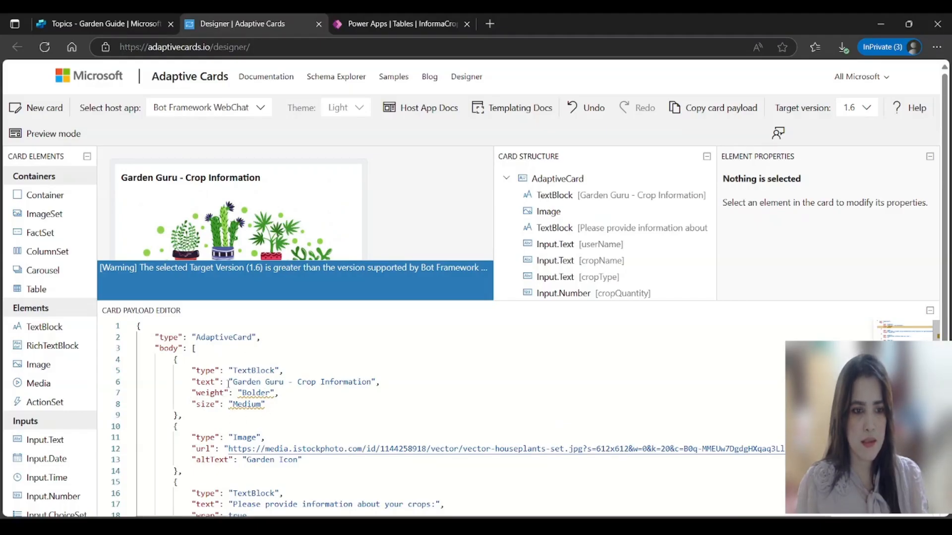
{"action": "scroll", "coordinate": [229, 384], "scroll_direction": "down", "scroll_amount": 2}
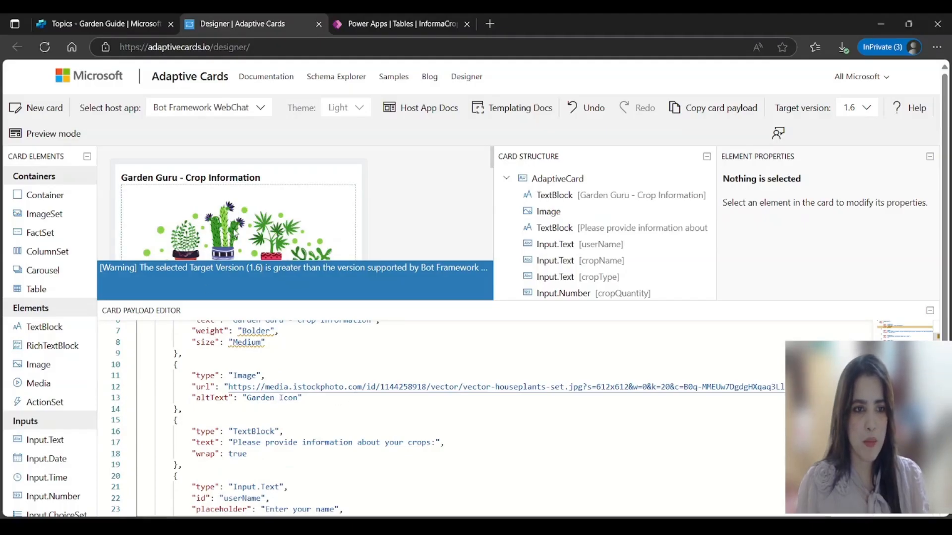
{"action": "scroll", "coordinate": [247, 226], "scroll_direction": "down", "scroll_amount": 1}
{"action": "scroll", "coordinate": [286, 238], "scroll_direction": "down", "scroll_amount": 1}
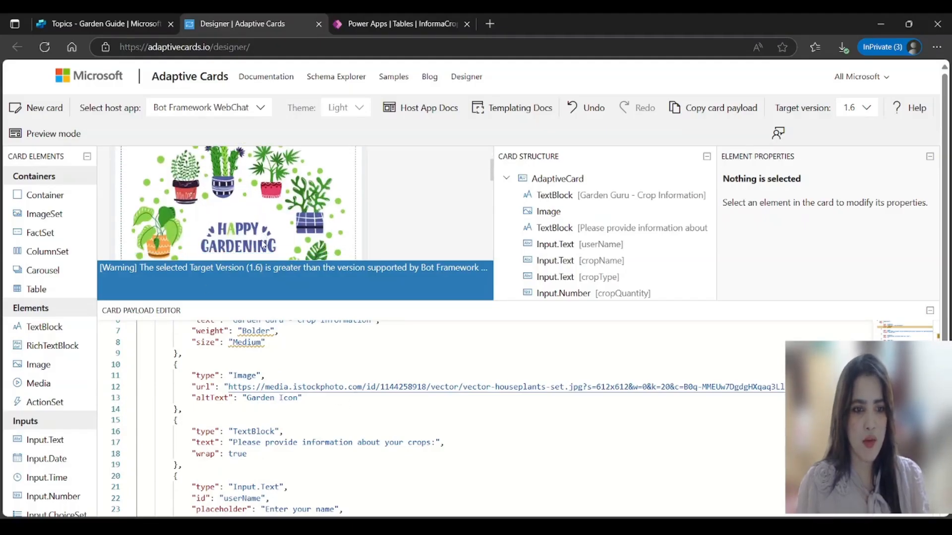
{"action": "scroll", "coordinate": [271, 395], "scroll_direction": "down", "scroll_amount": 1}
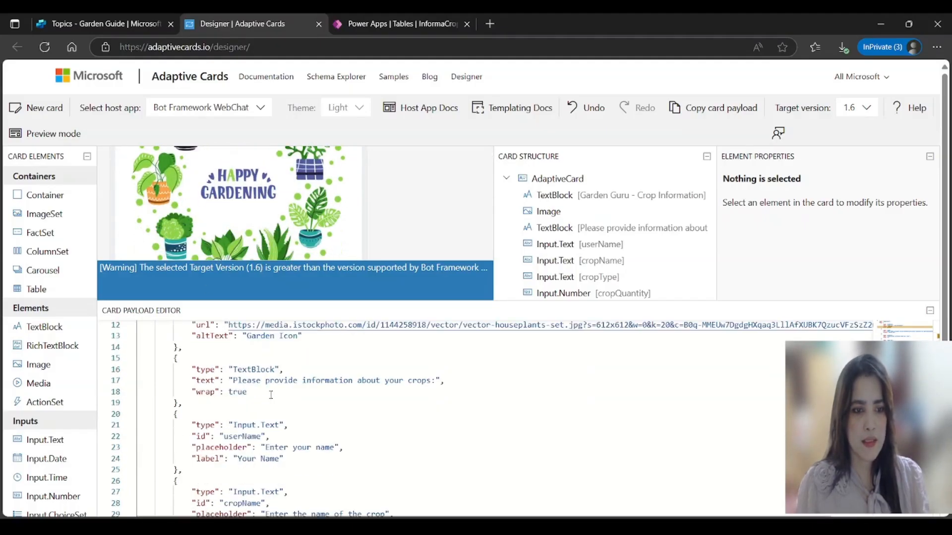
{"action": "scroll", "coordinate": [229, 235], "scroll_direction": "down", "scroll_amount": 1}
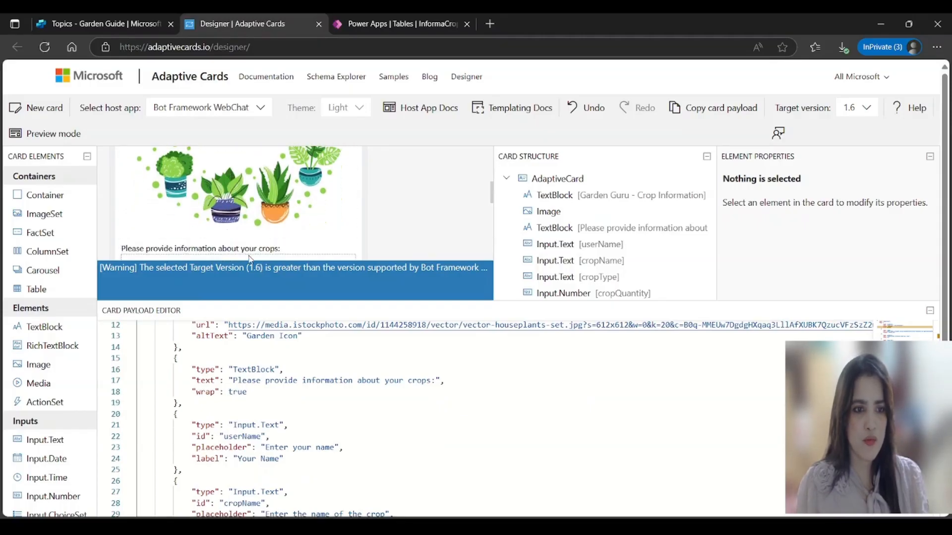
{"action": "scroll", "coordinate": [264, 245], "scroll_direction": "down", "scroll_amount": 1}
{"action": "scroll", "coordinate": [235, 347], "scroll_direction": "up", "scroll_amount": 2}
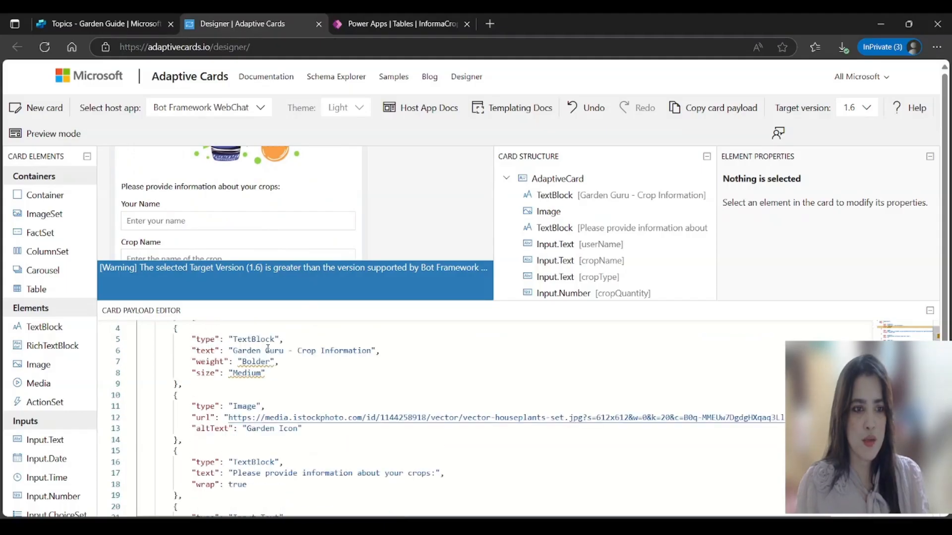
{"action": "scroll", "coordinate": [276, 376], "scroll_direction": "down", "scroll_amount": 2}
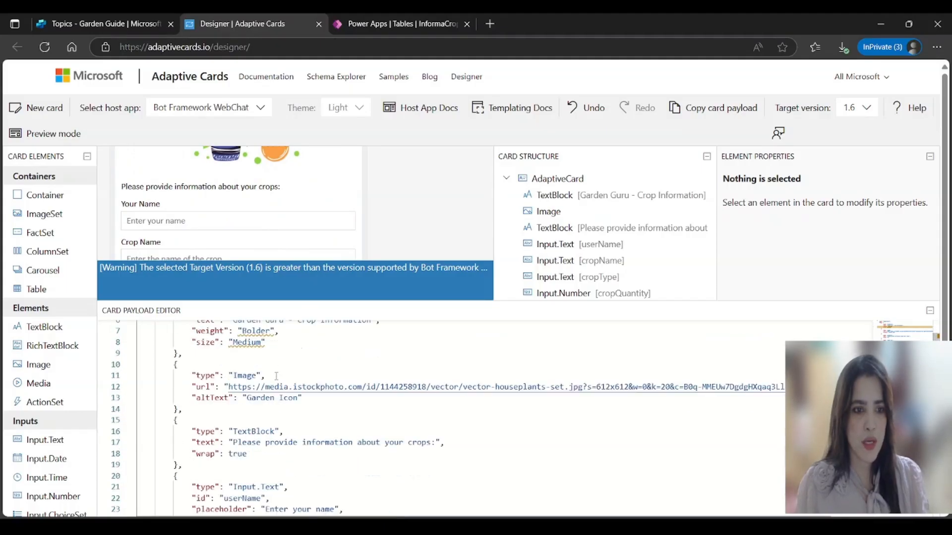
Step: Add "weight": "Bolder" to the 'Please provide information about your crops:' TextBlock
{"action": "left_click", "coordinate": [450, 411]}
{"action": "key", "text": "Return"}
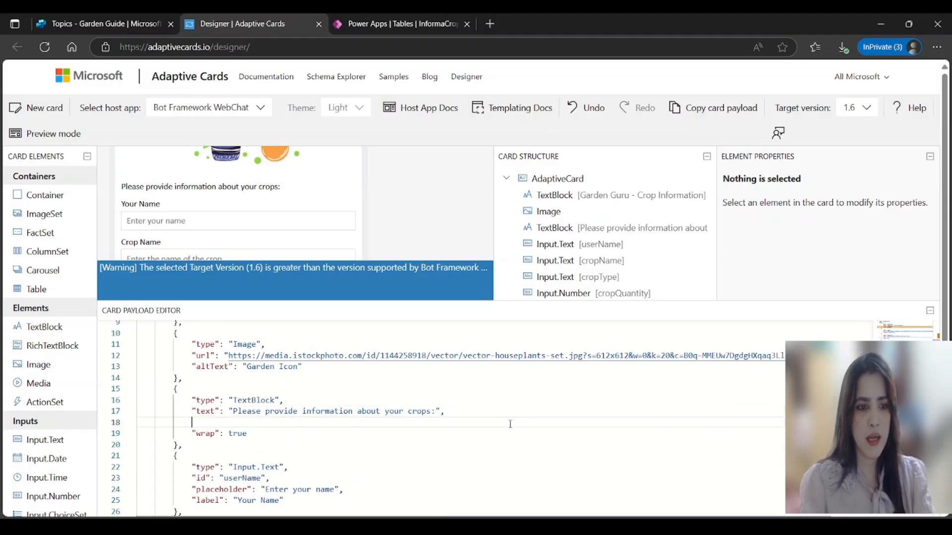
{"action": "type", "text": "\"weight\":"}
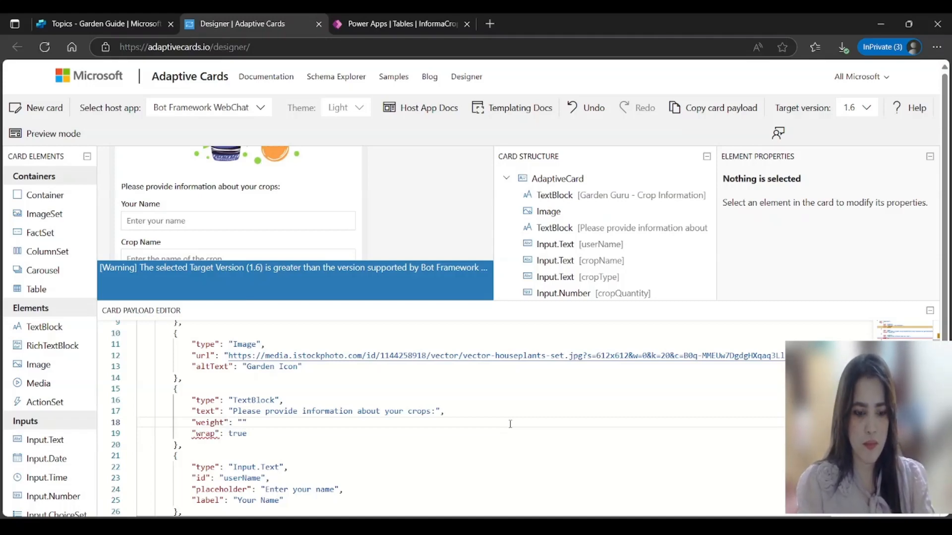
{"action": "type", "text": "lder"}
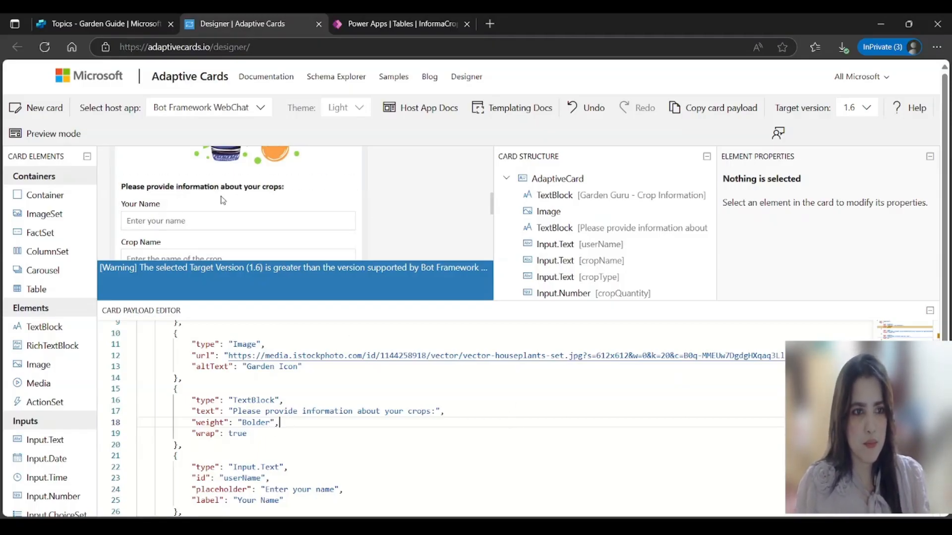
{"action": "scroll", "coordinate": [321, 447], "scroll_direction": "down", "scroll_amount": 3}
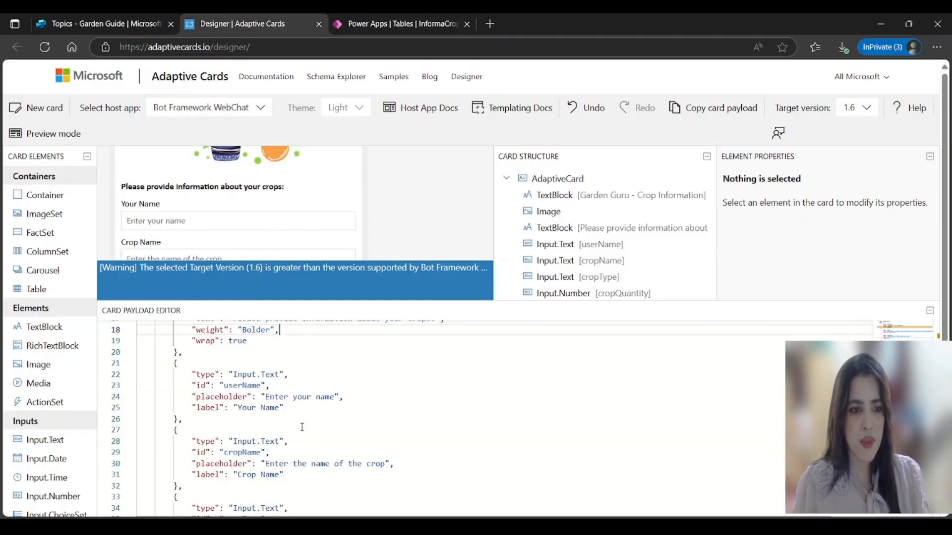
{"action": "scroll", "coordinate": [300, 427], "scroll_direction": "down", "scroll_amount": 1}
{"action": "scroll", "coordinate": [160, 250], "scroll_direction": "down", "scroll_amount": 3}
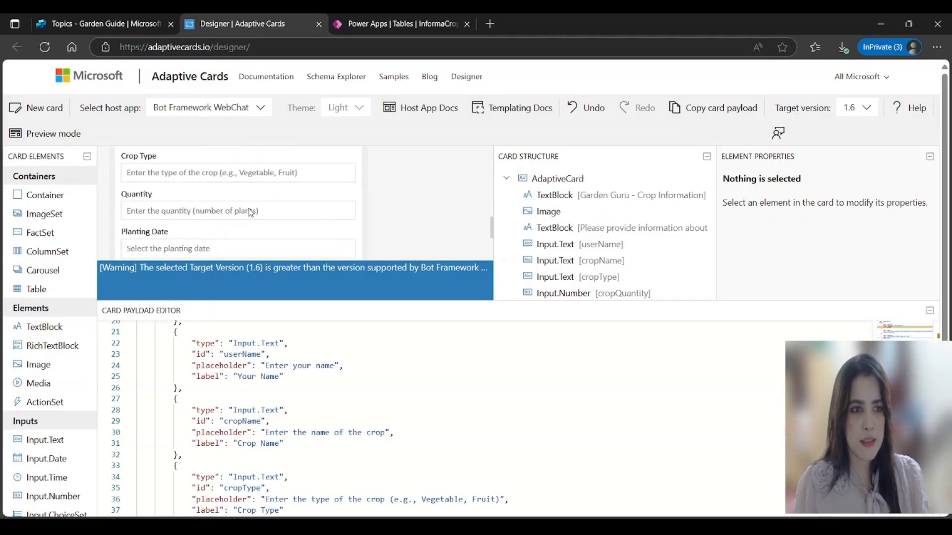
{"action": "scroll", "coordinate": [266, 450], "scroll_direction": "down", "scroll_amount": 4}
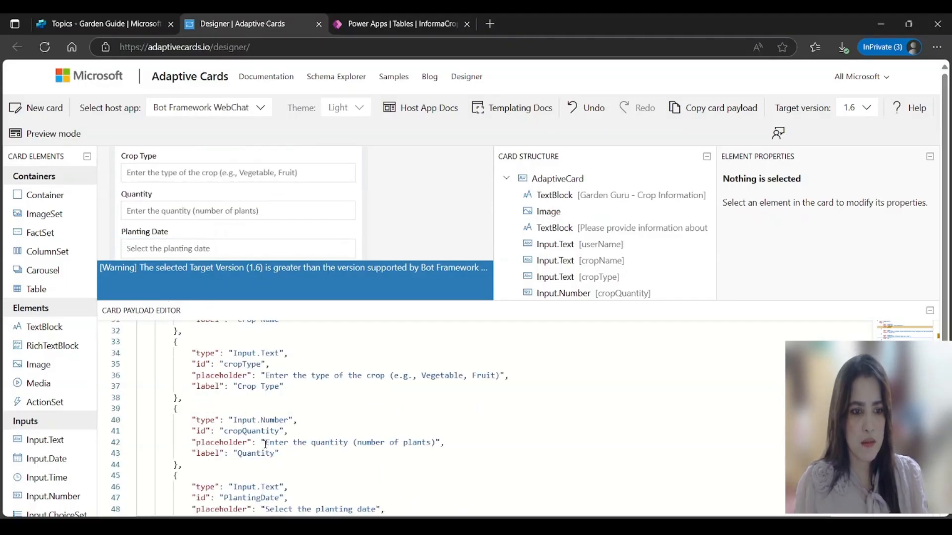
{"action": "scroll", "coordinate": [328, 439], "scroll_direction": "down", "scroll_amount": 2}
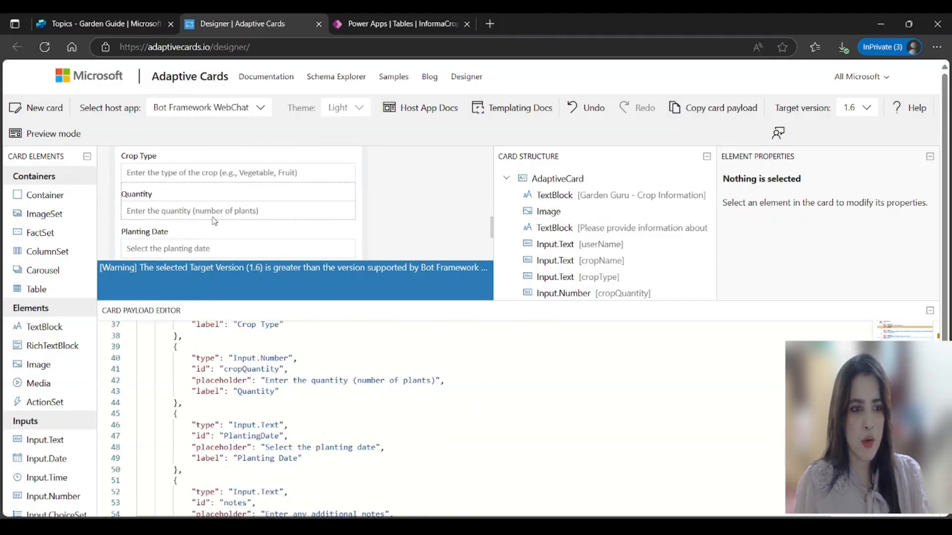
{"action": "scroll", "coordinate": [236, 350], "scroll_direction": "down", "scroll_amount": 1}
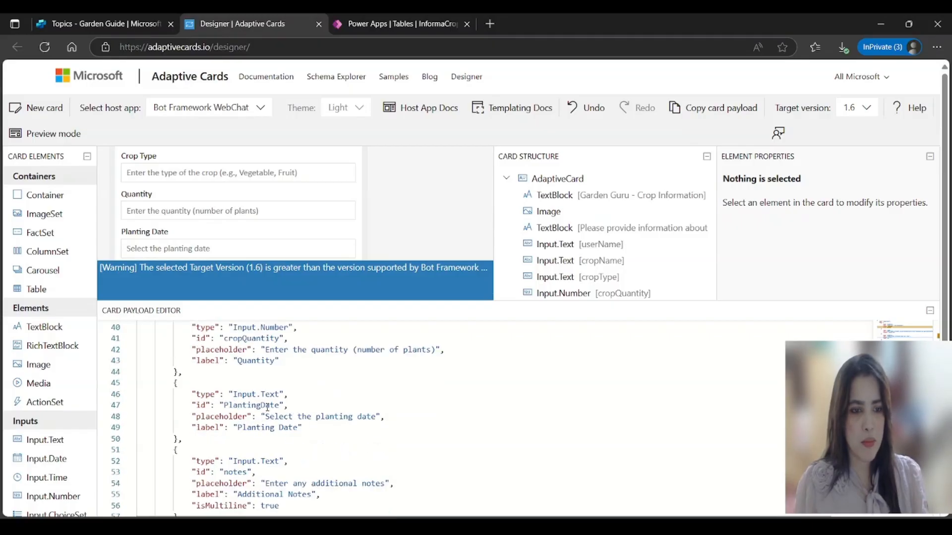
{"action": "scroll", "coordinate": [277, 417], "scroll_direction": "down", "scroll_amount": 2}
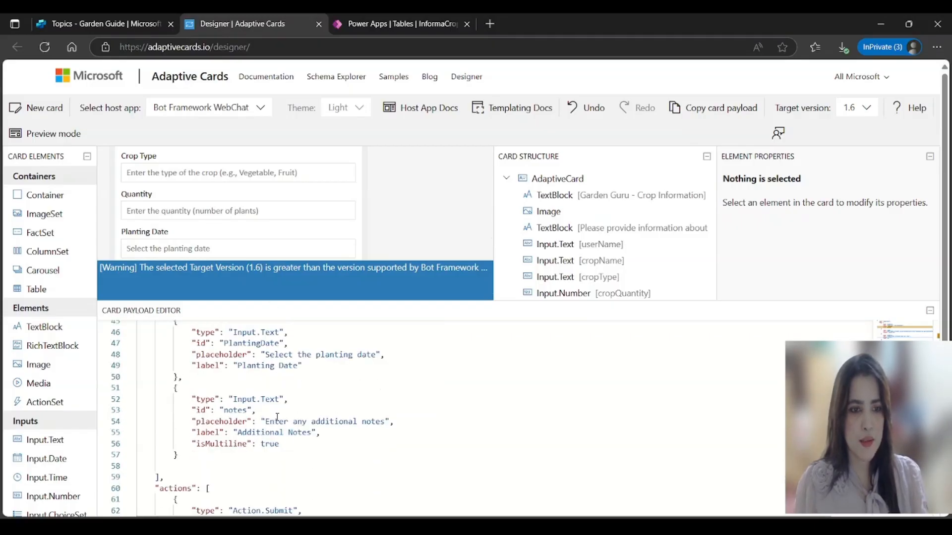
{"action": "scroll", "coordinate": [250, 238], "scroll_direction": "down", "scroll_amount": 2}
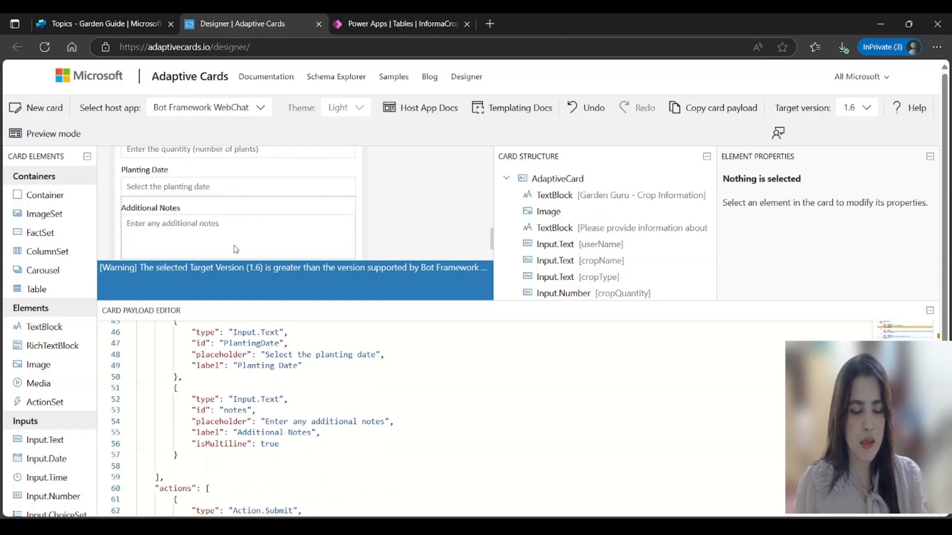
{"action": "scroll", "coordinate": [249, 423], "scroll_direction": "down", "scroll_amount": 1}
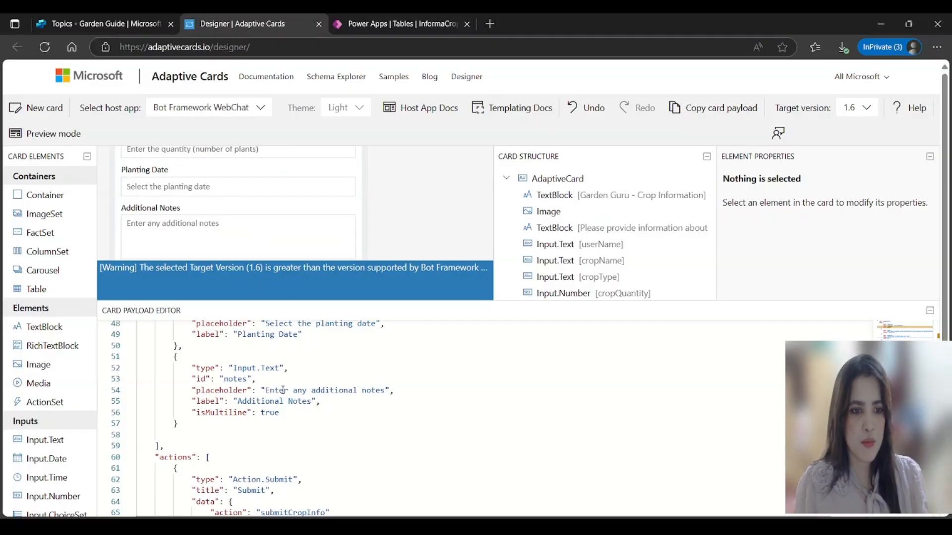
{"action": "scroll", "coordinate": [305, 392], "scroll_direction": "down", "scroll_amount": 1}
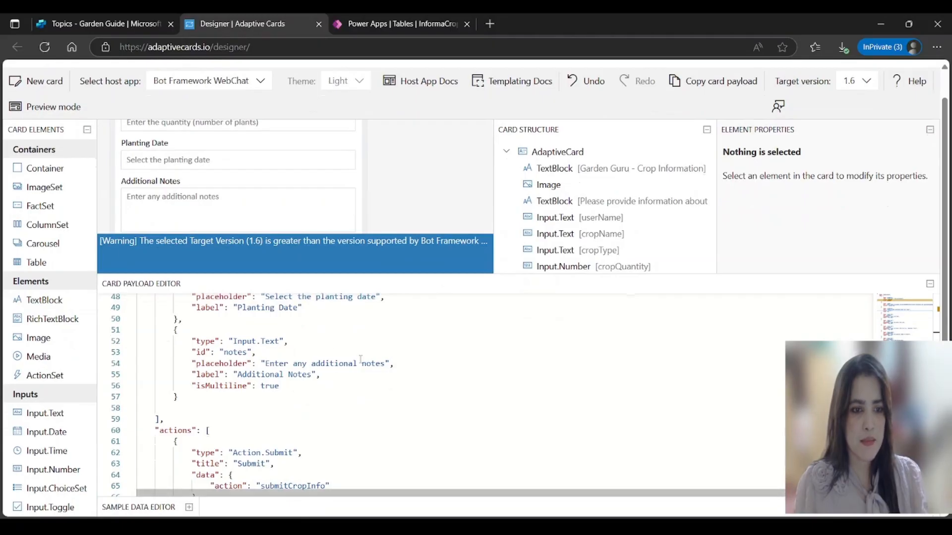
{"action": "scroll", "coordinate": [259, 384], "scroll_direction": "down", "scroll_amount": 3}
{"action": "scroll", "coordinate": [263, 206], "scroll_direction": "down", "scroll_amount": 2}
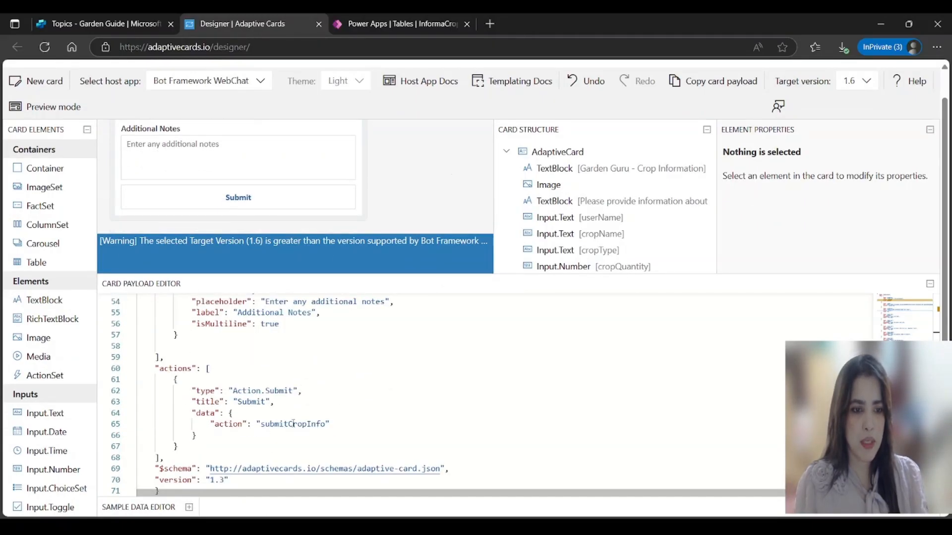
Step: Save the Garden Guide topic and open the Adaptive Card action output variable's properties
{"action": "left_click", "coordinate": [109, 24]}
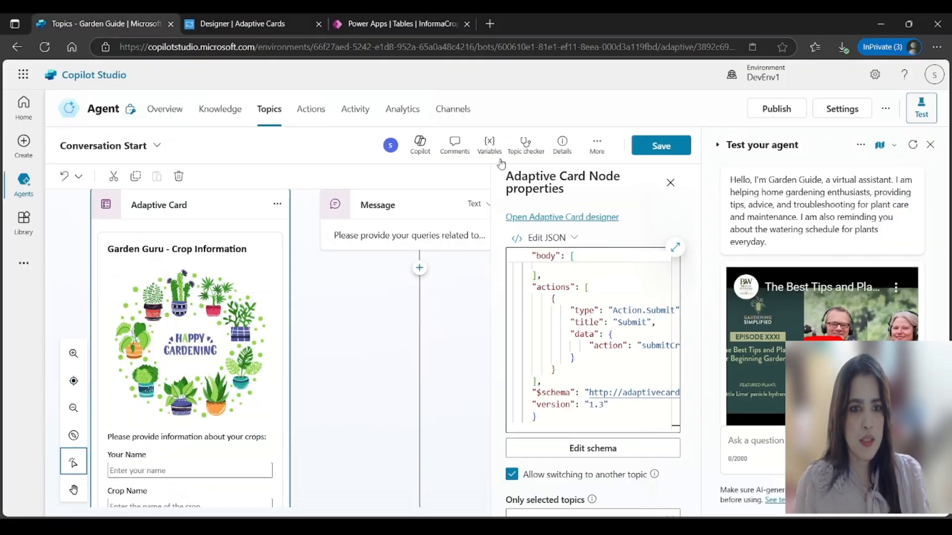
{"action": "left_click", "coordinate": [661, 145]}
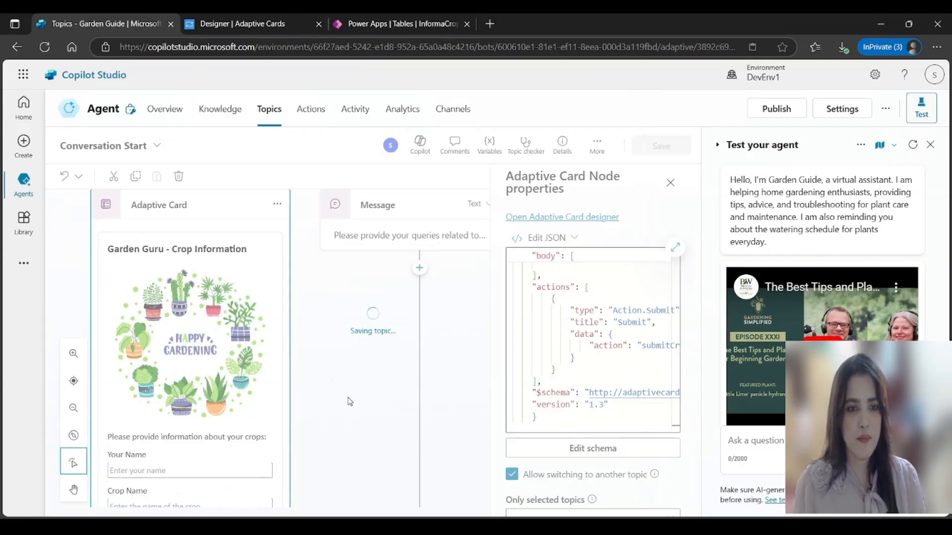
{"action": "scroll", "coordinate": [322, 369], "scroll_direction": "down", "scroll_amount": 5}
{"action": "scroll", "coordinate": [298, 379], "scroll_direction": "down", "scroll_amount": 6}
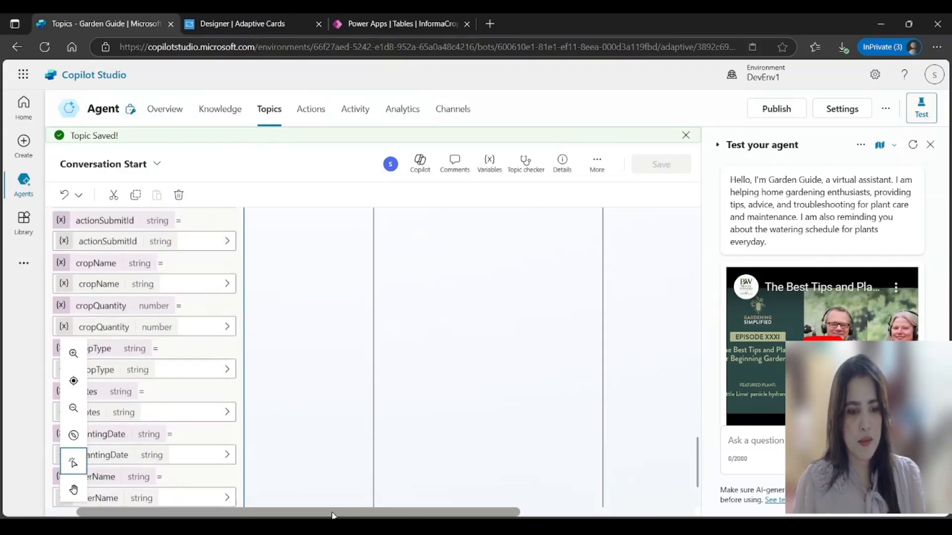
{"action": "scroll", "coordinate": [305, 379], "scroll_direction": "left", "scroll_amount": 2}
{"action": "scroll", "coordinate": [297, 376], "scroll_direction": "up", "scroll_amount": 4}
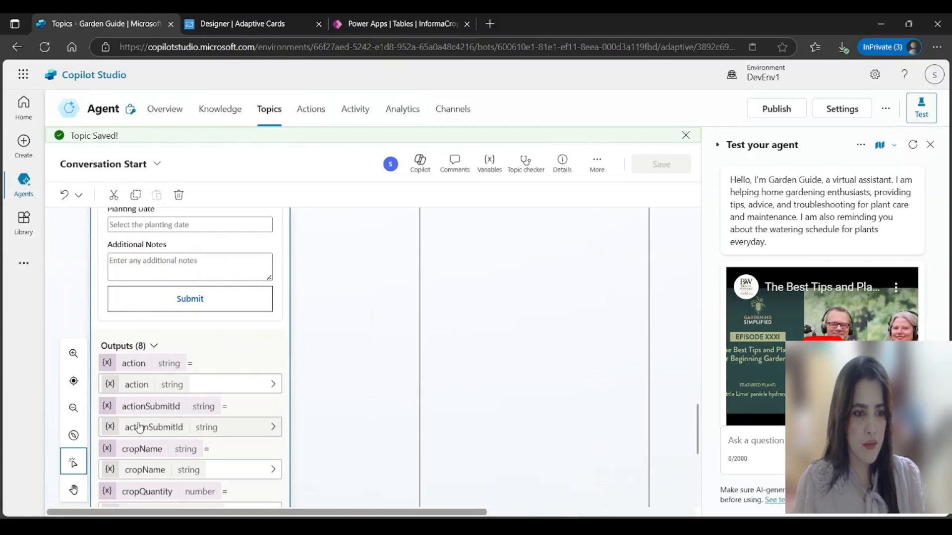
{"action": "scroll", "coordinate": [201, 298], "scroll_direction": "up", "scroll_amount": 2}
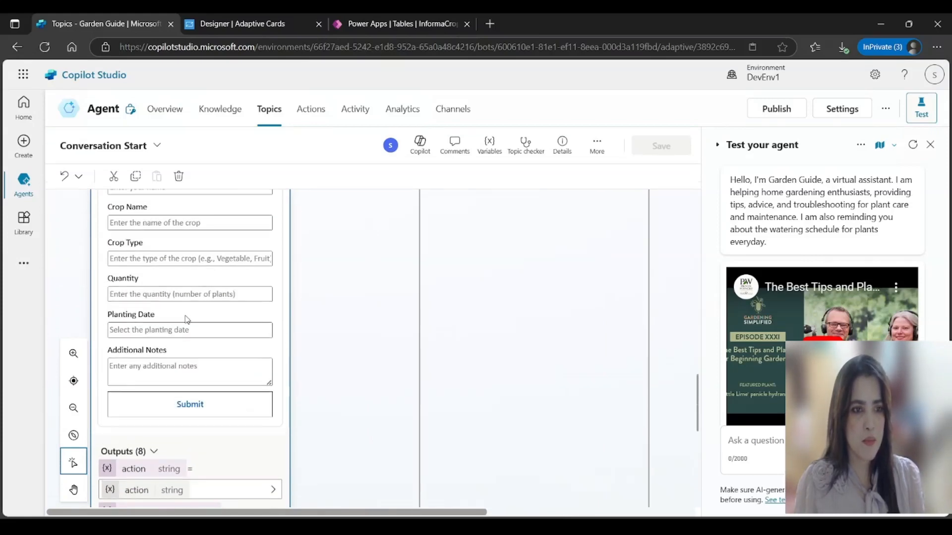
{"action": "scroll", "coordinate": [176, 372], "scroll_direction": "down", "scroll_amount": 1}
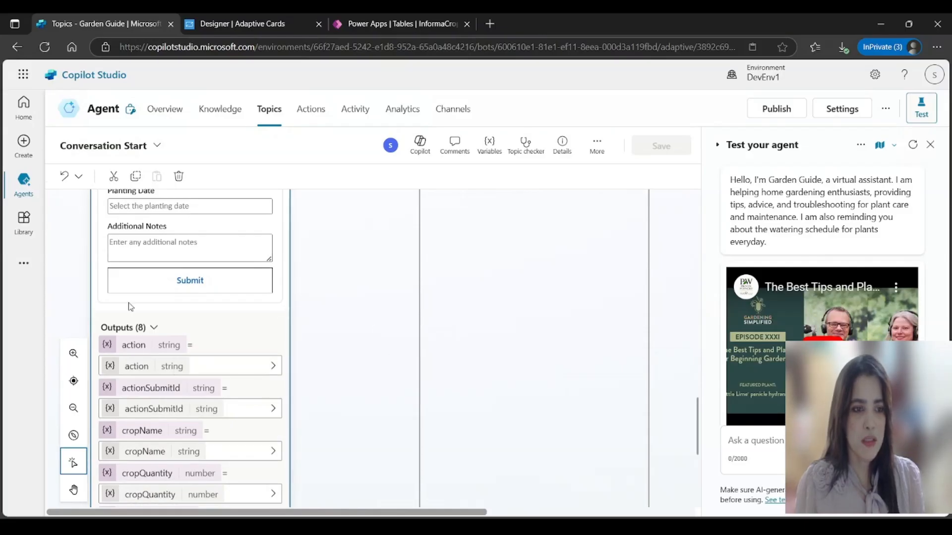
{"action": "left_click", "coordinate": [140, 367]}
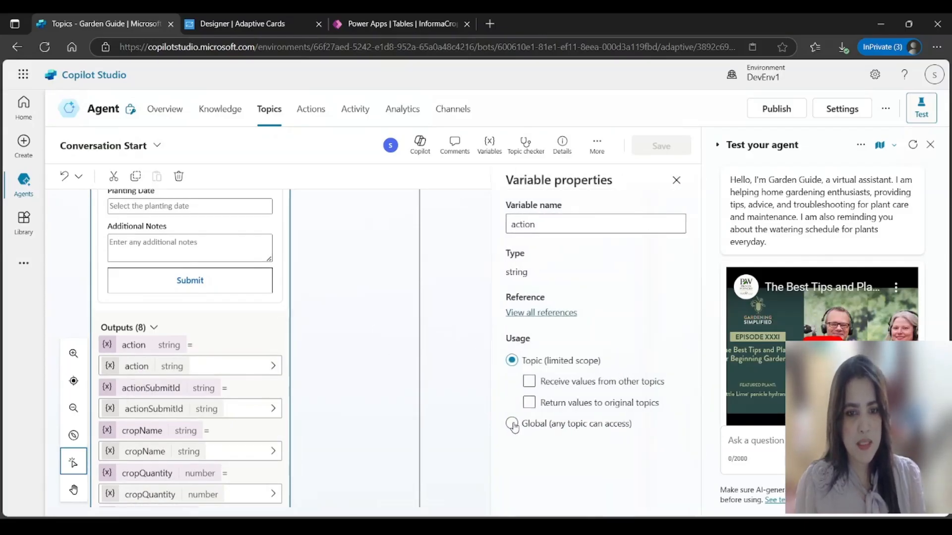
Step: Make the action, actionSubmitId, cropName and cropQuantity card outputs global variables
{"action": "left_click", "coordinate": [511, 423]}
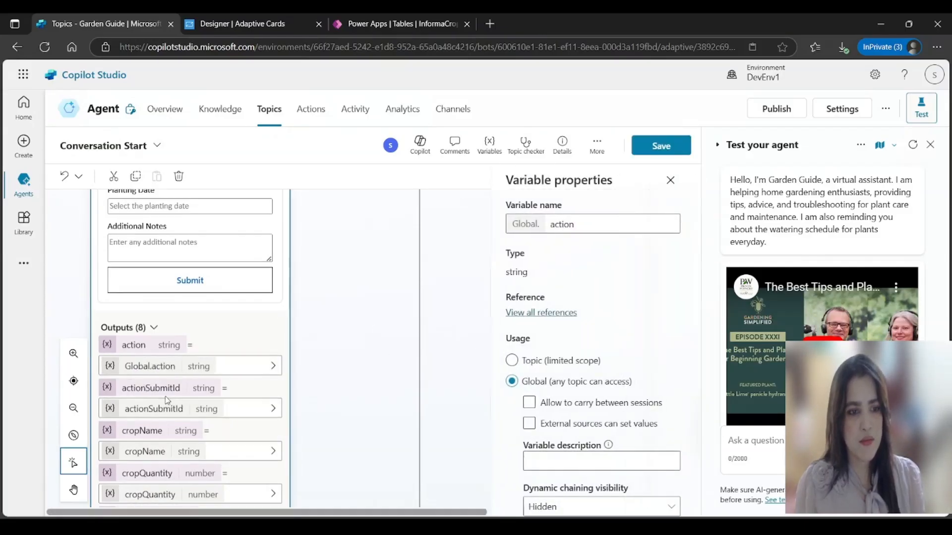
{"action": "left_click", "coordinate": [205, 409]}
{"action": "left_click", "coordinate": [540, 425]}
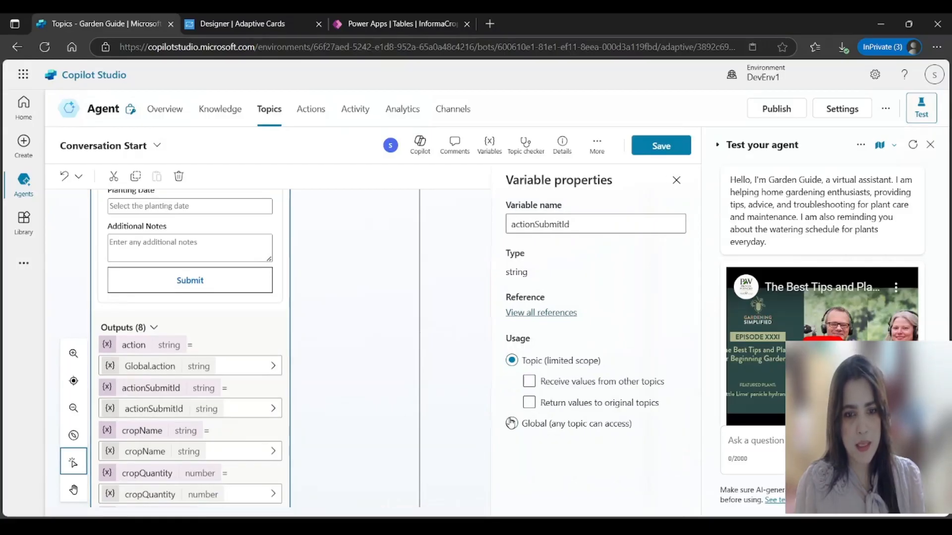
{"action": "left_click", "coordinate": [146, 451]}
{"action": "left_click", "coordinate": [514, 424]}
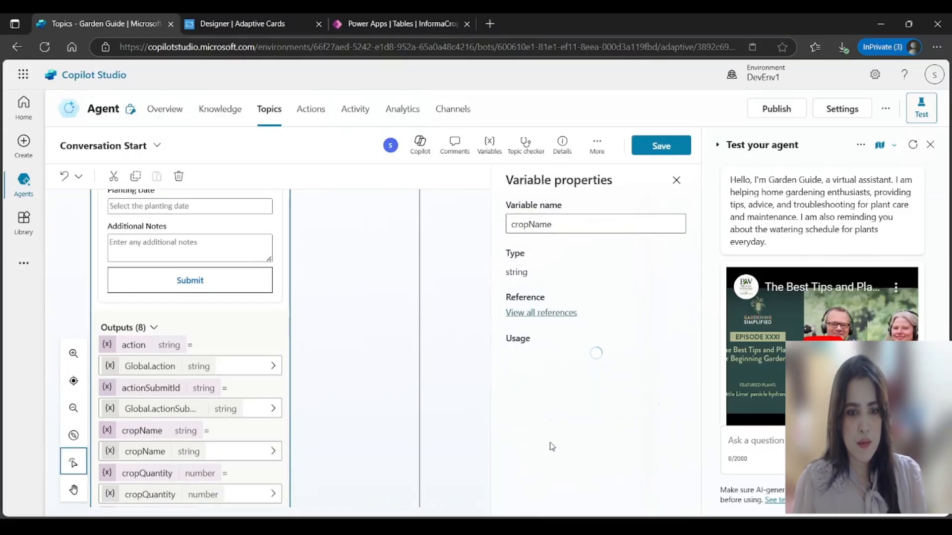
{"action": "scroll", "coordinate": [149, 427], "scroll_direction": "down", "scroll_amount": 4}
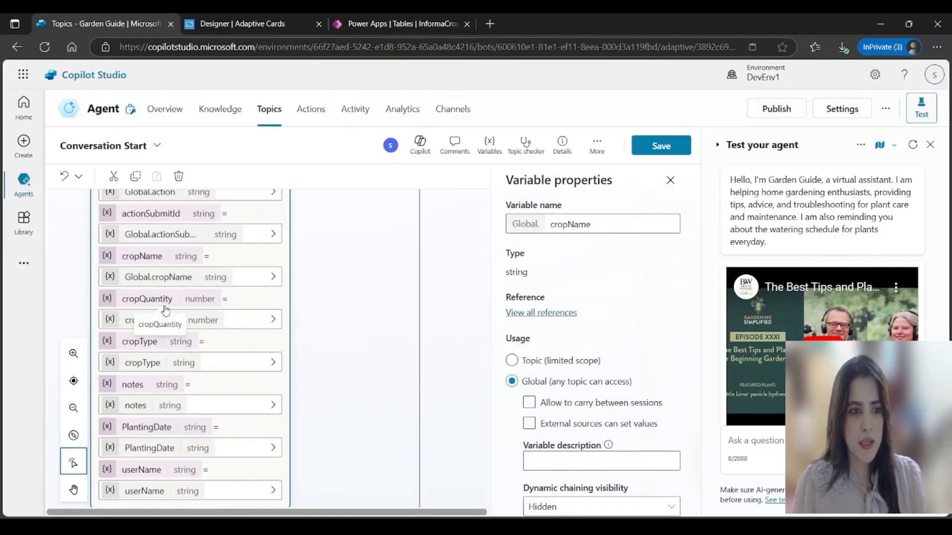
{"action": "left_click", "coordinate": [178, 320]}
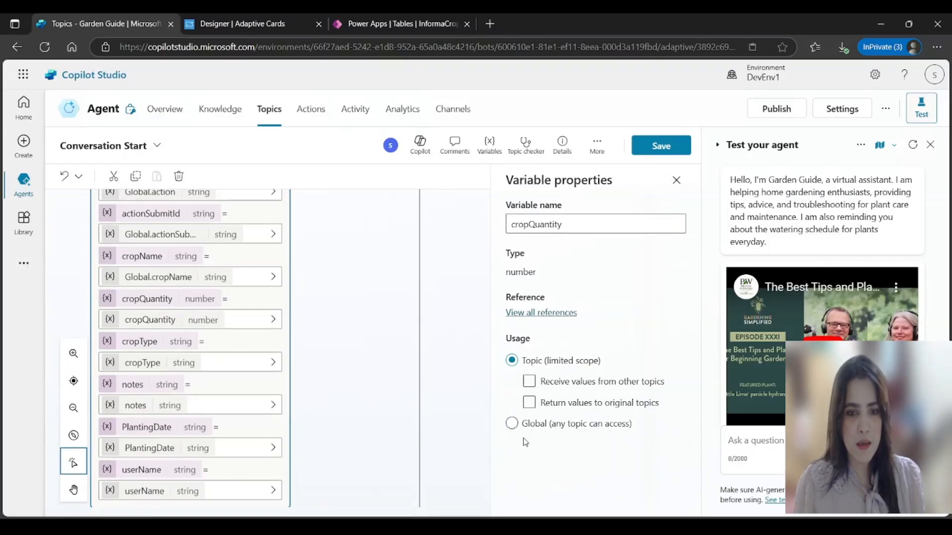
{"action": "left_click", "coordinate": [513, 425]}
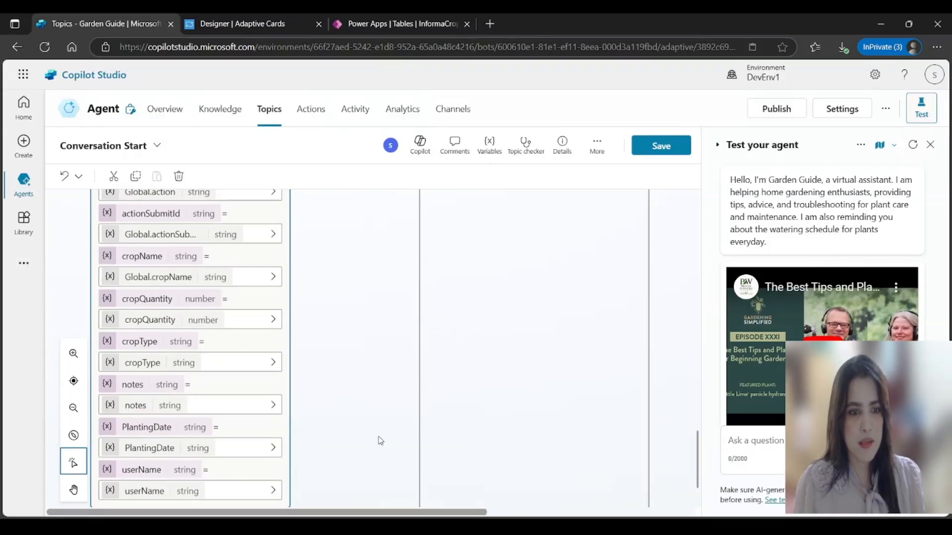
Step: Make cropType, notes, PlantingDate and userName global, then save the Conversation Start topic
{"action": "left_click", "coordinate": [148, 367]}
{"action": "left_click", "coordinate": [511, 421]}
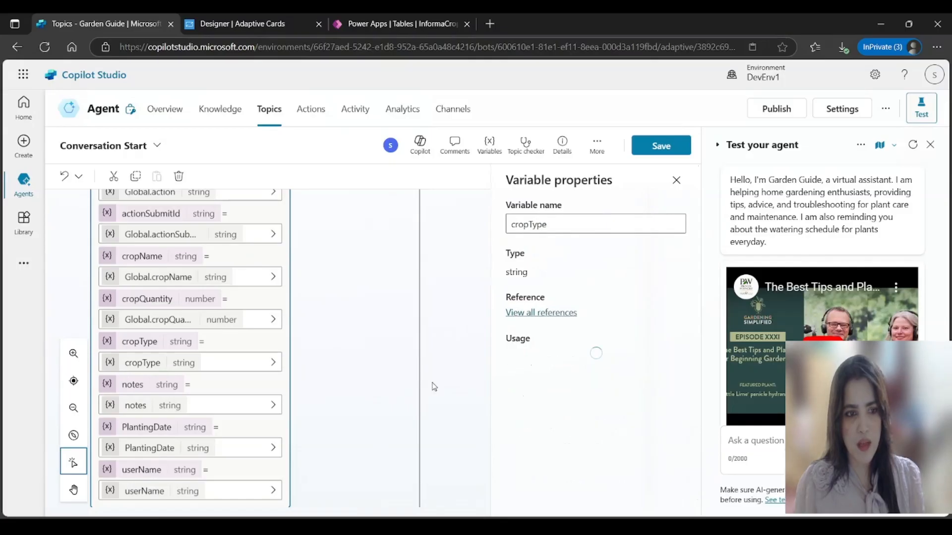
{"action": "left_click", "coordinate": [134, 405]}
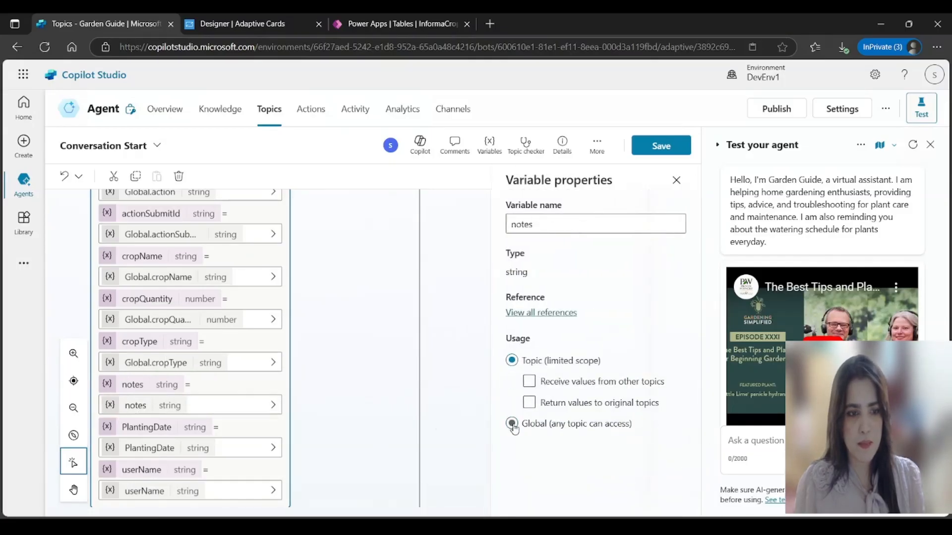
{"action": "left_click", "coordinate": [512, 424]}
{"action": "left_click", "coordinate": [152, 449]}
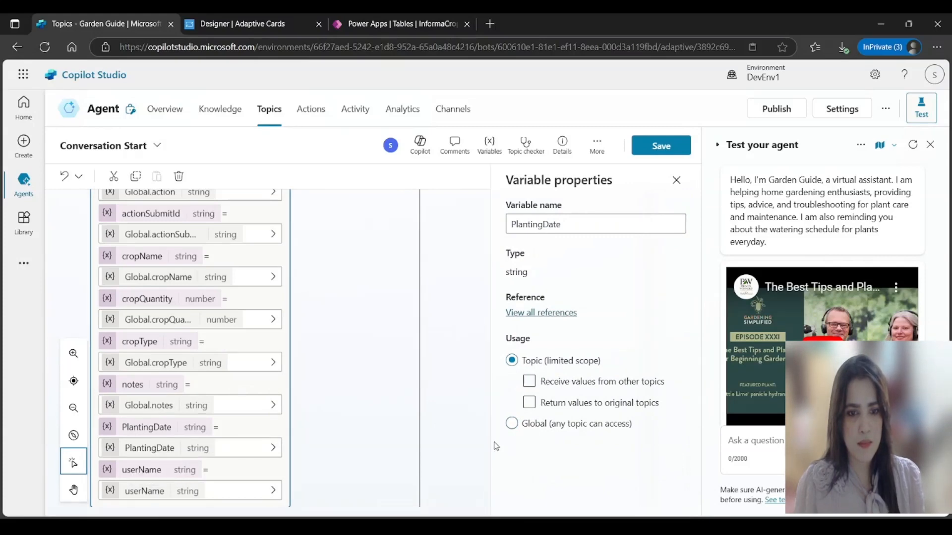
{"action": "left_click", "coordinate": [513, 424]}
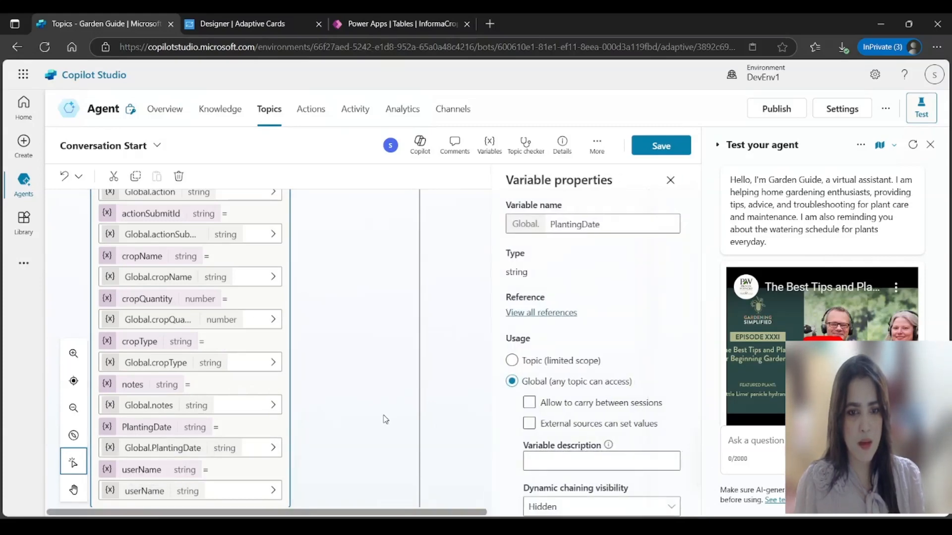
{"action": "left_click", "coordinate": [157, 491]}
{"action": "left_click", "coordinate": [511, 423]}
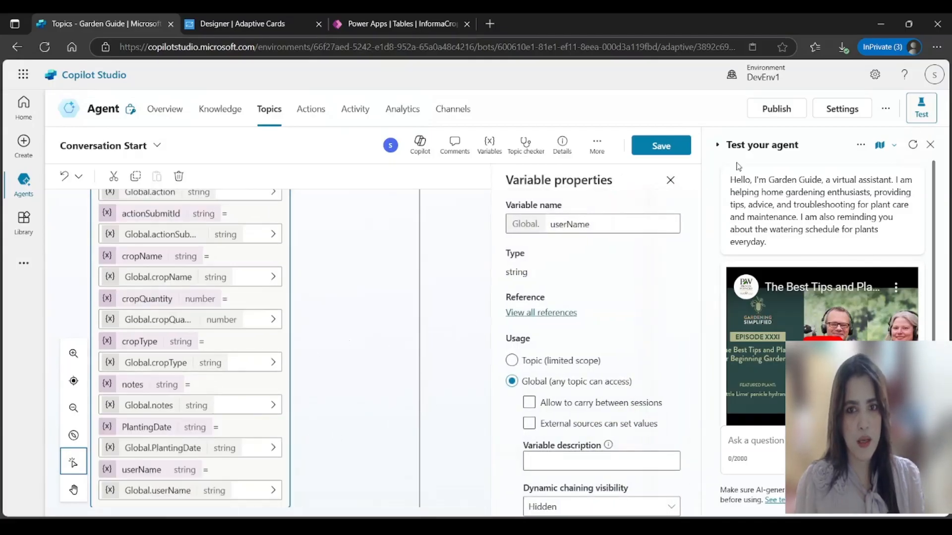
{"action": "left_click", "coordinate": [675, 150]}
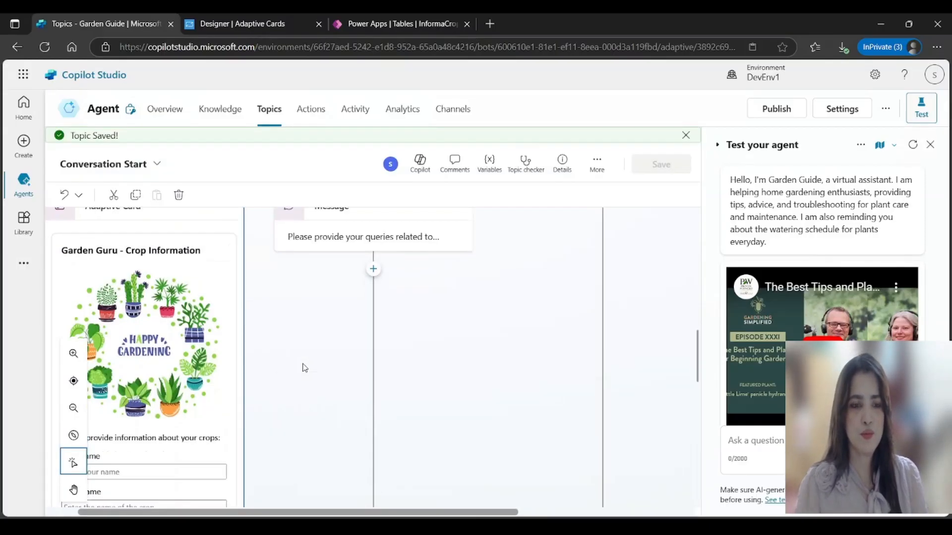
Step: Below the Adaptive Card node, add a Call an action step that creates a new flow
{"action": "scroll", "coordinate": [318, 376], "scroll_direction": "down", "scroll_amount": 5}
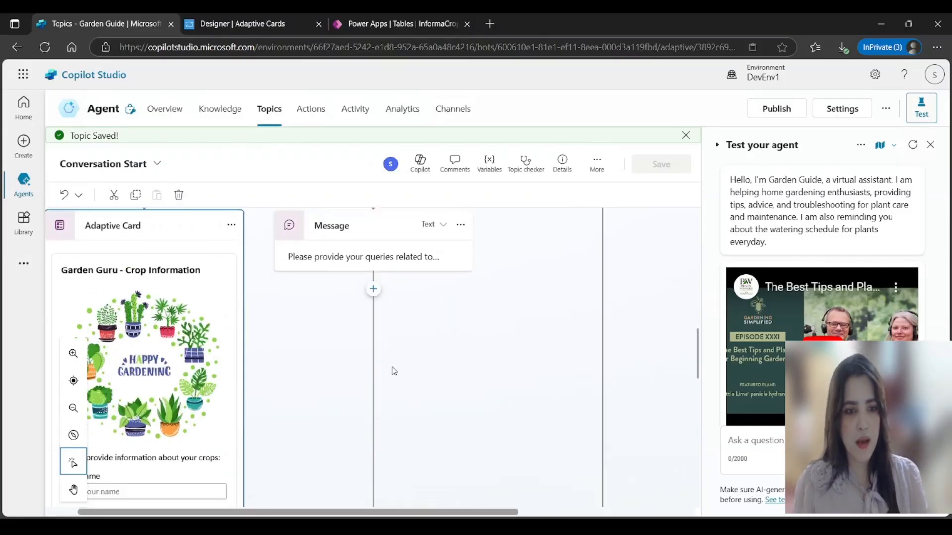
{"action": "scroll", "coordinate": [318, 375], "scroll_direction": "down", "scroll_amount": 8}
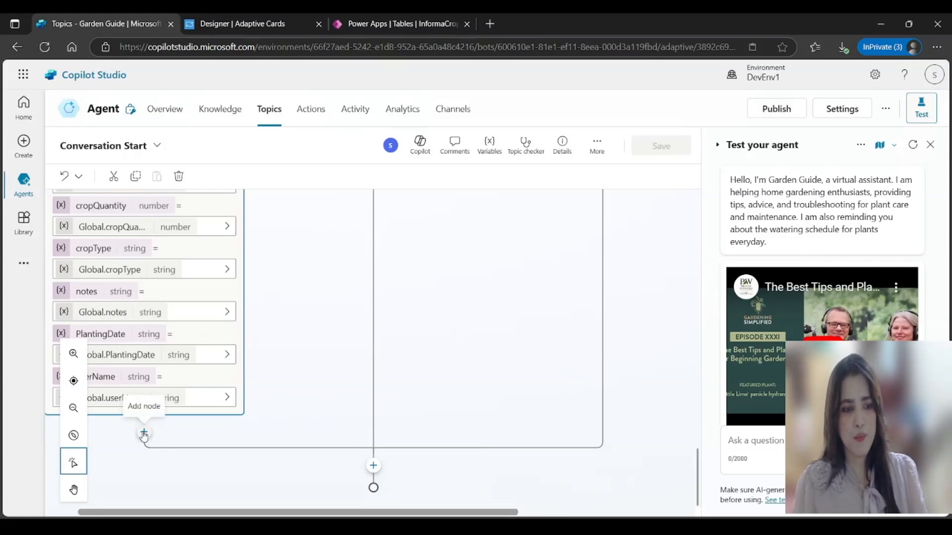
{"action": "left_click", "coordinate": [144, 434]}
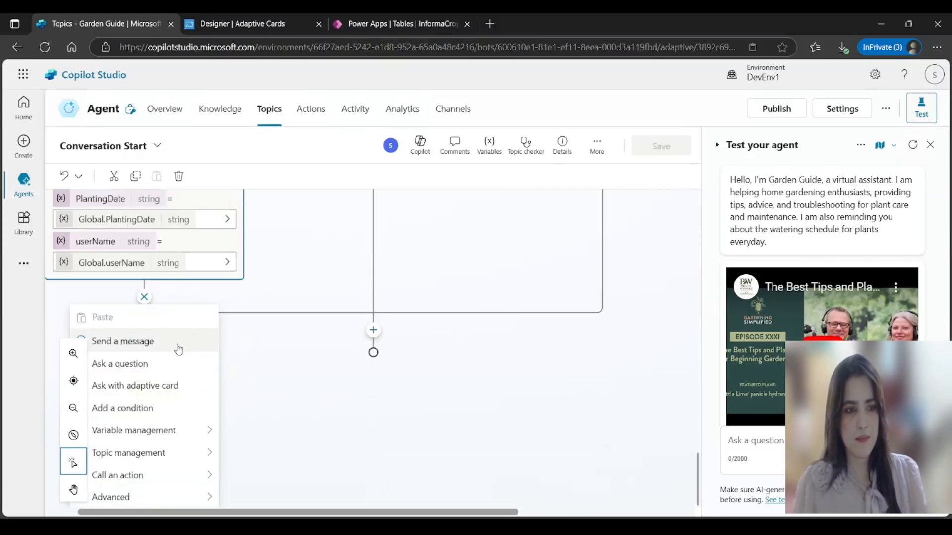
{"action": "left_click", "coordinate": [141, 476]}
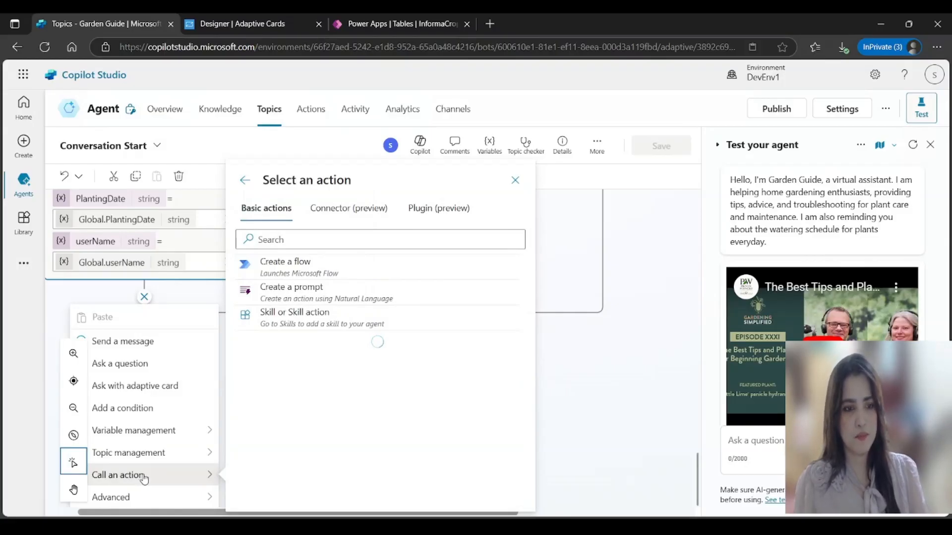
{"action": "left_click", "coordinate": [285, 270]}
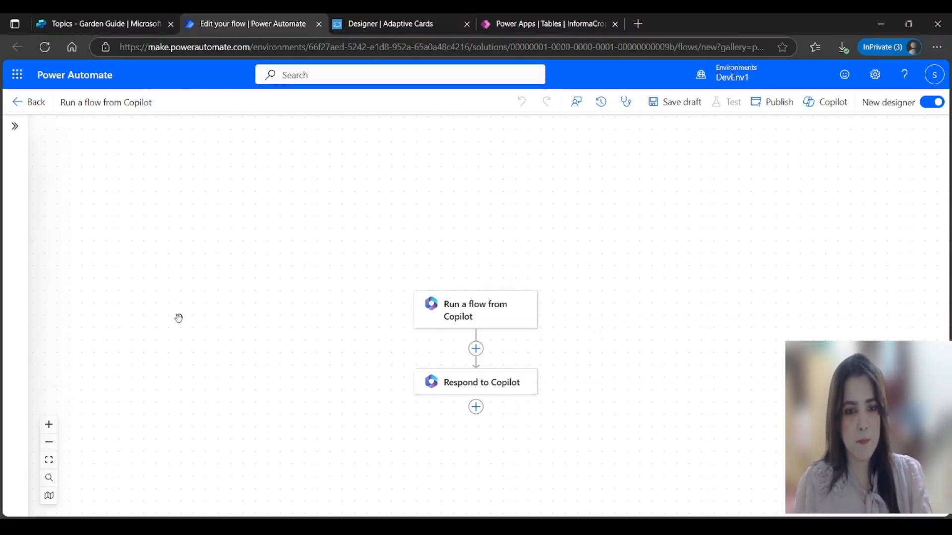
Step: Add a text input named UserName to the Copilot trigger
{"action": "left_click", "coordinate": [475, 314]}
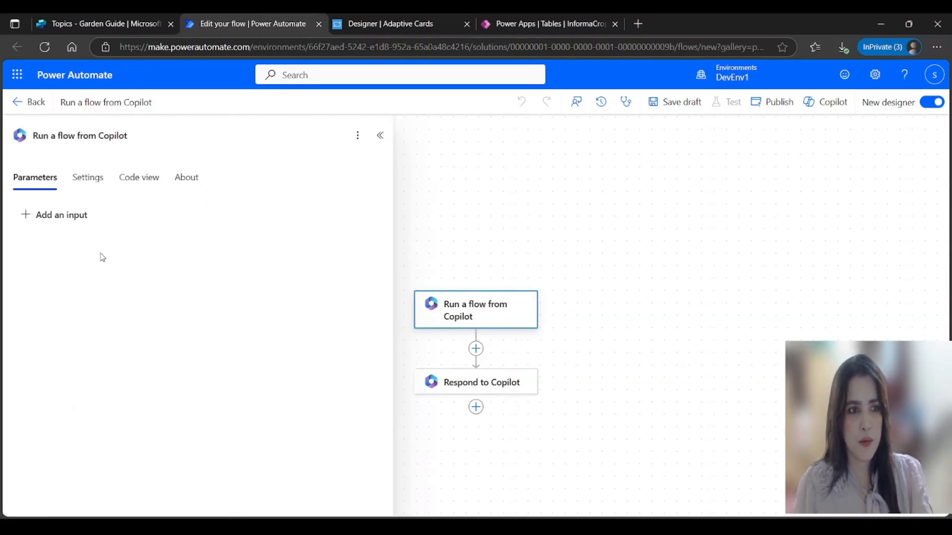
{"action": "left_click", "coordinate": [66, 217]}
{"action": "left_click", "coordinate": [40, 249]}
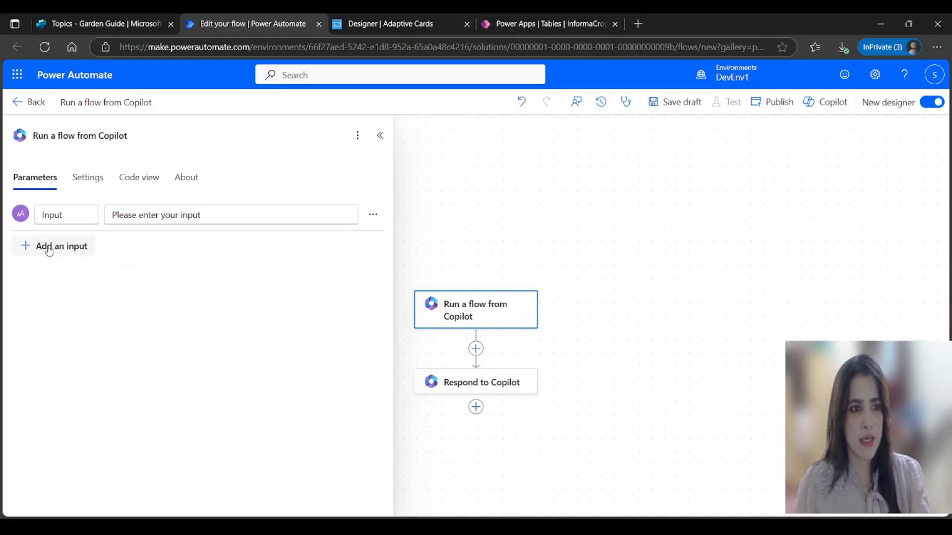
{"action": "left_click", "coordinate": [68, 216]}
{"action": "key", "text": "BackSpace"}
{"action": "key", "text": "BackSpace"}
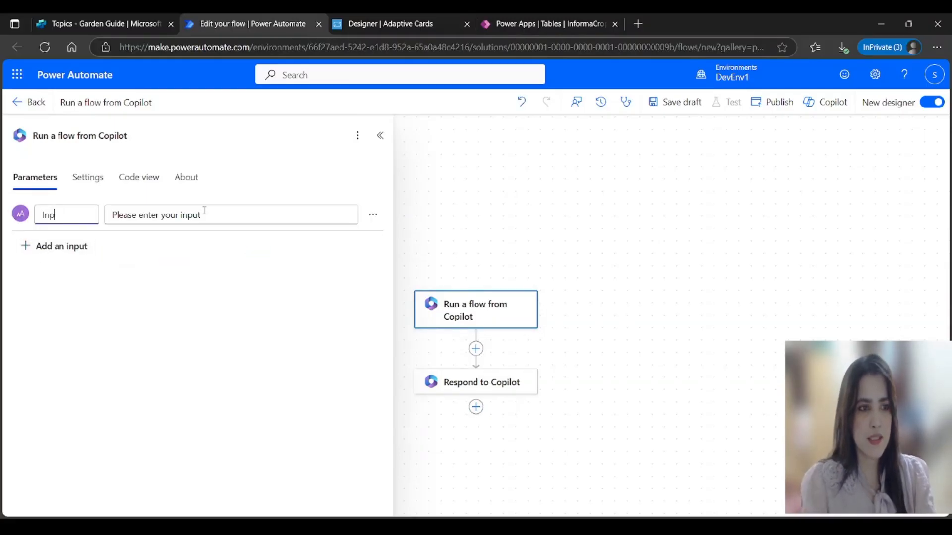
{"action": "type", "text": "UserName"}
Step: Add two more text inputs named CropName and CropType
{"action": "left_click", "coordinate": [59, 247]}
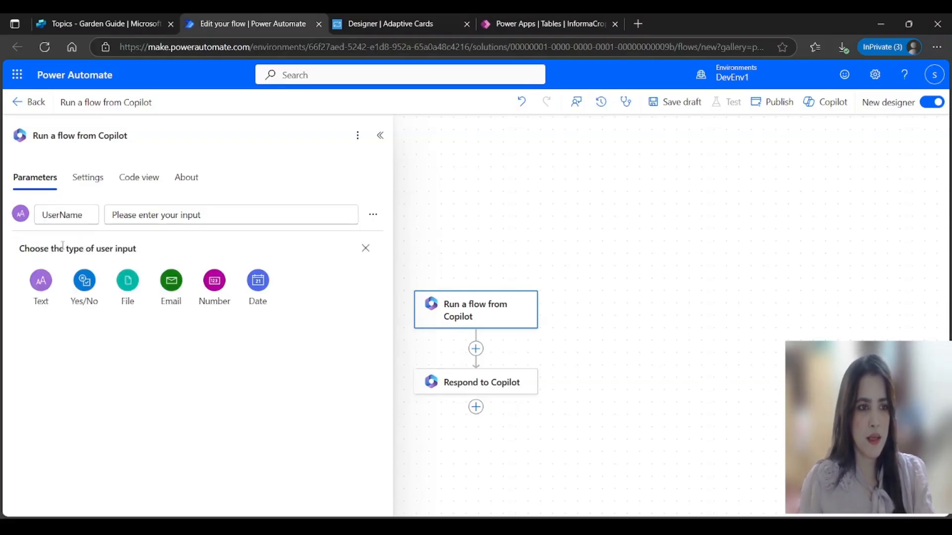
{"action": "left_click", "coordinate": [41, 281]}
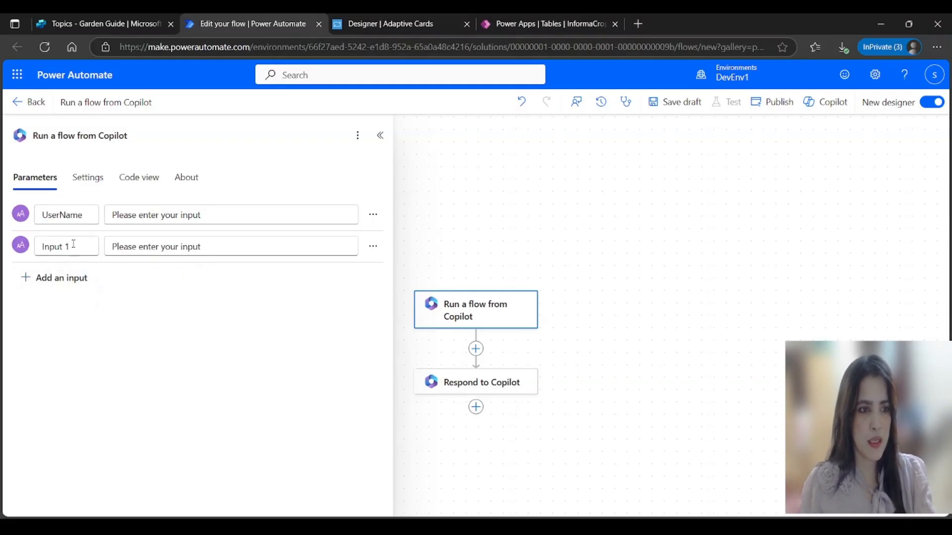
{"action": "triple_click", "coordinate": [65, 246]}
{"action": "type", "text": "CropName"}
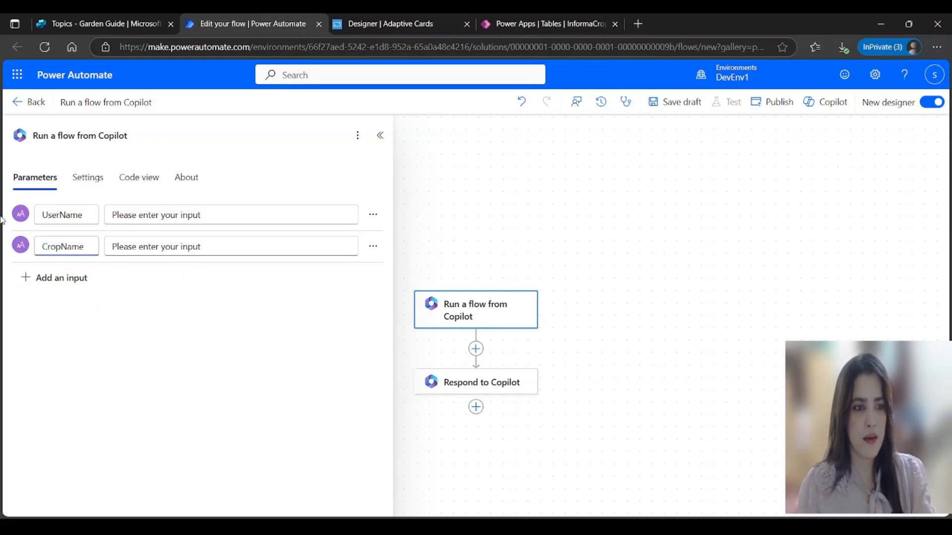
{"action": "left_click", "coordinate": [59, 278]}
{"action": "left_click", "coordinate": [40, 313]}
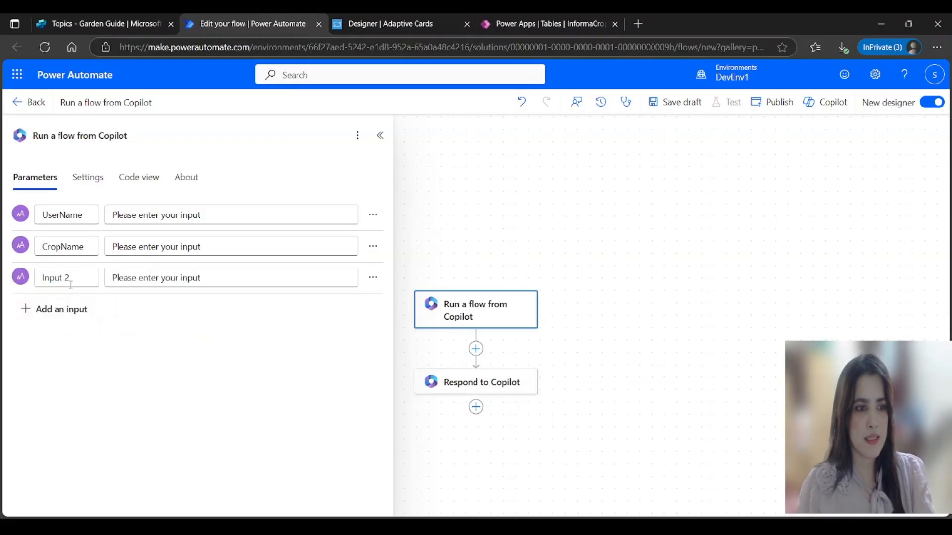
{"action": "left_click_drag", "start_coordinate": [70, 277], "coordinate": [42, 279]}
{"action": "type", "text": "CropType"}
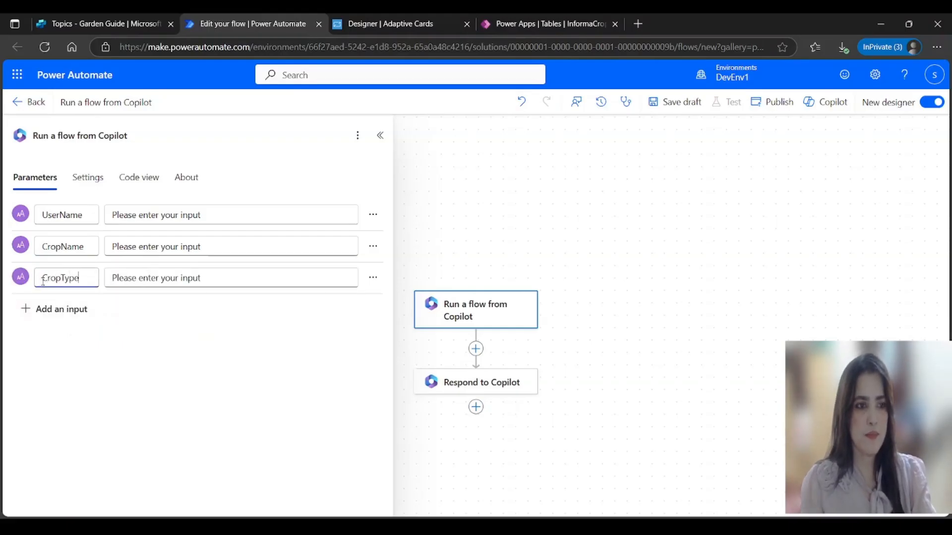
Step: Add a fourth text input, then delete the unwanted Input 3 row
{"action": "left_click", "coordinate": [74, 309]}
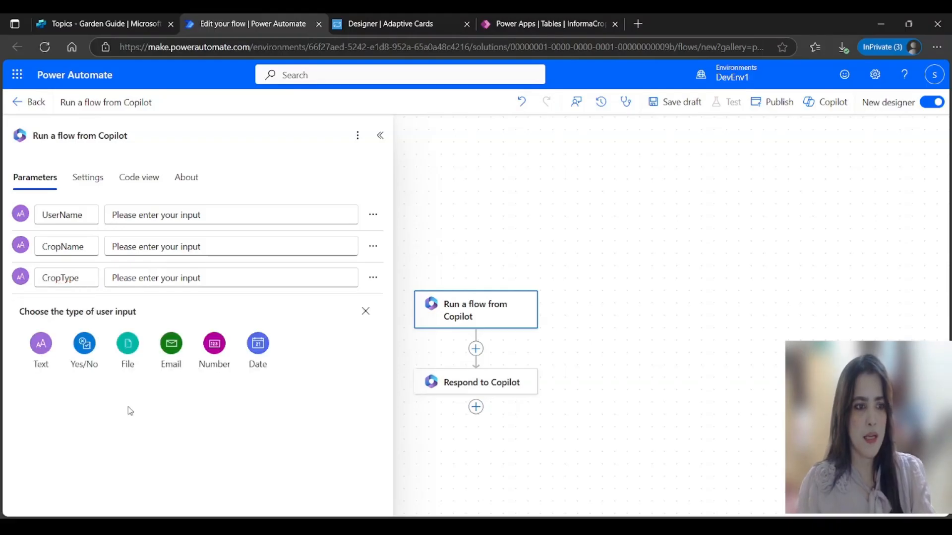
{"action": "left_click", "coordinate": [41, 341]}
{"action": "left_click_drag", "start_coordinate": [76, 310], "coordinate": [28, 319]}
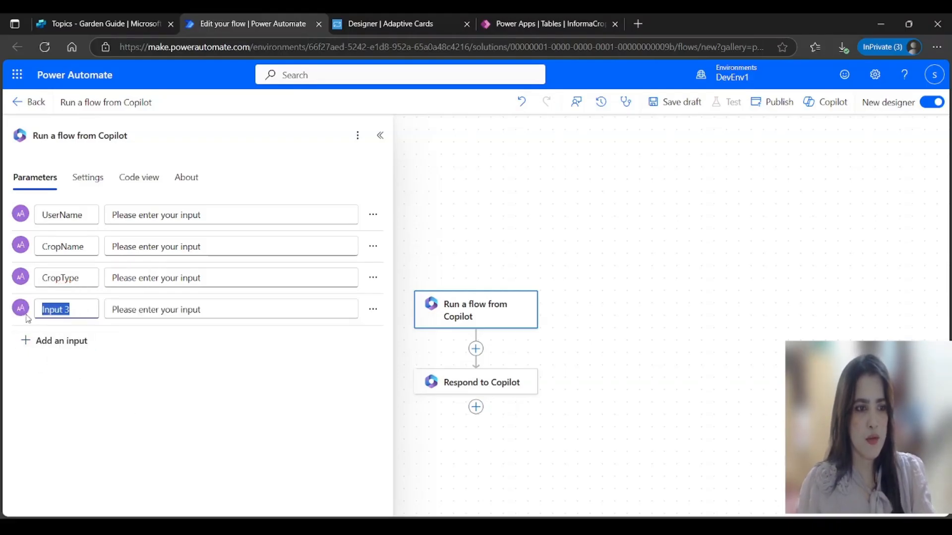
{"action": "left_click", "coordinate": [374, 309]}
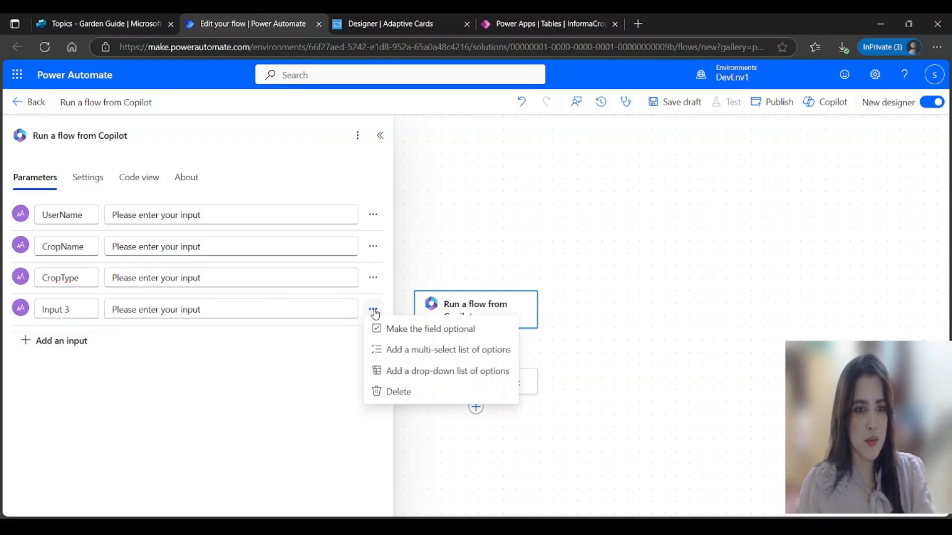
{"action": "left_click", "coordinate": [400, 396]}
Step: Add a Quantity number input and an AdditionalNotes text input to the trigger
{"action": "left_click", "coordinate": [50, 310]}
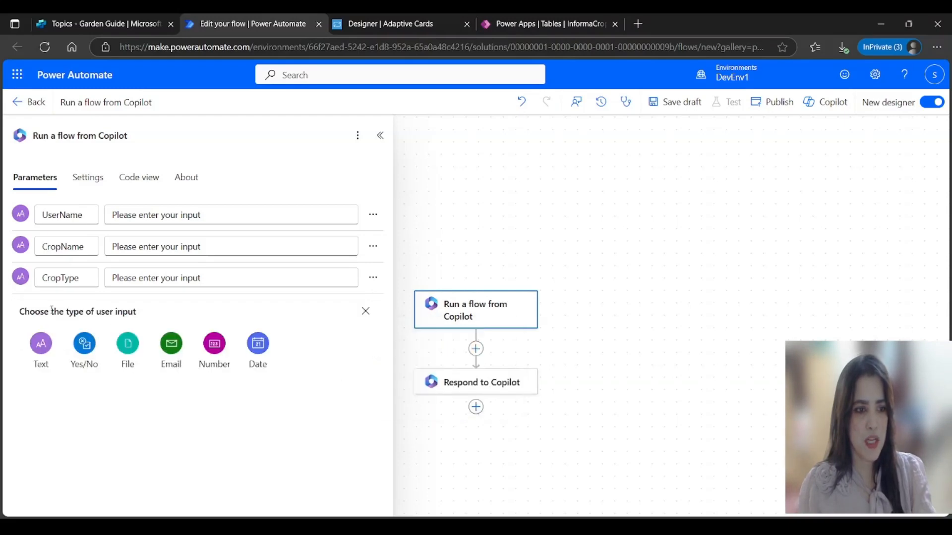
{"action": "left_click", "coordinate": [217, 353]}
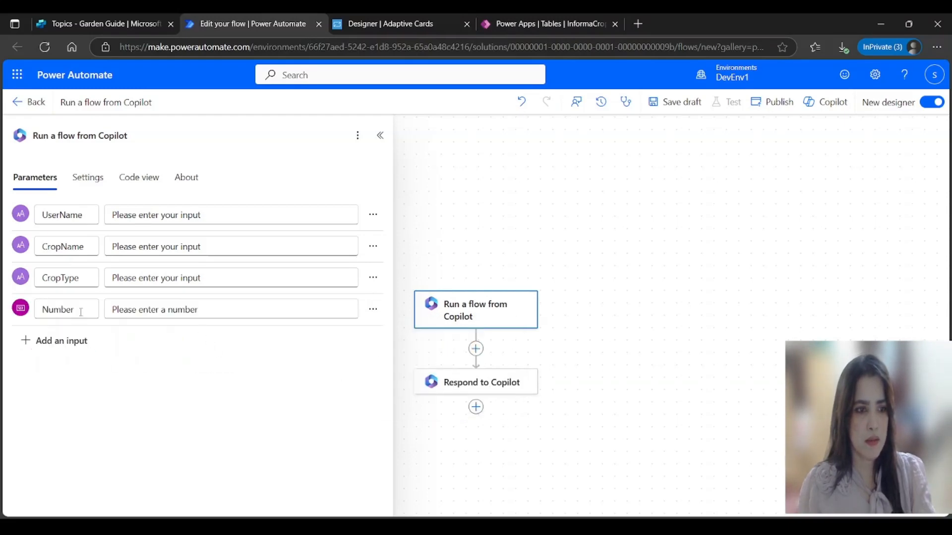
{"action": "left_click_drag", "start_coordinate": [83, 311], "coordinate": [15, 323]}
{"action": "type", "text": "Quantity"}
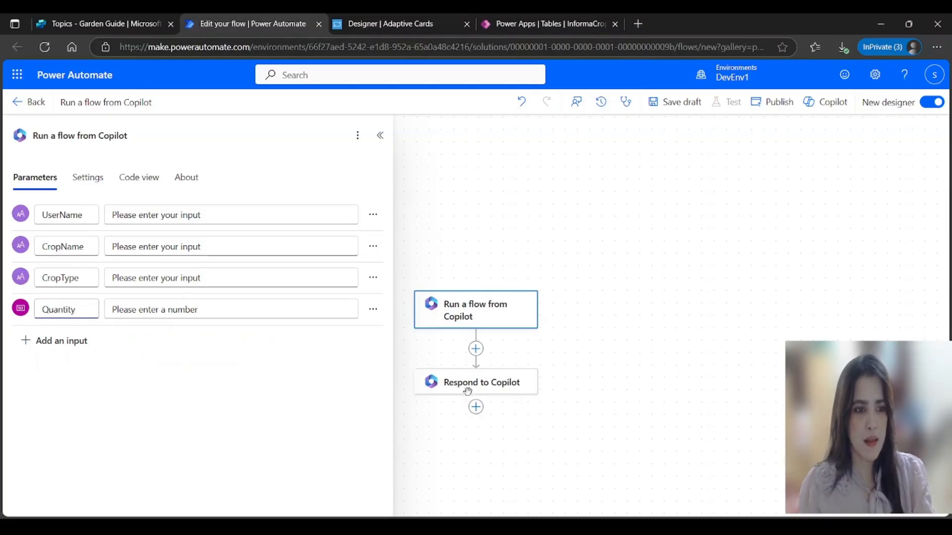
{"action": "left_click", "coordinate": [56, 340]}
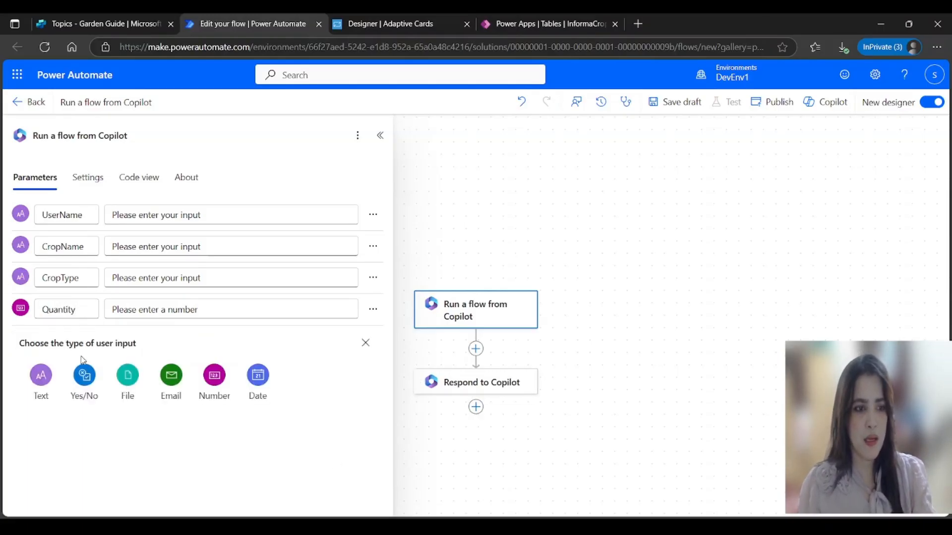
{"action": "left_click", "coordinate": [41, 377]}
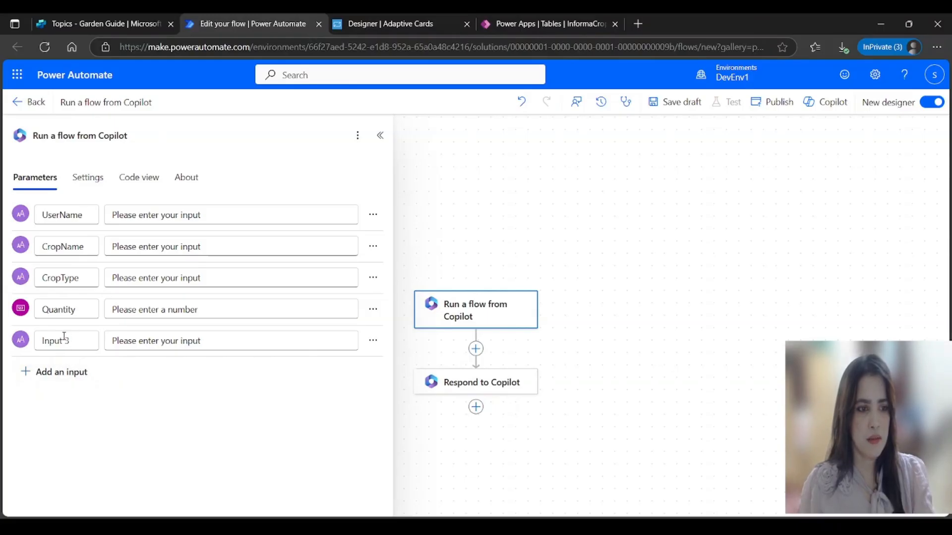
{"action": "left_click_drag", "start_coordinate": [73, 339], "coordinate": [28, 349]}
{"action": "type", "text": "A"}
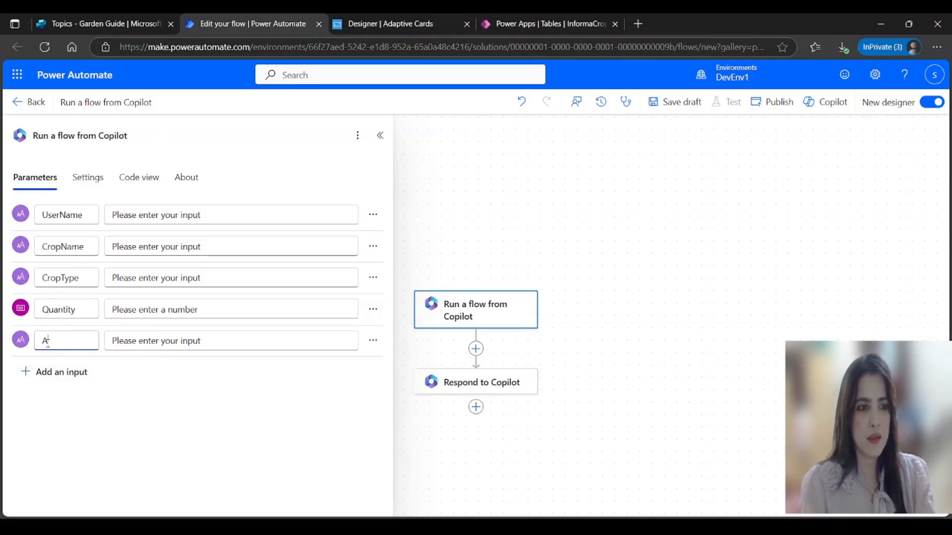
{"action": "type", "text": "dditional"}
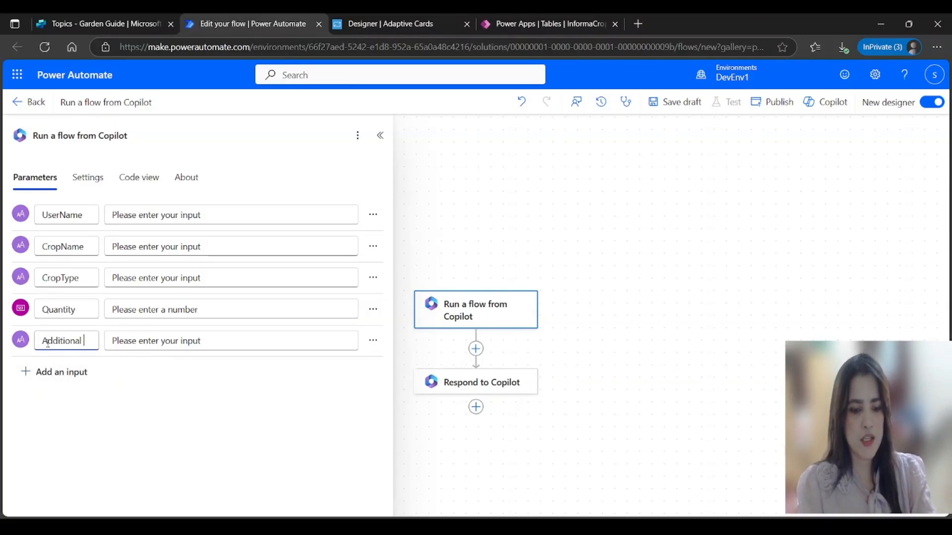
{"action": "type", "text": "Notes"}
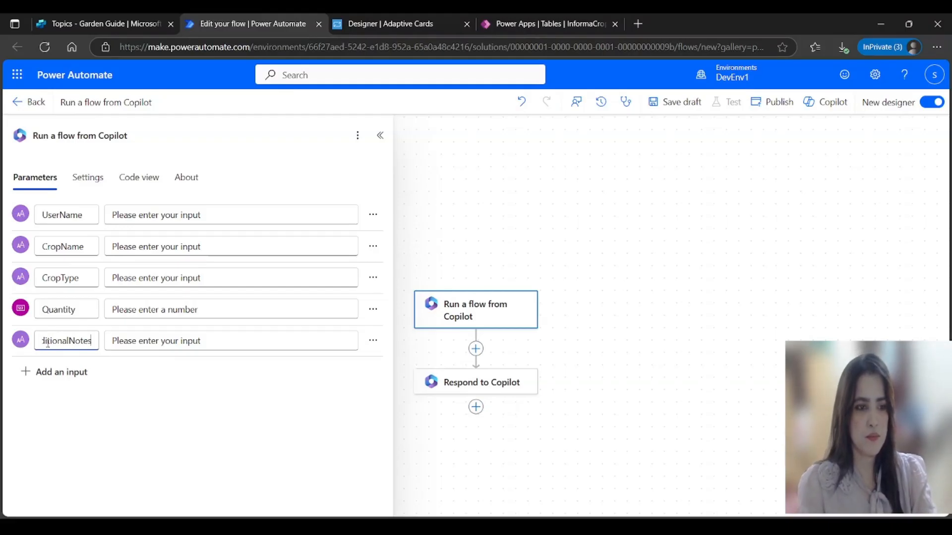
Step: Review the InformaCrops table's columns in Power Apps, then go back to the Copilot Studio tab
{"action": "left_click", "coordinate": [140, 26]}
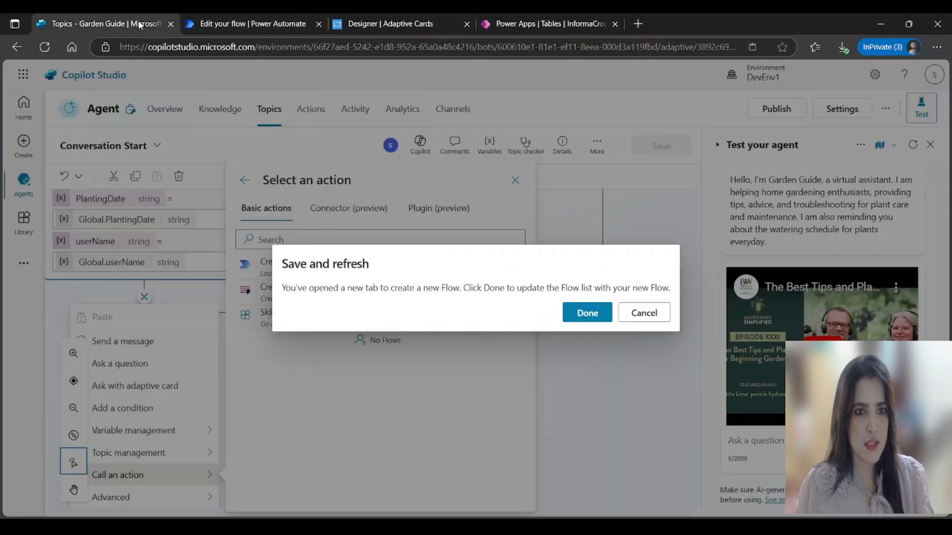
{"action": "left_click", "coordinate": [503, 29]}
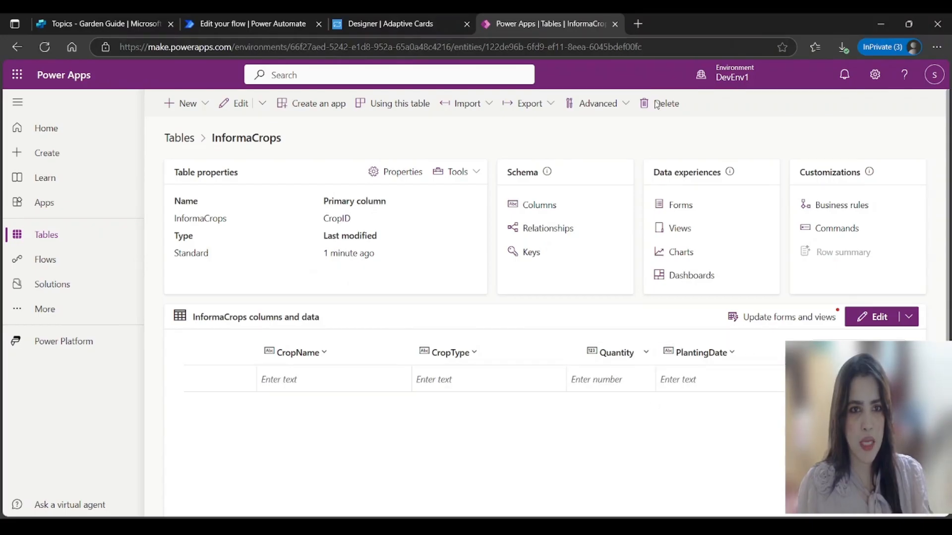
{"action": "left_click", "coordinate": [97, 29]}
Step: Add a sixth text input named PlantingDate to the trigger and close its parameters
{"action": "left_click", "coordinate": [268, 23]}
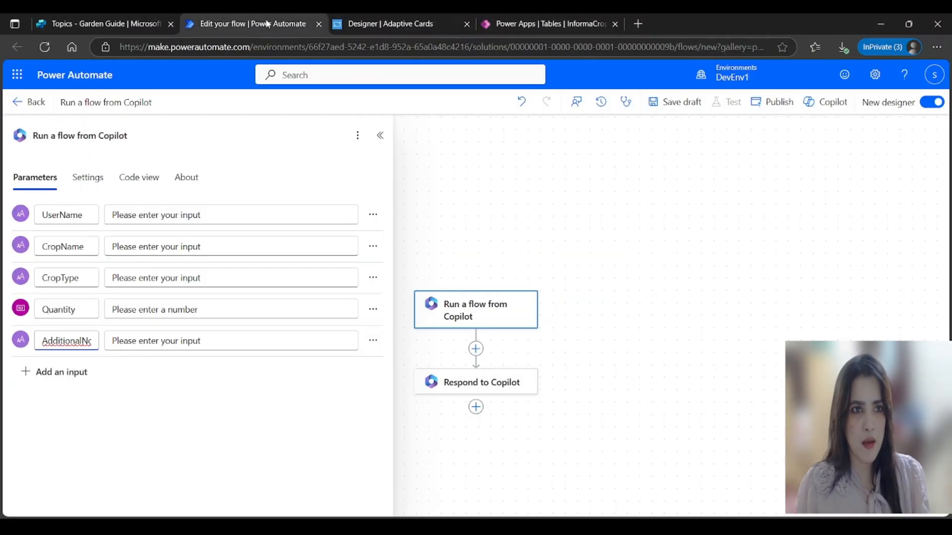
{"action": "left_click", "coordinate": [67, 375]}
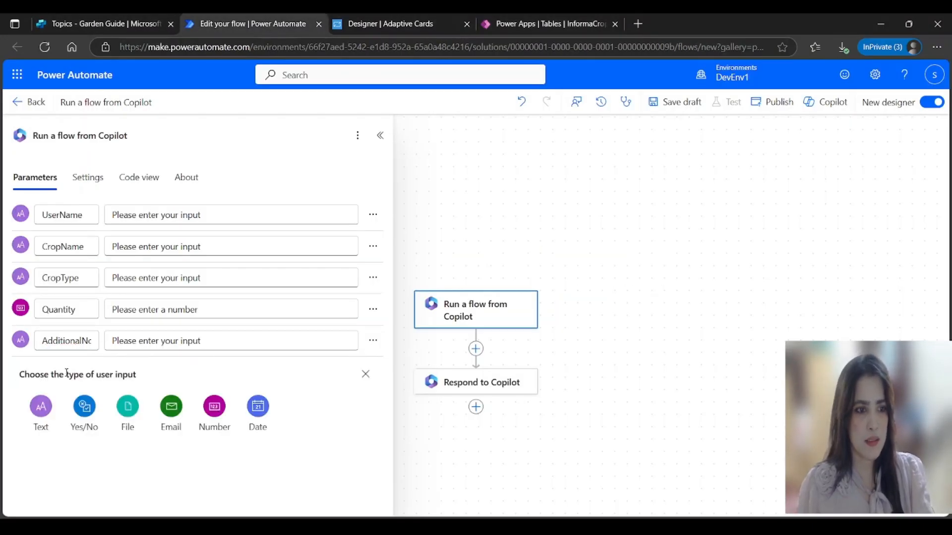
{"action": "left_click", "coordinate": [41, 412]}
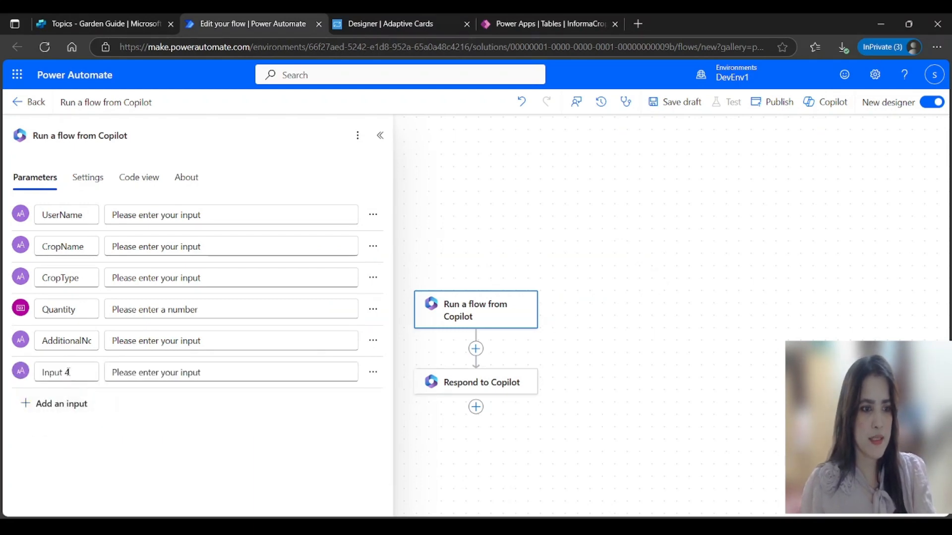
{"action": "triple_click", "coordinate": [69, 372]}
{"action": "type", "text": "Plant"}
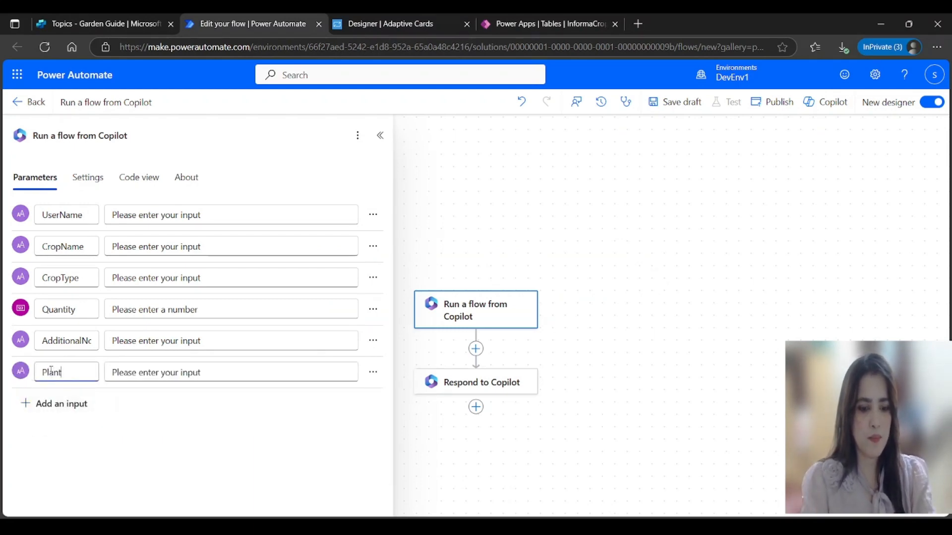
{"action": "type", "text": "ingDate"}
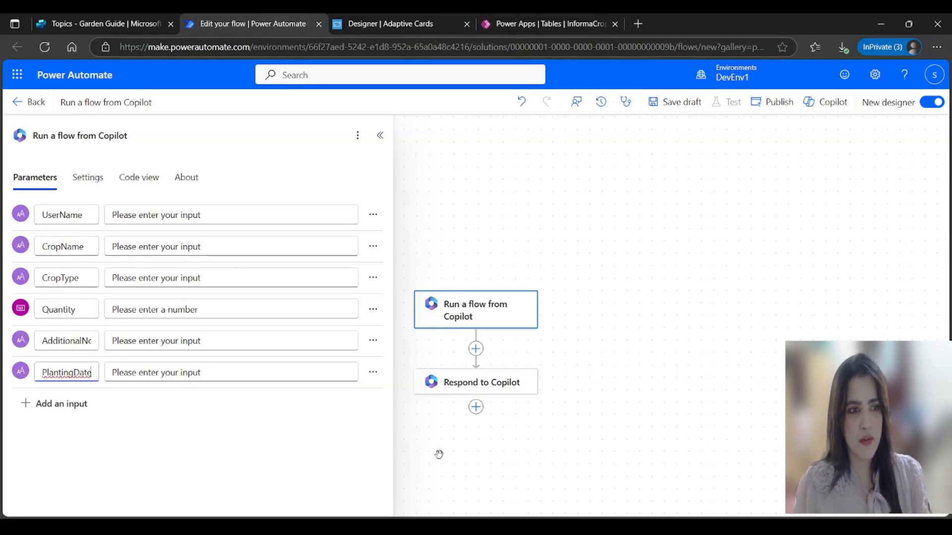
{"action": "left_click", "coordinate": [422, 452]}
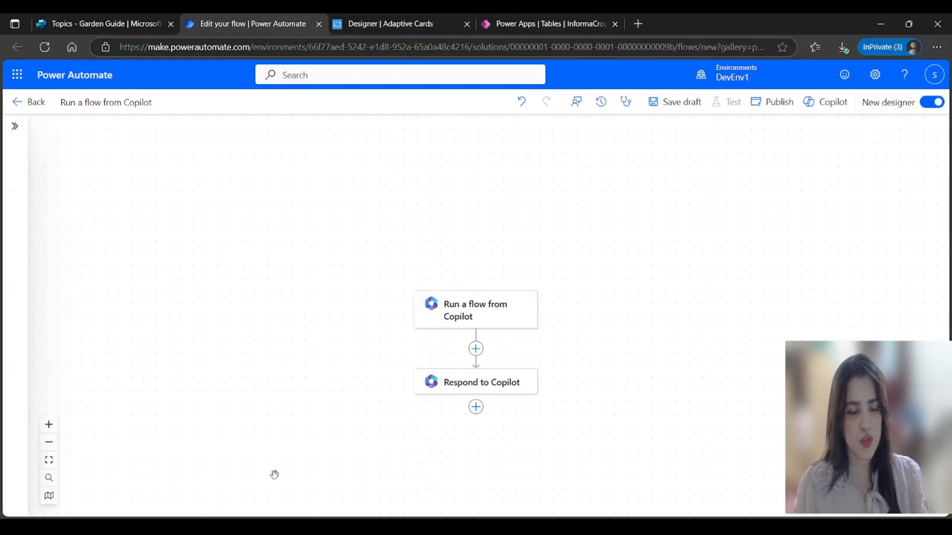
Step: Insert a Dataverse Add a new row step targeting the InformaCrops table
{"action": "left_click", "coordinate": [476, 349]}
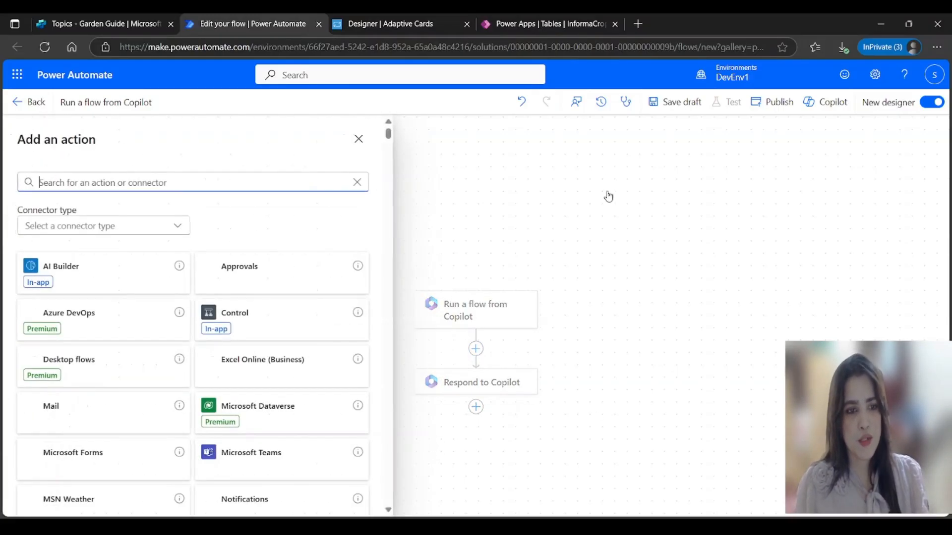
{"action": "left_click", "coordinate": [275, 404]}
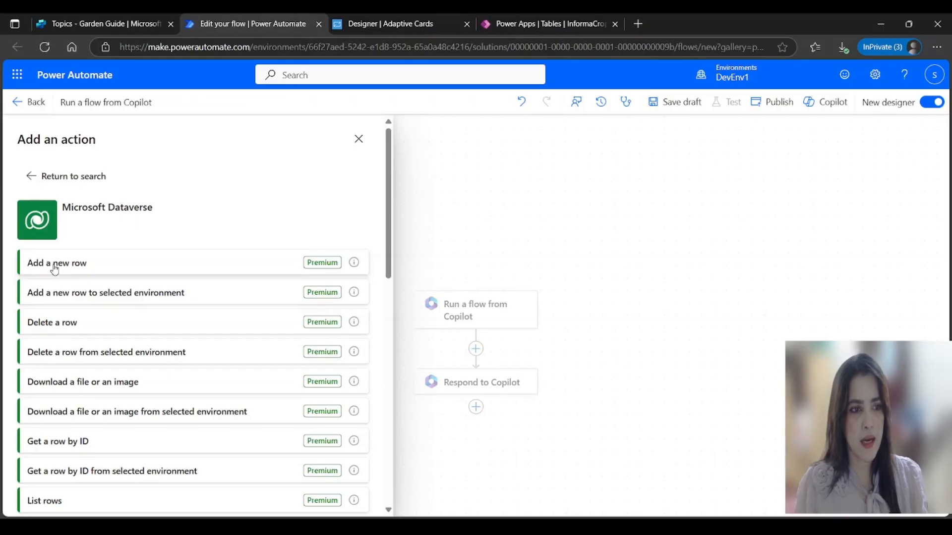
{"action": "left_click", "coordinate": [55, 264]}
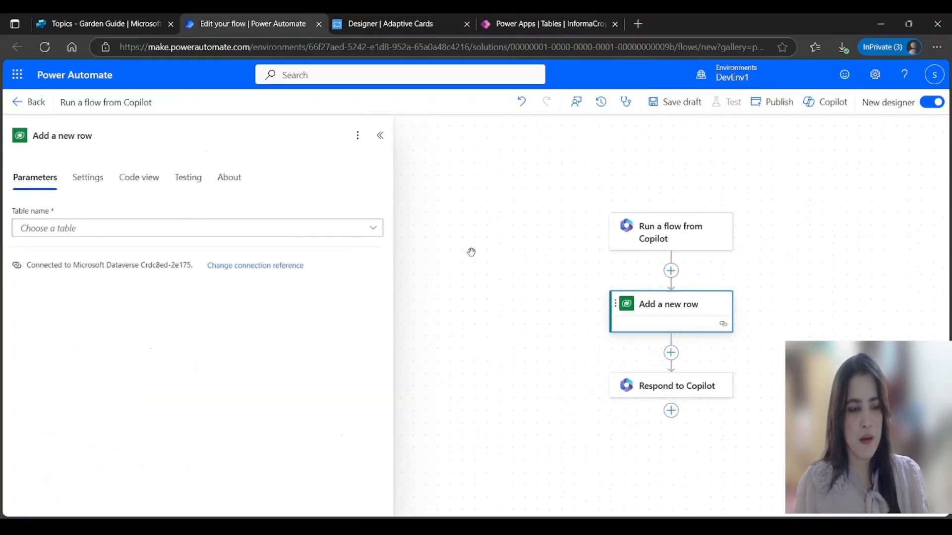
{"action": "left_click", "coordinate": [375, 232]}
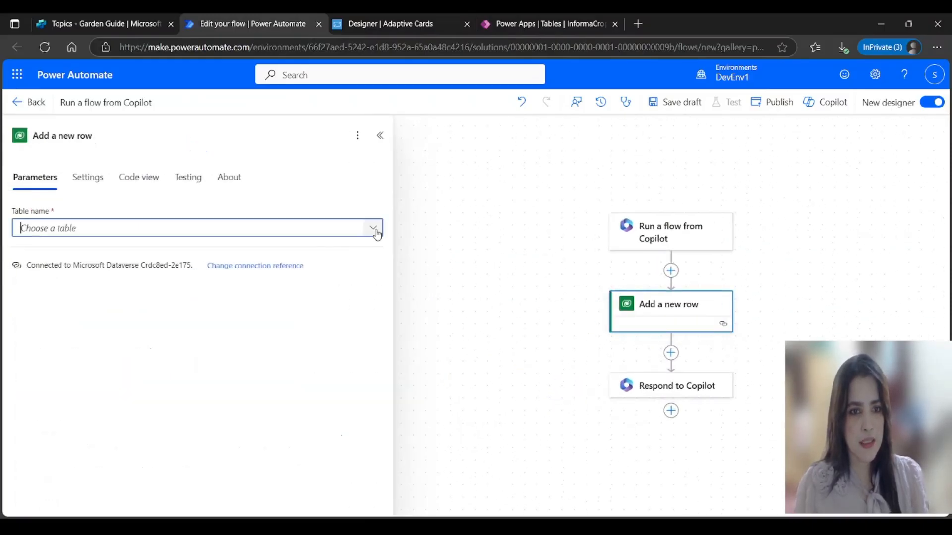
{"action": "scroll", "coordinate": [471, 330], "scroll_direction": "down", "scroll_amount": 15}
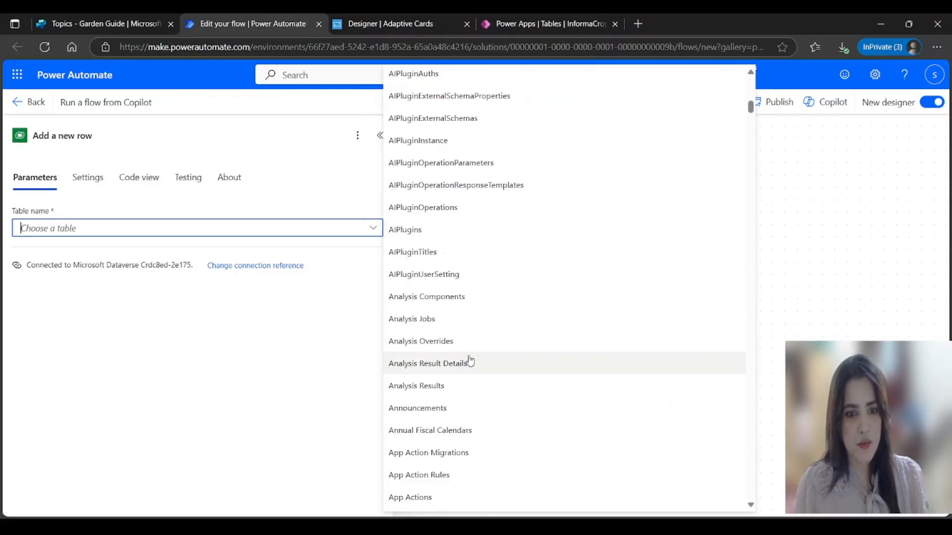
{"action": "scroll", "coordinate": [471, 379], "scroll_direction": "down", "scroll_amount": 20}
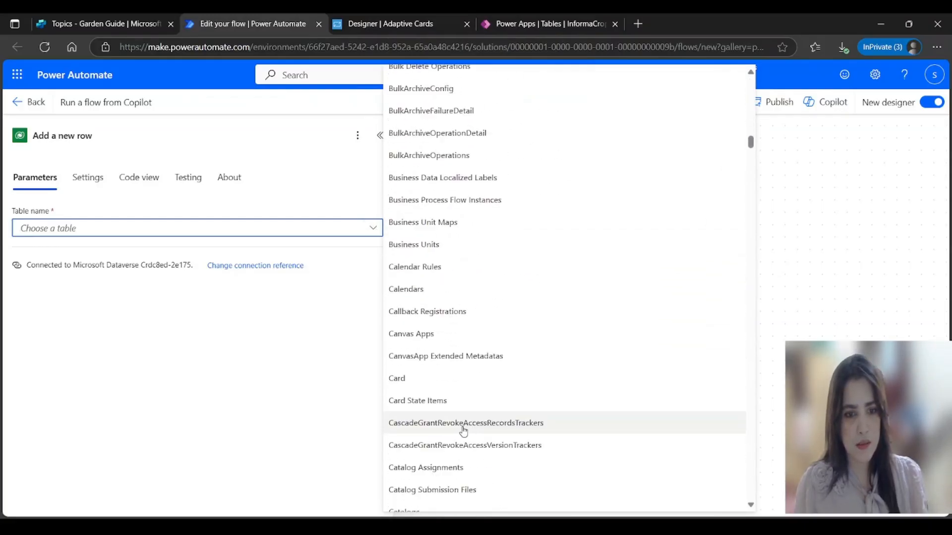
{"action": "scroll", "coordinate": [463, 428], "scroll_direction": "down", "scroll_amount": 20}
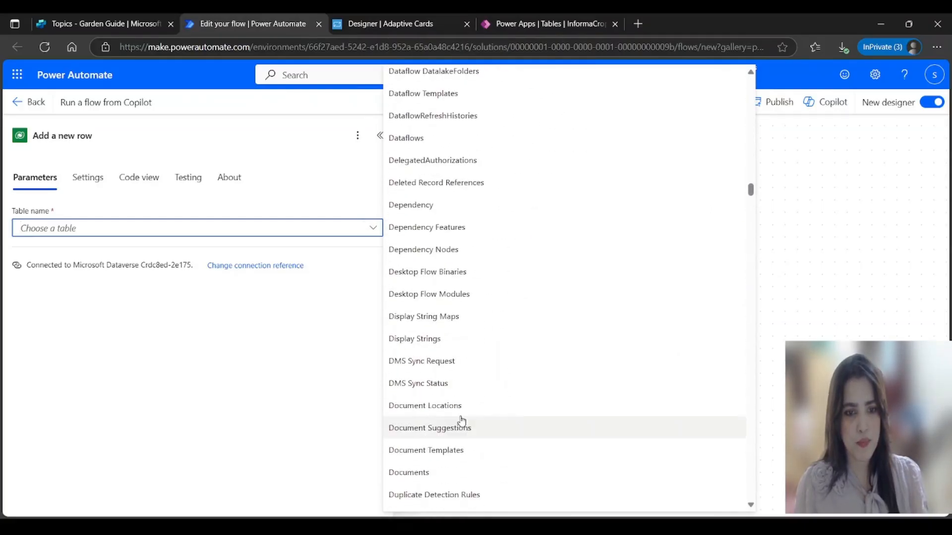
{"action": "scroll", "coordinate": [460, 418], "scroll_direction": "down", "scroll_amount": 20}
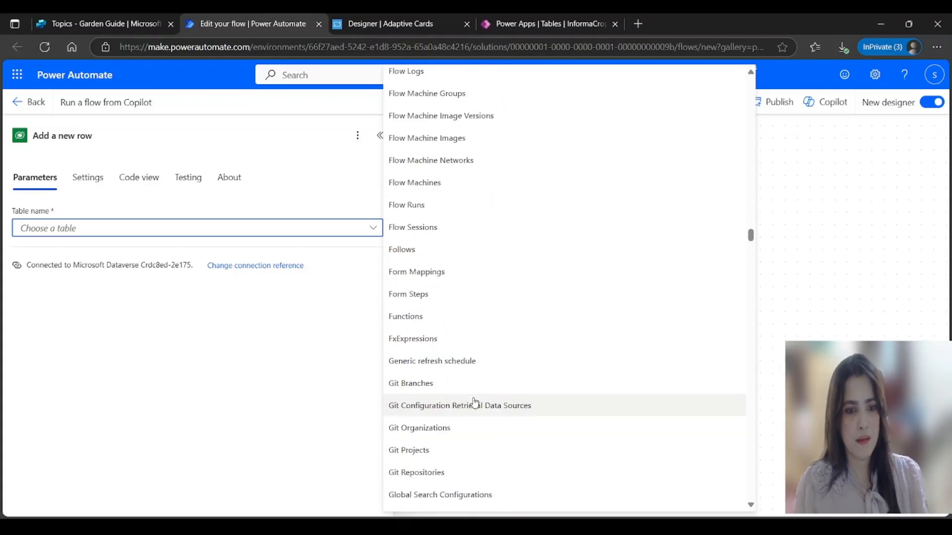
{"action": "scroll", "coordinate": [475, 403], "scroll_direction": "down", "scroll_amount": 10}
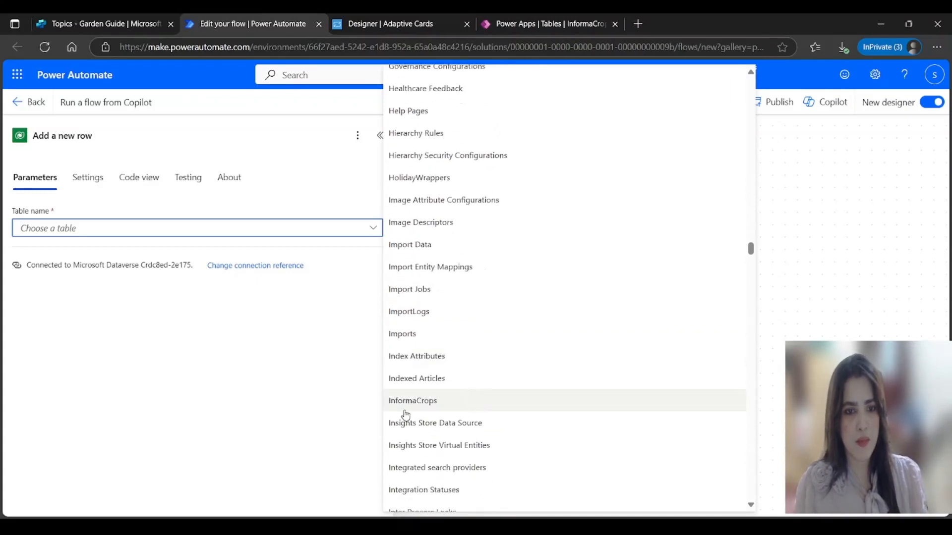
{"action": "left_click", "coordinate": [408, 404]}
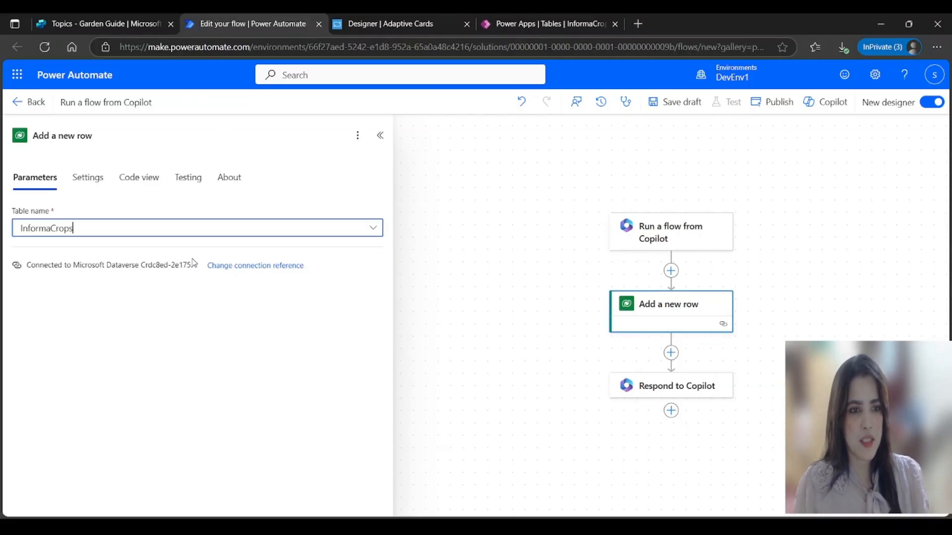
Step: Set the CropID field to the guid() expression
{"action": "left_click", "coordinate": [65, 267]}
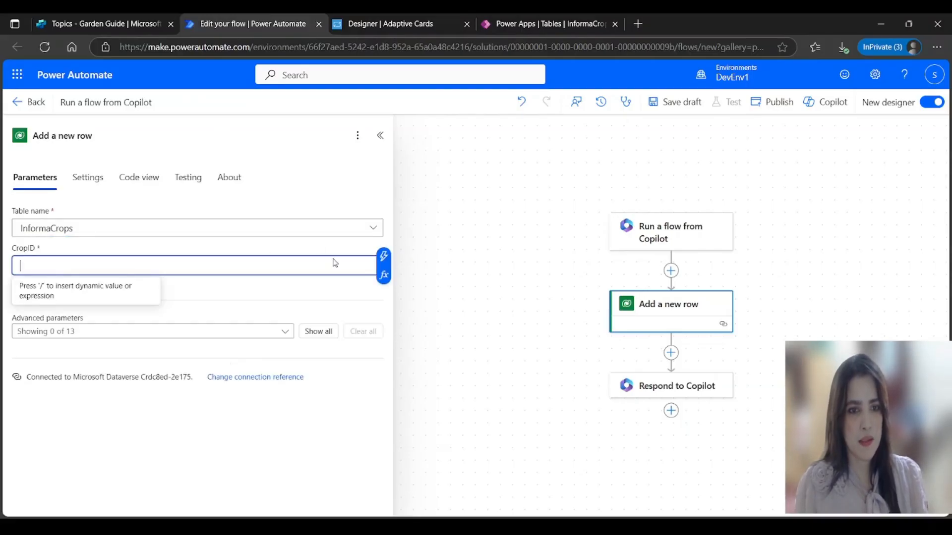
{"action": "left_click", "coordinate": [384, 275]}
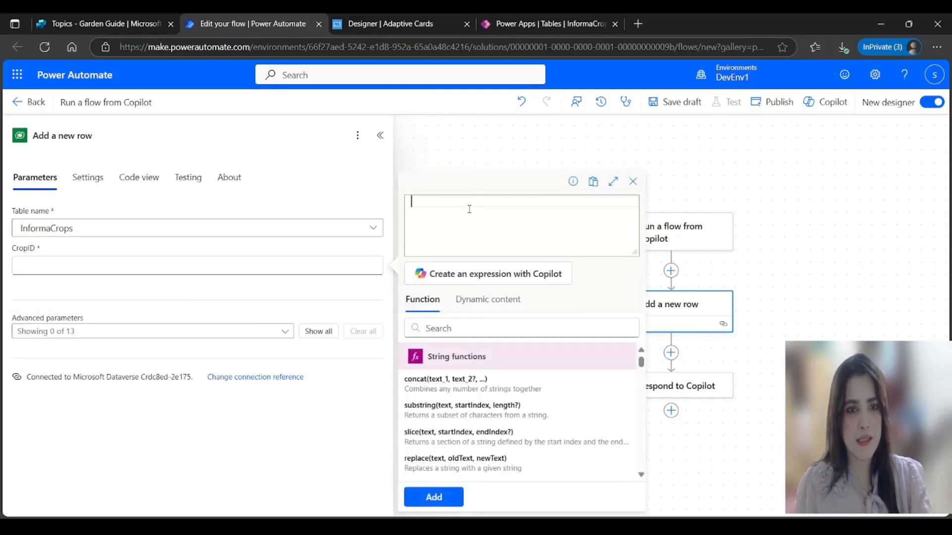
{"action": "type", "text": "Gui"}
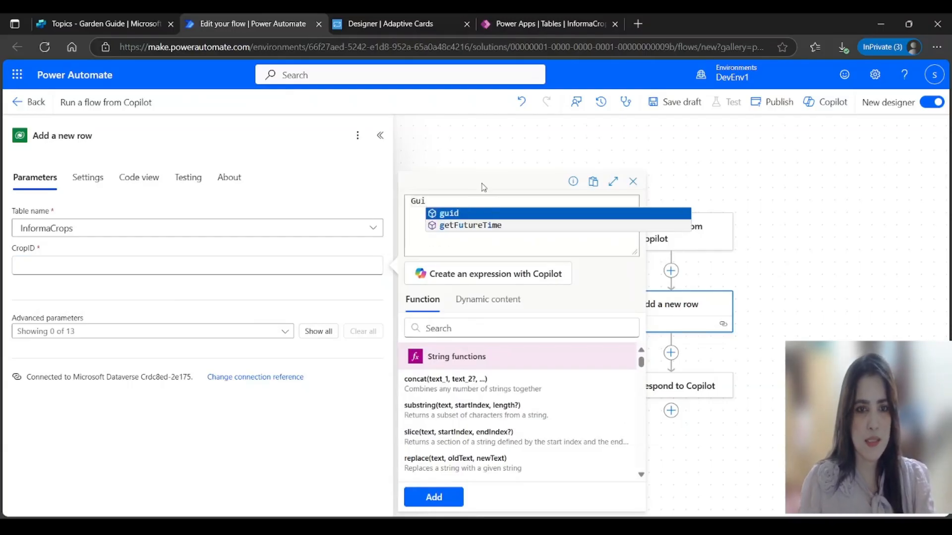
{"action": "key", "text": "Return"}
{"action": "type", "text": "("}
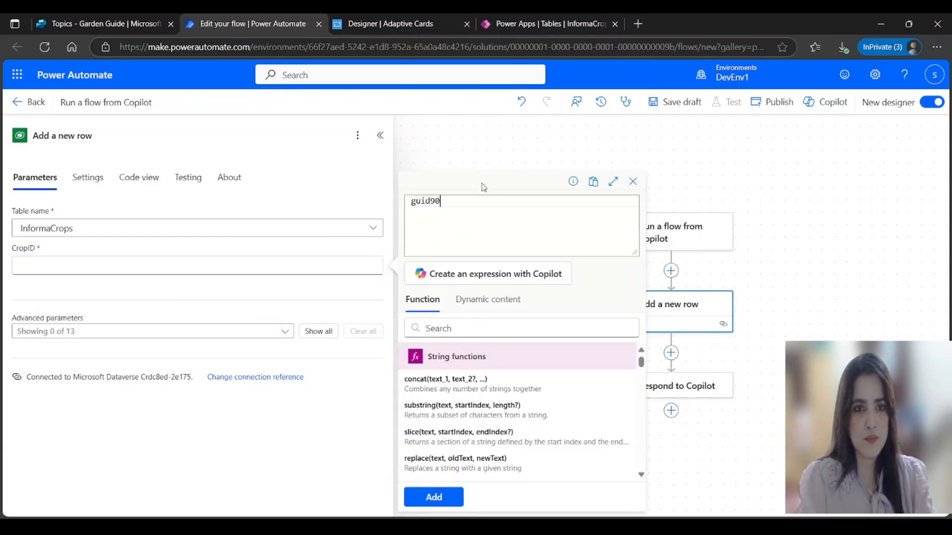
{"action": "key", "text": "BackSpace"}
{"action": "type", "text": "("}
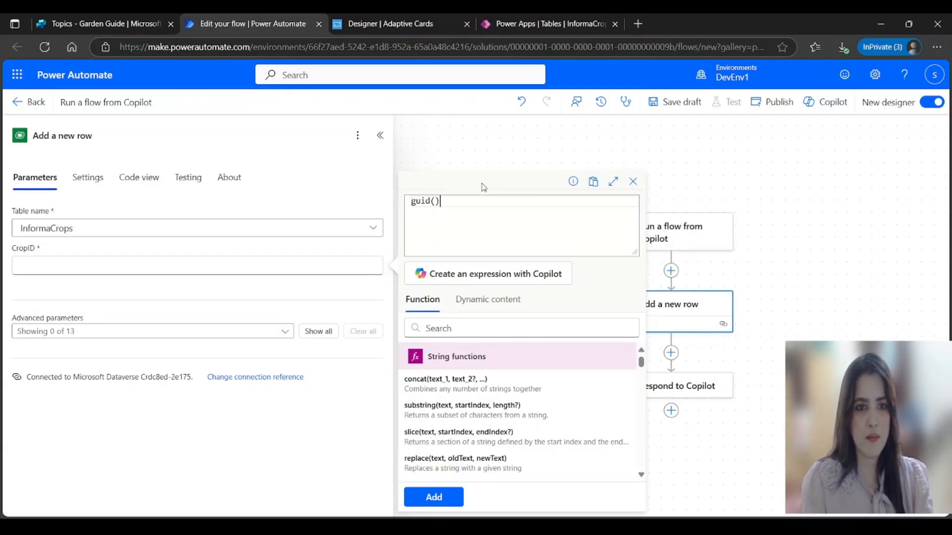
{"action": "left_click", "coordinate": [453, 499]}
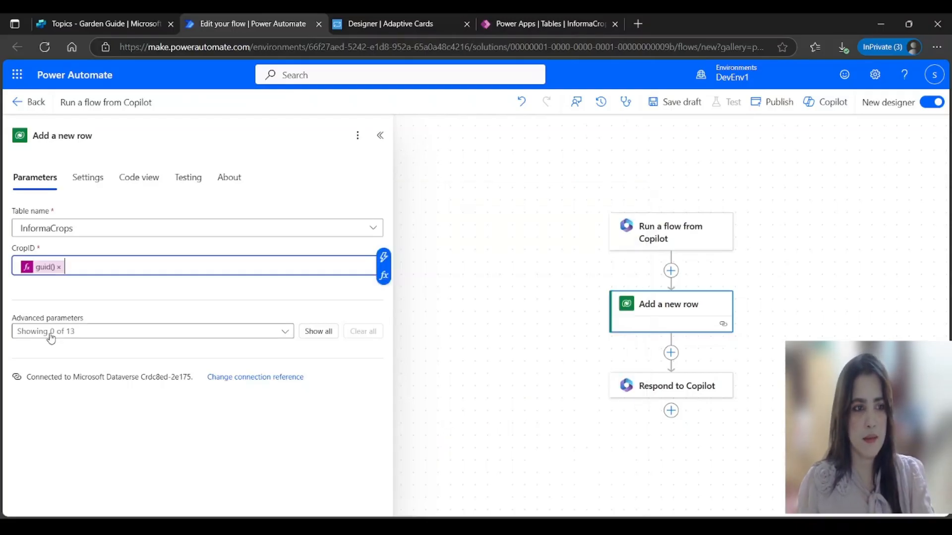
Step: Add the AdditionalNotes, CropName, CropType, PlantingDate, Quantity and UserName fields from Advanced parameters
{"action": "left_click", "coordinate": [287, 332]}
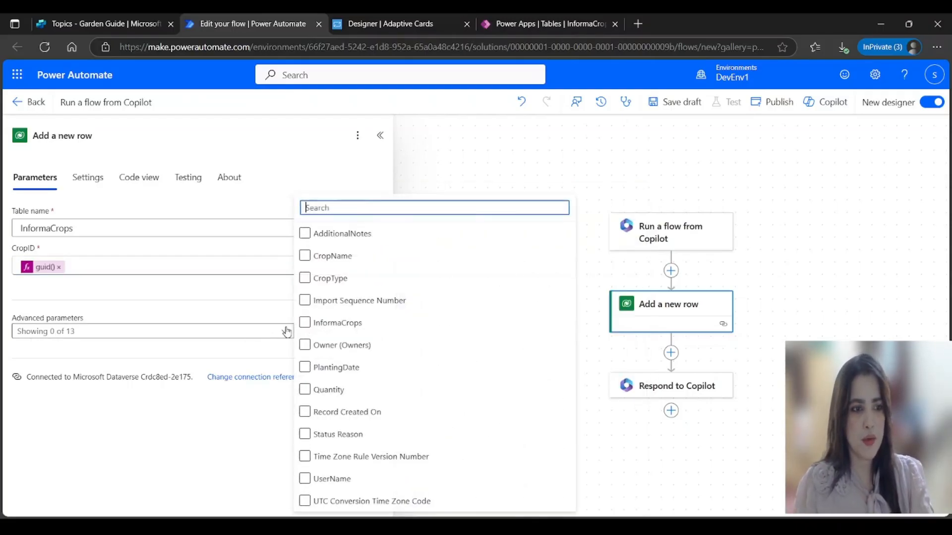
{"action": "left_click", "coordinate": [353, 237]}
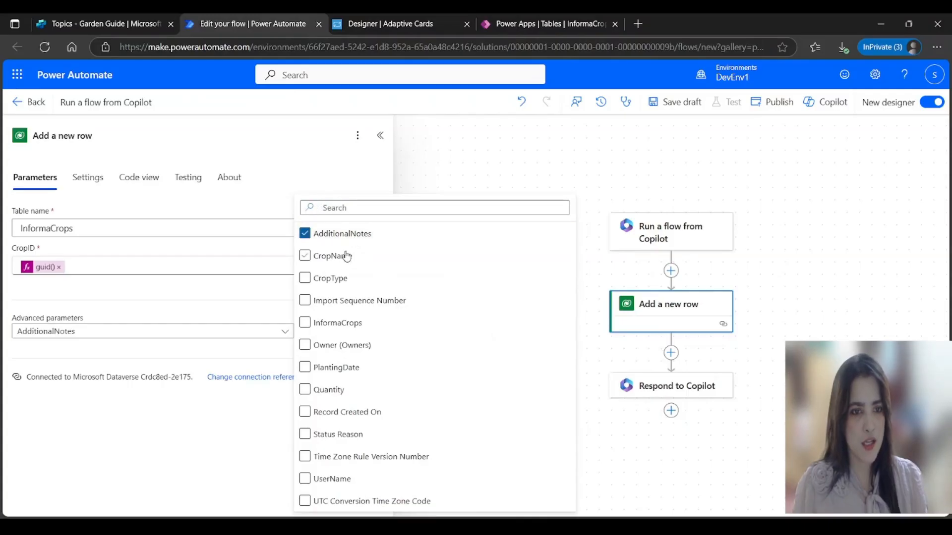
{"action": "left_click", "coordinate": [335, 257]}
{"action": "left_click", "coordinate": [335, 281]}
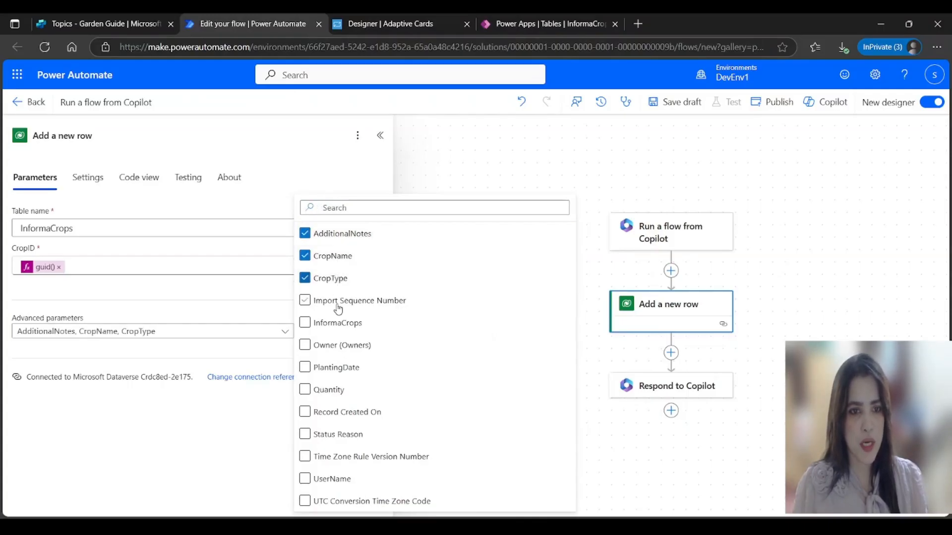
{"action": "left_click", "coordinate": [331, 327]}
{"action": "left_click", "coordinate": [331, 327]}
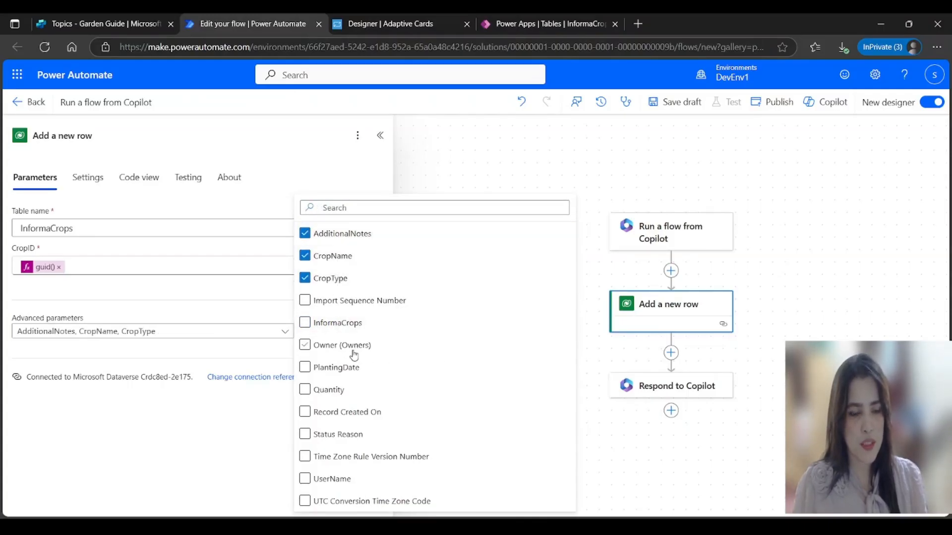
{"action": "left_click", "coordinate": [347, 368]}
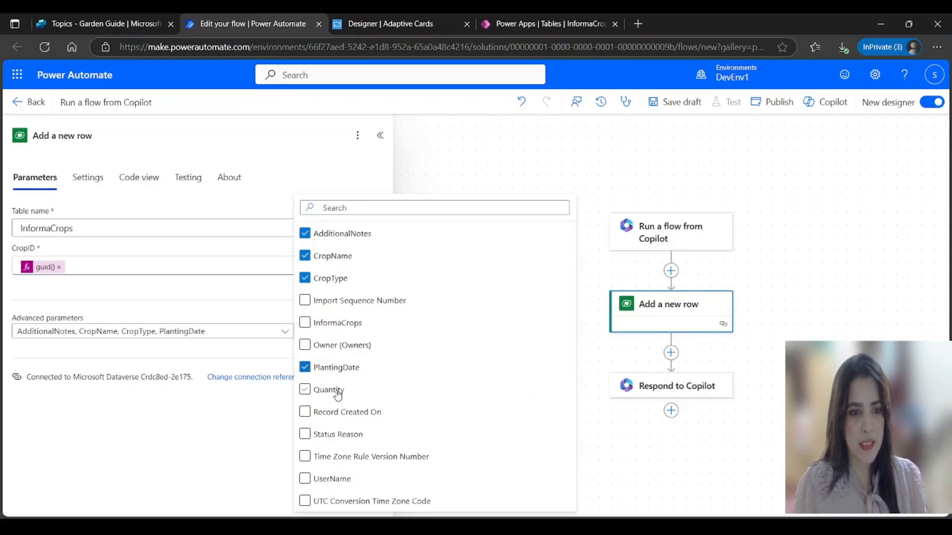
{"action": "left_click", "coordinate": [334, 396]}
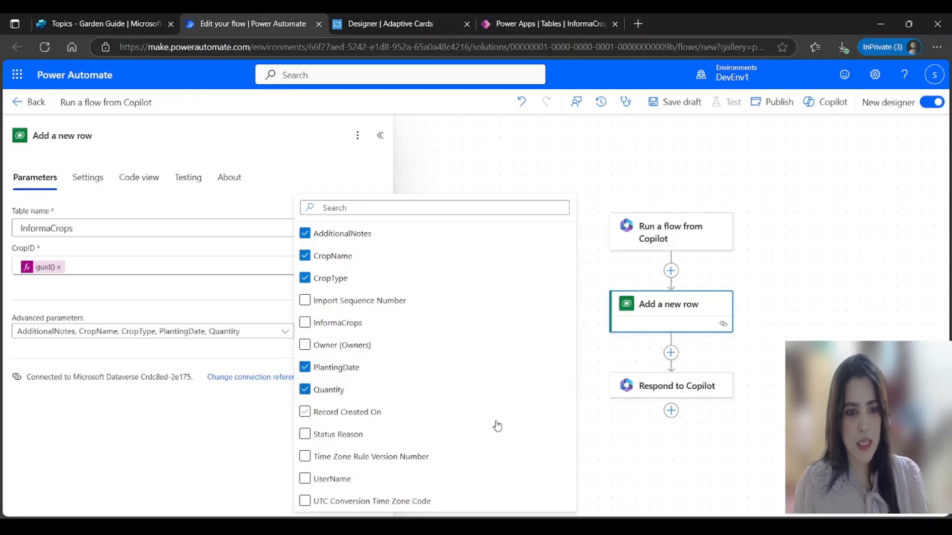
{"action": "left_click", "coordinate": [336, 483]}
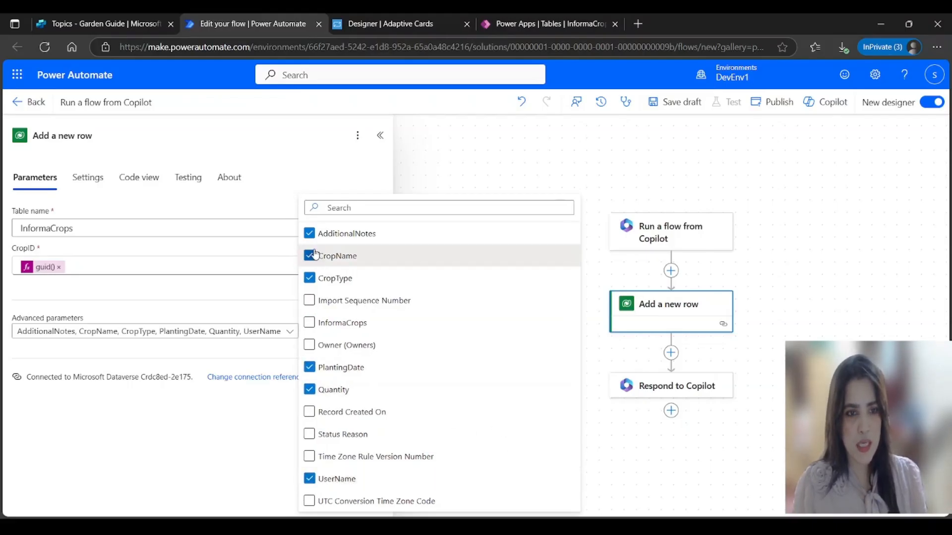
{"action": "left_click", "coordinate": [188, 448]}
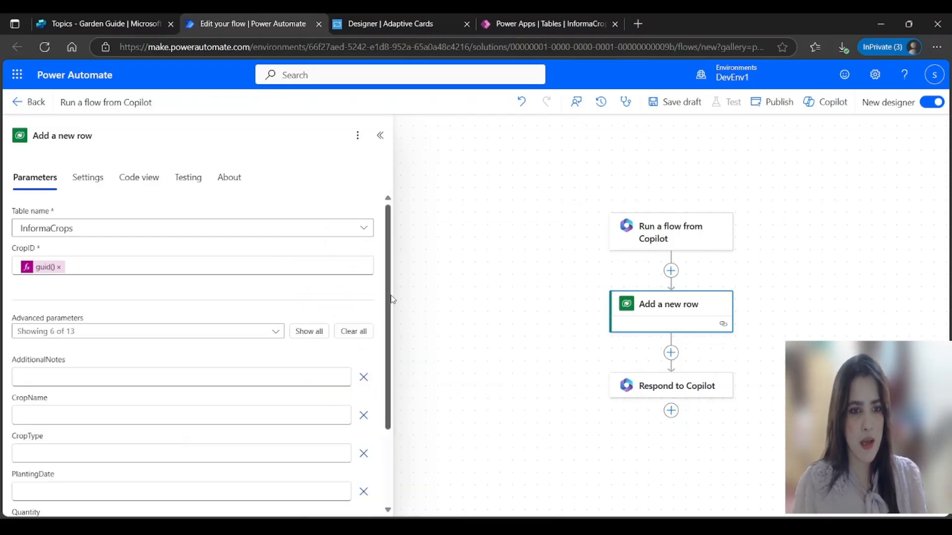
{"action": "scroll", "coordinate": [391, 295], "scroll_direction": "down", "scroll_amount": 3}
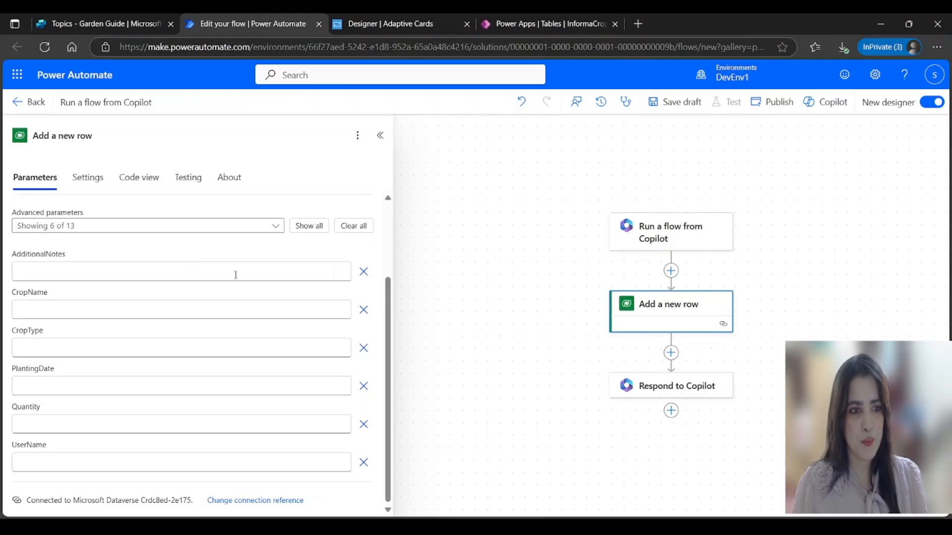
Step: Map AdditionalNotes, CropName and CropType to the matching Copilot trigger inputs
{"action": "left_click", "coordinate": [236, 275]}
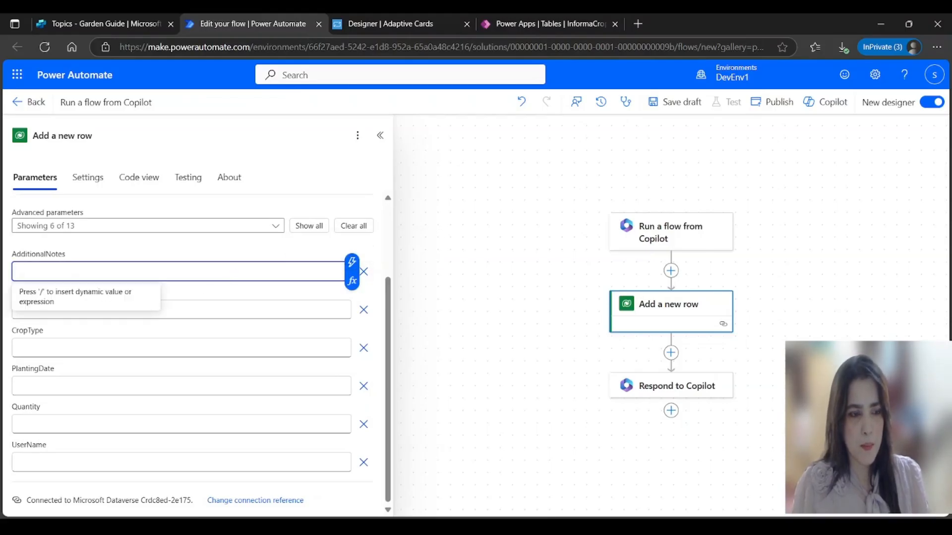
{"action": "left_click", "coordinate": [358, 263]}
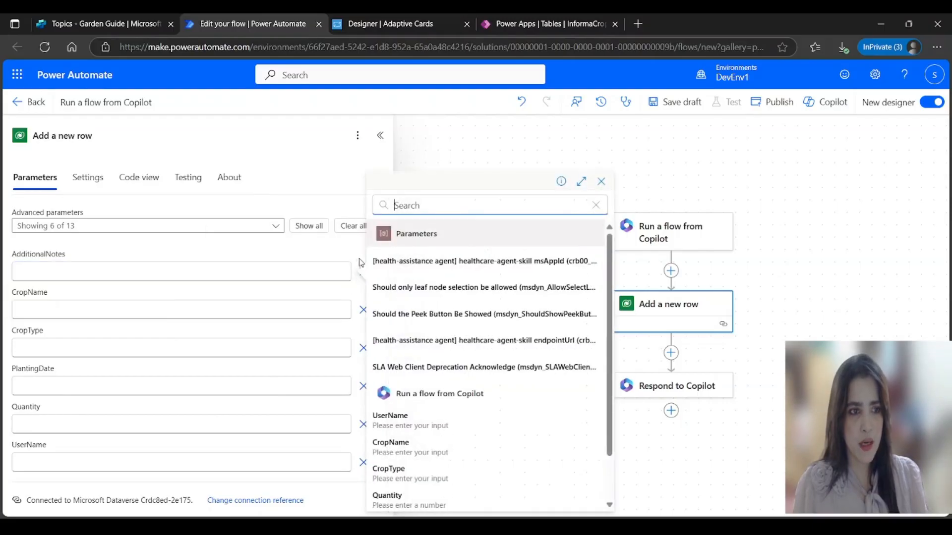
{"action": "scroll", "coordinate": [484, 463], "scroll_direction": "down", "scroll_amount": 2}
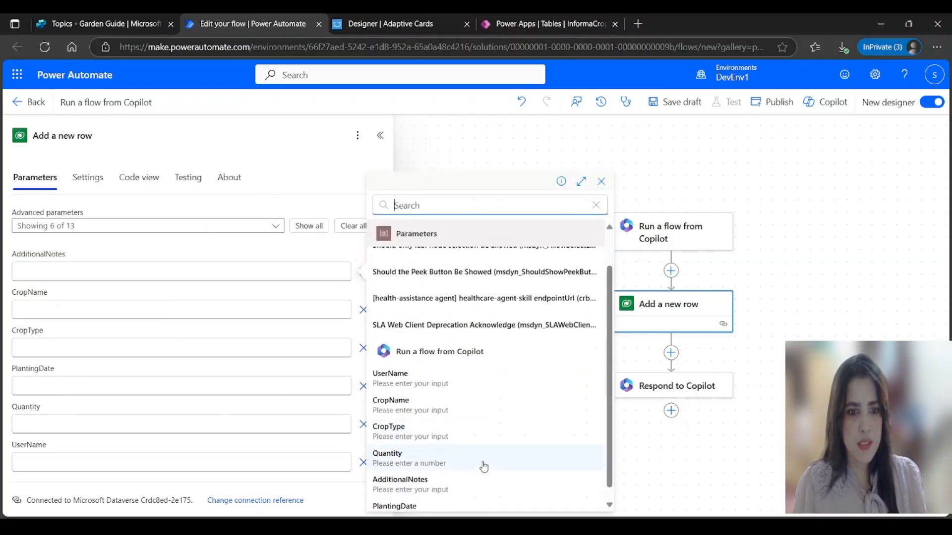
{"action": "left_click", "coordinate": [427, 475]}
{"action": "left_click", "coordinate": [328, 311]}
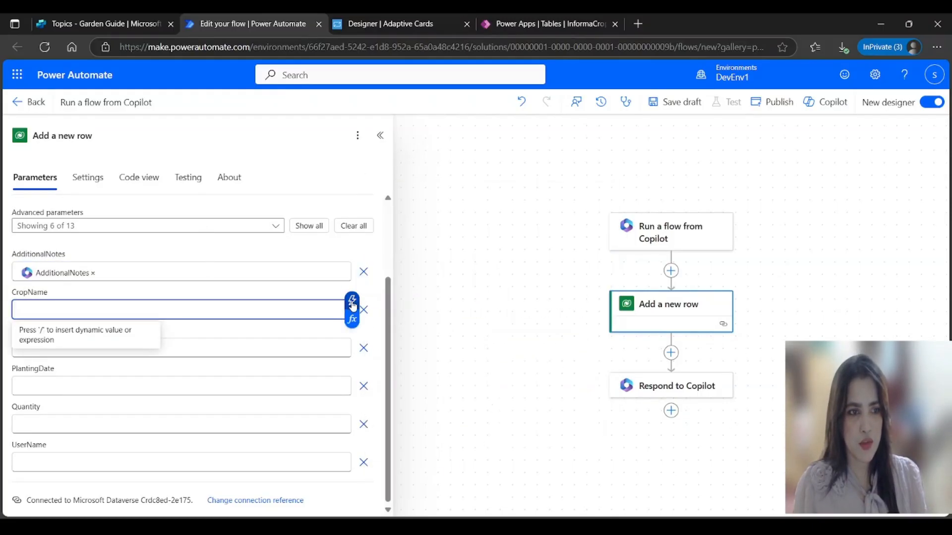
{"action": "left_click", "coordinate": [351, 301]}
{"action": "left_click", "coordinate": [423, 453]}
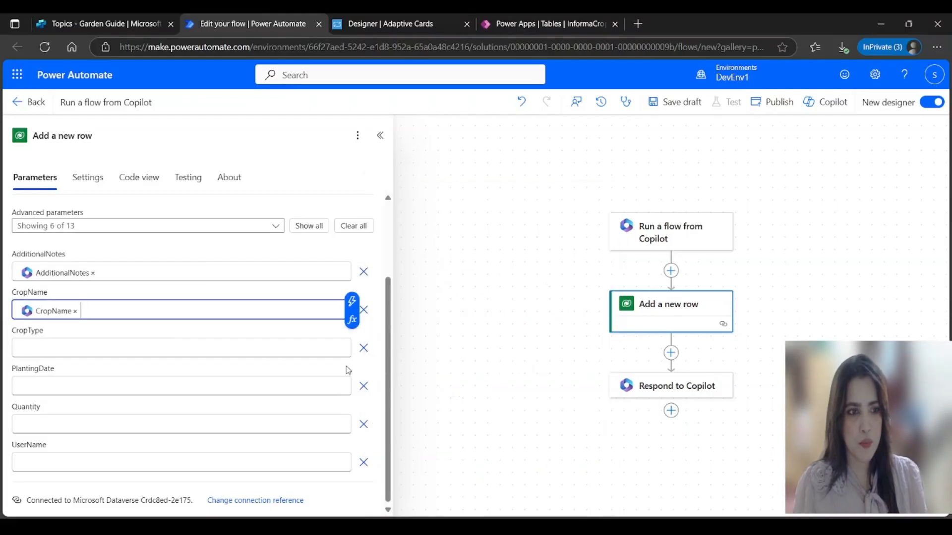
{"action": "left_click", "coordinate": [222, 349]}
{"action": "left_click", "coordinate": [351, 340]}
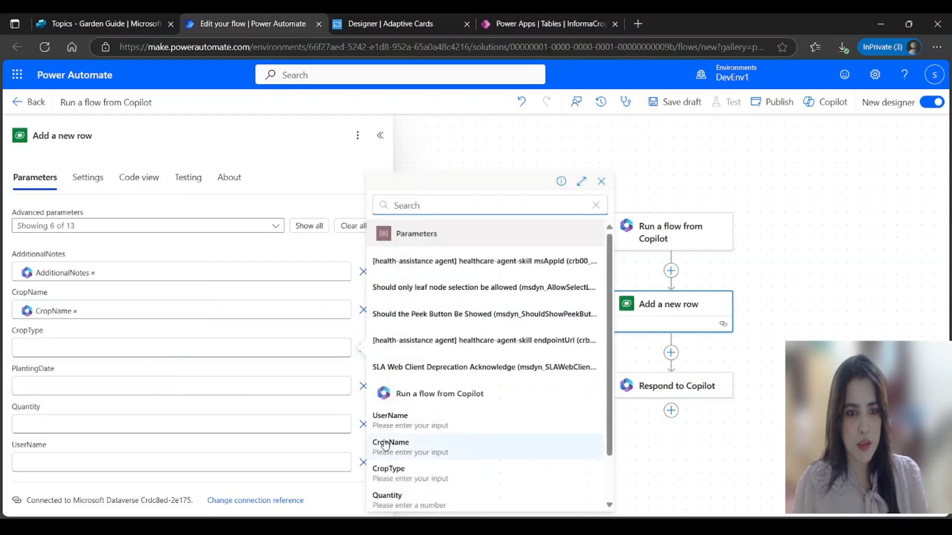
{"action": "left_click", "coordinate": [399, 473]}
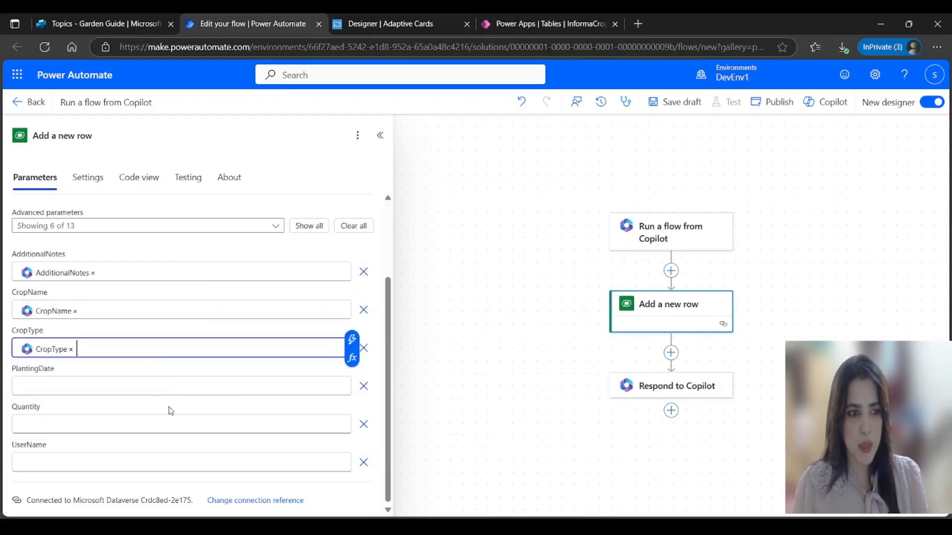
Step: Map PlantingDate, Quantity and UserName to their Copilot inputs and collapse the step
{"action": "left_click", "coordinate": [284, 384]}
{"action": "left_click", "coordinate": [352, 377]}
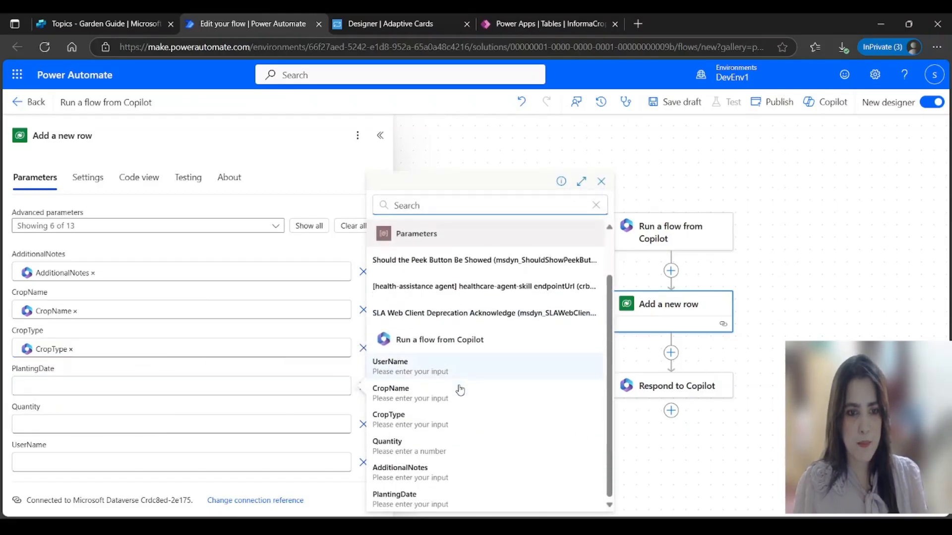
{"action": "left_click", "coordinate": [412, 501]}
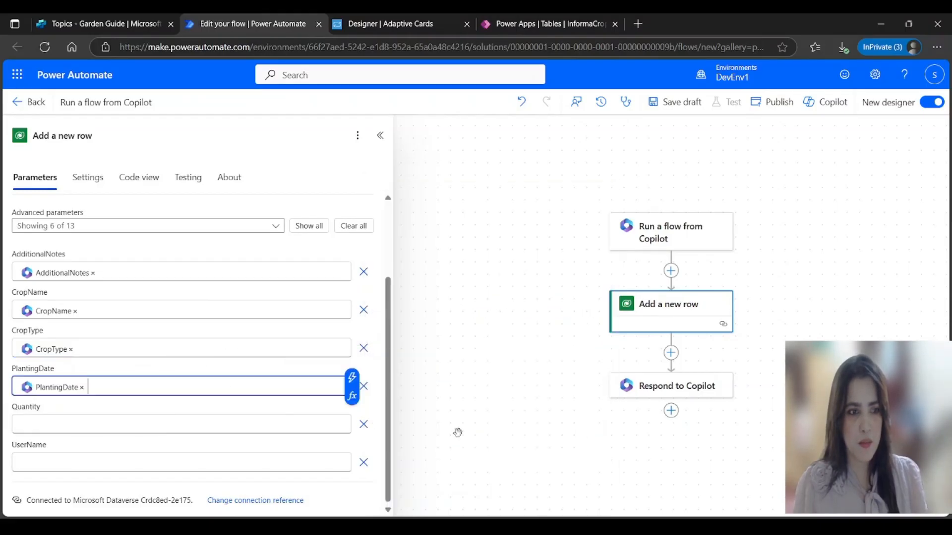
{"action": "left_click", "coordinate": [140, 424]}
{"action": "left_click", "coordinate": [351, 416]}
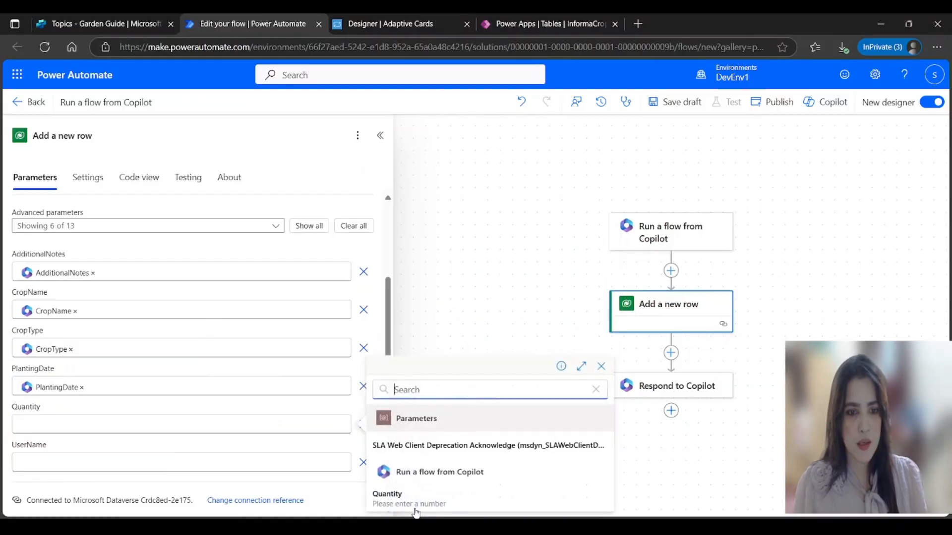
{"action": "left_click", "coordinate": [393, 503]}
{"action": "left_click", "coordinate": [132, 461]}
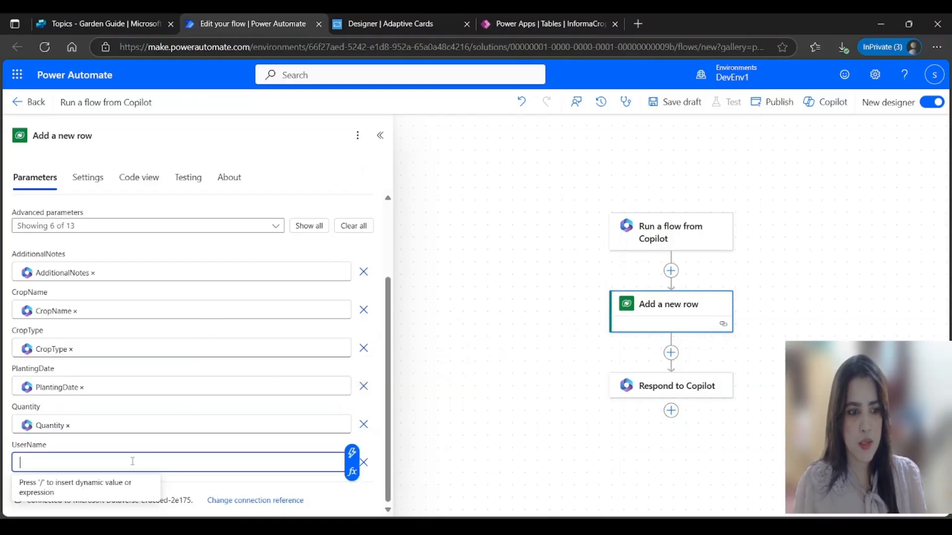
{"action": "left_click", "coordinate": [352, 453]}
{"action": "scroll", "coordinate": [424, 471], "scroll_direction": "down", "scroll_amount": 1}
{"action": "left_click", "coordinate": [420, 363]}
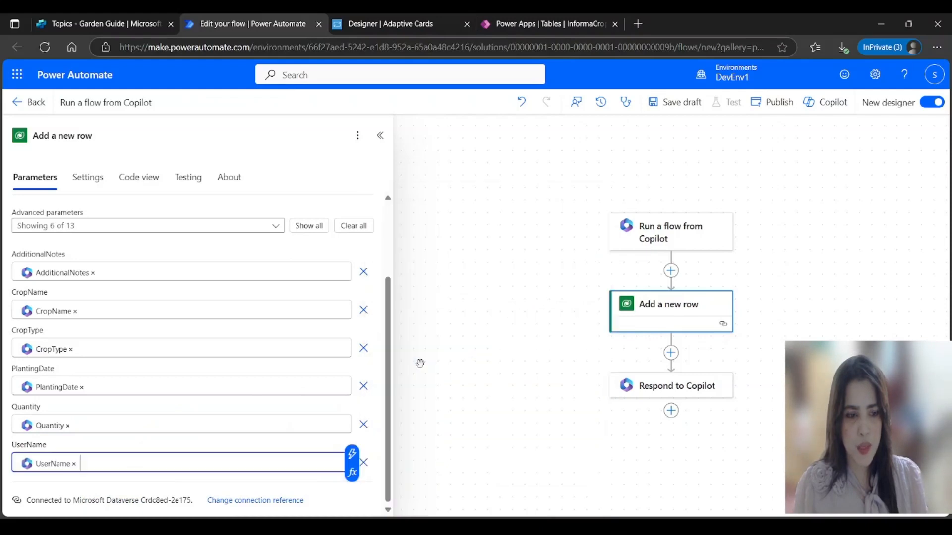
{"action": "left_click", "coordinate": [448, 353]}
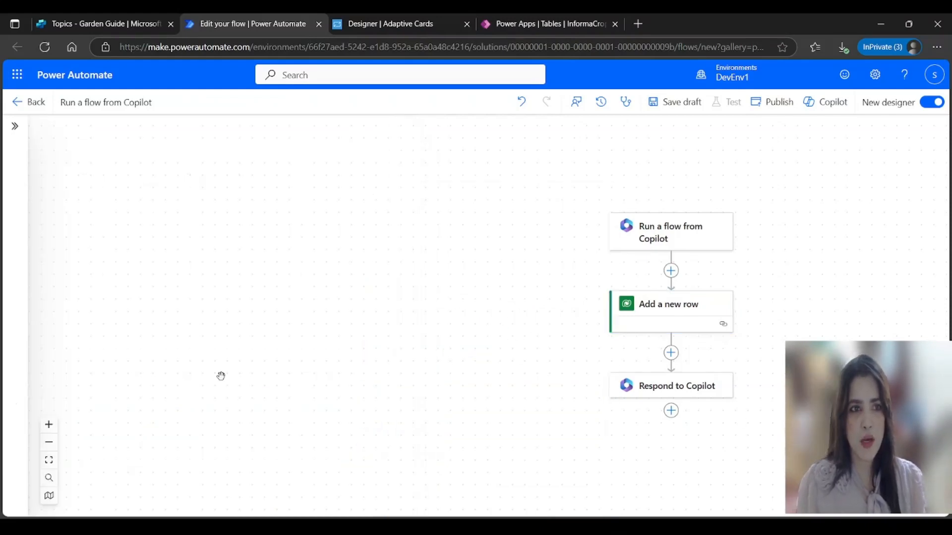
Step: Name the flow GardenCropFlow, save and publish it, then return to Copilot Studio
{"action": "left_click", "coordinate": [123, 101]}
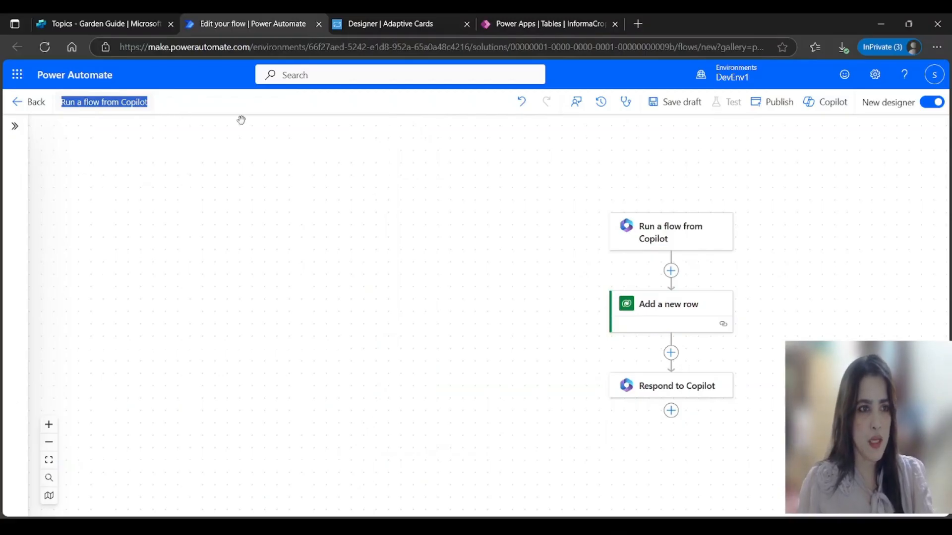
{"action": "type", "text": "Ga"}
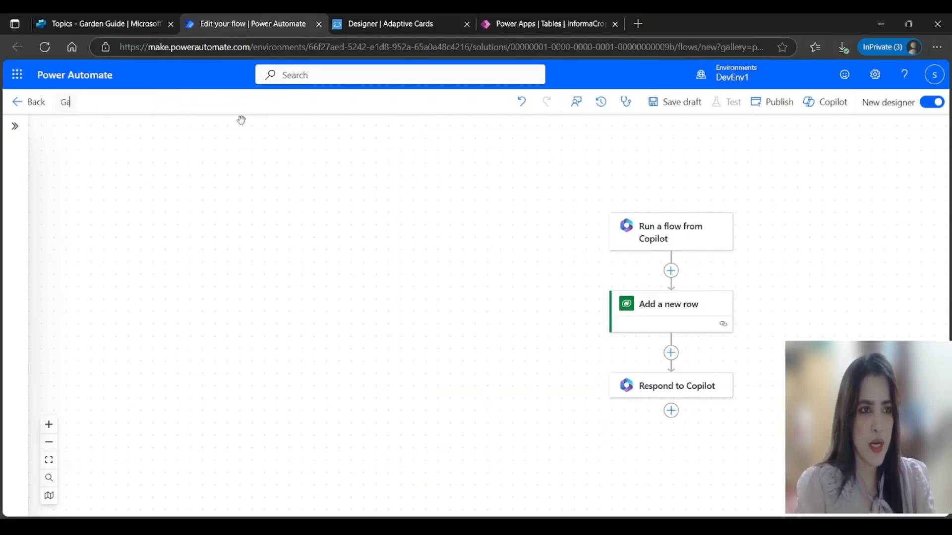
{"action": "type", "text": "rdenCropFlow"}
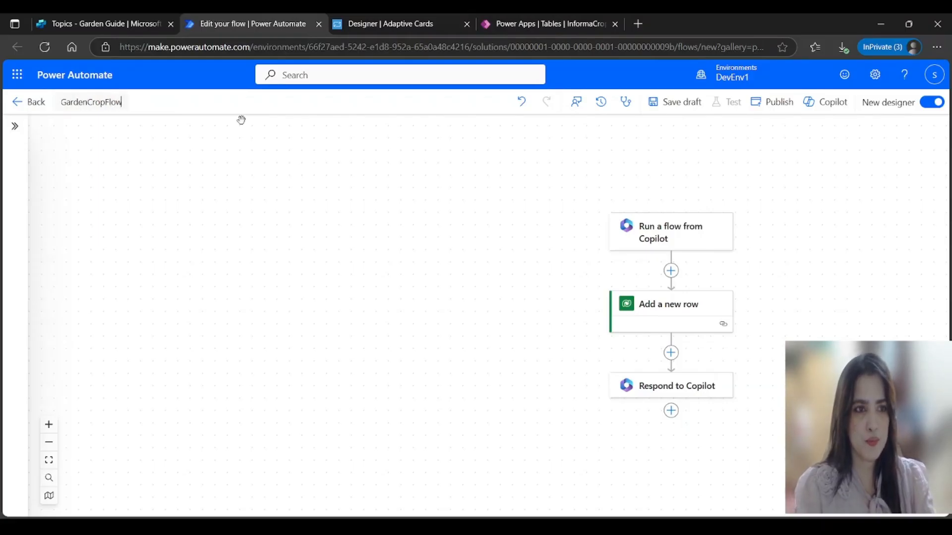
{"action": "left_click", "coordinate": [683, 103]}
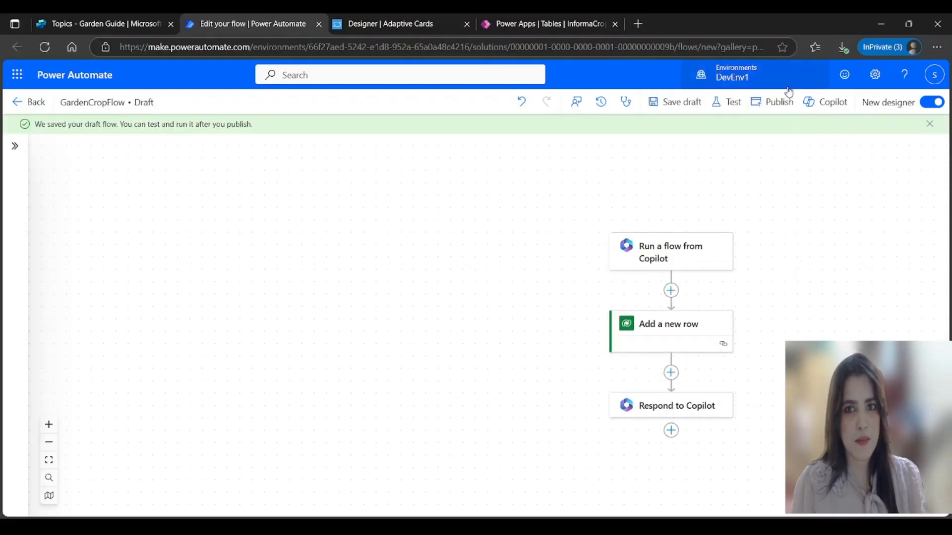
{"action": "left_click", "coordinate": [779, 111]}
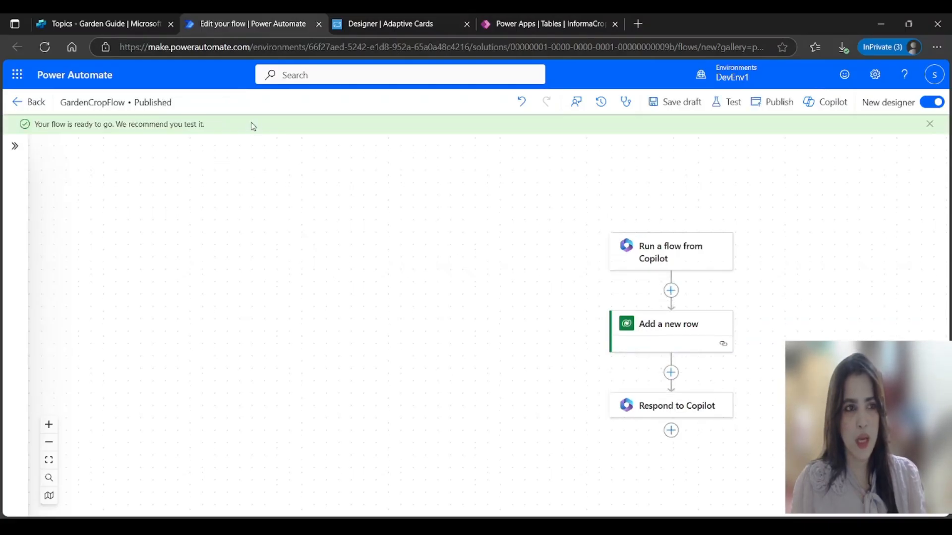
{"action": "left_click", "coordinate": [117, 27]}
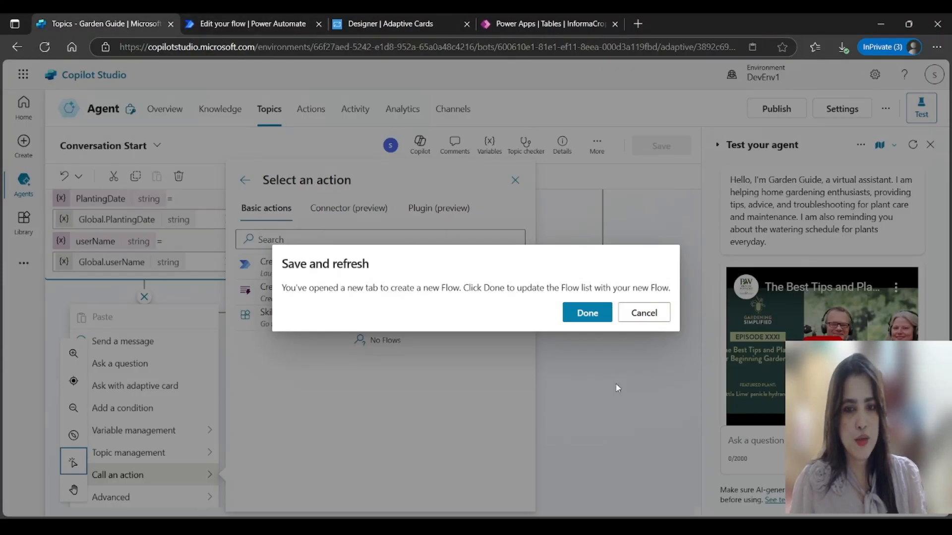
Step: Refresh the flow list and add the GardenCropFlow action below the crop form
{"action": "left_click", "coordinate": [583, 317]}
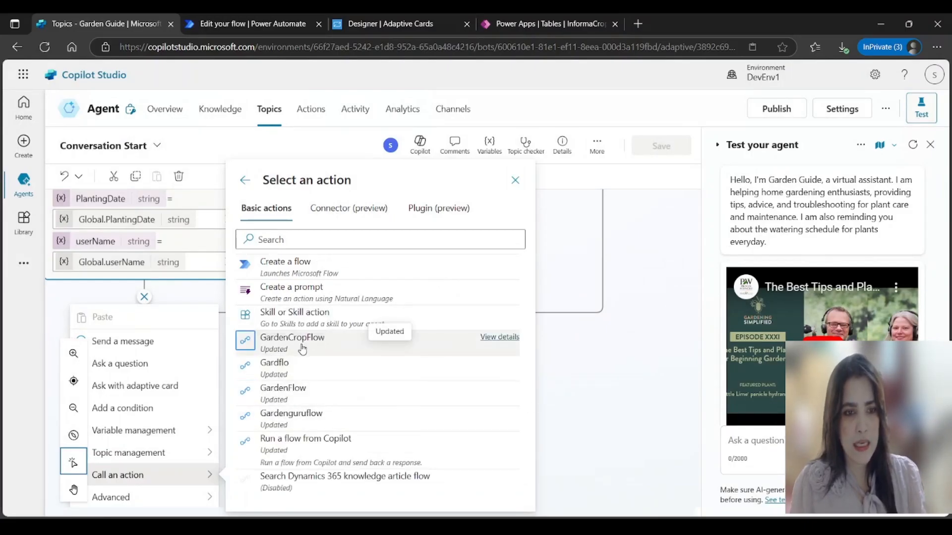
{"action": "left_click", "coordinate": [302, 347]}
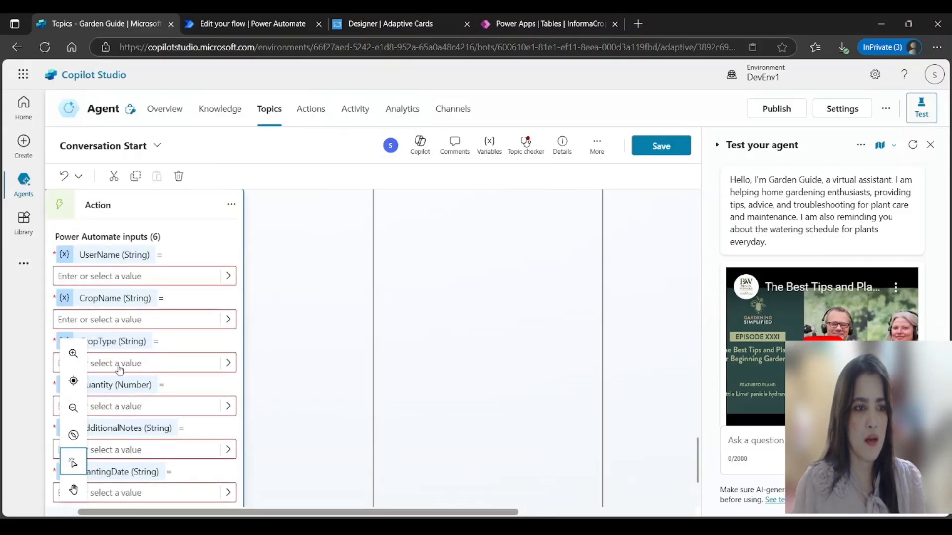
{"action": "scroll", "coordinate": [215, 370], "scroll_direction": "up", "scroll_amount": 3}
{"action": "scroll", "coordinate": [215, 370], "scroll_direction": "down", "scroll_amount": 3}
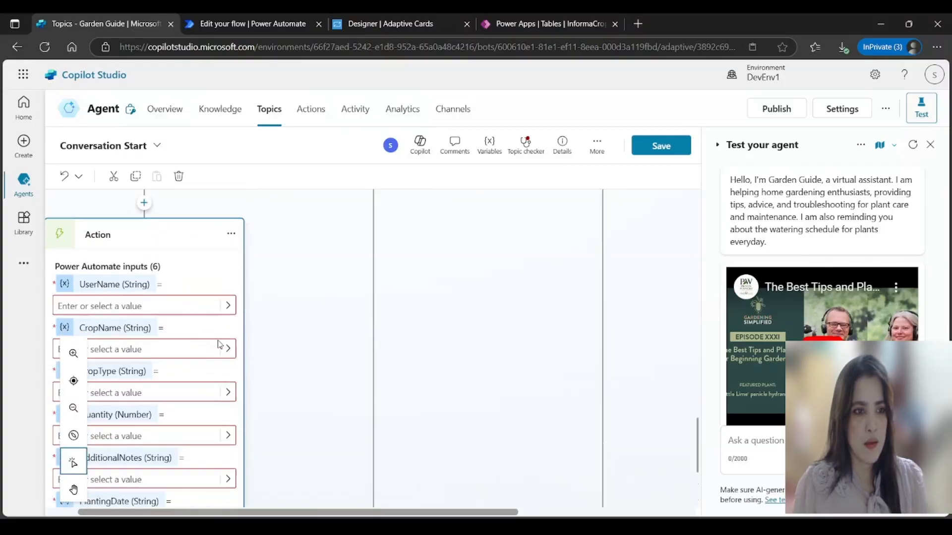
{"action": "scroll", "coordinate": [332, 356], "scroll_direction": "up", "scroll_amount": 8}
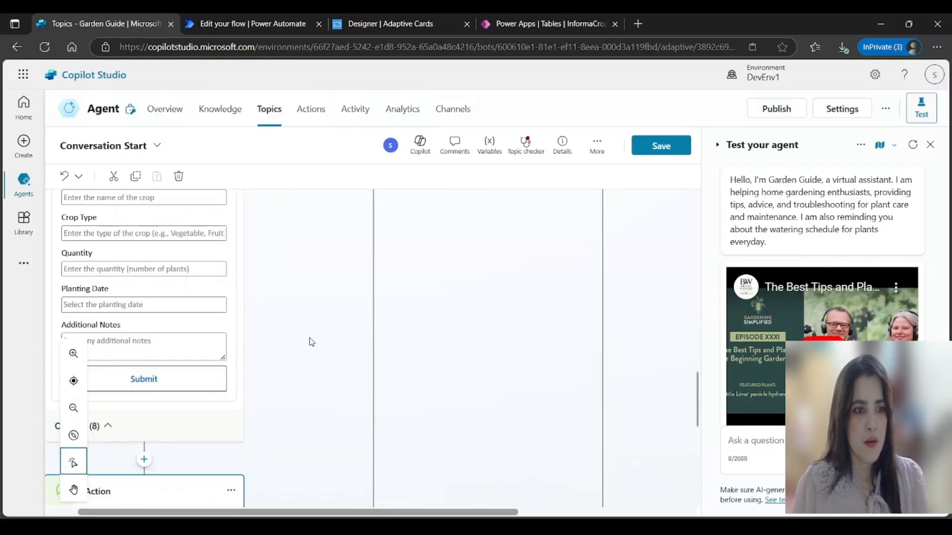
{"action": "scroll", "coordinate": [309, 337], "scroll_direction": "down", "scroll_amount": 6}
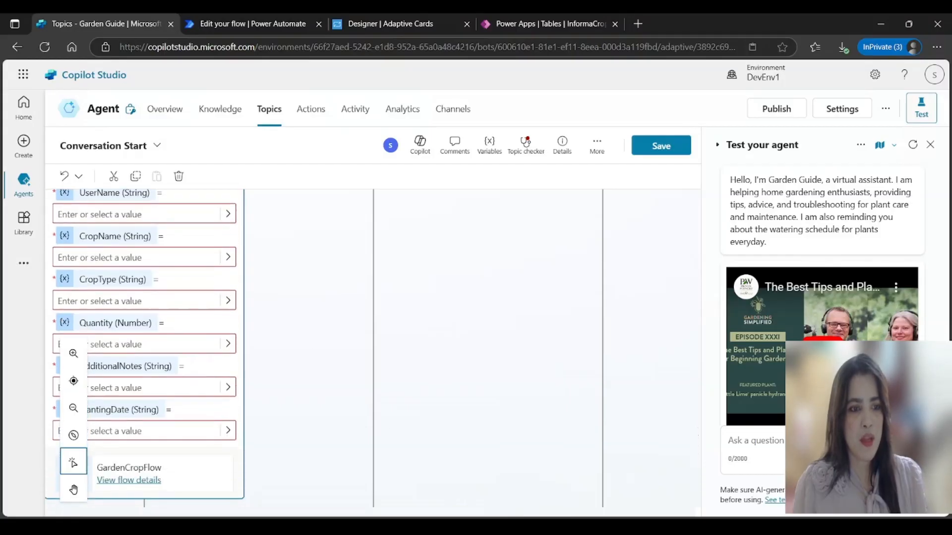
{"action": "scroll", "coordinate": [336, 408], "scroll_direction": "left", "scroll_amount": 2}
{"action": "scroll", "coordinate": [335, 408], "scroll_direction": "up", "scroll_amount": 5}
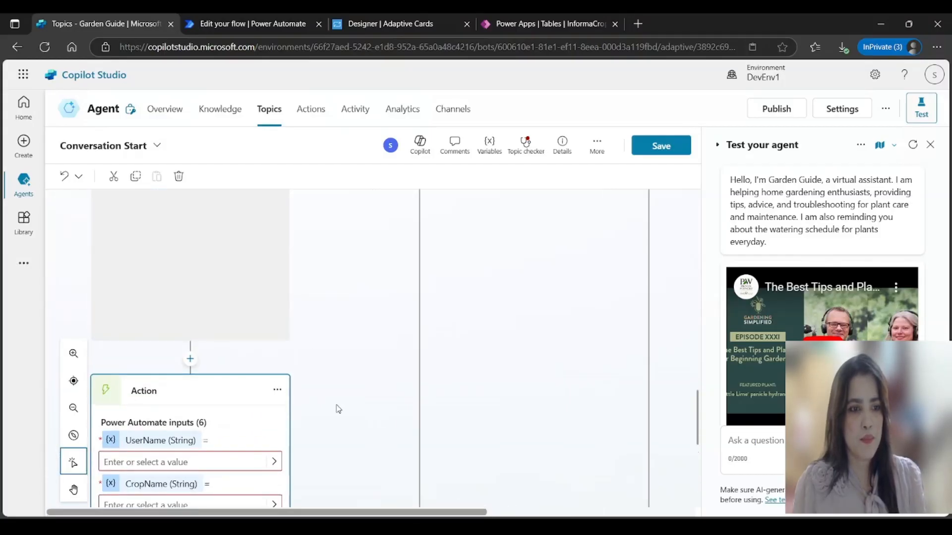
{"action": "scroll", "coordinate": [336, 408], "scroll_direction": "down", "scroll_amount": 3}
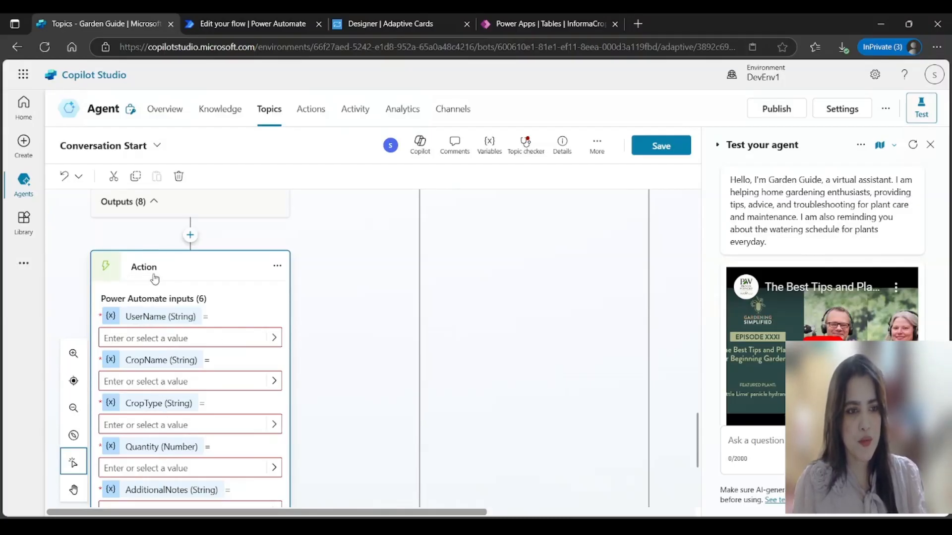
Step: Map the UserName, CropName and CropType inputs to Global.userName, Global.cropName and Global.cropType
{"action": "scroll", "coordinate": [184, 419], "scroll_direction": "down", "scroll_amount": 1}
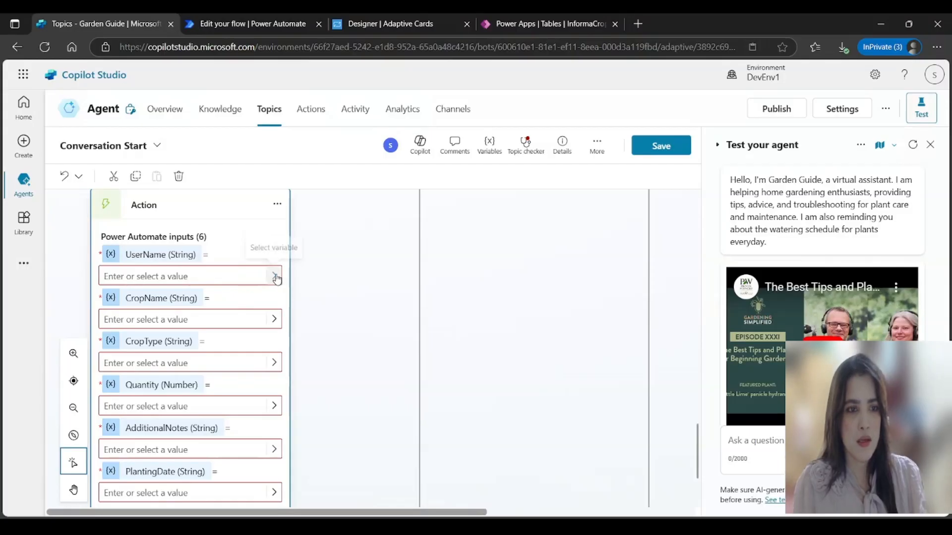
{"action": "left_click", "coordinate": [274, 277]}
{"action": "scroll", "coordinate": [353, 327], "scroll_direction": "down", "scroll_amount": 5}
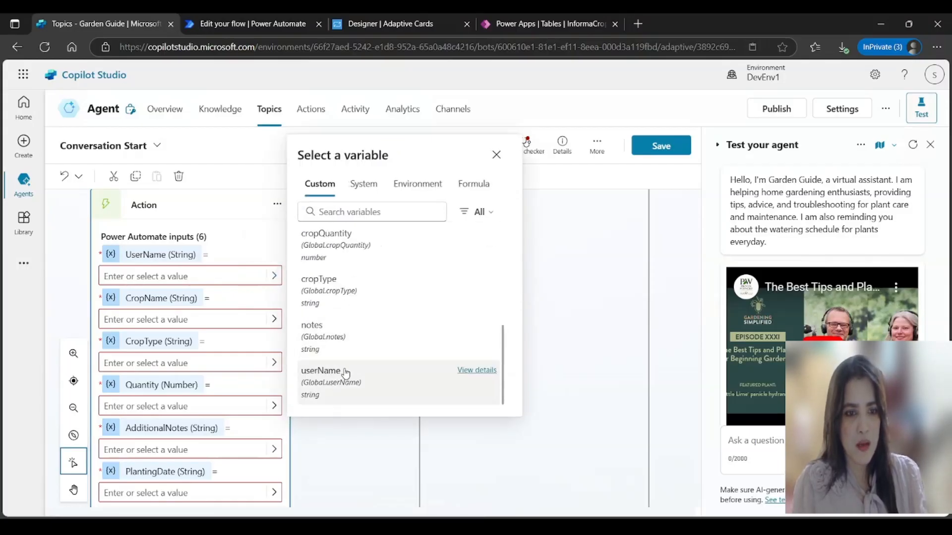
{"action": "left_click", "coordinate": [344, 375]}
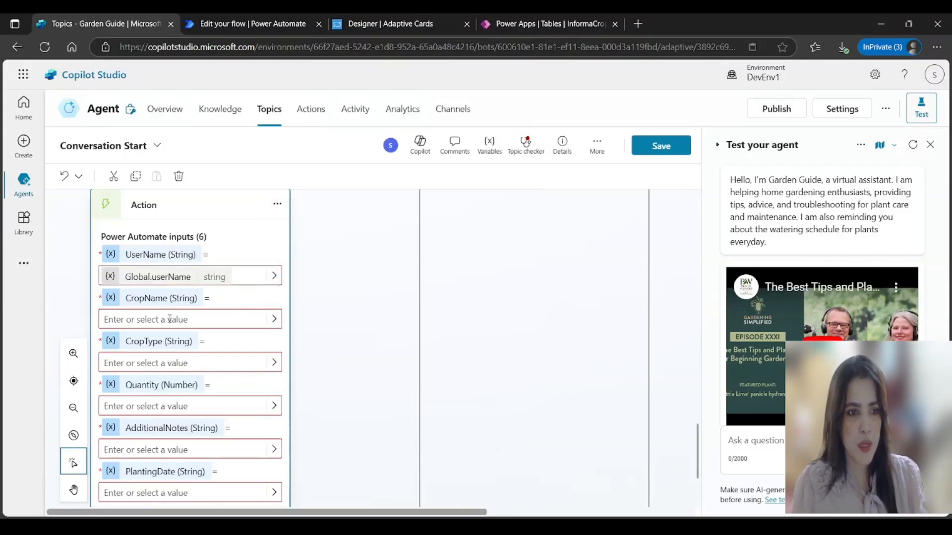
{"action": "left_click", "coordinate": [274, 319]}
{"action": "scroll", "coordinate": [362, 391], "scroll_direction": "down", "scroll_amount": 5}
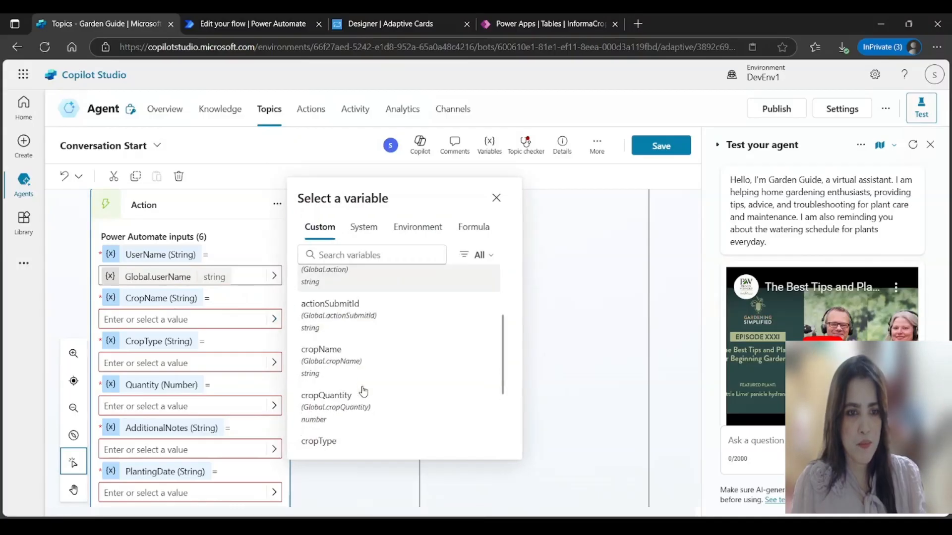
{"action": "scroll", "coordinate": [363, 391], "scroll_direction": "up", "scroll_amount": 3}
{"action": "left_click", "coordinate": [322, 423]}
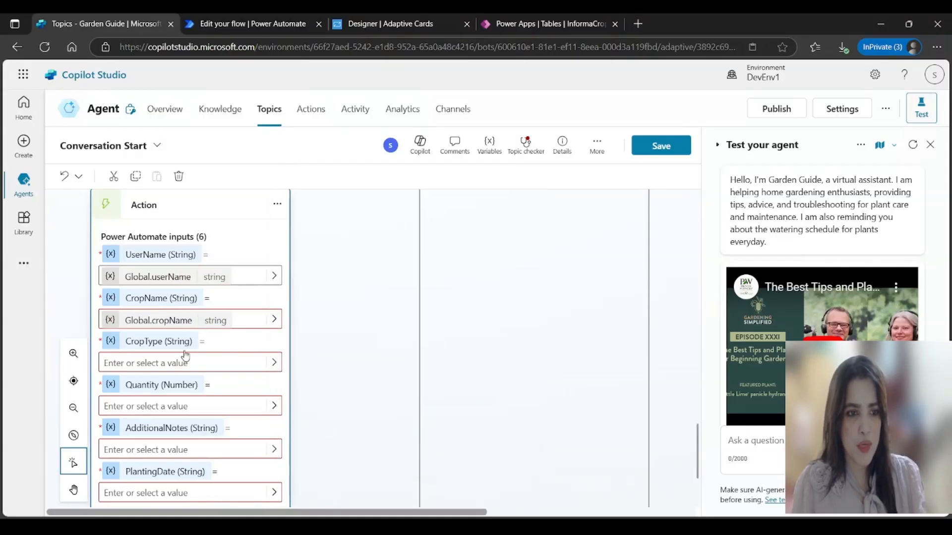
{"action": "left_click", "coordinate": [276, 366]}
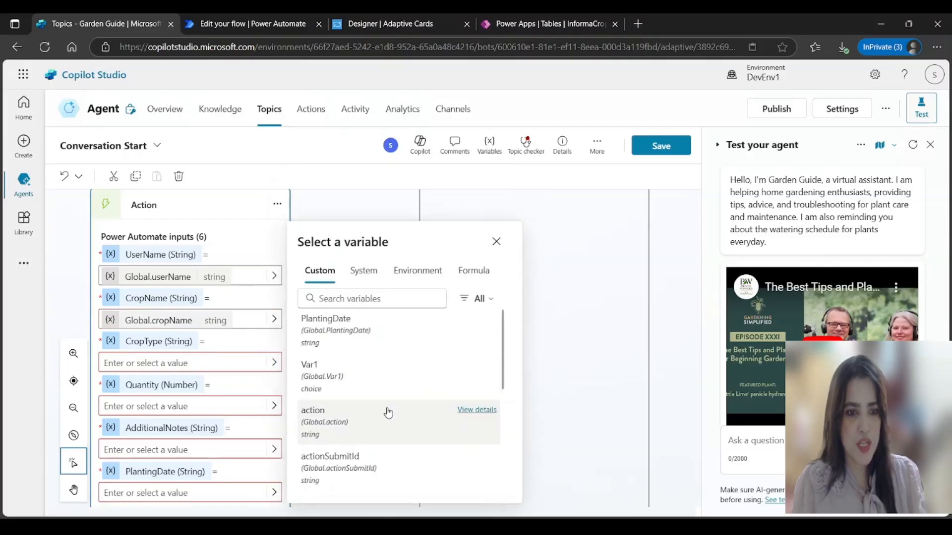
{"action": "scroll", "coordinate": [387, 414], "scroll_direction": "down", "scroll_amount": 3}
{"action": "left_click", "coordinate": [330, 482]}
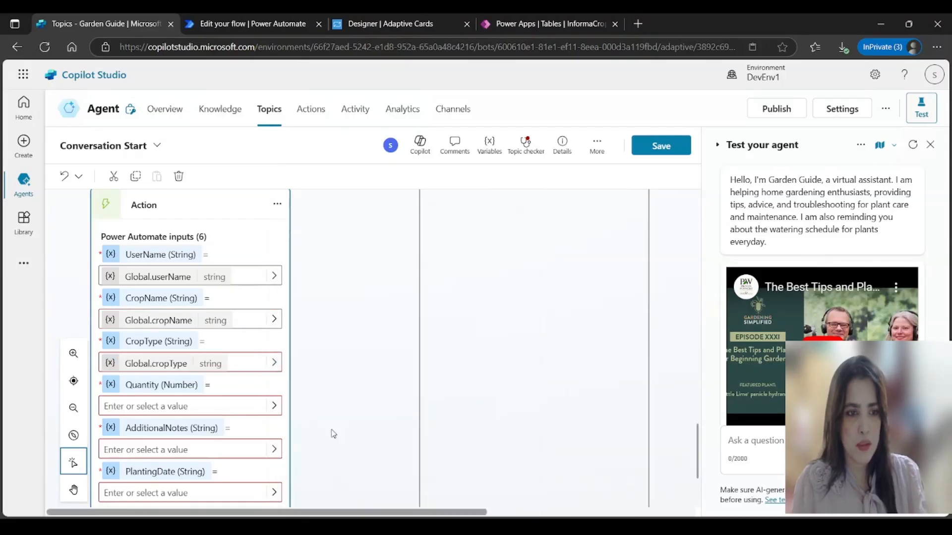
Step: Map Quantity, AdditionalNotes and PlantingDate to Global.cropQuantity, Global.notes and Global.PlantingDate, then save
{"action": "left_click", "coordinate": [218, 407]}
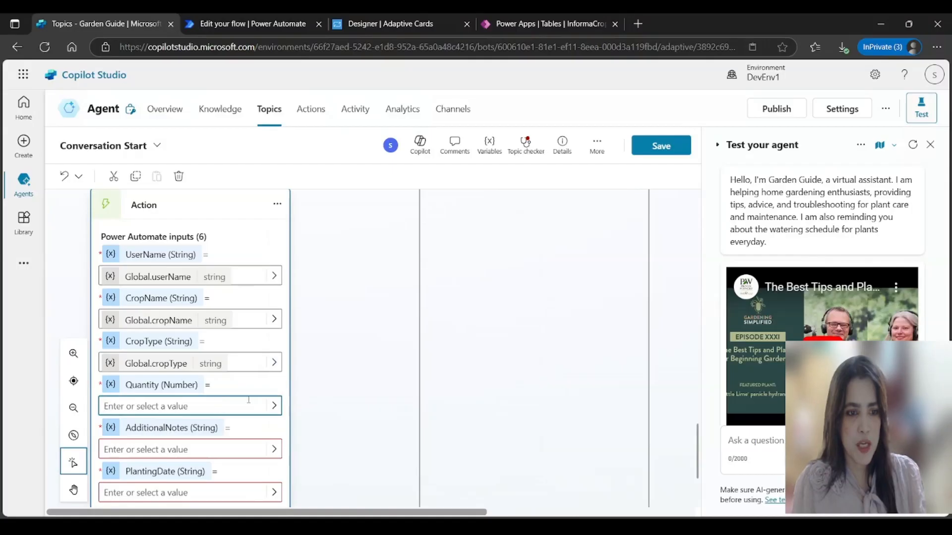
{"action": "left_click", "coordinate": [274, 405]}
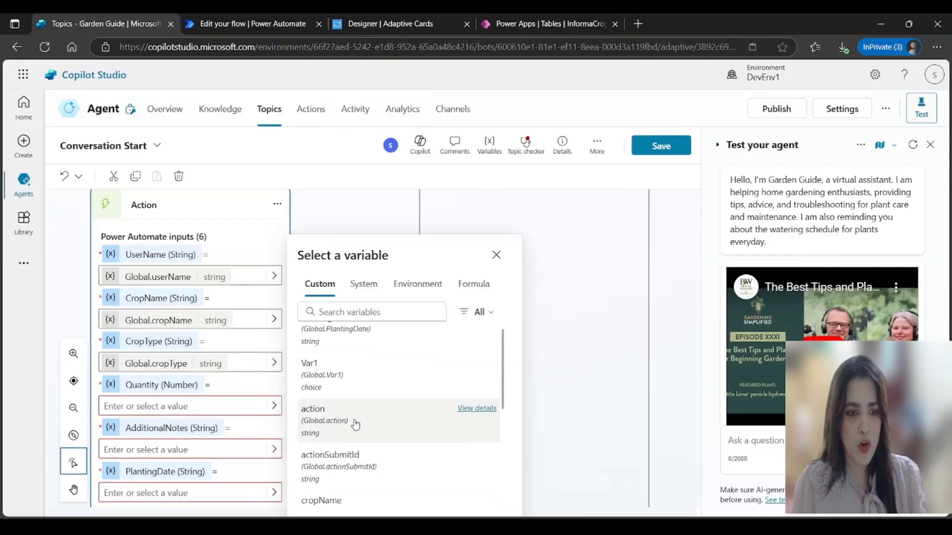
{"action": "scroll", "coordinate": [356, 425], "scroll_direction": "down", "scroll_amount": 3}
{"action": "left_click", "coordinate": [347, 385]}
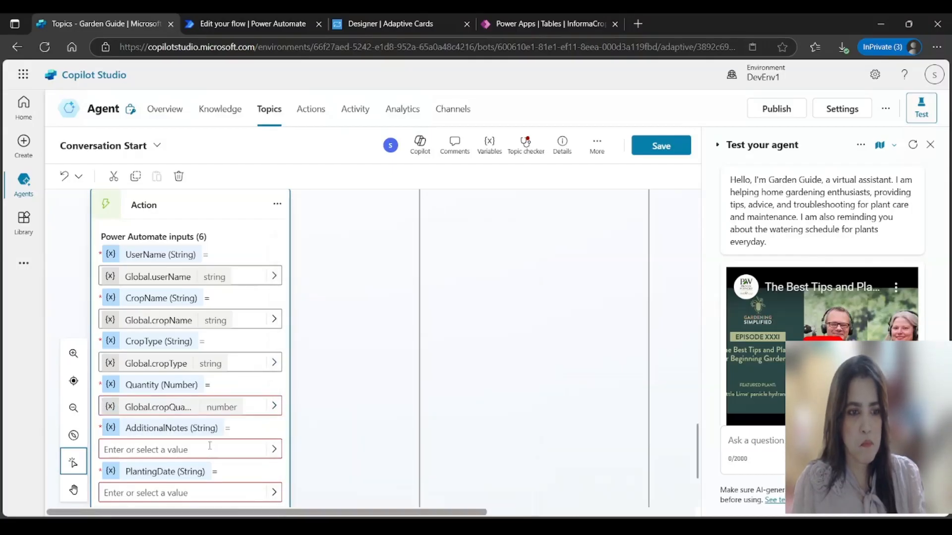
{"action": "left_click", "coordinate": [274, 449]}
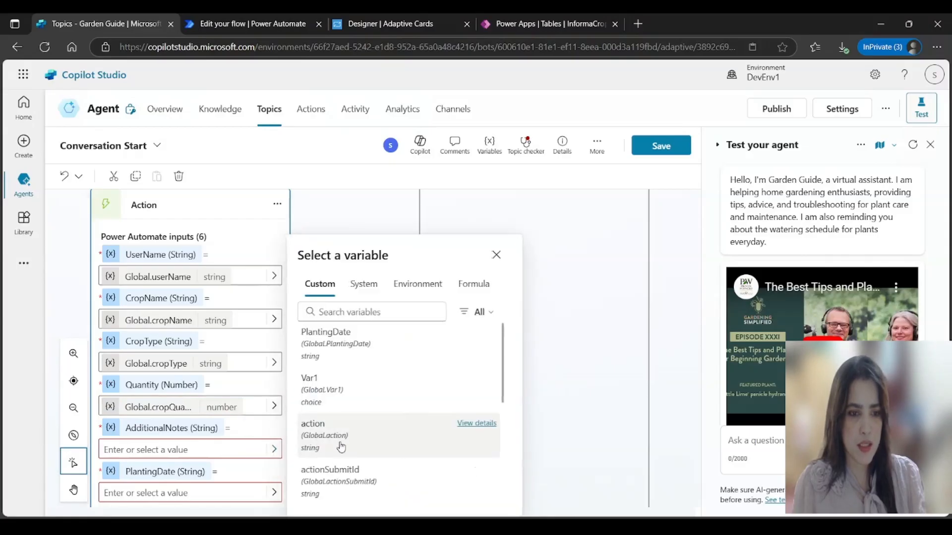
{"action": "scroll", "coordinate": [337, 455], "scroll_direction": "down", "scroll_amount": 3}
{"action": "left_click", "coordinate": [327, 466]}
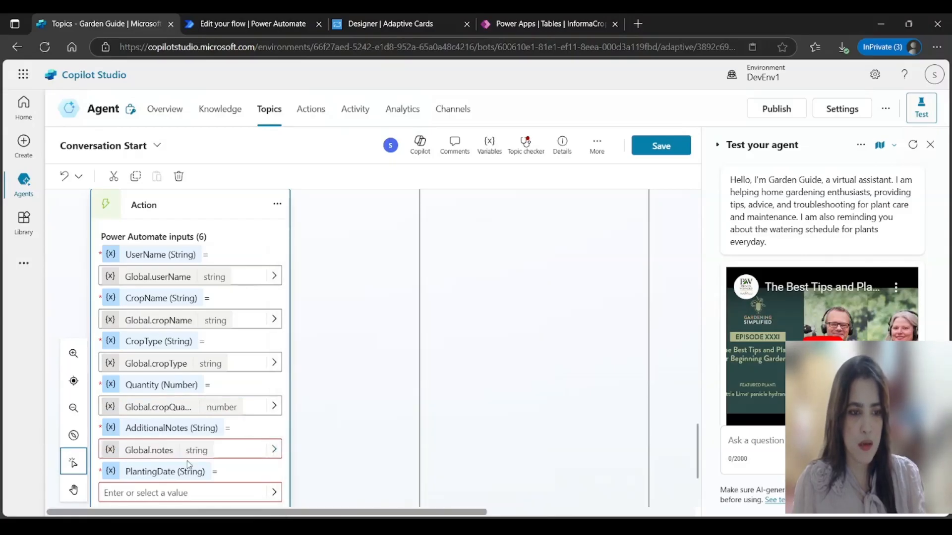
{"action": "left_click", "coordinate": [274, 493]}
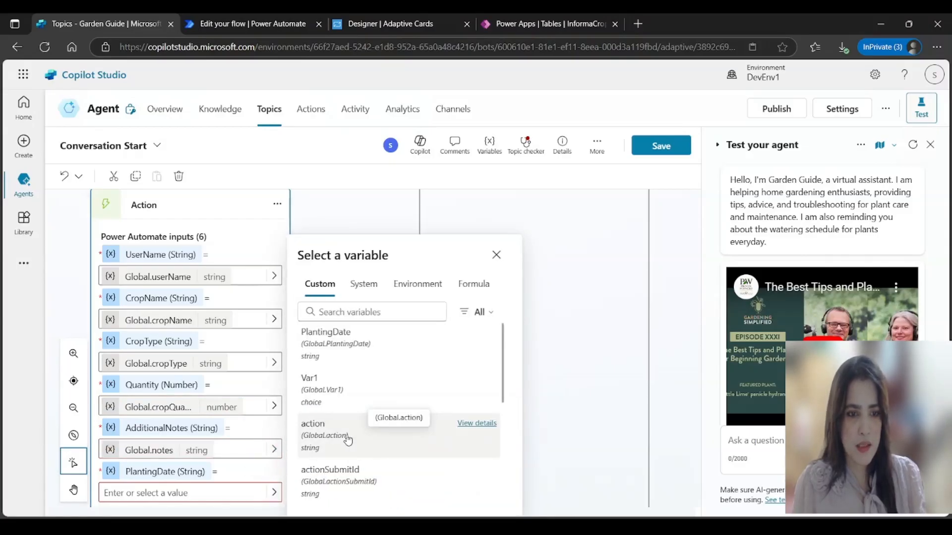
{"action": "left_click", "coordinate": [368, 347]}
{"action": "scroll", "coordinate": [267, 399], "scroll_direction": "down", "scroll_amount": 3}
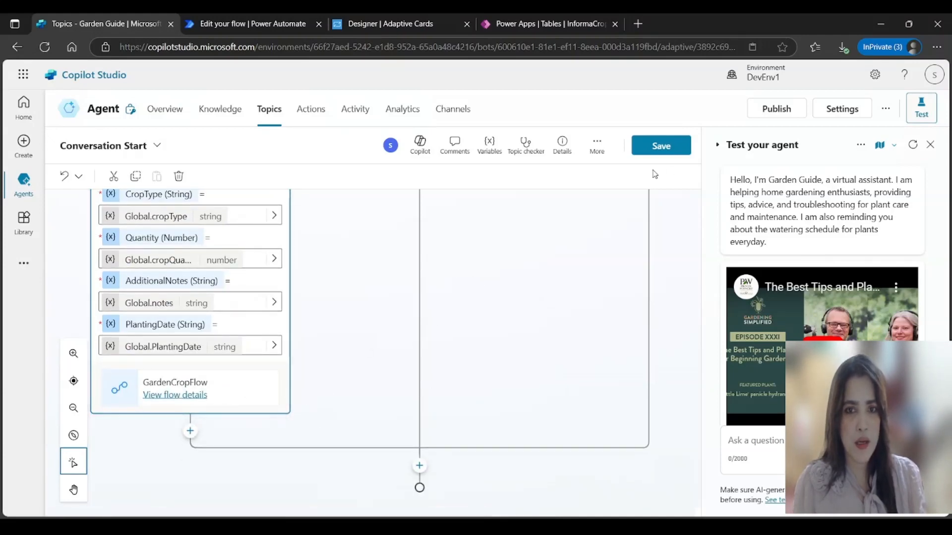
{"action": "left_click", "coordinate": [661, 146]}
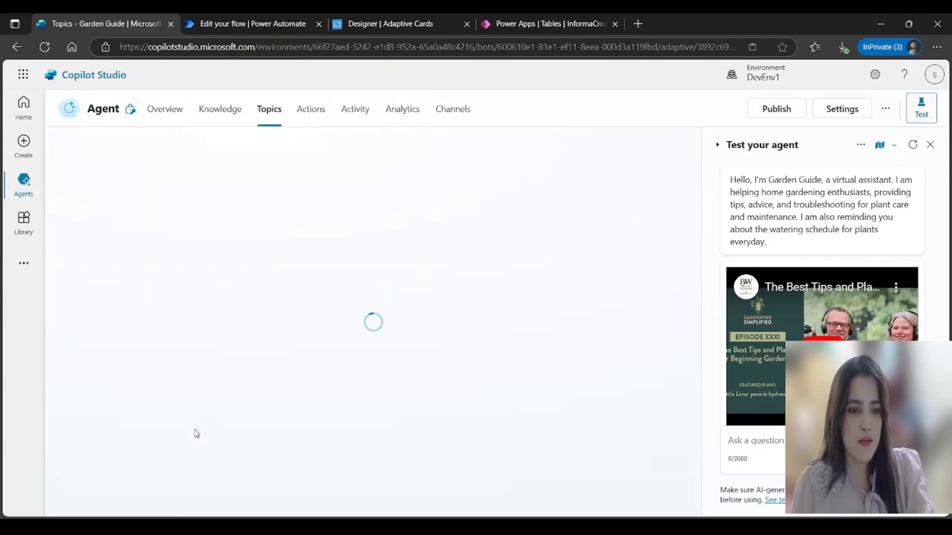
Step: Add a message after GardenCropFlow confirming the crop was successfully submitted, and save the topic
{"action": "scroll", "coordinate": [294, 378], "scroll_direction": "down", "scroll_amount": 5}
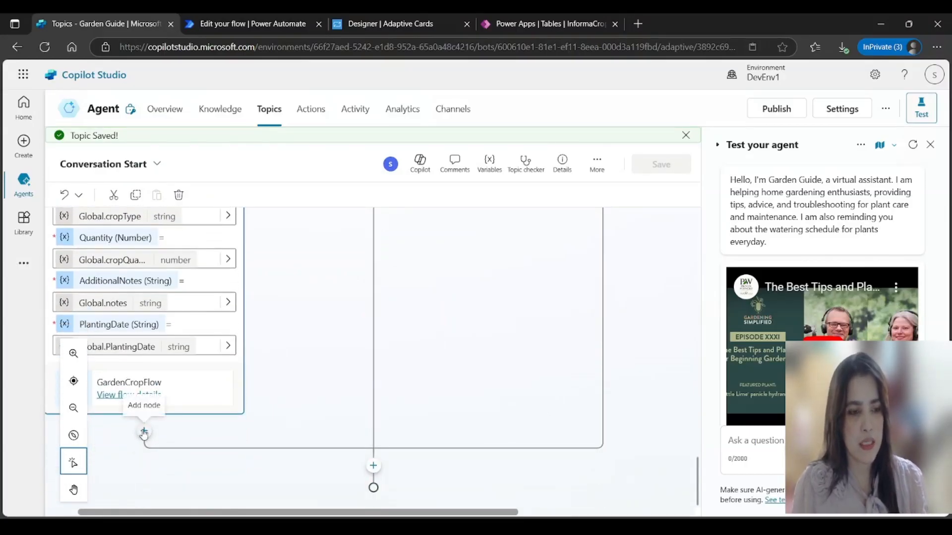
{"action": "left_click", "coordinate": [143, 433]}
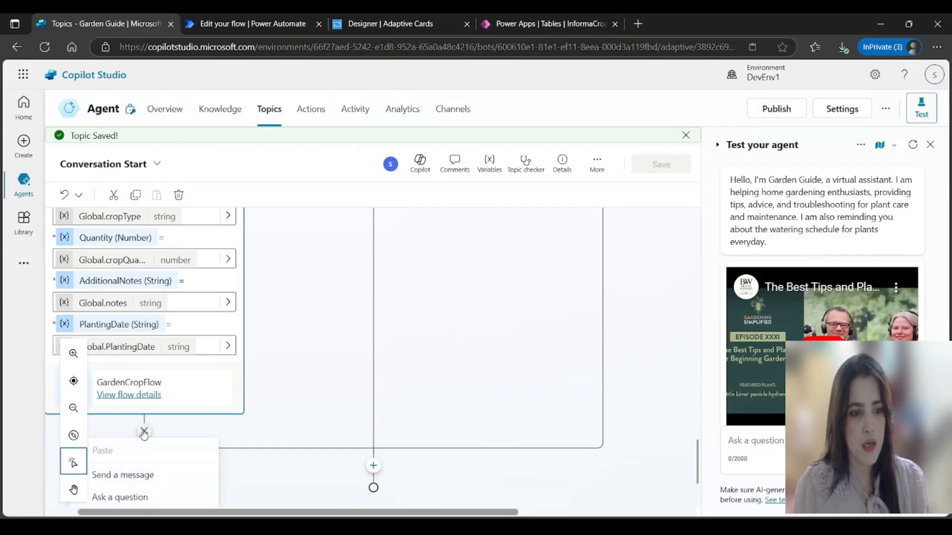
{"action": "left_click", "coordinate": [140, 476]}
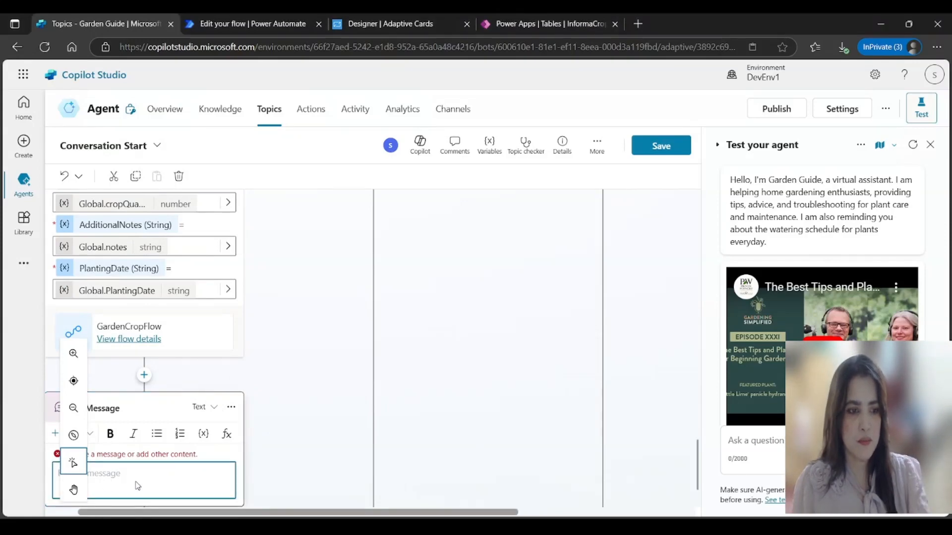
{"action": "scroll", "coordinate": [134, 473], "scroll_direction": "up", "scroll_amount": 1}
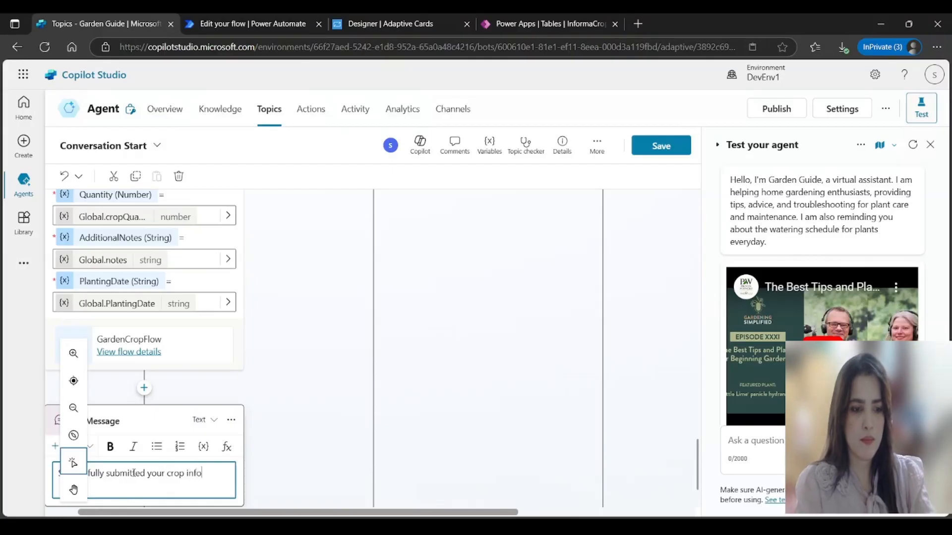
{"action": "type", "text": "on."}
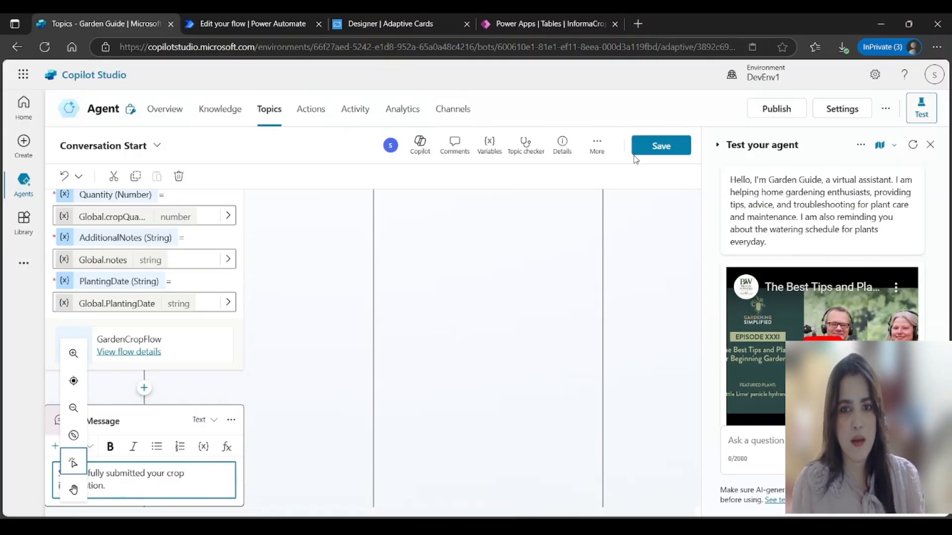
{"action": "left_click", "coordinate": [661, 146]}
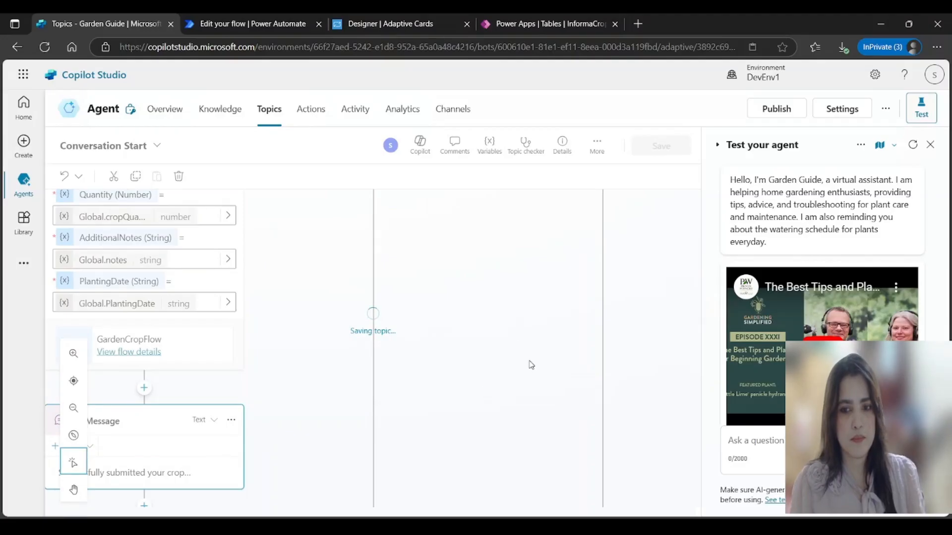
{"action": "scroll", "coordinate": [405, 358], "scroll_direction": "down", "scroll_amount": 5}
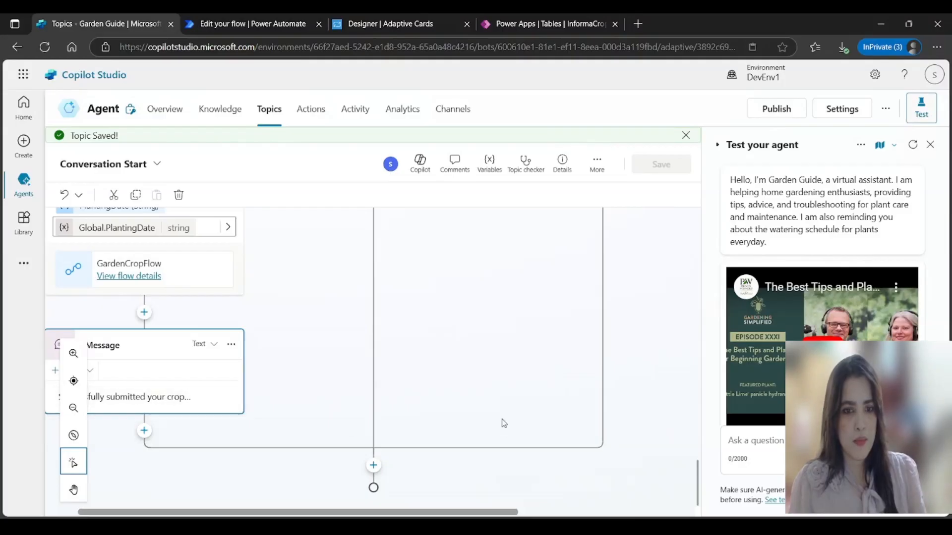
{"action": "scroll", "coordinate": [597, 406], "scroll_direction": "up", "scroll_amount": 10}
{"action": "scroll", "coordinate": [627, 379], "scroll_direction": "up", "scroll_amount": 15}
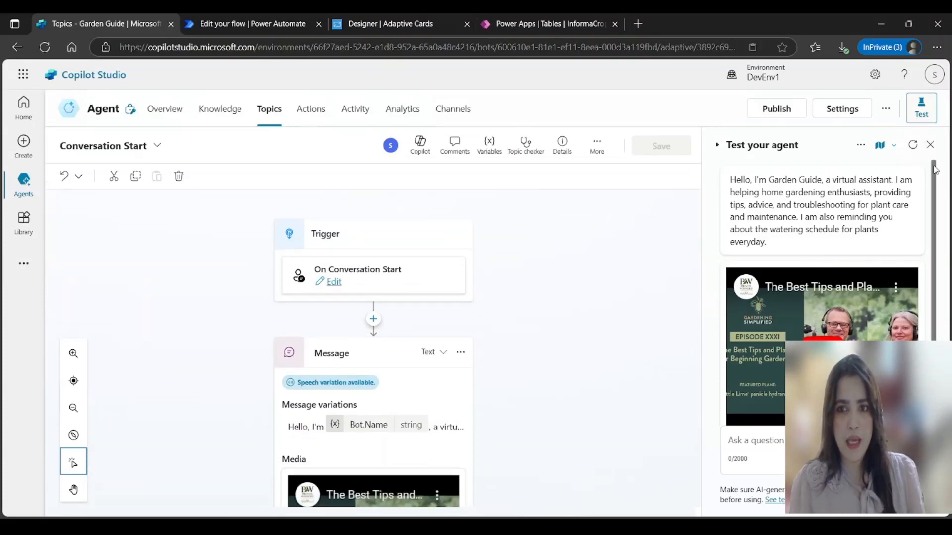
Step: Restart the agent test chat and get ready to reply to the agent's question
{"action": "left_click", "coordinate": [913, 146]}
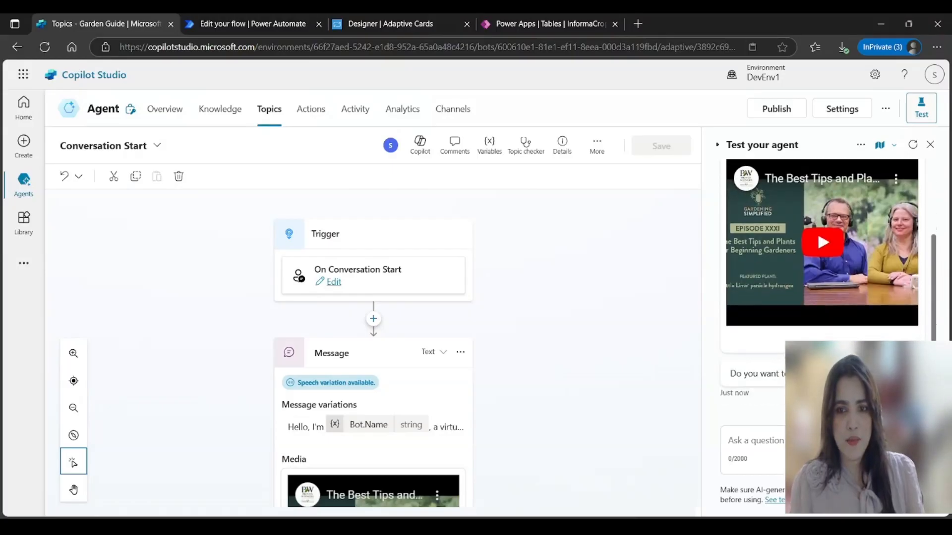
{"action": "scroll", "coordinate": [827, 192], "scroll_direction": "up", "scroll_amount": 5}
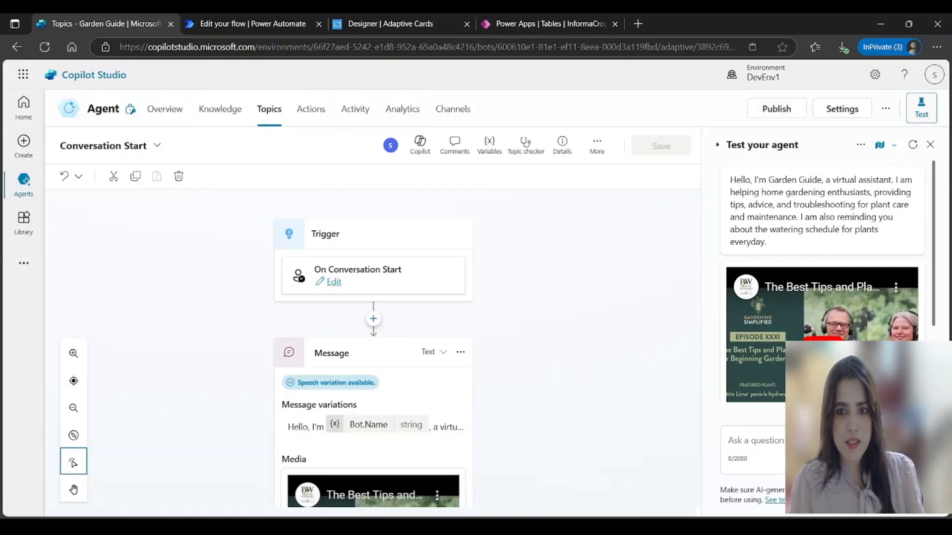
{"action": "left_click_drag", "start_coordinate": [934, 270], "coordinate": [934, 347]}
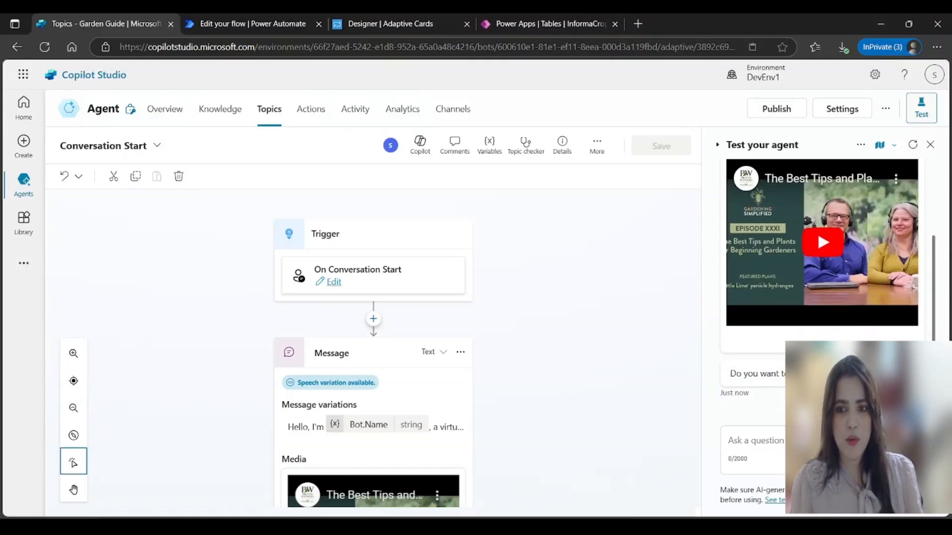
{"action": "left_click", "coordinate": [757, 441]}
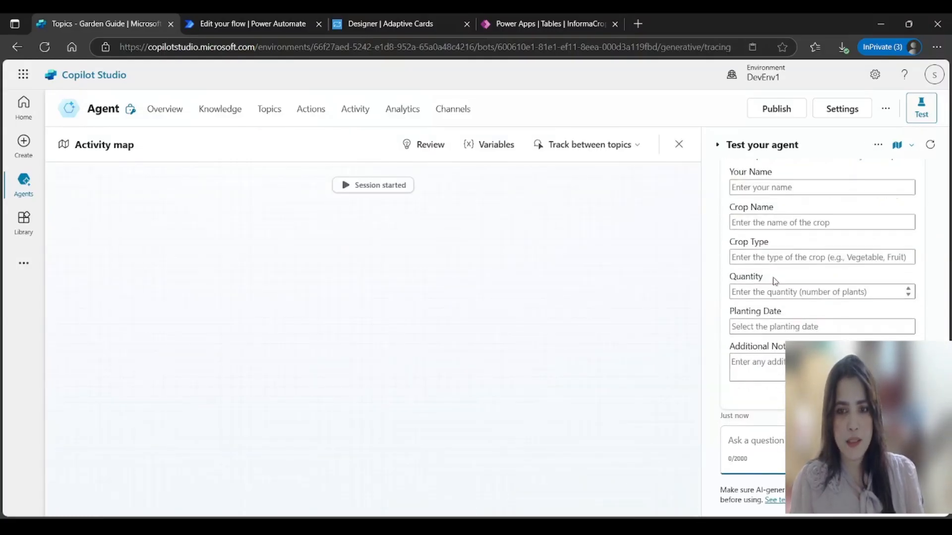
Step: In the test form, enter the user's name, crop name Lotus and crop type Flowering plant
{"action": "scroll", "coordinate": [925, 280], "scroll_direction": "up", "scroll_amount": 8}
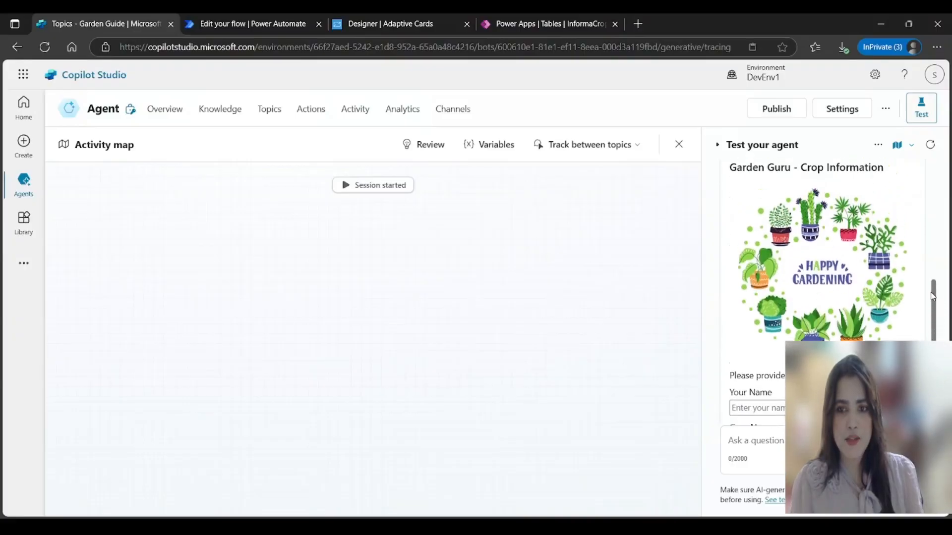
{"action": "scroll", "coordinate": [924, 280], "scroll_direction": "down", "scroll_amount": 5}
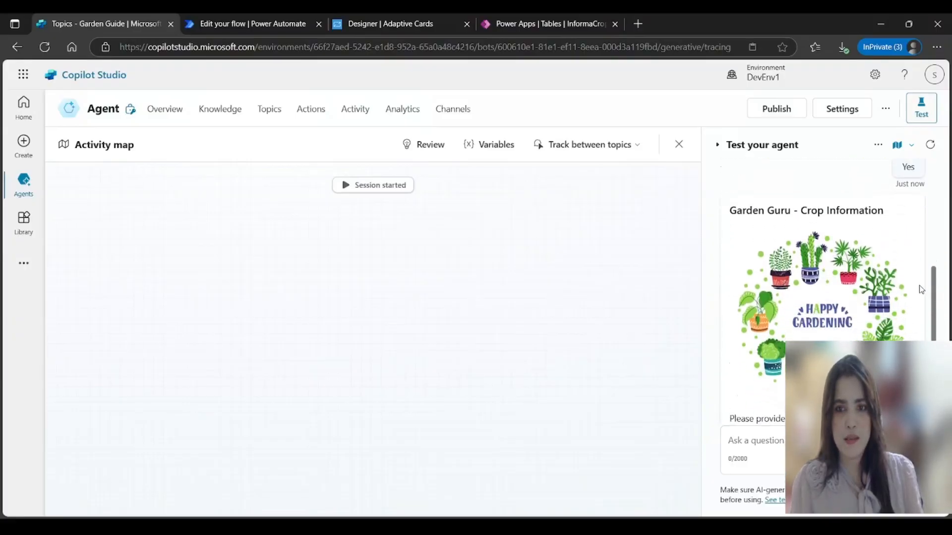
{"action": "scroll", "coordinate": [930, 326], "scroll_direction": "down", "scroll_amount": 1}
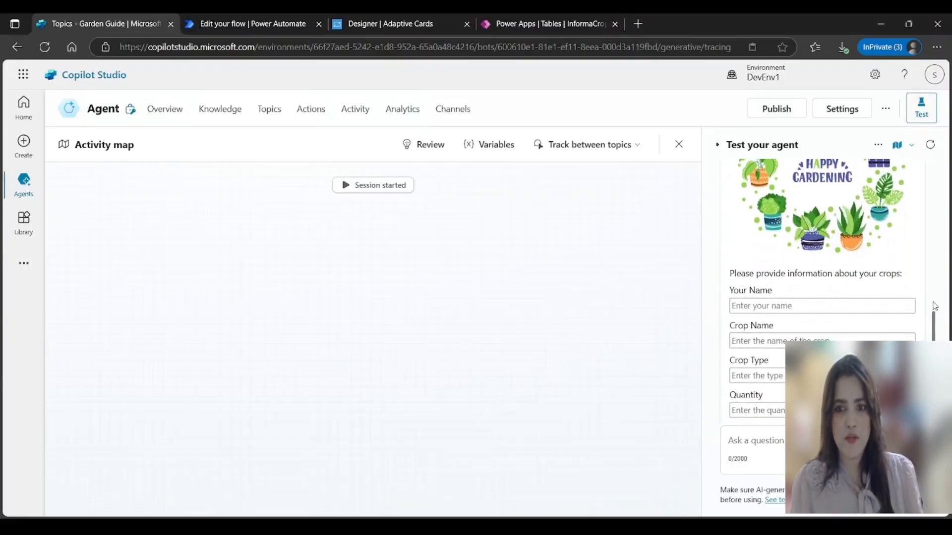
{"action": "left_click", "coordinate": [779, 307]}
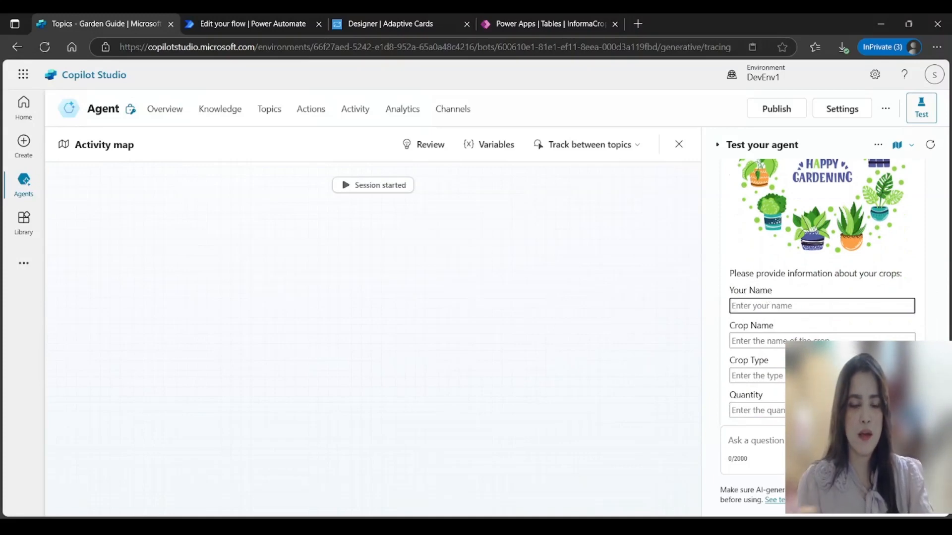
{"action": "type", "text": "Seena"}
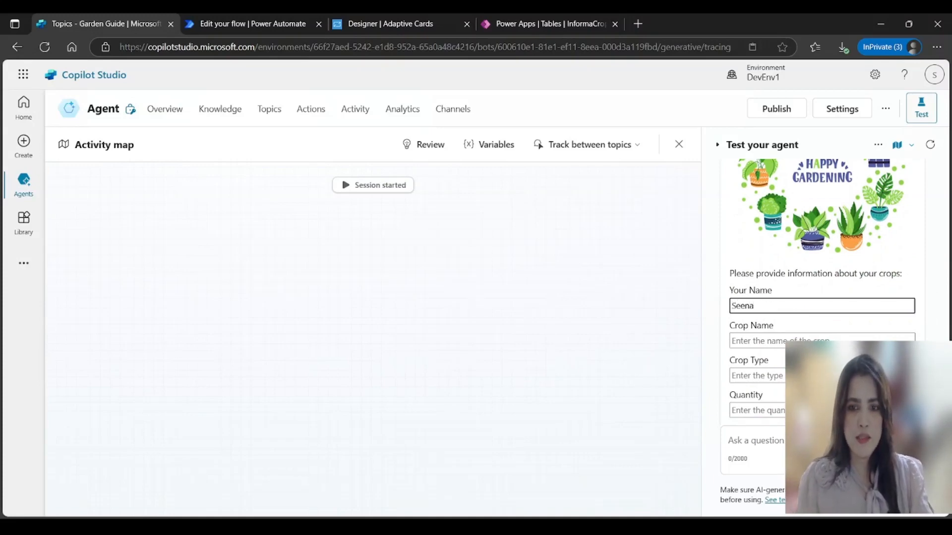
{"action": "left_click", "coordinate": [833, 340]}
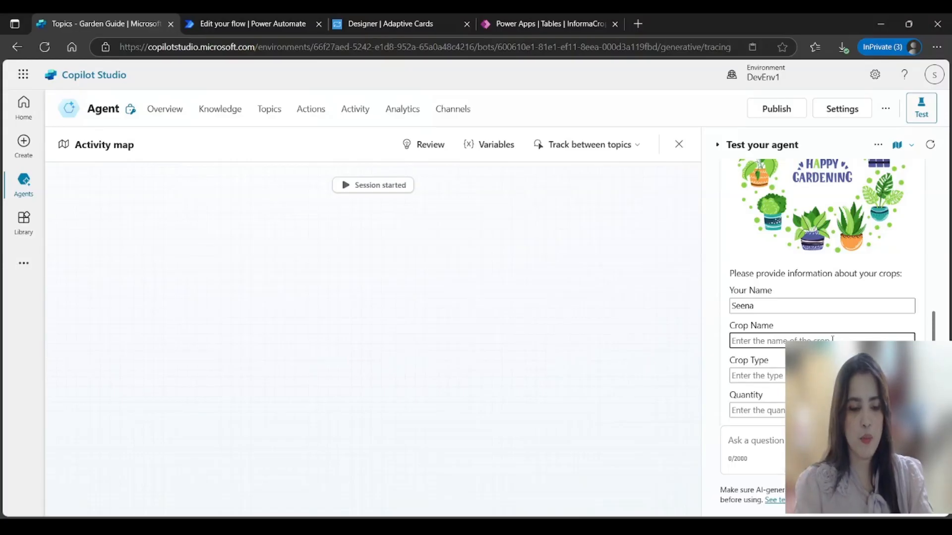
{"action": "type", "text": "Lotus"}
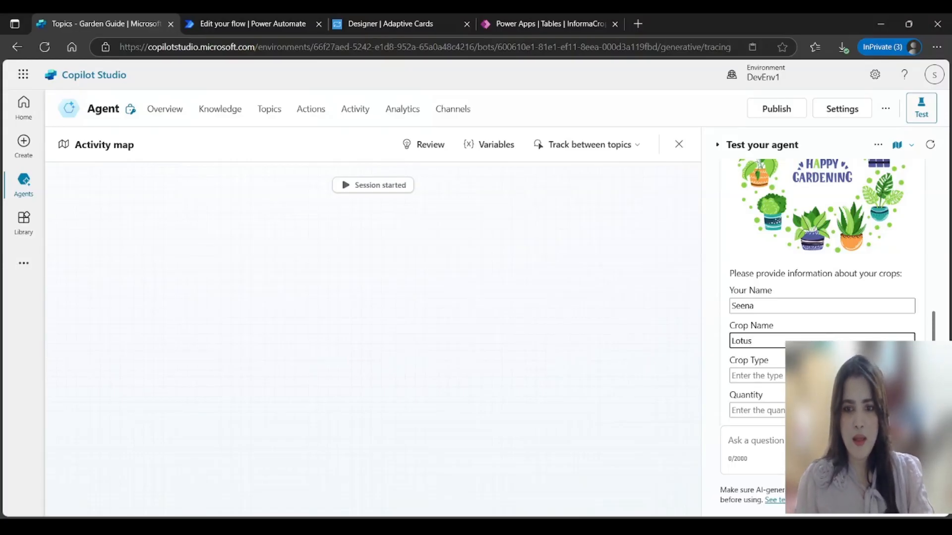
{"action": "left_click", "coordinate": [823, 376]}
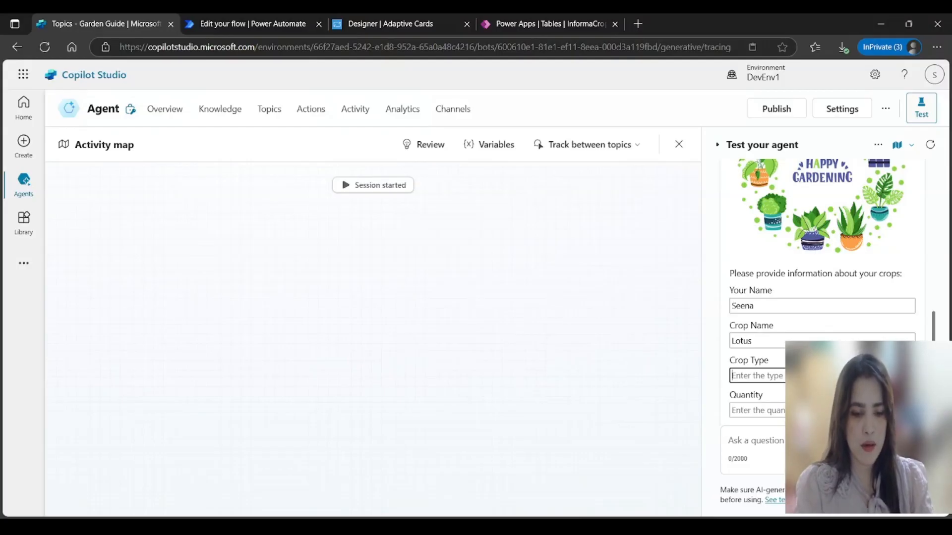
{"action": "type", "text": "Flower"}
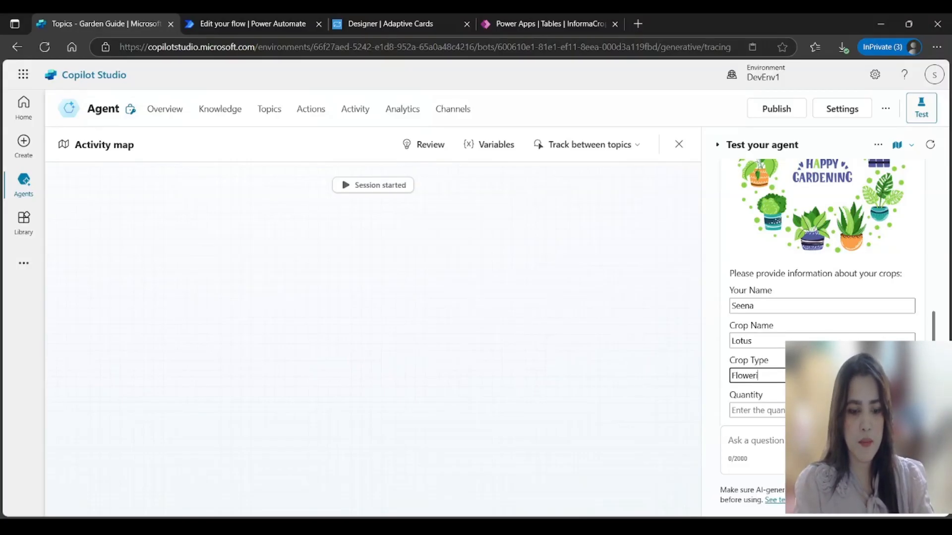
{"action": "type", "text": "ing plan"}
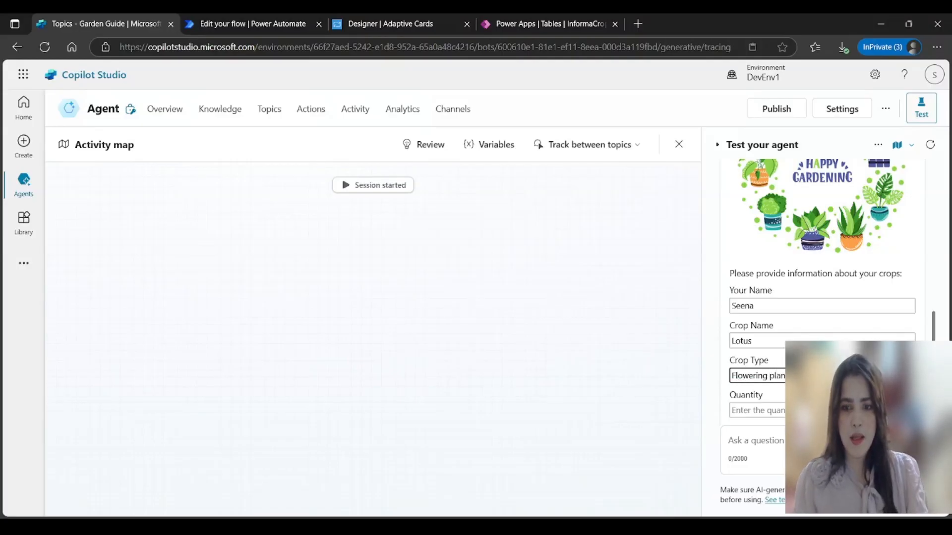
Step: Enter quantity 12, planting date 02/02/2025 and notes 'Pink color Lotus', submit, and switch to Power Apps
{"action": "left_click", "coordinate": [775, 411]}
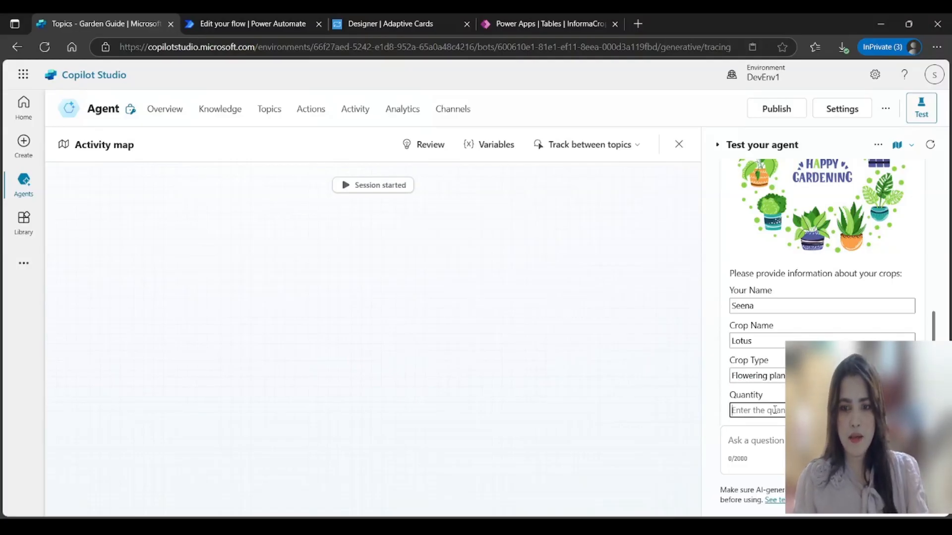
{"action": "type", "text": "12"}
{"action": "key", "text": "Tab"}
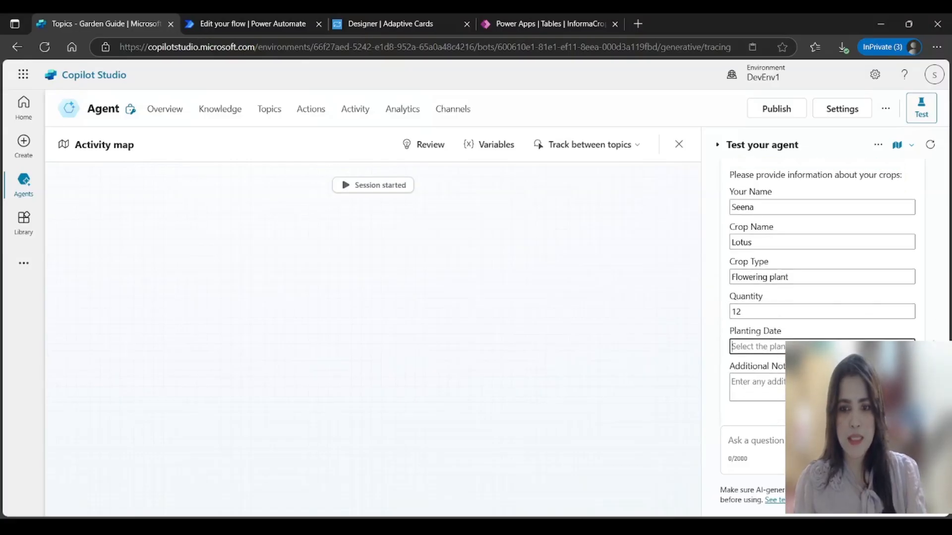
{"action": "type", "text": "02/02"}
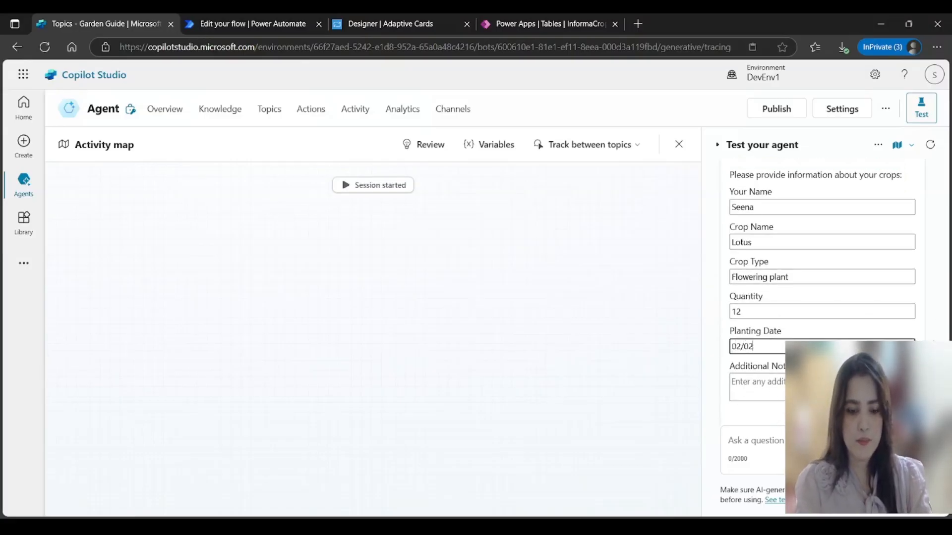
{"action": "type", "text": "/2025"}
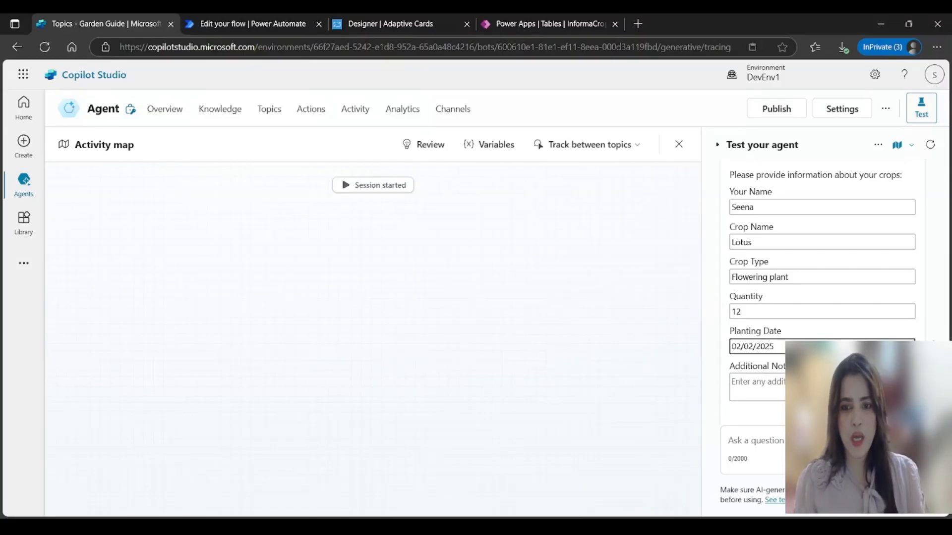
{"action": "key", "text": "Tab"}
{"action": "type", "text": "Pin"}
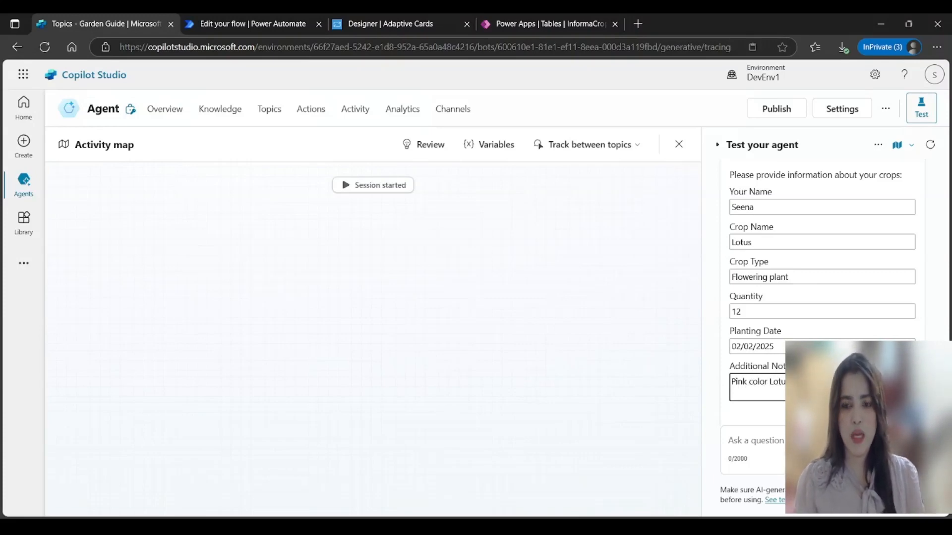
{"action": "left_click", "coordinate": [822, 413]}
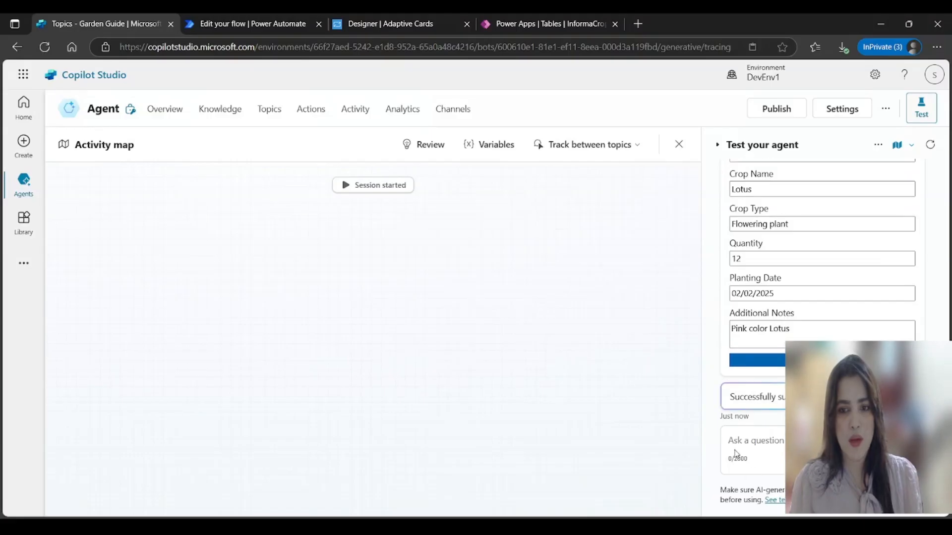
{"action": "left_click", "coordinate": [501, 23]}
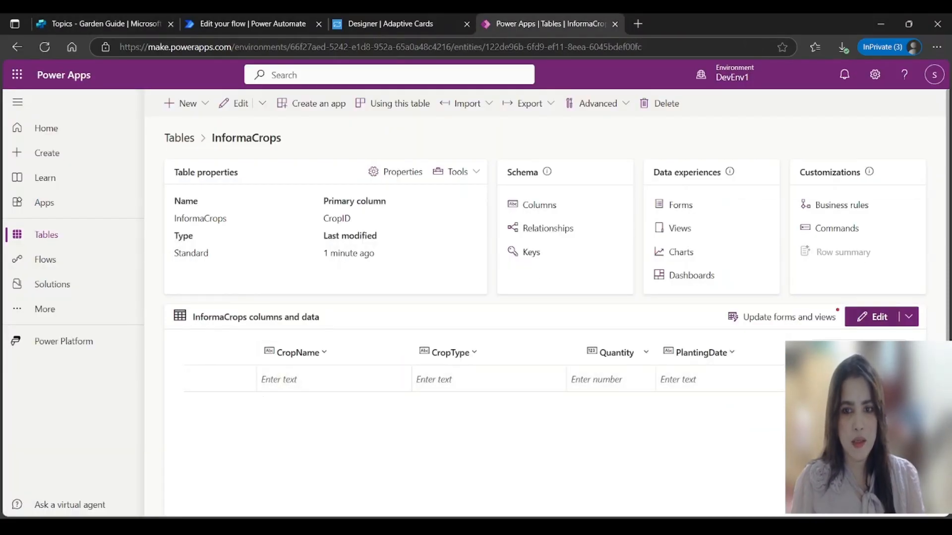
Step: Open the InformaCrops table rows to confirm the new Lotus entry, then return to Copilot Studio
{"action": "left_click", "coordinate": [875, 317]}
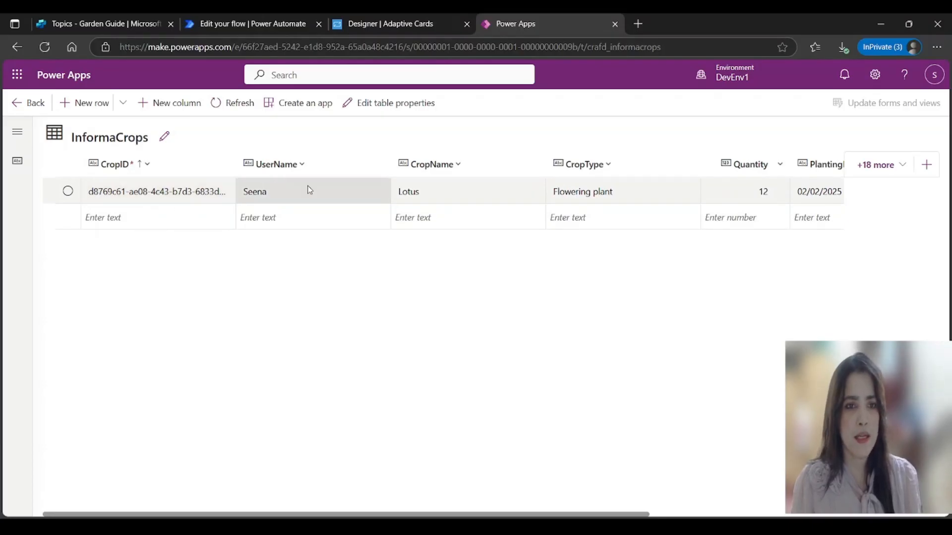
{"action": "mouse_move", "coordinate": [641, 515]}
{"action": "left_mouse_down"}
{"action": "mouse_move", "coordinate": [836, 516]}
{"action": "mouse_move", "coordinate": [640, 515]}
{"action": "left_mouse_up"}
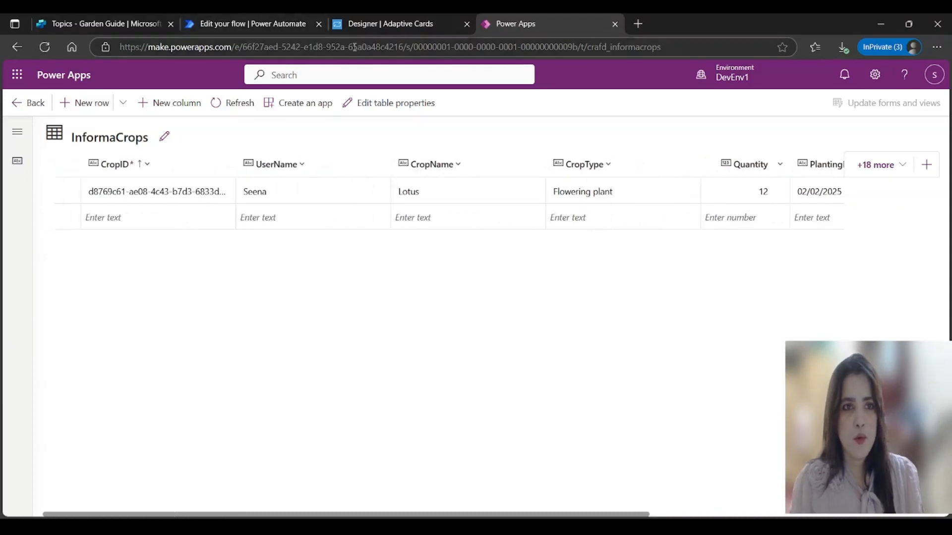
{"action": "left_click", "coordinate": [126, 24]}
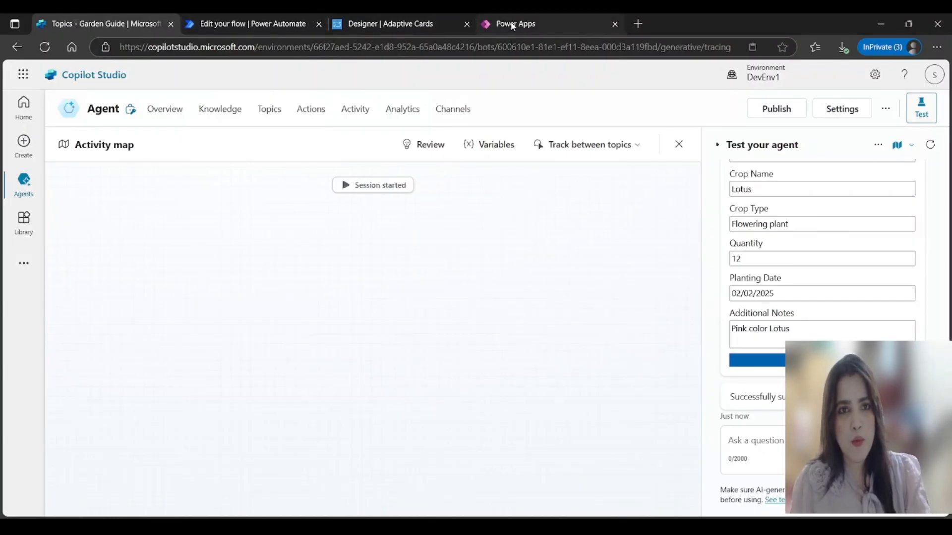
Step: Leave the GardenCropFlow designer for its details page and run history, then go to My flows
{"action": "left_click", "coordinate": [261, 25]}
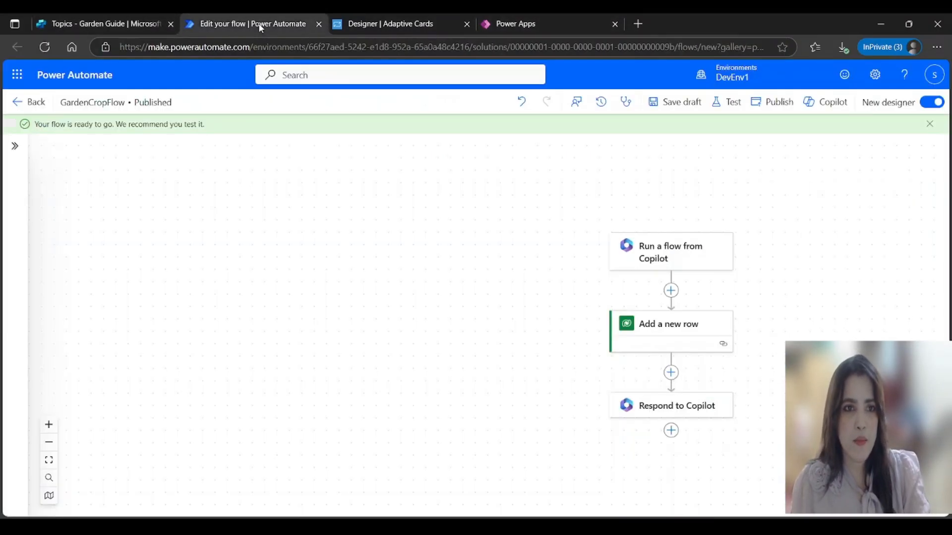
{"action": "left_click", "coordinate": [23, 100]}
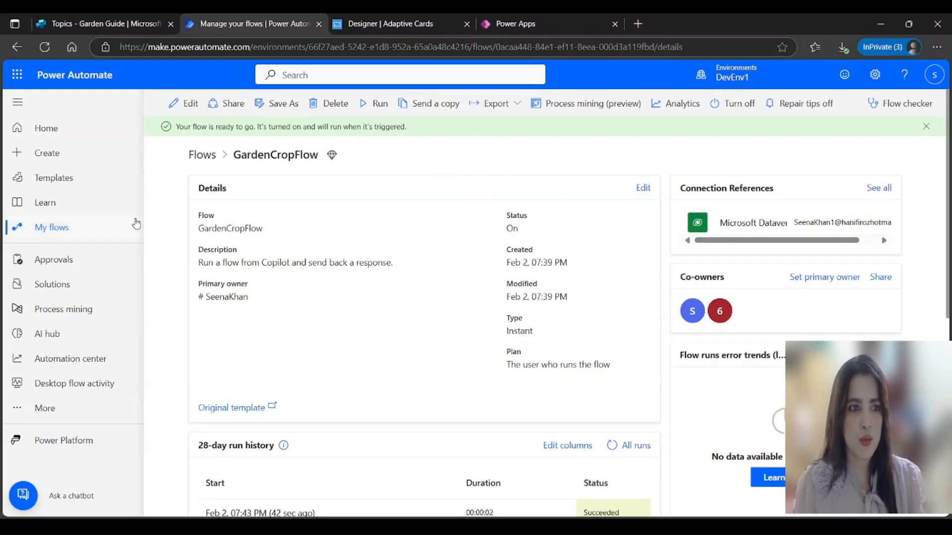
{"action": "left_click", "coordinate": [63, 229]}
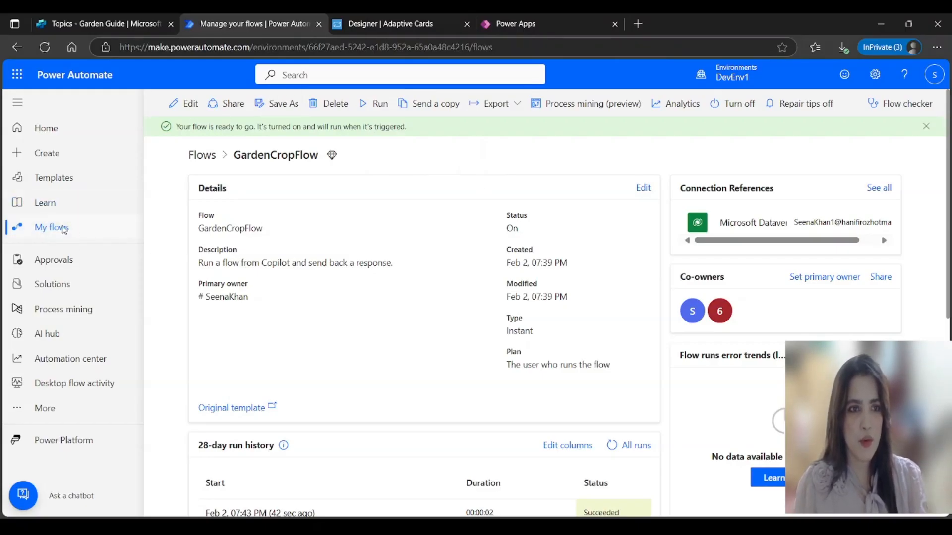
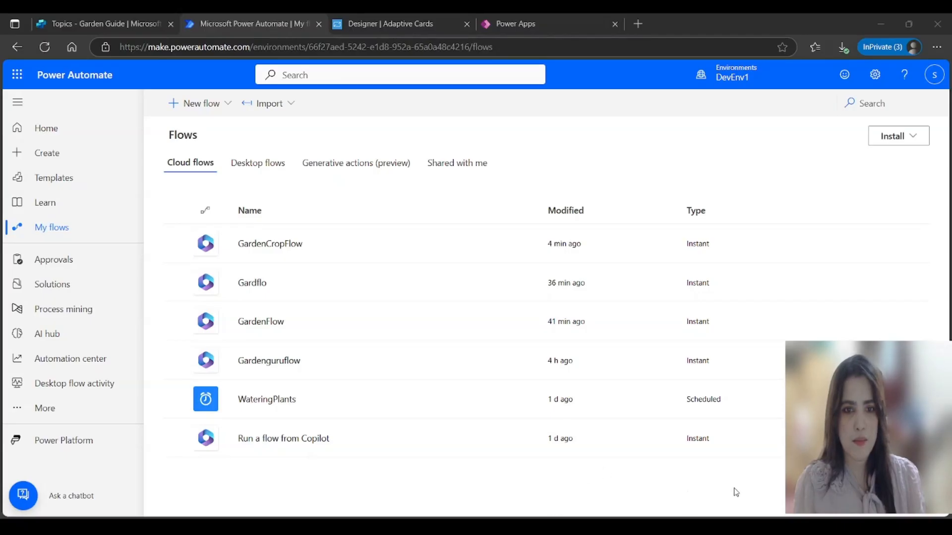
Step: Create a scheduled cloud flow named 'gardencropflow' that repeats every 1 day
{"action": "left_click", "coordinate": [229, 109]}
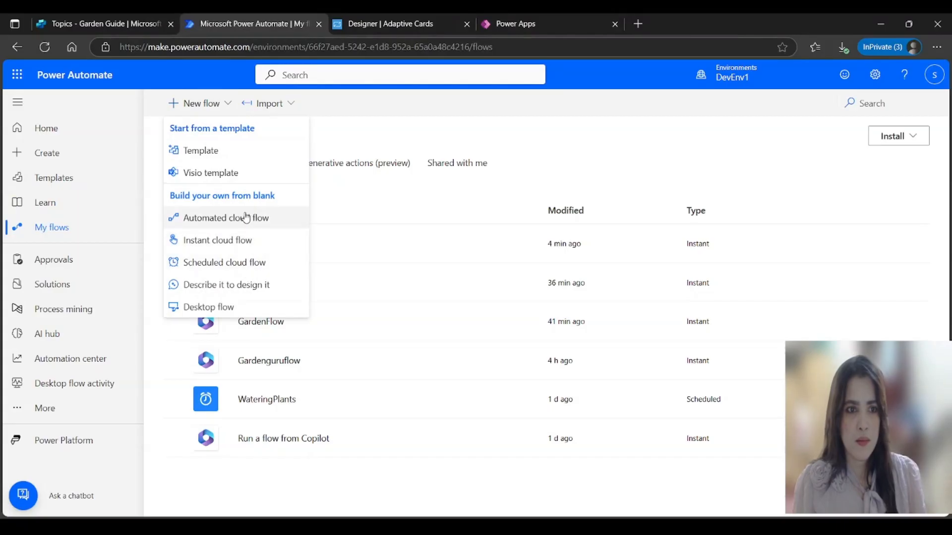
{"action": "left_click", "coordinate": [238, 263]}
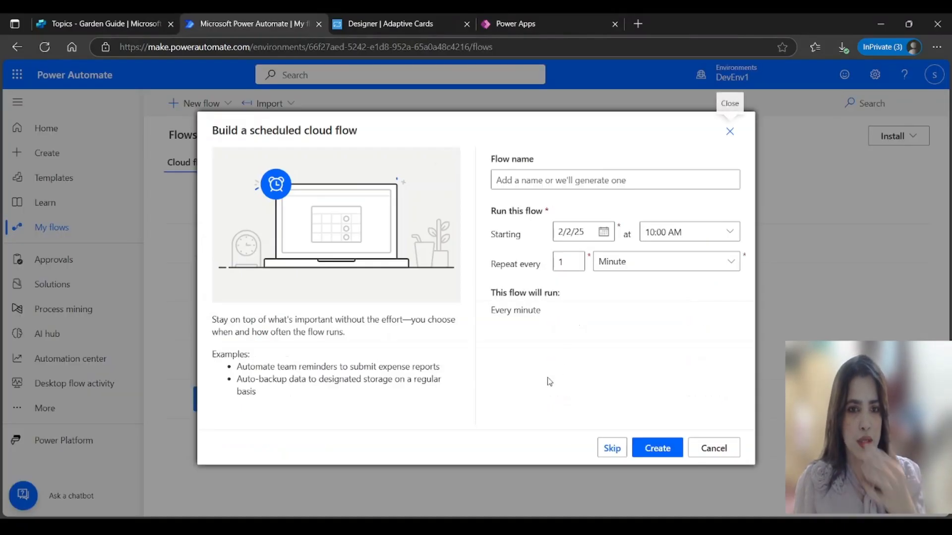
{"action": "left_click", "coordinate": [591, 183]}
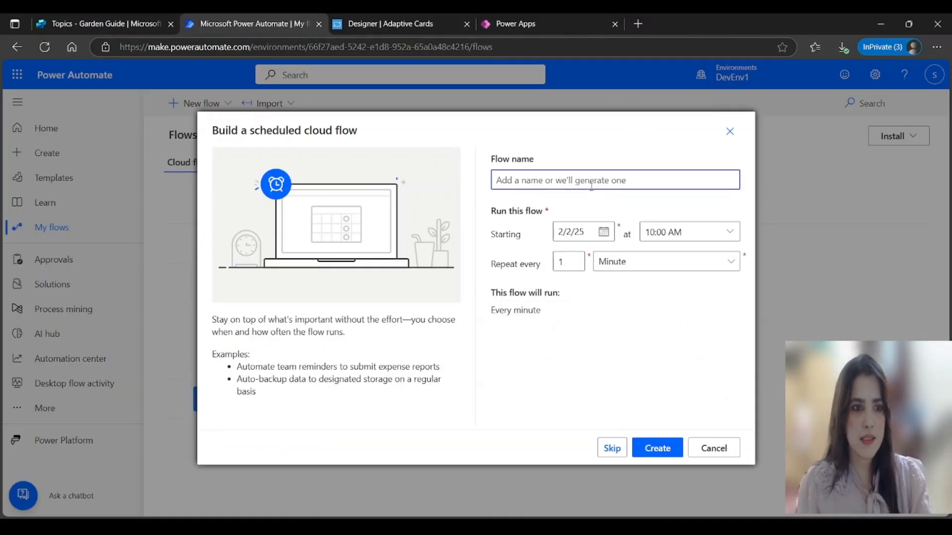
{"action": "type", "text": "gardenflow"}
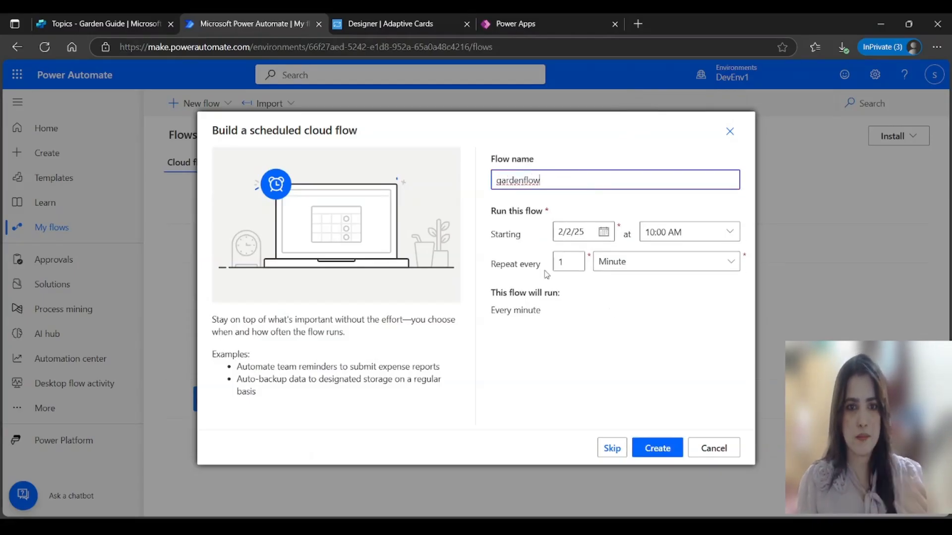
{"action": "left_click", "coordinate": [523, 180]}
{"action": "type", "text": "crop"}
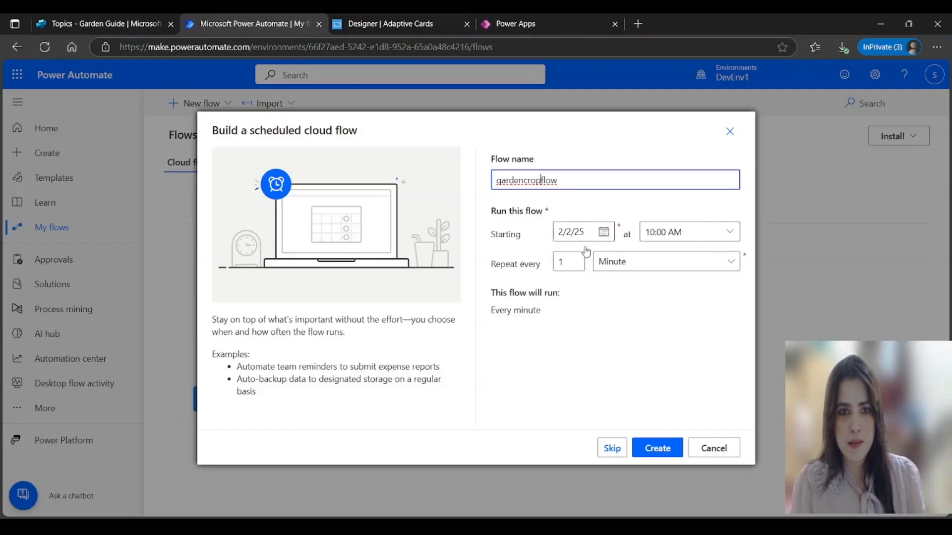
{"action": "left_click", "coordinate": [726, 262]}
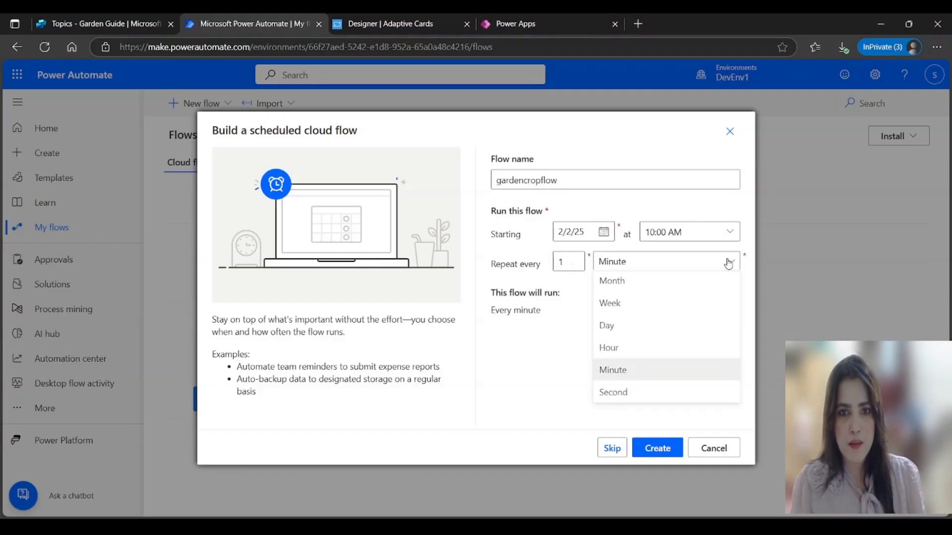
{"action": "left_click", "coordinate": [621, 329]}
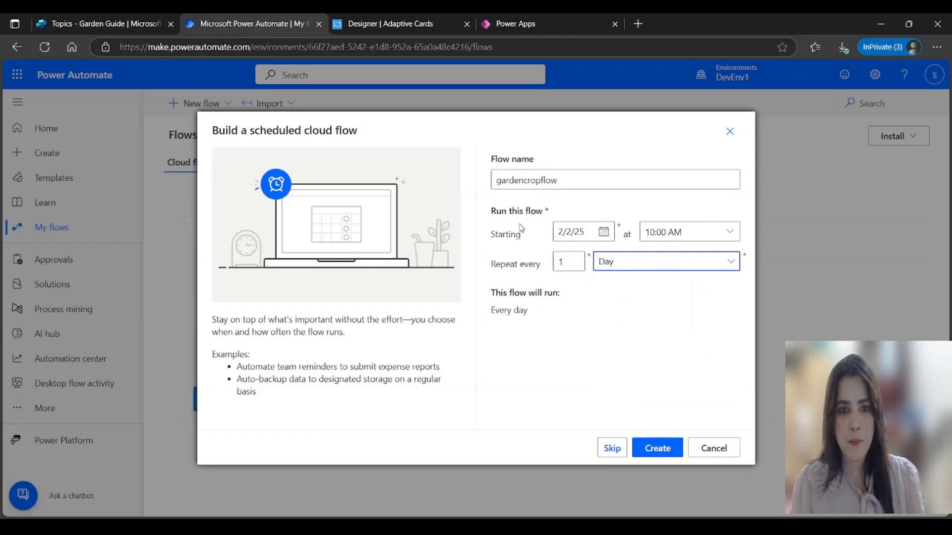
{"action": "left_click", "coordinate": [664, 451]}
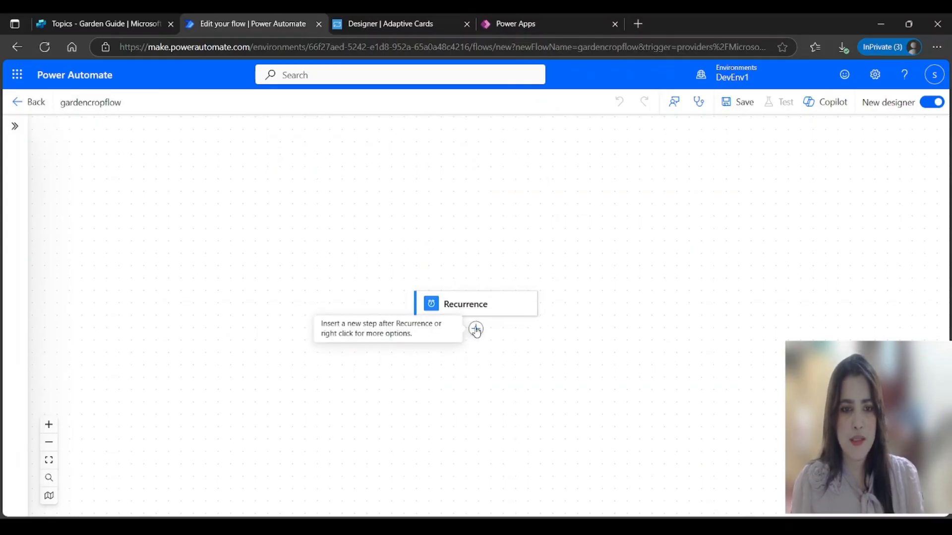
Step: After Recurrence, add the Twilio 'Send Text Message (SMS)' action, found by searching 'twilio'
{"action": "left_click", "coordinate": [476, 329]}
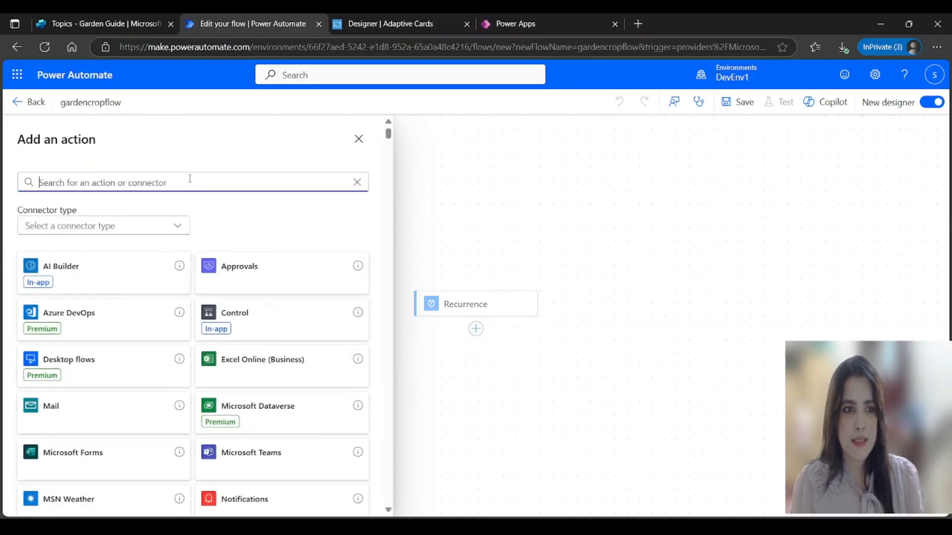
{"action": "type", "text": "sms"}
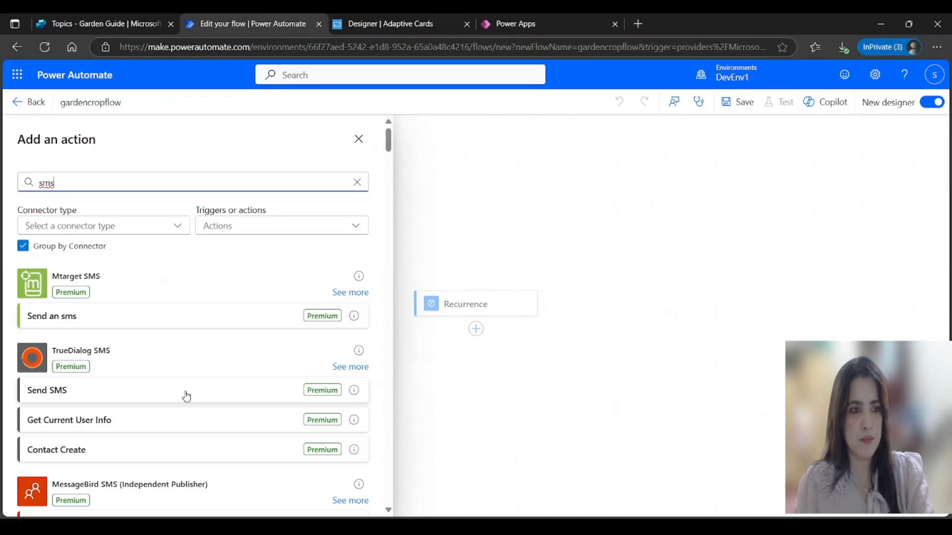
{"action": "scroll", "coordinate": [186, 397], "scroll_direction": "down", "scroll_amount": 5}
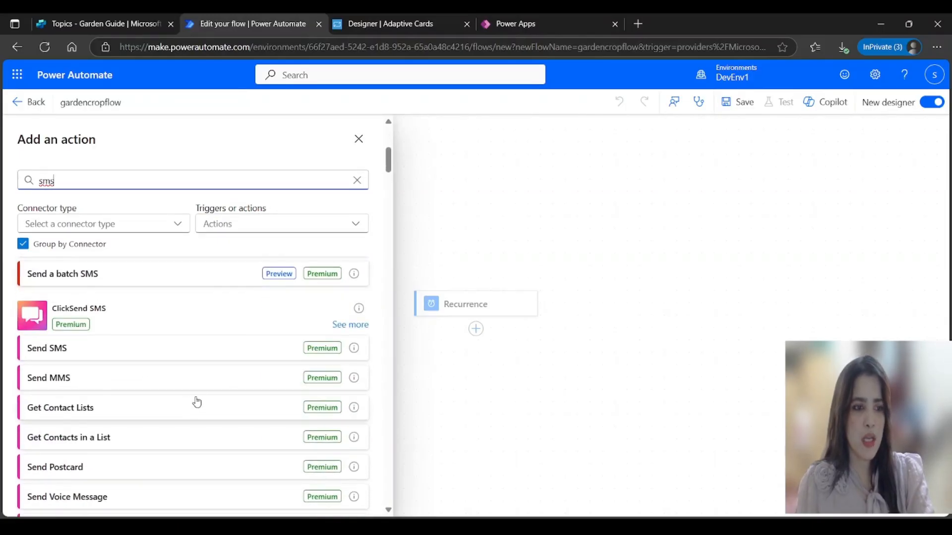
{"action": "scroll", "coordinate": [196, 399], "scroll_direction": "up", "scroll_amount": 3}
{"action": "scroll", "coordinate": [196, 395], "scroll_direction": "down", "scroll_amount": 6}
{"action": "scroll", "coordinate": [196, 396], "scroll_direction": "down", "scroll_amount": 3}
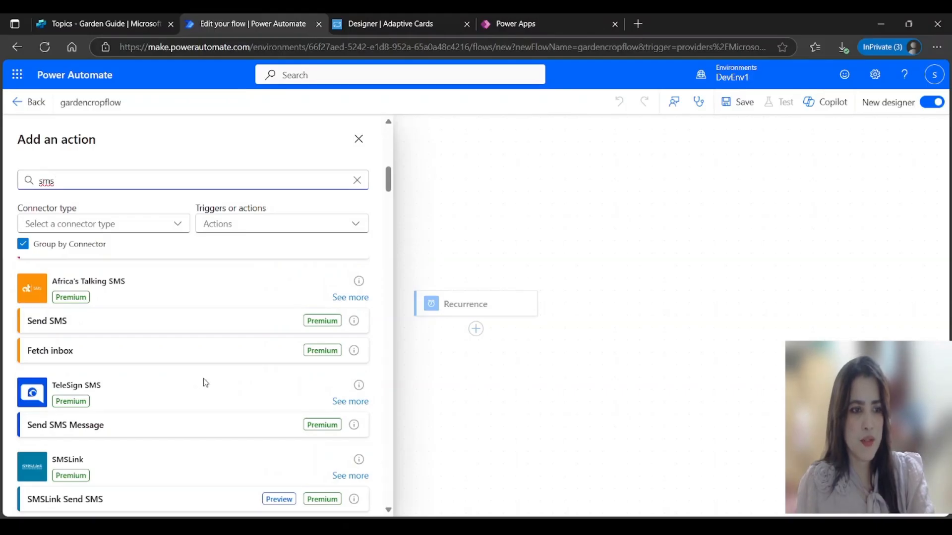
{"action": "scroll", "coordinate": [206, 383], "scroll_direction": "down", "scroll_amount": 10}
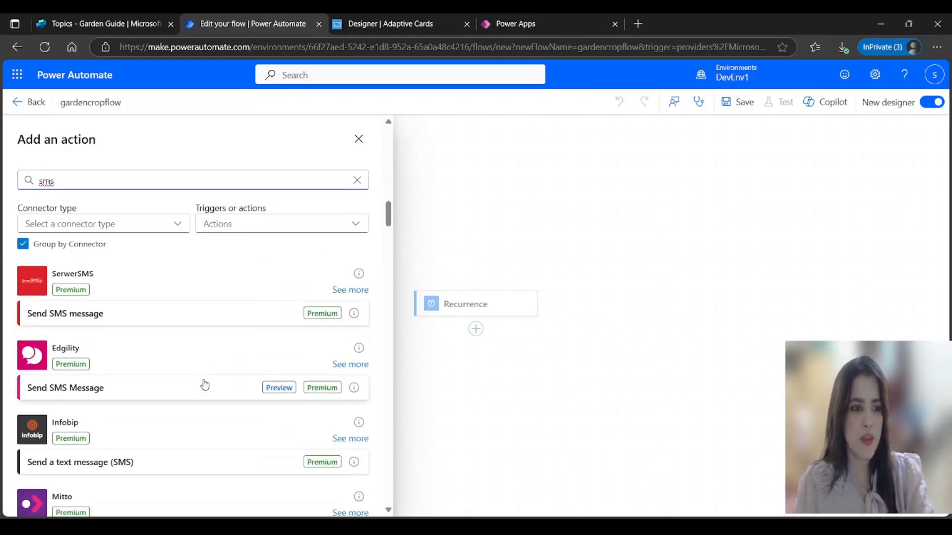
{"action": "left_click_drag", "start_coordinate": [86, 180], "coordinate": [13, 185]}
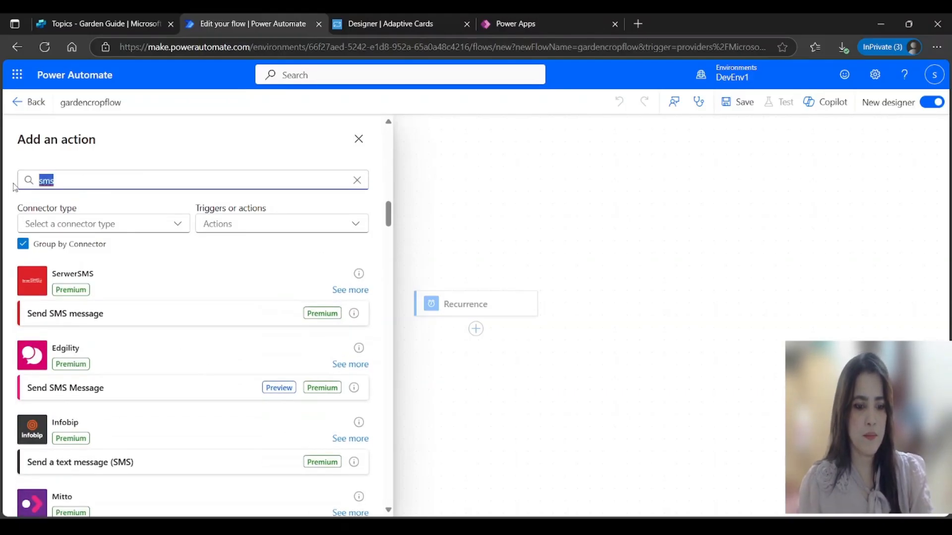
{"action": "type", "text": "twili"}
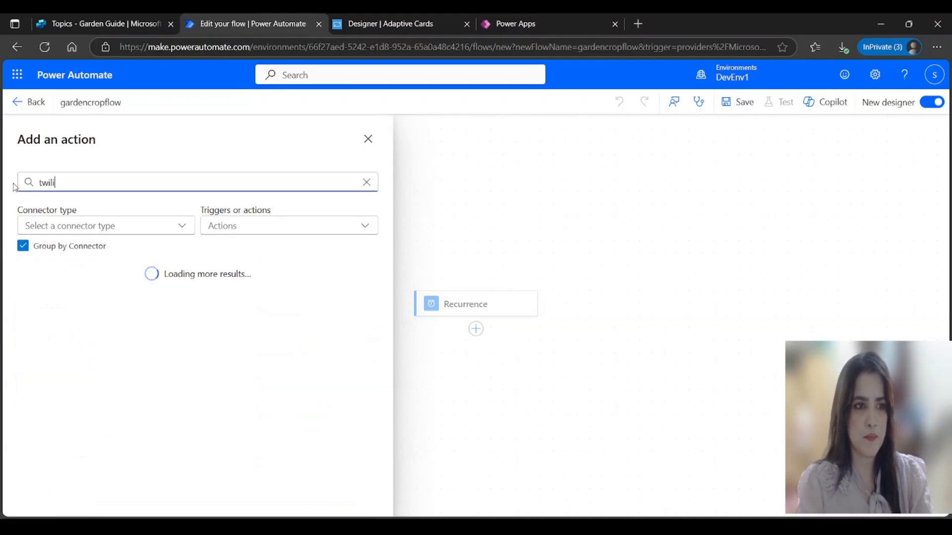
{"action": "type", "text": "o"}
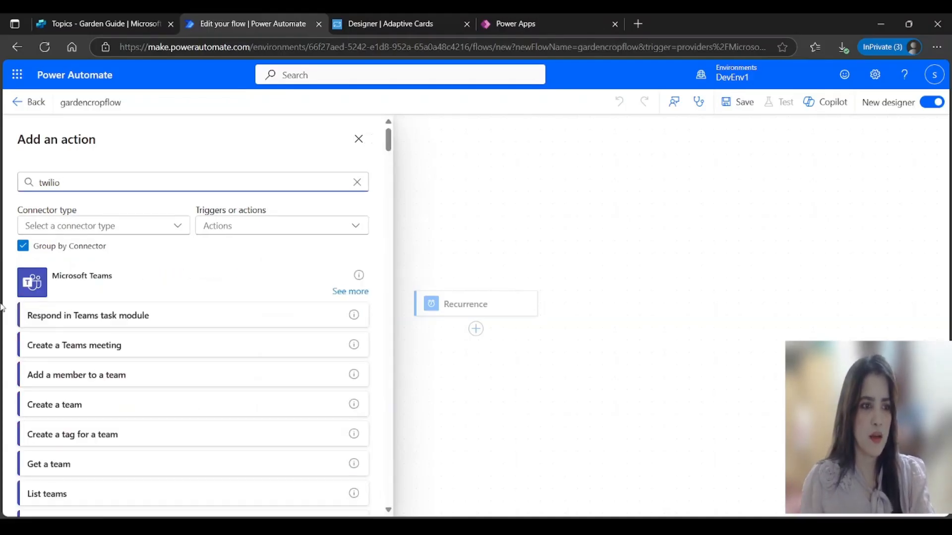
{"action": "key", "text": "BackSpace"}
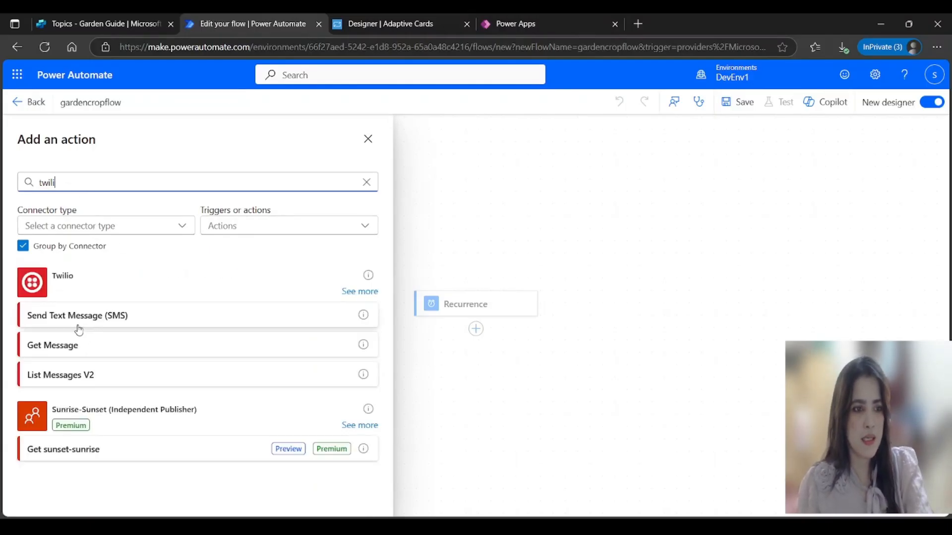
{"action": "left_click", "coordinate": [77, 317]}
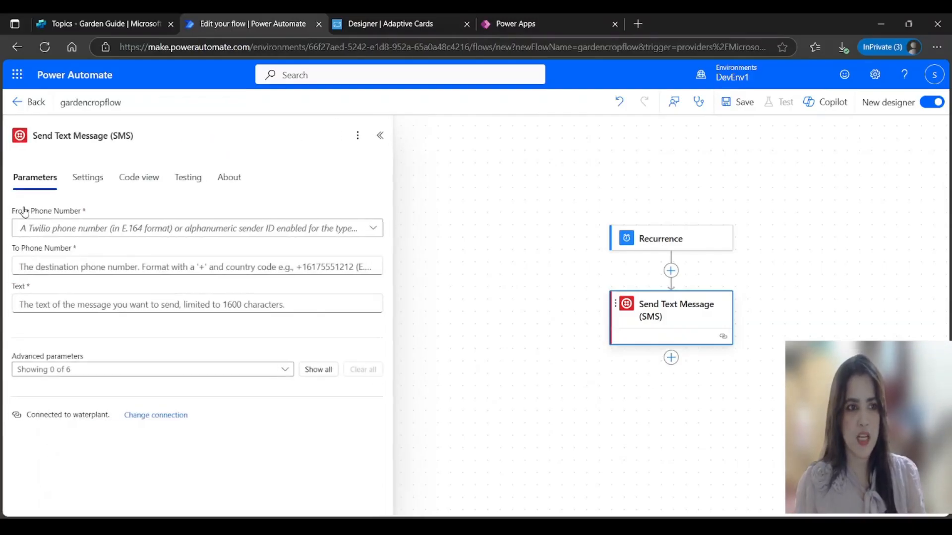
Step: Set From Phone Number to the connected Twilio sender number
{"action": "left_click", "coordinate": [373, 229]}
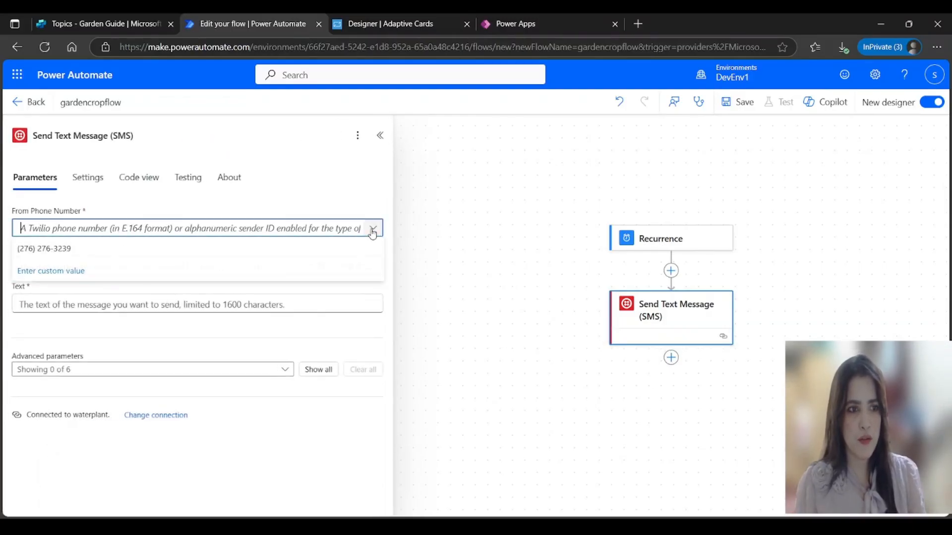
{"action": "left_click", "coordinate": [64, 253]}
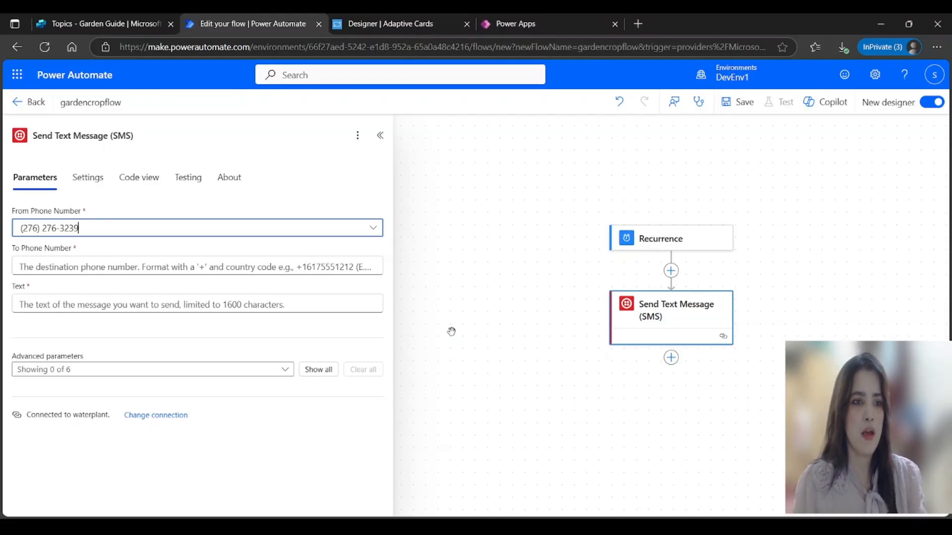
{"action": "left_click", "coordinate": [109, 267]}
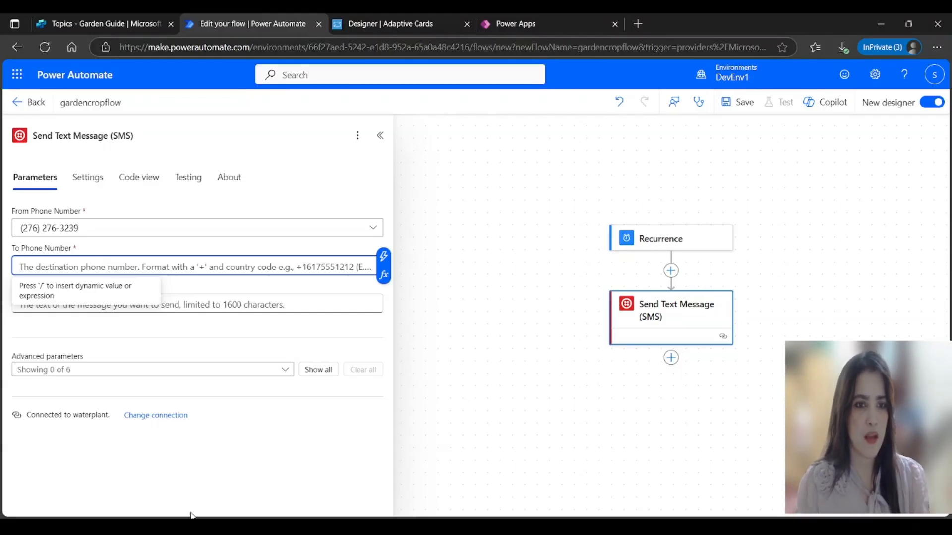
Step: Paste 'Time to water the plants! 🌱 💧' as the SMS text and begin entering the recipient's number
{"action": "left_click", "coordinate": [310, 302]}
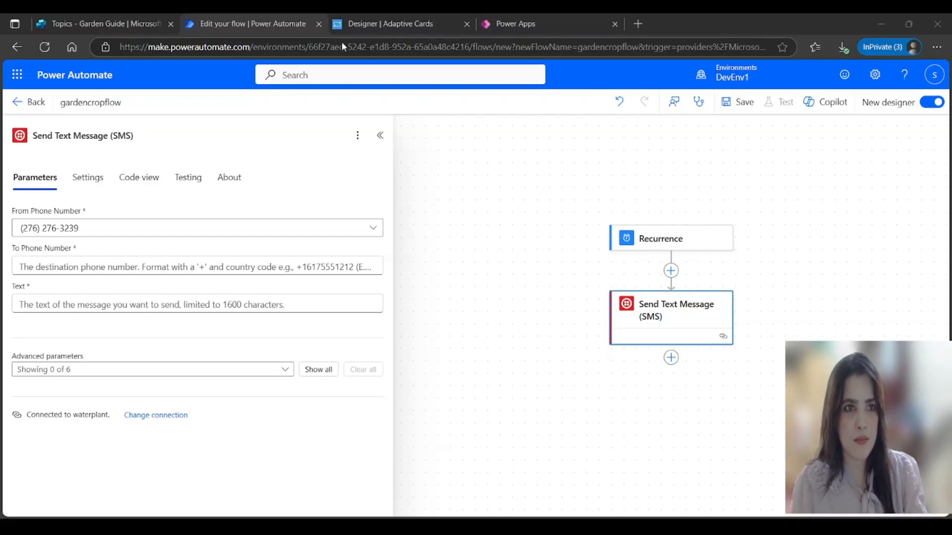
{"action": "key", "text": "alt+Tab"}
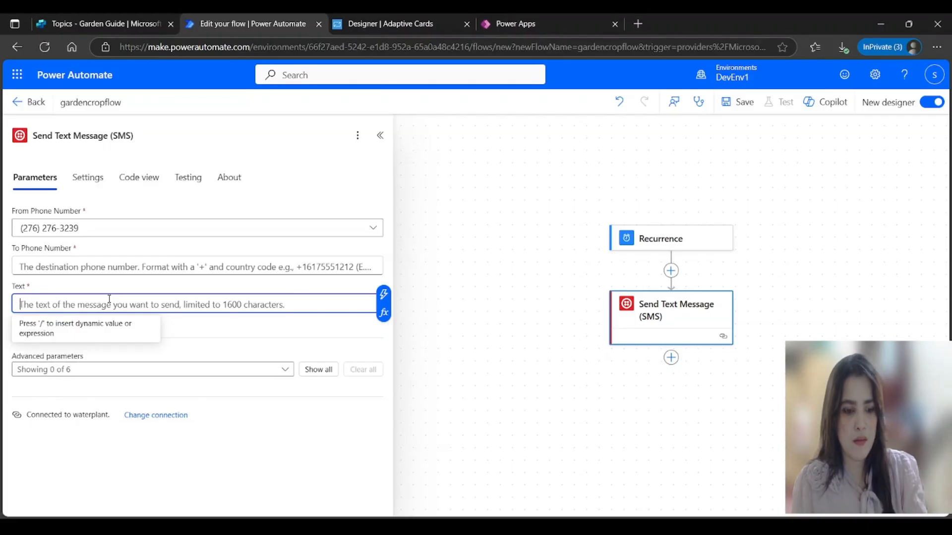
{"action": "type", "text": "Time to water the plants! 🌱 💧"}
{"action": "left_click", "coordinate": [323, 268]}
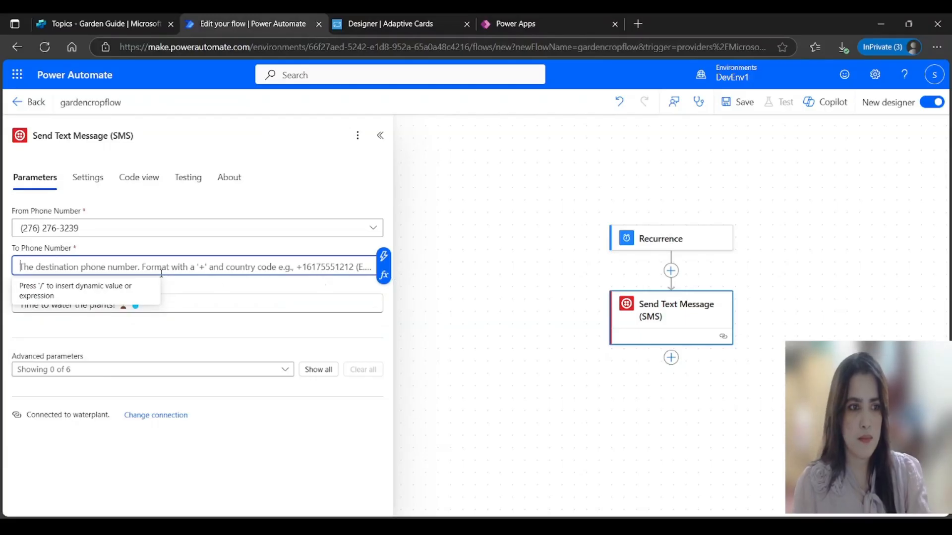
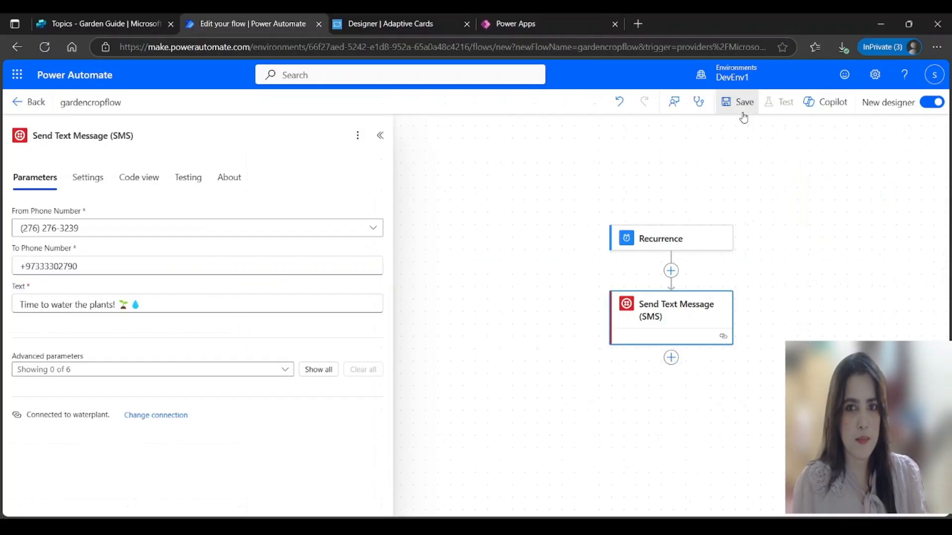
Step: Save gardencropflow, dismiss the flow-ready notice, and return to the Power Apps InformaCrops table
{"action": "left_click", "coordinate": [744, 114]}
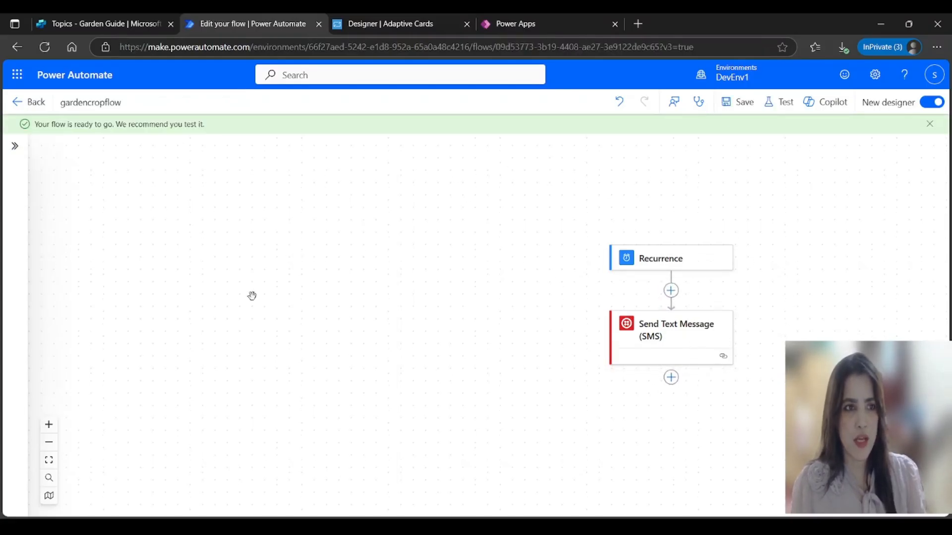
{"action": "left_click", "coordinate": [17, 105]}
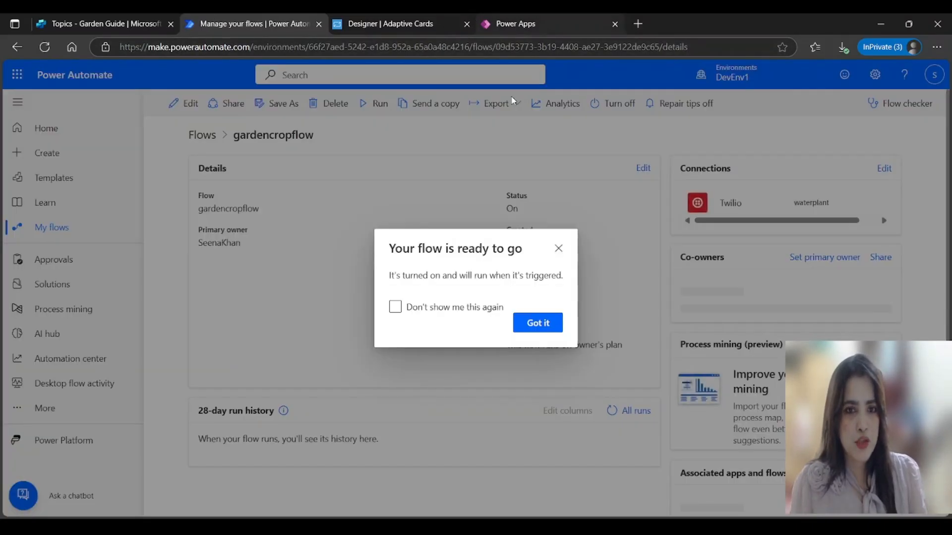
{"action": "left_click", "coordinate": [541, 385]}
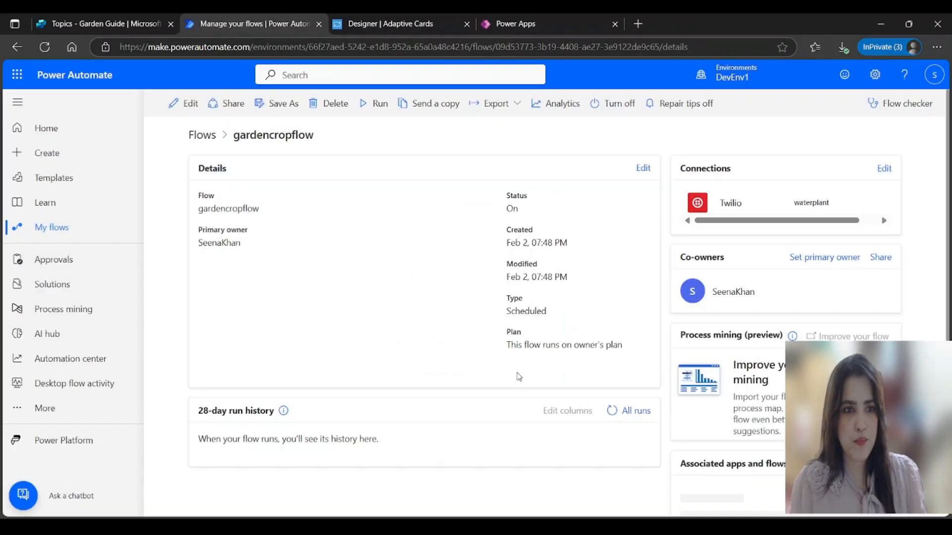
{"action": "left_click", "coordinate": [507, 26]}
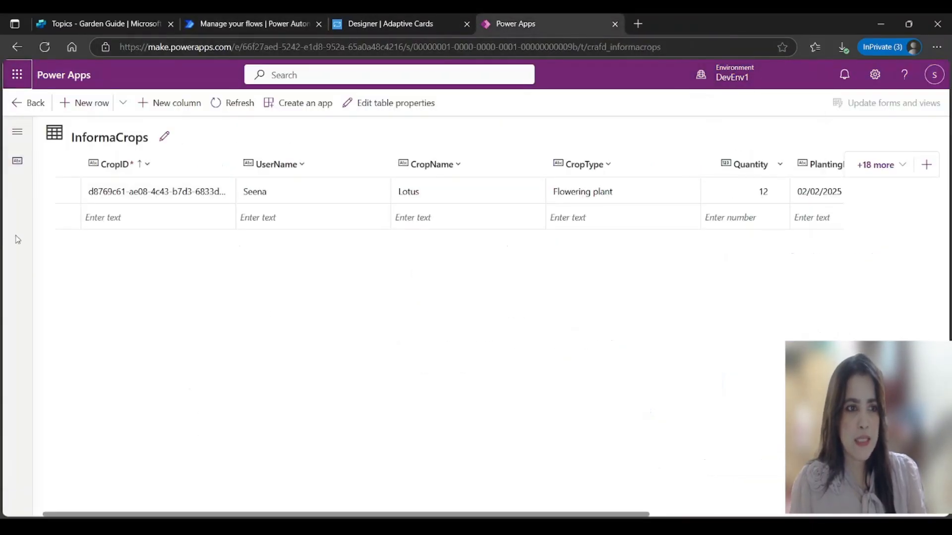
Step: Launch Power Pages from the Microsoft 365 app launcher
{"action": "left_click", "coordinate": [17, 75]}
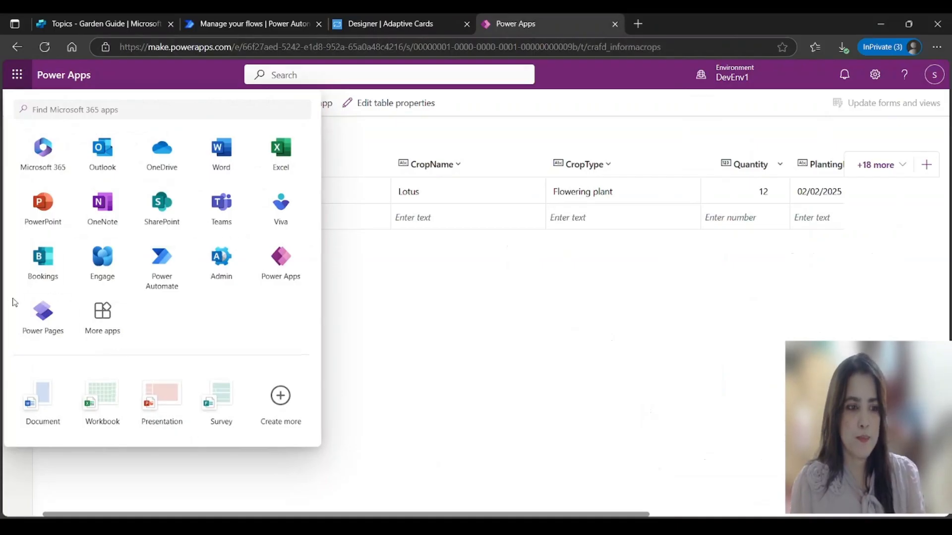
{"action": "left_click", "coordinate": [44, 312]}
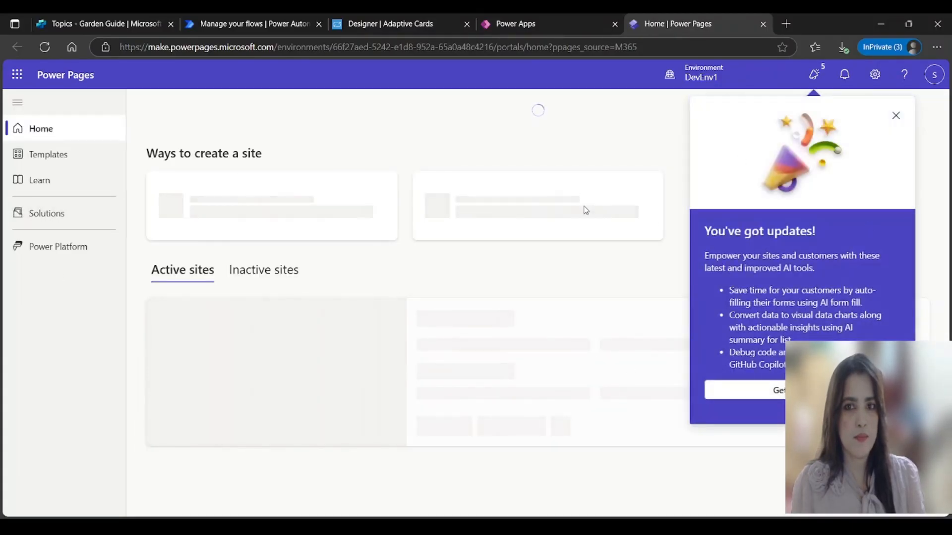
Step: Describe a gardening website to Copilot and accept the name Garden Haven at gardenhaven-097e
{"action": "left_click", "coordinate": [896, 116]}
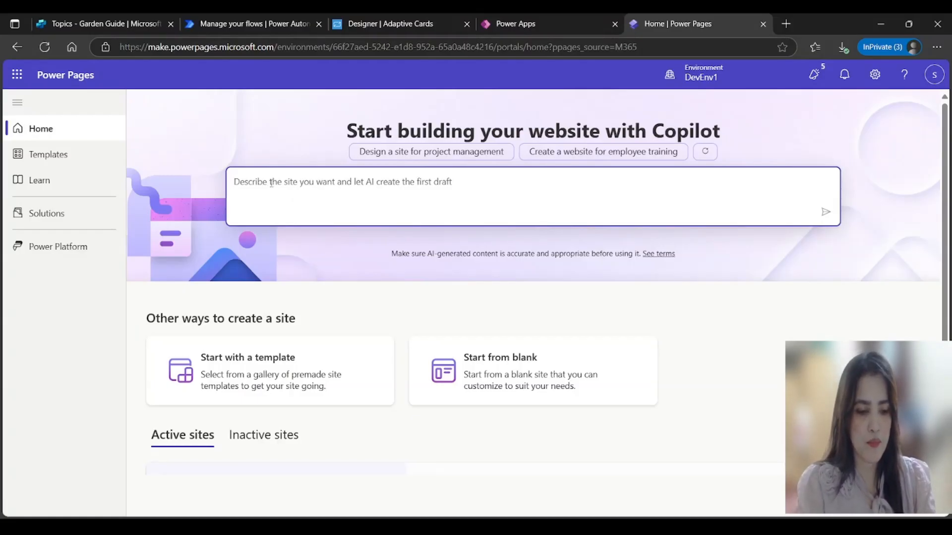
{"action": "type", "text": "A"}
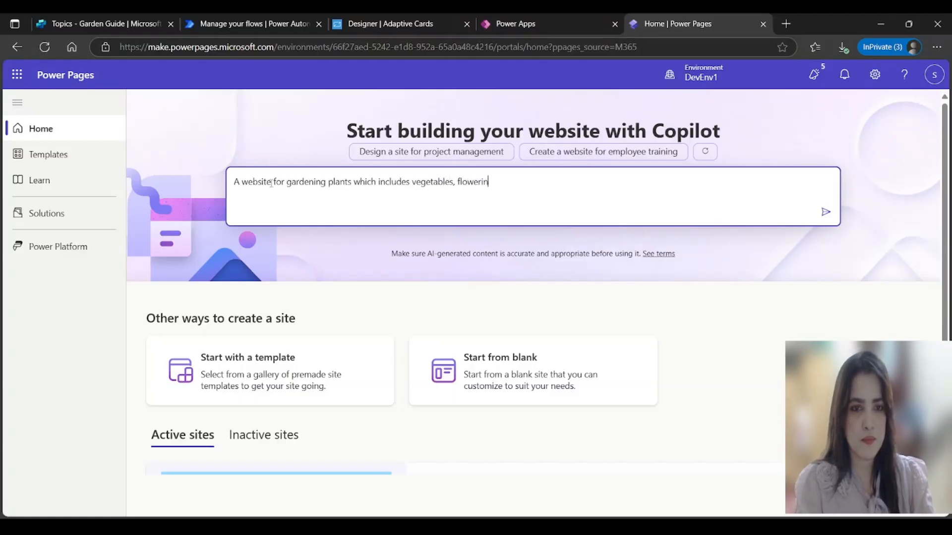
{"action": "type", "text": "ts "}
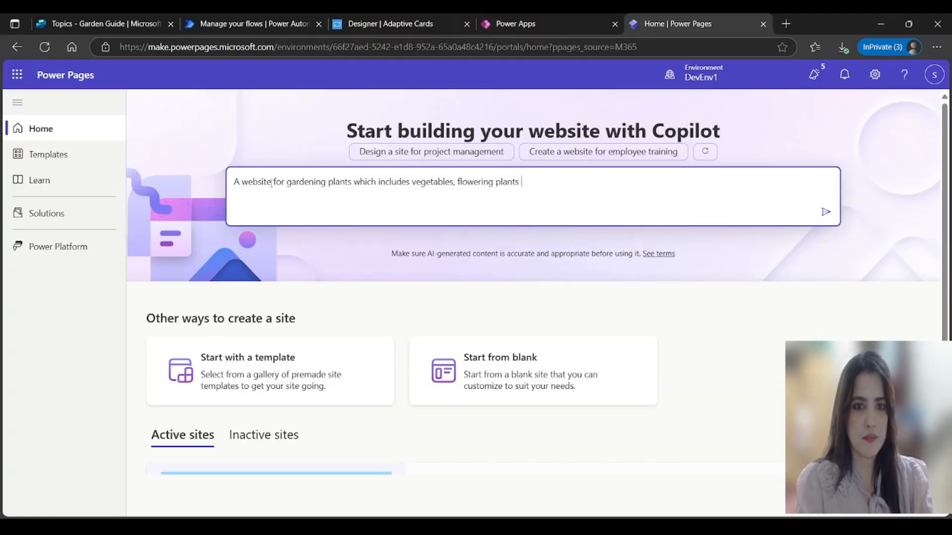
{"action": "type", "text": "etc"}
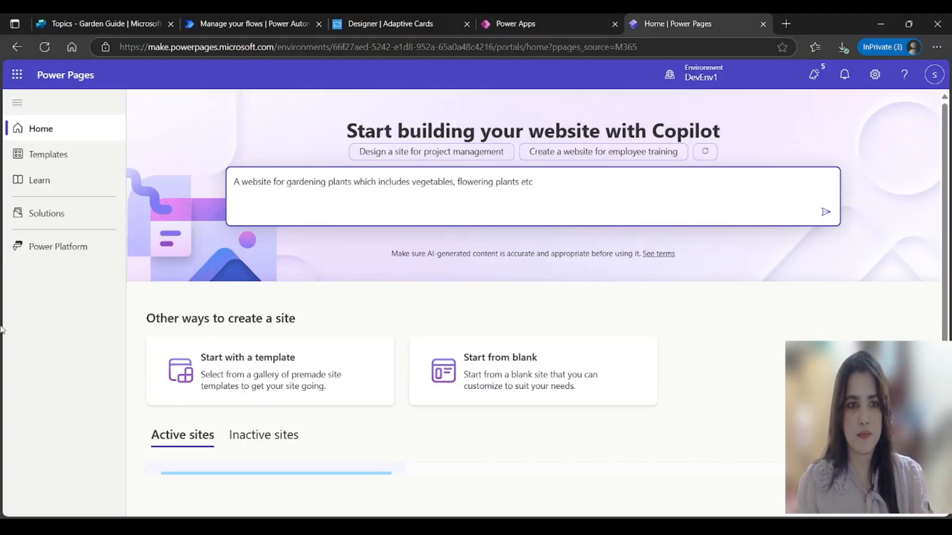
{"action": "left_click", "coordinate": [825, 212]}
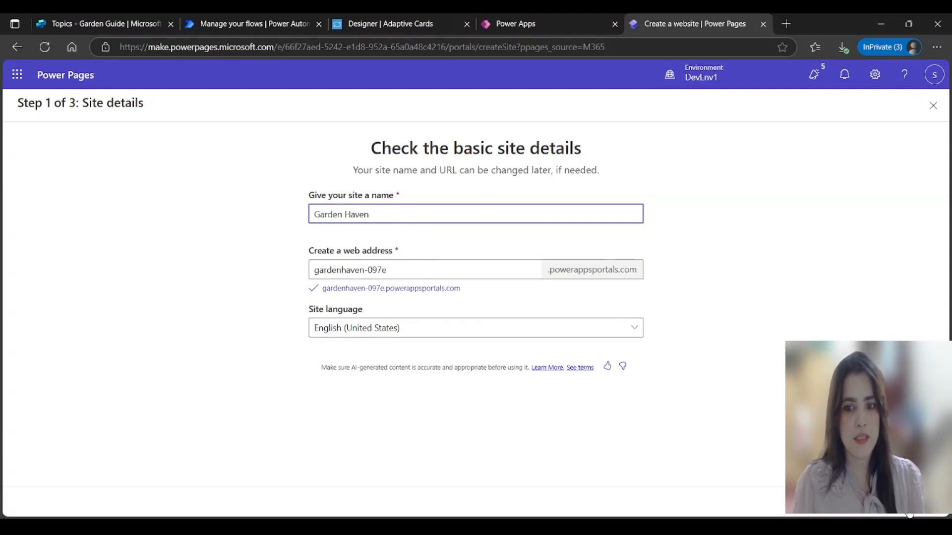
{"action": "left_click", "coordinate": [907, 509]}
Step: Keep the layout, add About Us, Contact Us, FAQ, Vegetable Gardening, Flowering Plants, Gardening Tips, and create the site
{"action": "scroll", "coordinate": [510, 353], "scroll_direction": "down", "scroll_amount": 6}
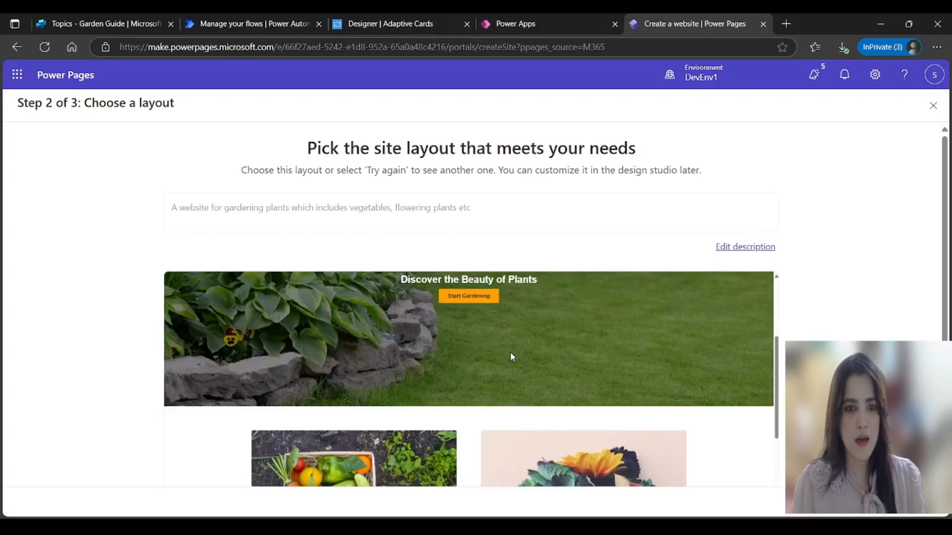
{"action": "scroll", "coordinate": [597, 401], "scroll_direction": "down", "scroll_amount": 7}
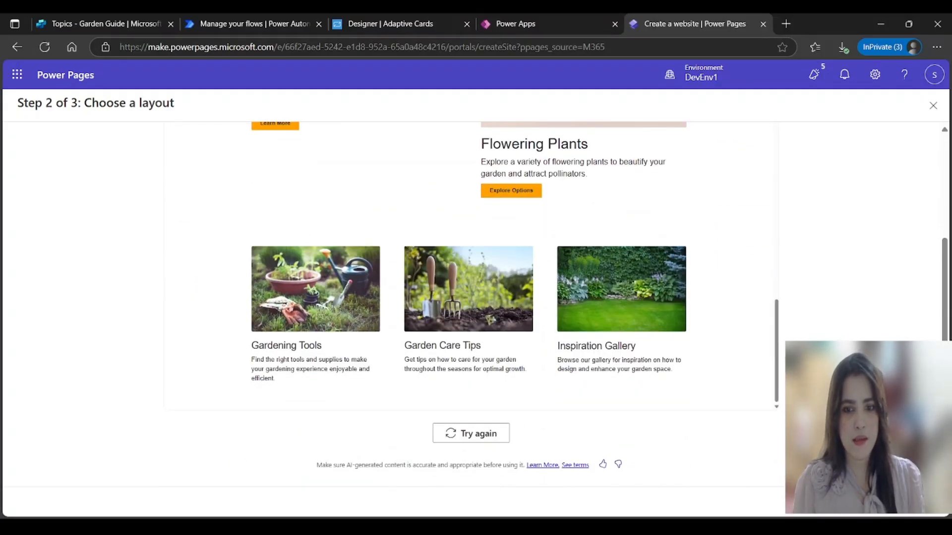
{"action": "left_click", "coordinate": [908, 509]}
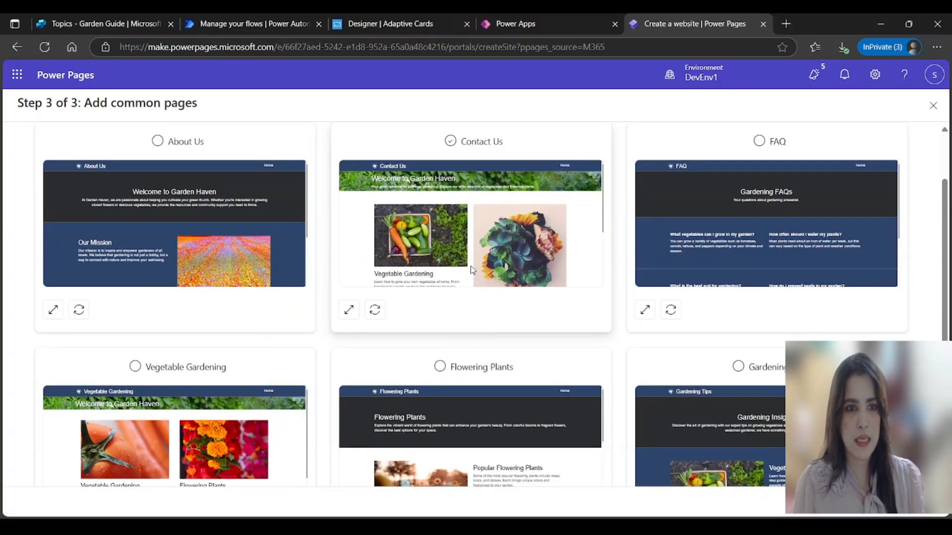
{"action": "left_click", "coordinate": [494, 317]}
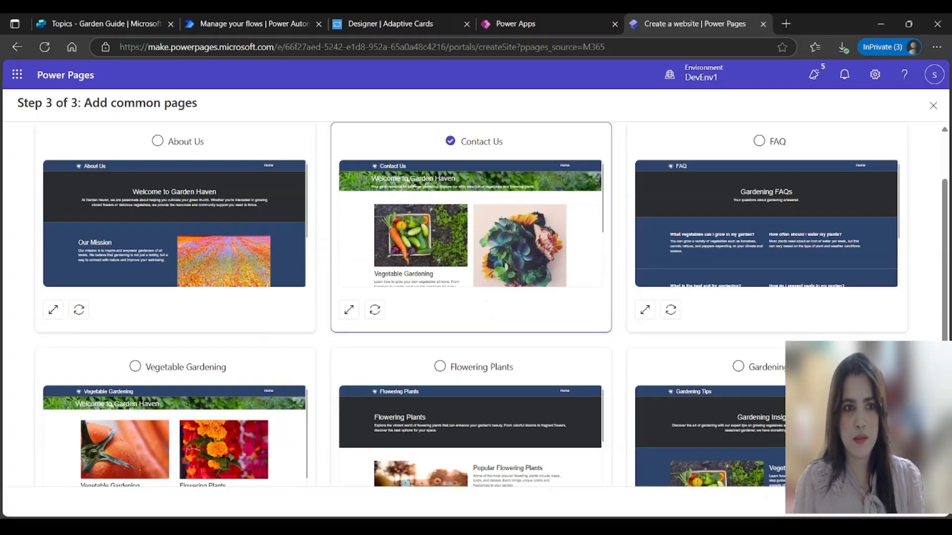
{"action": "left_click", "coordinate": [157, 140]}
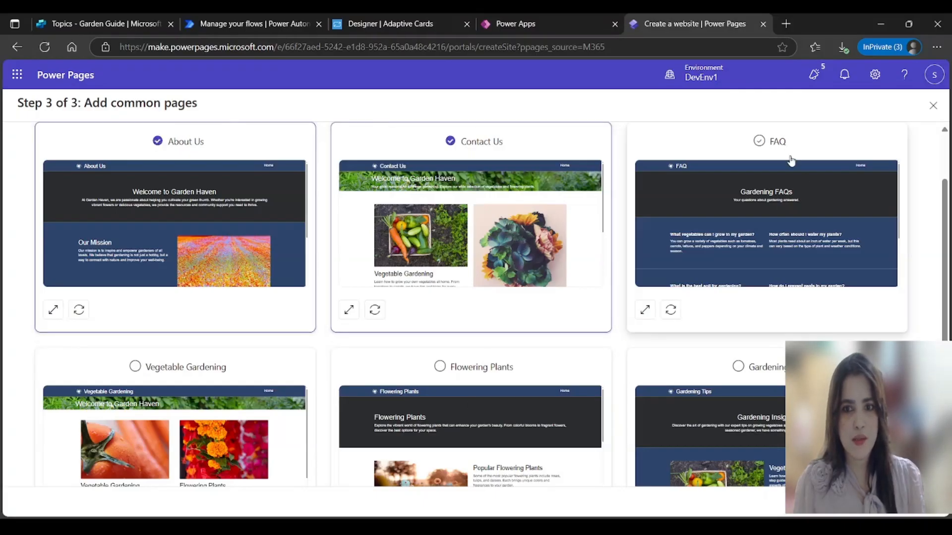
{"action": "left_click", "coordinate": [759, 141]}
{"action": "left_click", "coordinate": [738, 367]}
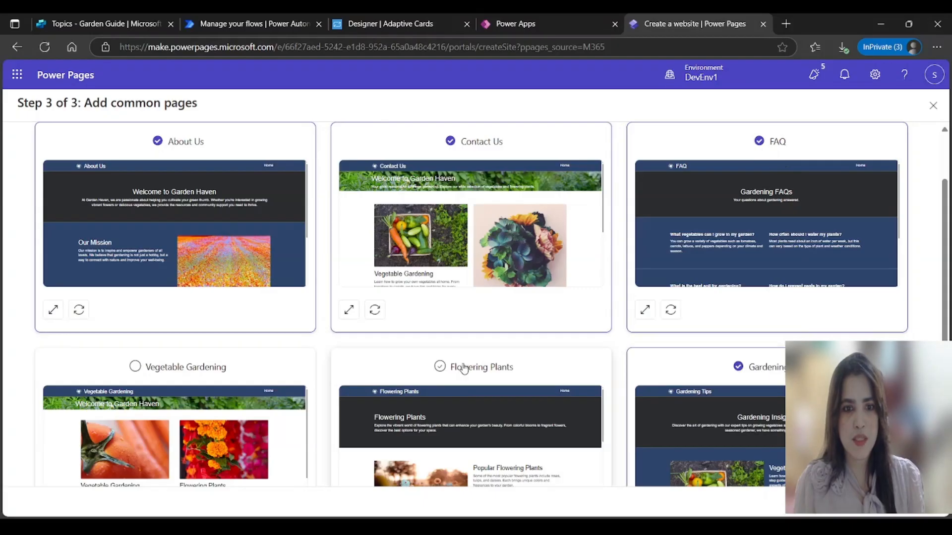
{"action": "left_click", "coordinate": [459, 368]}
{"action": "left_click", "coordinate": [156, 370]}
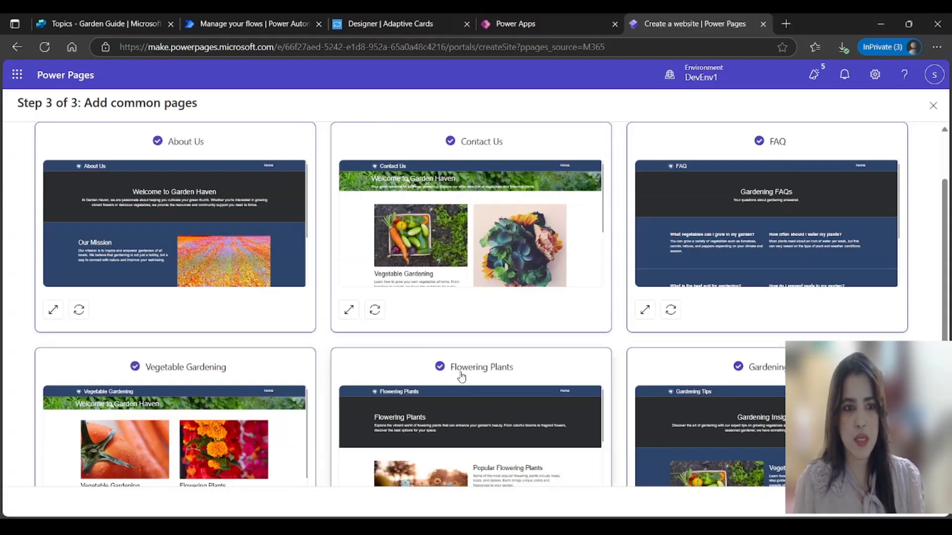
{"action": "scroll", "coordinate": [461, 378], "scroll_direction": "down", "scroll_amount": 3}
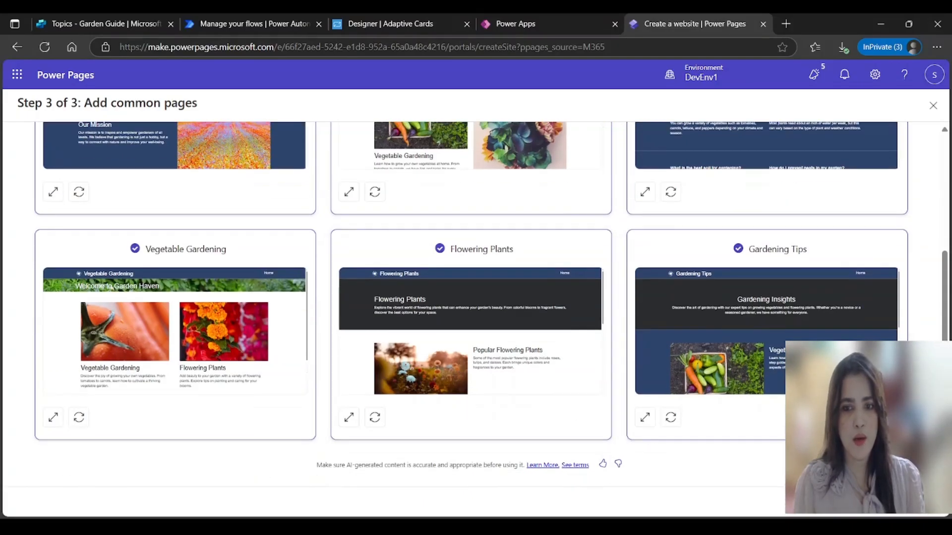
{"action": "left_click", "coordinate": [910, 501]}
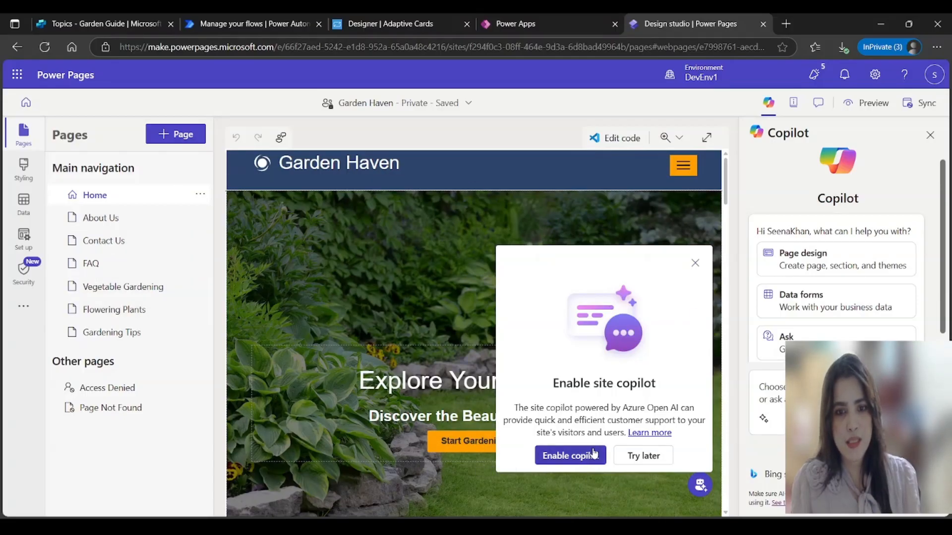
Step: Decline the site copilot offer and scroll through the generated Garden Haven home page
{"action": "left_click", "coordinate": [696, 264]}
{"action": "scroll", "coordinate": [559, 383], "scroll_direction": "down", "scroll_amount": 3}
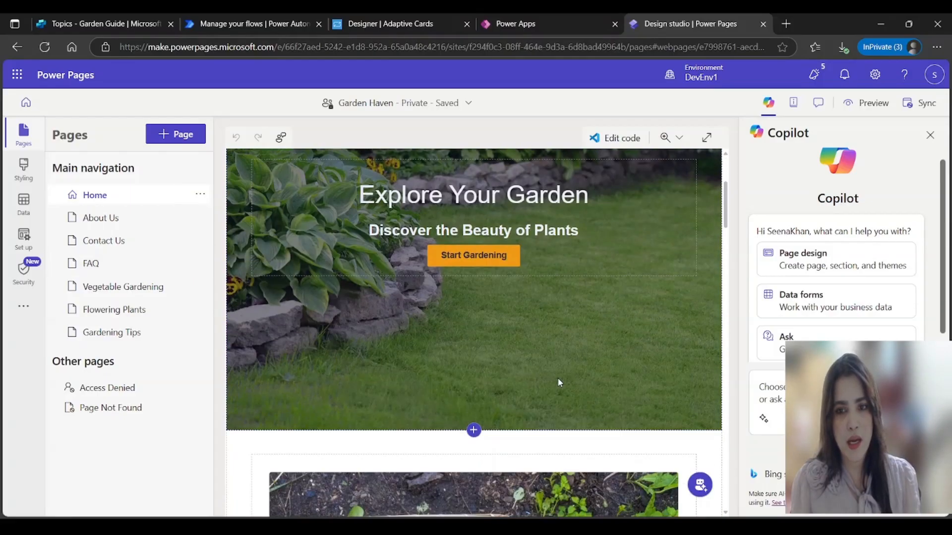
{"action": "scroll", "coordinate": [557, 391], "scroll_direction": "down", "scroll_amount": 10}
{"action": "scroll", "coordinate": [540, 434], "scroll_direction": "up", "scroll_amount": 10}
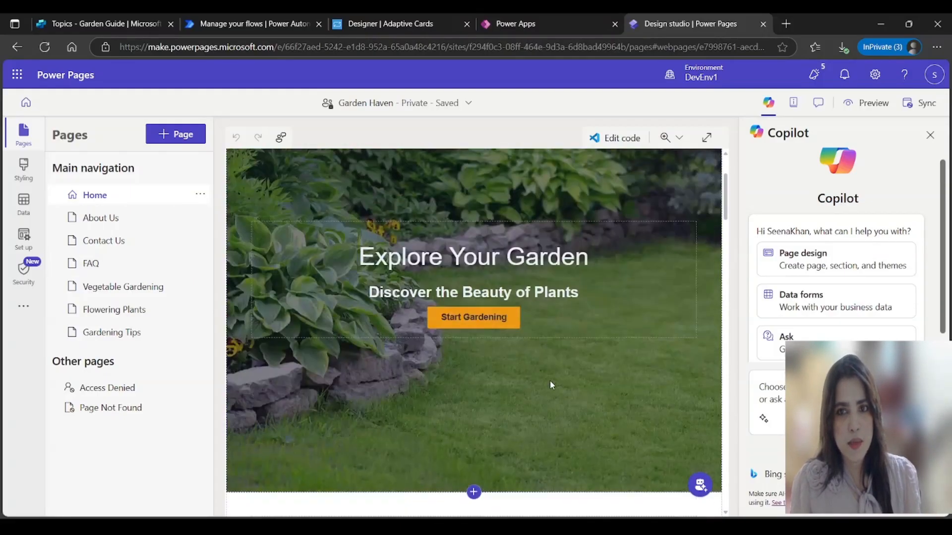
{"action": "scroll", "coordinate": [546, 387], "scroll_direction": "up", "scroll_amount": 3}
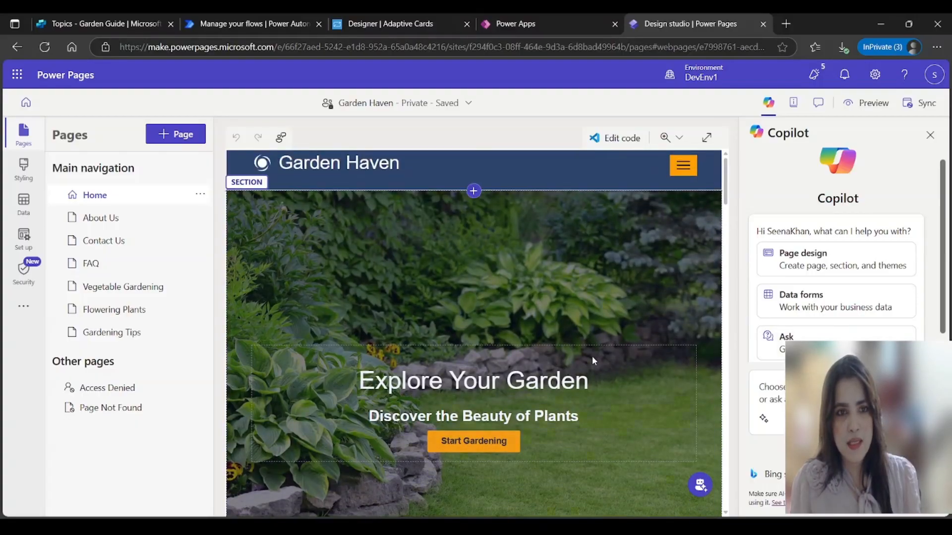
{"action": "scroll", "coordinate": [590, 367], "scroll_direction": "down", "scroll_amount": 6}
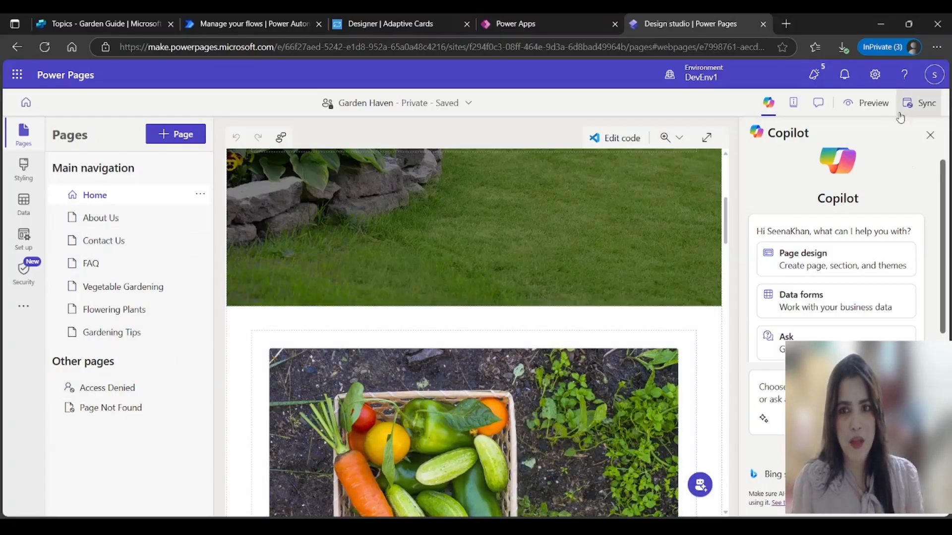
Step: Try previewing the site, dismiss the setup-not-finished warning, and go to the Set up workspace
{"action": "left_click", "coordinate": [880, 109]}
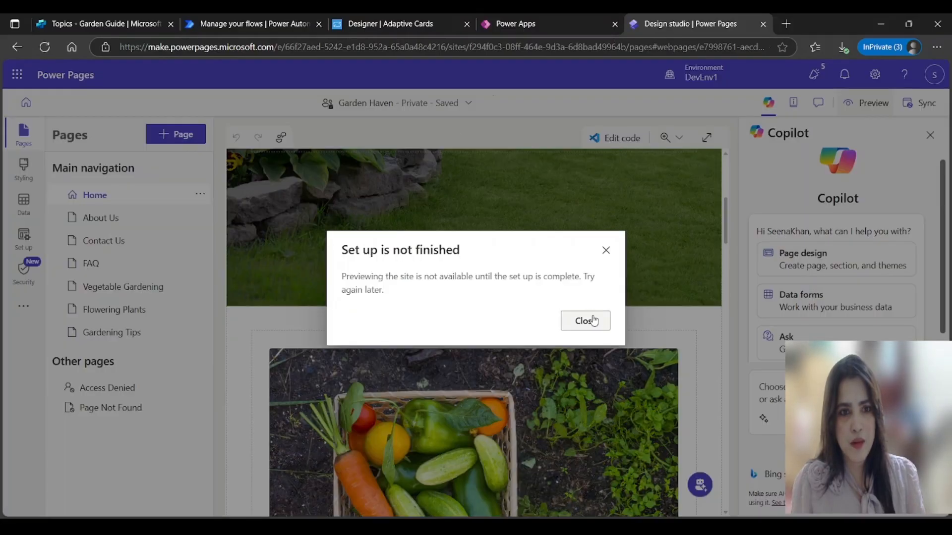
{"action": "left_click", "coordinate": [583, 324]}
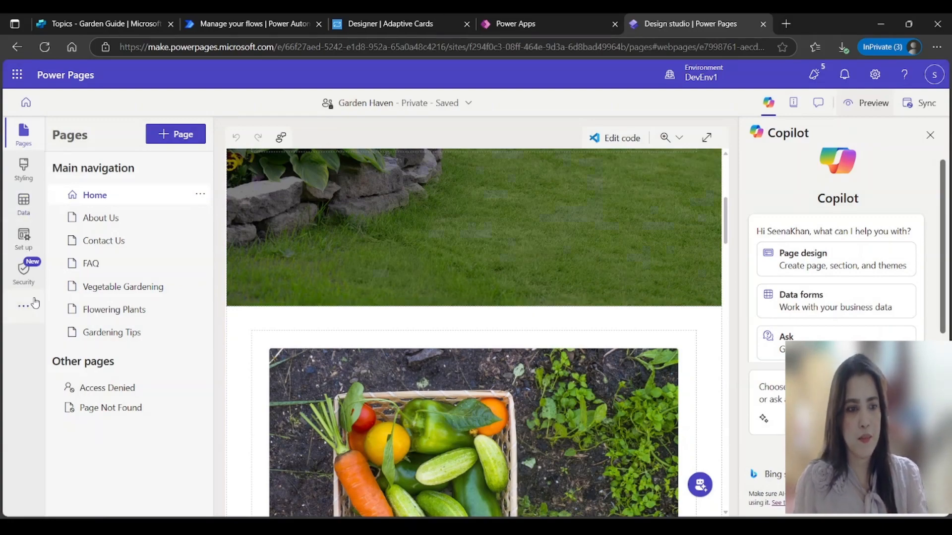
{"action": "left_click", "coordinate": [23, 238]}
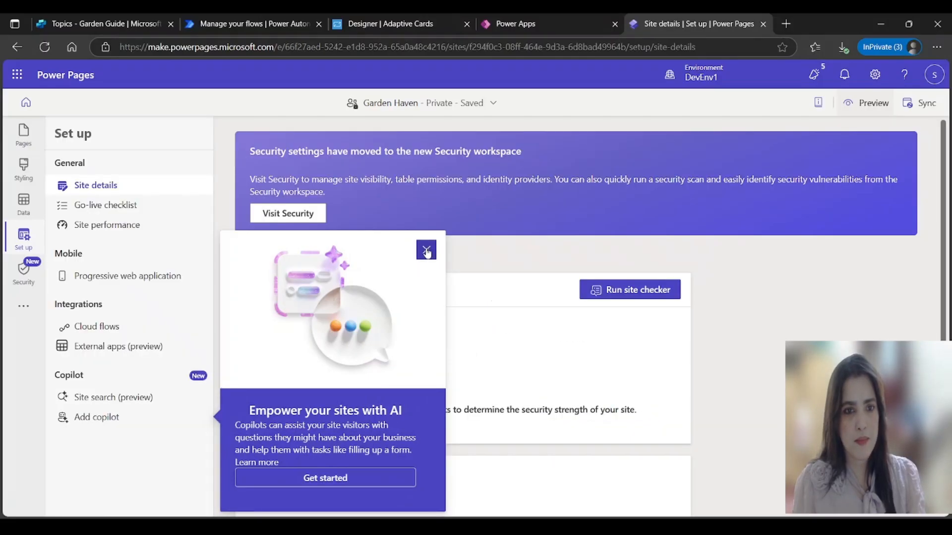
Step: Dismiss the AI promotion and open the Add copilot settings under Copilot in Set up
{"action": "left_click", "coordinate": [426, 250]}
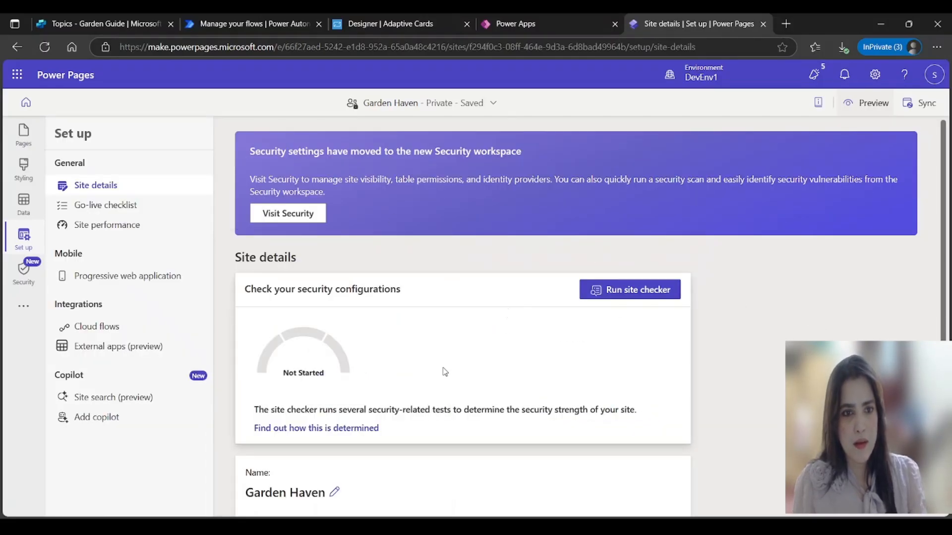
{"action": "scroll", "coordinate": [524, 312], "scroll_direction": "down", "scroll_amount": 4}
{"action": "scroll", "coordinate": [446, 370], "scroll_direction": "down", "scroll_amount": 1}
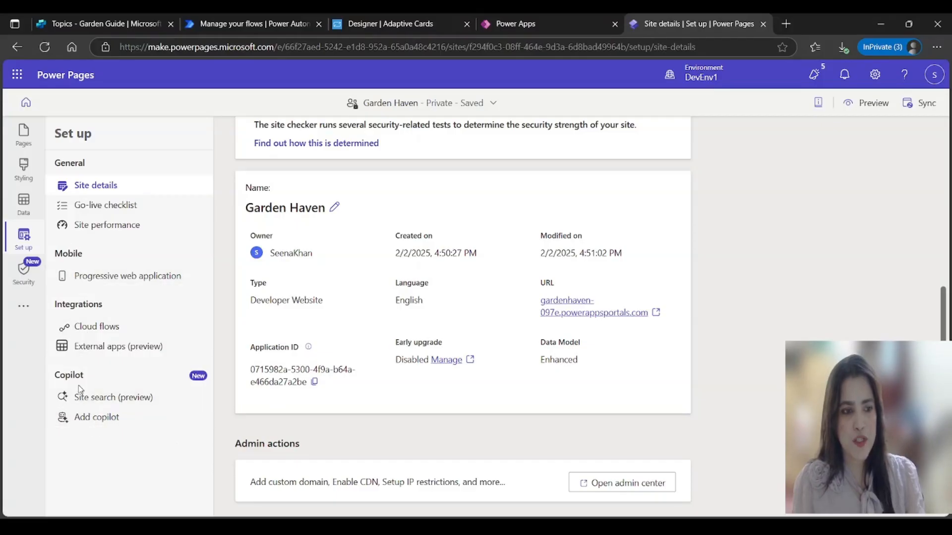
{"action": "left_click", "coordinate": [93, 421]}
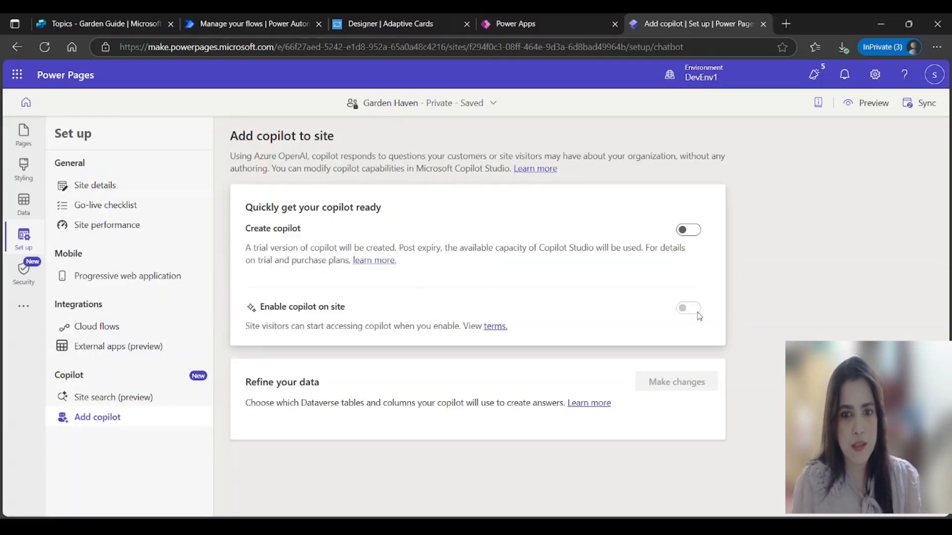
Step: Enable the copilot on the Garden Haven site, clearing the error, and launch Test copilot
{"action": "left_click", "coordinate": [690, 230]}
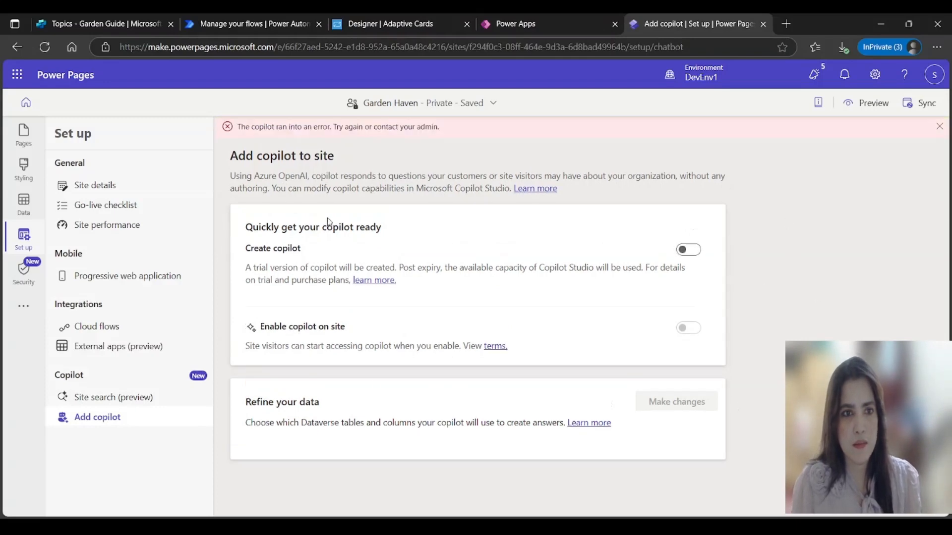
{"action": "left_click", "coordinate": [940, 127]}
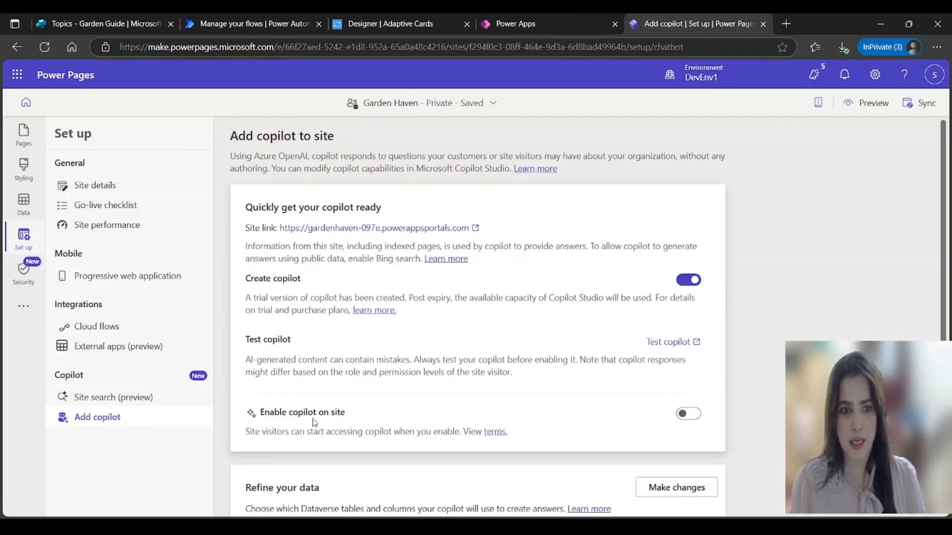
{"action": "left_click", "coordinate": [688, 414]}
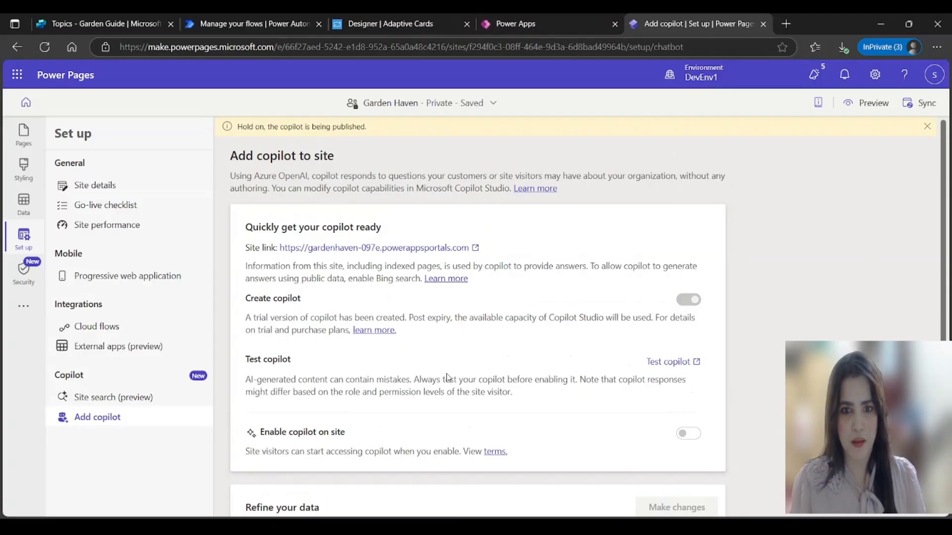
{"action": "scroll", "coordinate": [946, 191], "scroll_direction": "down", "scroll_amount": 3}
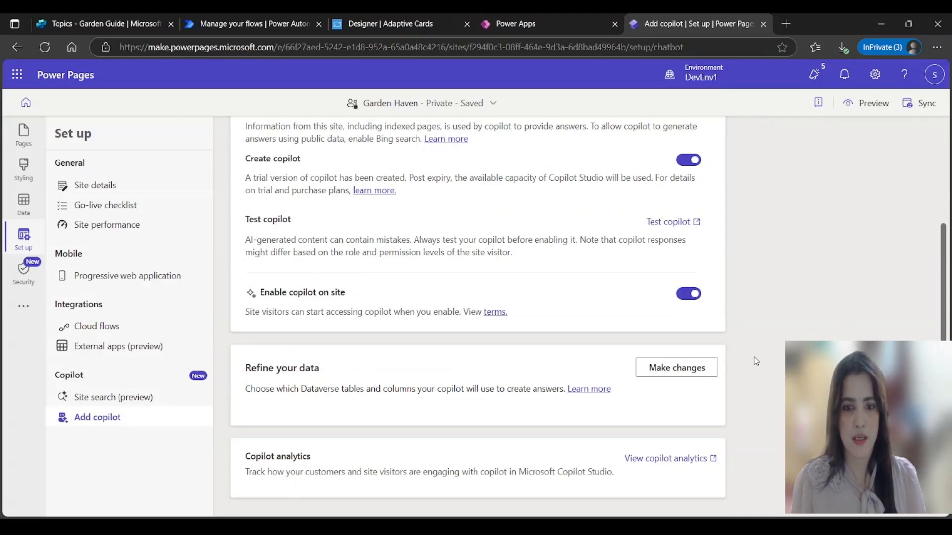
{"action": "scroll", "coordinate": [755, 361], "scroll_direction": "up", "scroll_amount": 3}
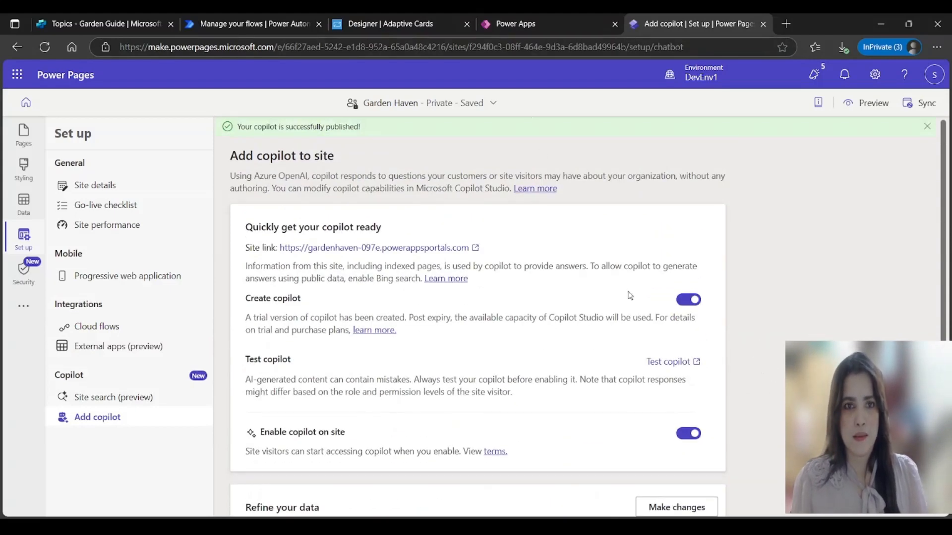
{"action": "left_click", "coordinate": [685, 363]}
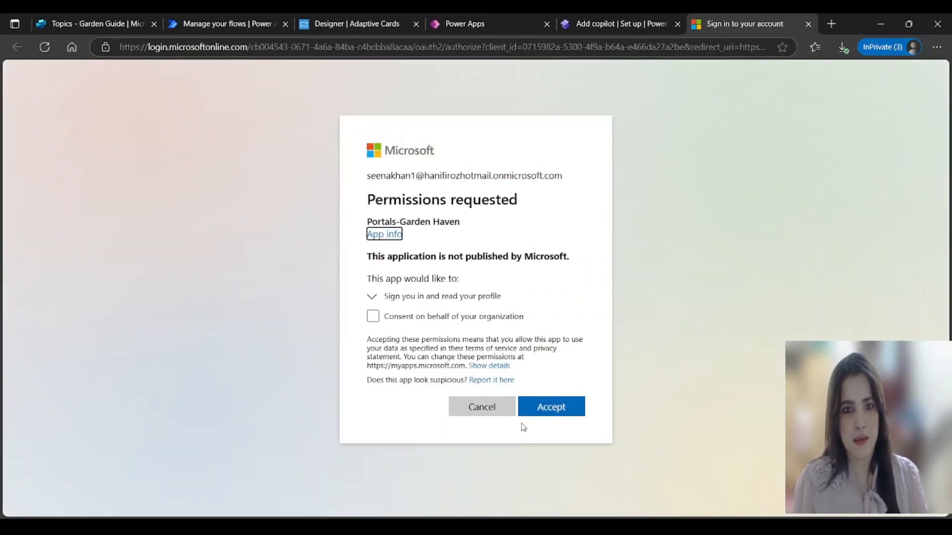
Step: Accept the Microsoft permission request and switch to the tab loading Garden Haven
{"action": "left_click", "coordinate": [553, 410]}
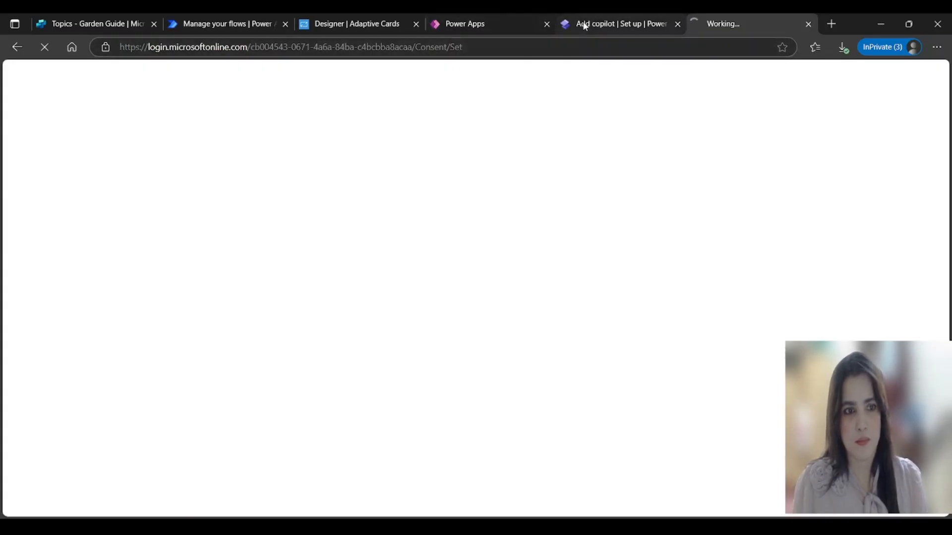
{"action": "left_click", "coordinate": [613, 25]}
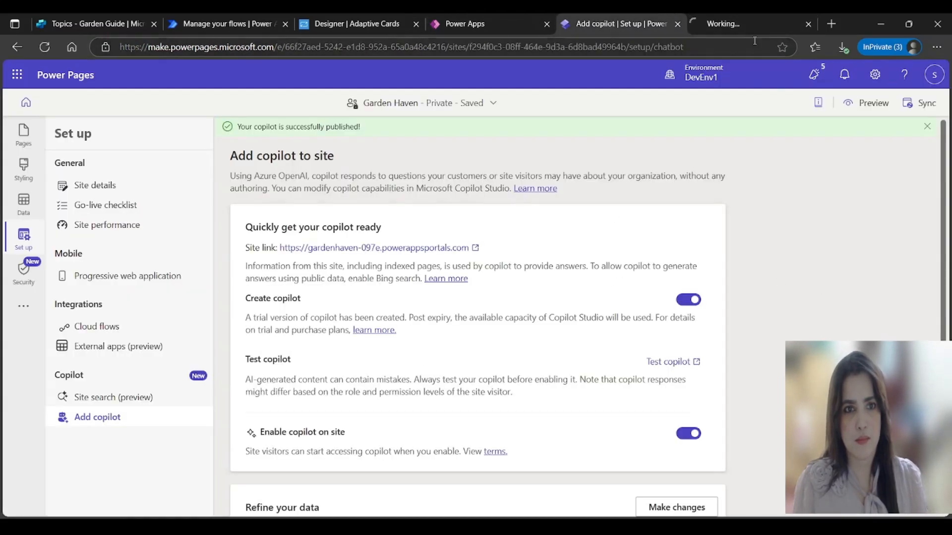
{"action": "left_click", "coordinate": [709, 31]}
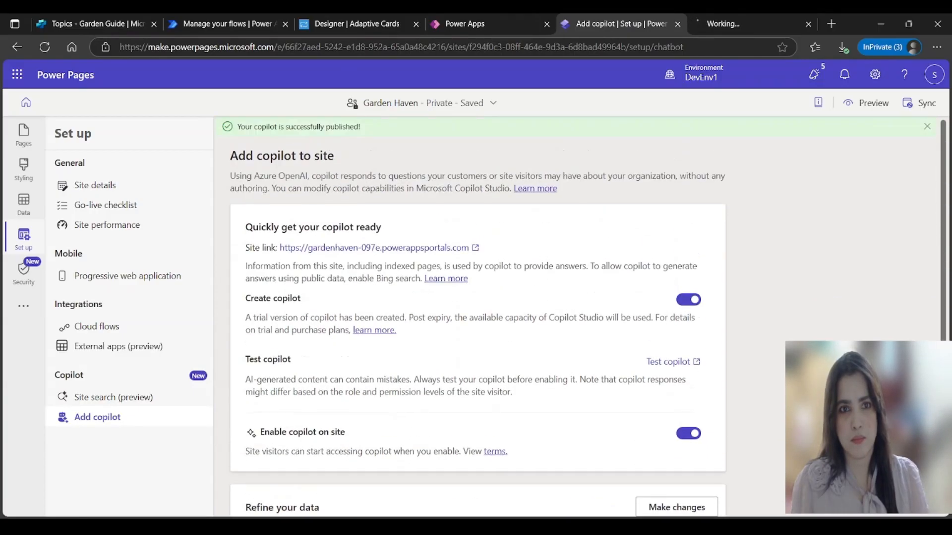
{"action": "left_click", "coordinate": [709, 28]}
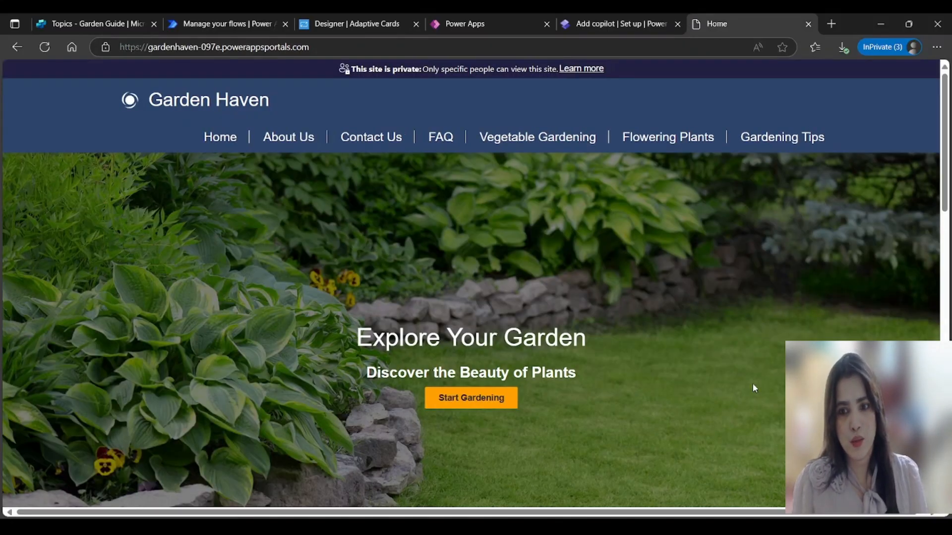
Step: Check that the Garden Haven bot chat opens on the live site, then view Power Pages' Data tables
{"action": "scroll", "coordinate": [753, 385], "scroll_direction": "down", "scroll_amount": 10}
{"action": "scroll", "coordinate": [773, 391], "scroll_direction": "up", "scroll_amount": 10}
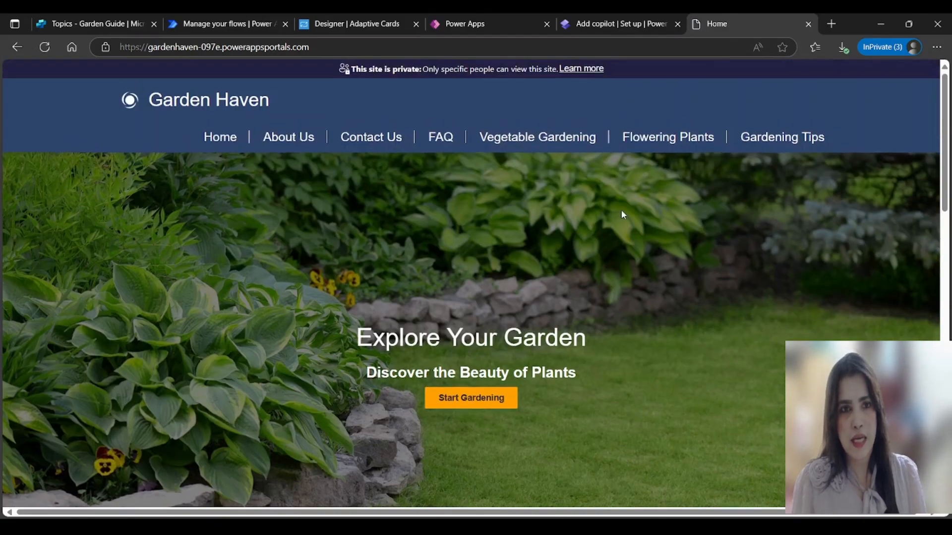
{"action": "scroll", "coordinate": [797, 237], "scroll_direction": "down", "scroll_amount": 5}
{"action": "scroll", "coordinate": [798, 285], "scroll_direction": "down", "scroll_amount": 5}
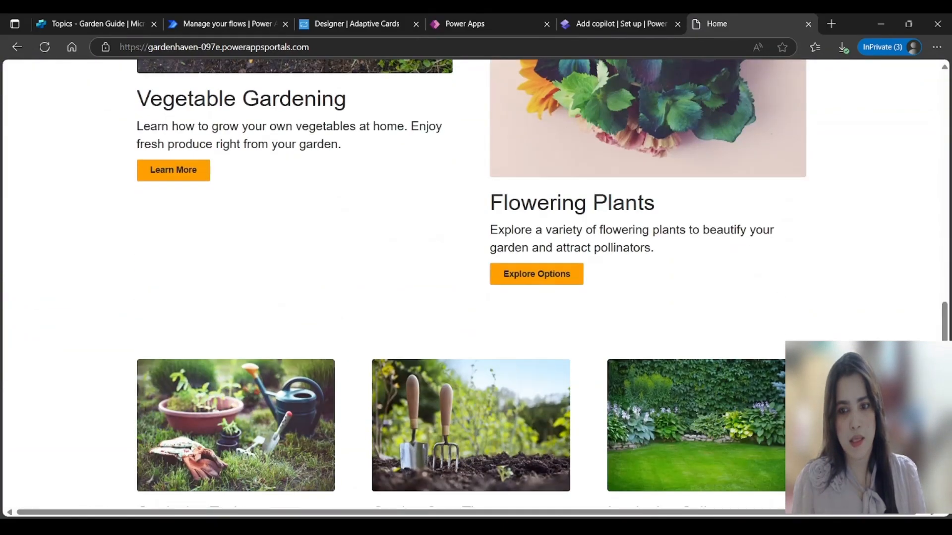
{"action": "left_click", "coordinate": [912, 482]}
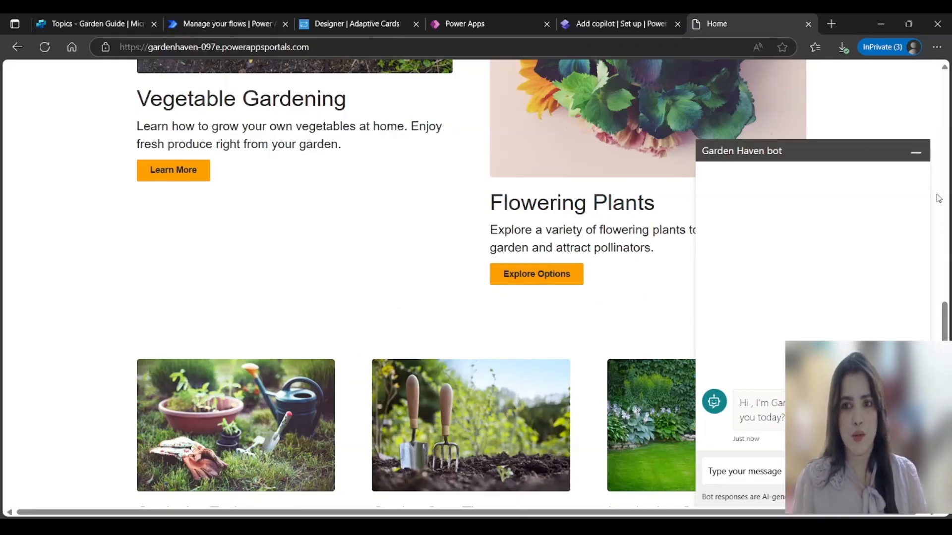
{"action": "left_click", "coordinate": [916, 152]}
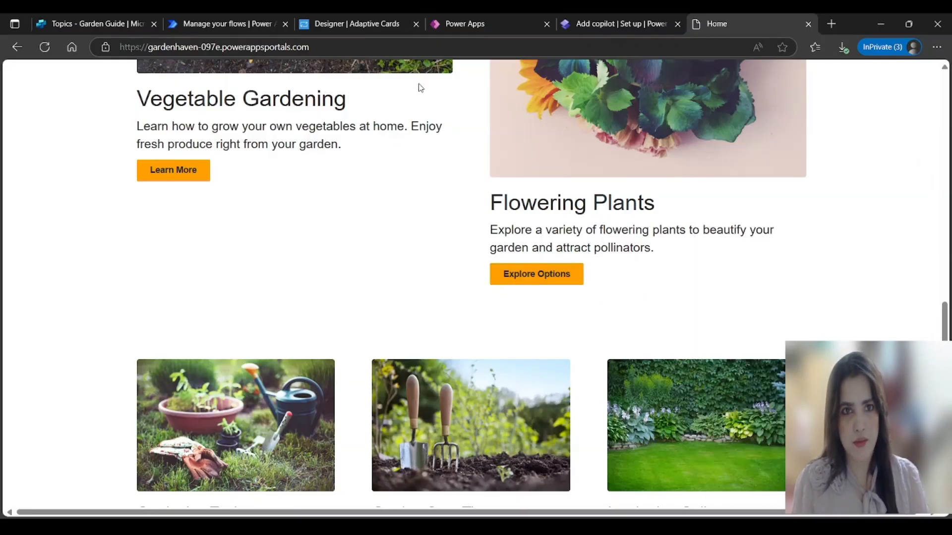
{"action": "left_click", "coordinate": [595, 26]}
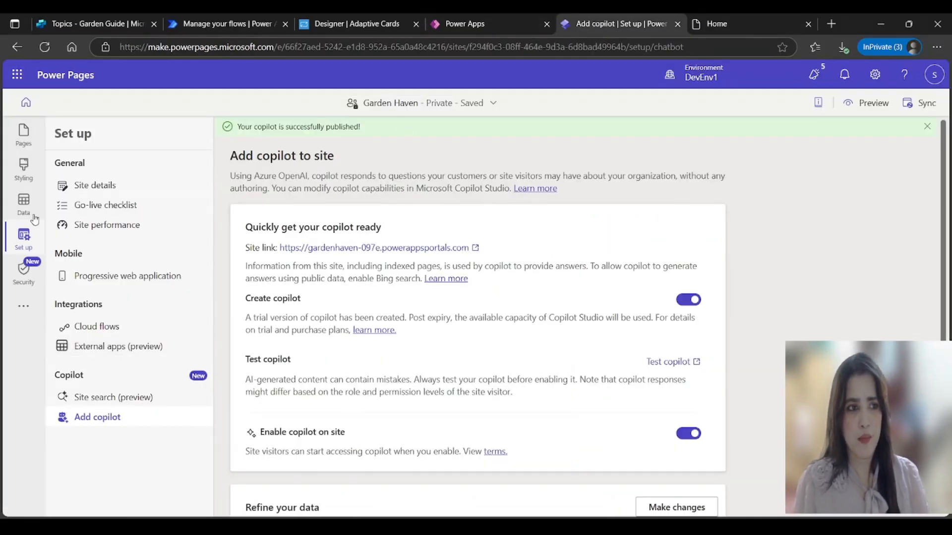
{"action": "left_click", "coordinate": [25, 204]}
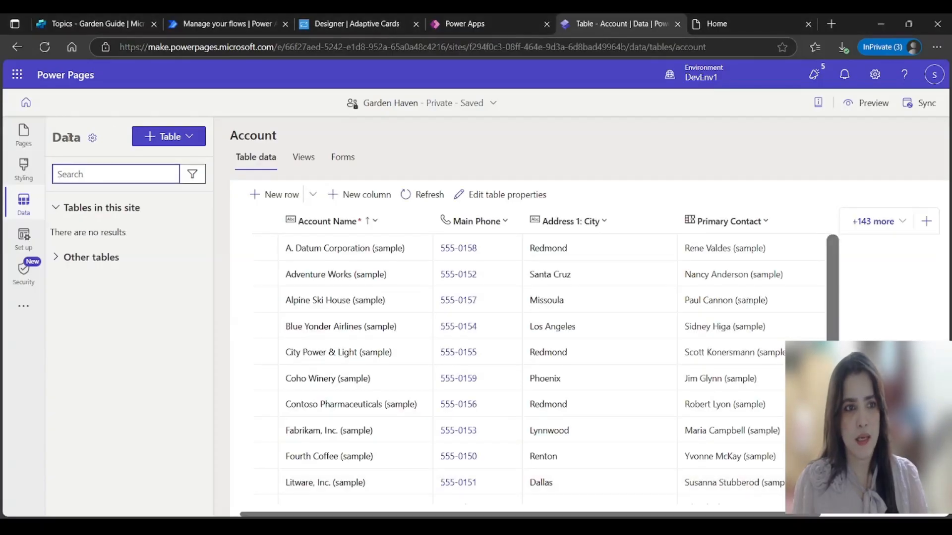
Step: Show Garden Haven's Site details page in Set up, scrolled down to the Name card
{"action": "left_click", "coordinate": [21, 242]}
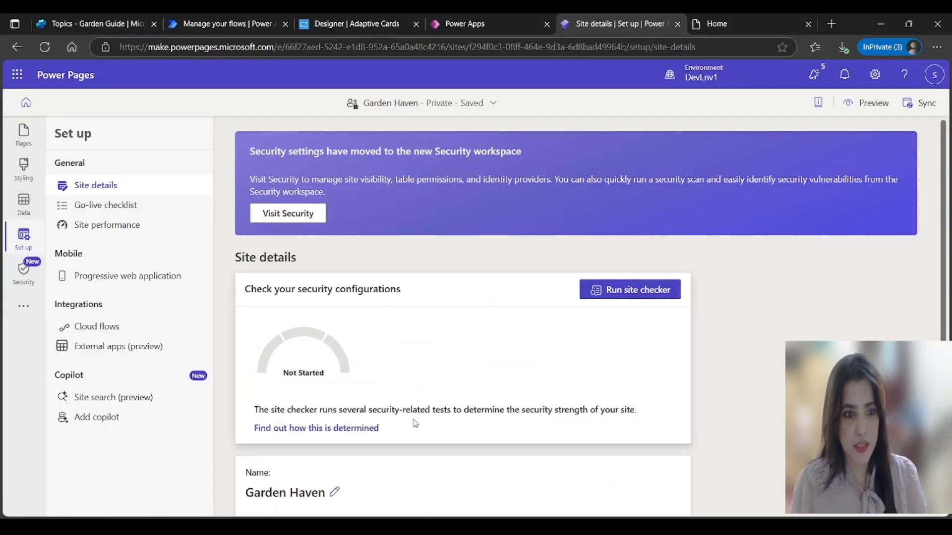
{"action": "scroll", "coordinate": [415, 423], "scroll_direction": "down", "scroll_amount": 5}
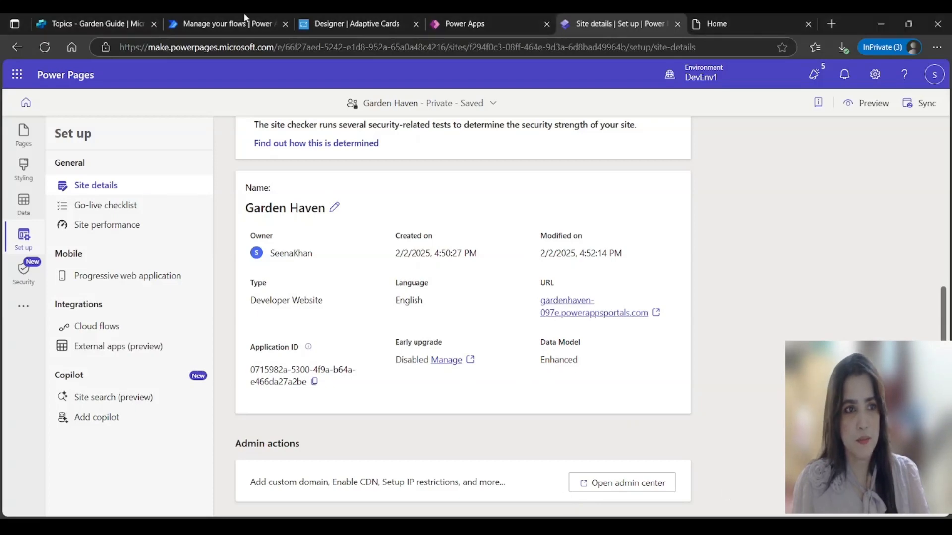
Step: Publish the Garden Guide agent from Copilot Studio's header and confirm in the dialog
{"action": "left_click", "coordinate": [110, 22]}
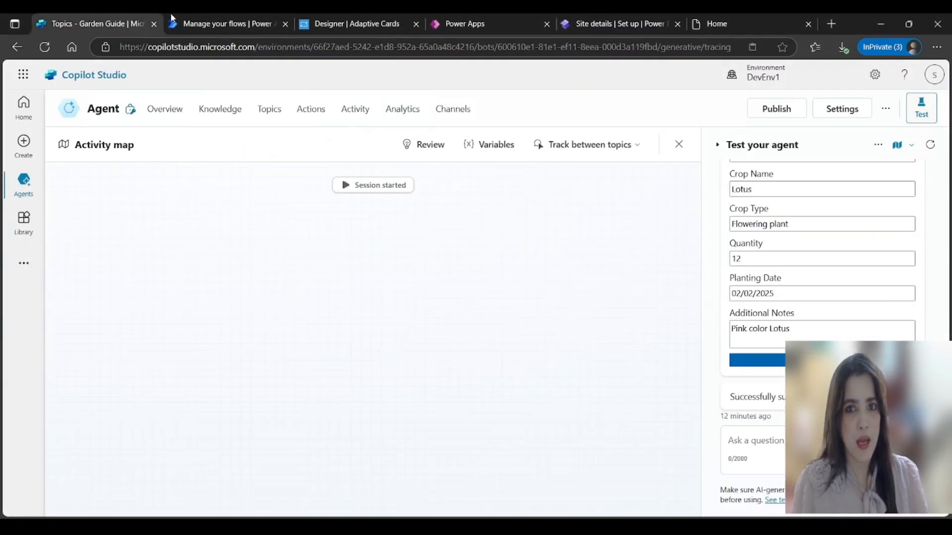
{"action": "left_click", "coordinate": [838, 112]}
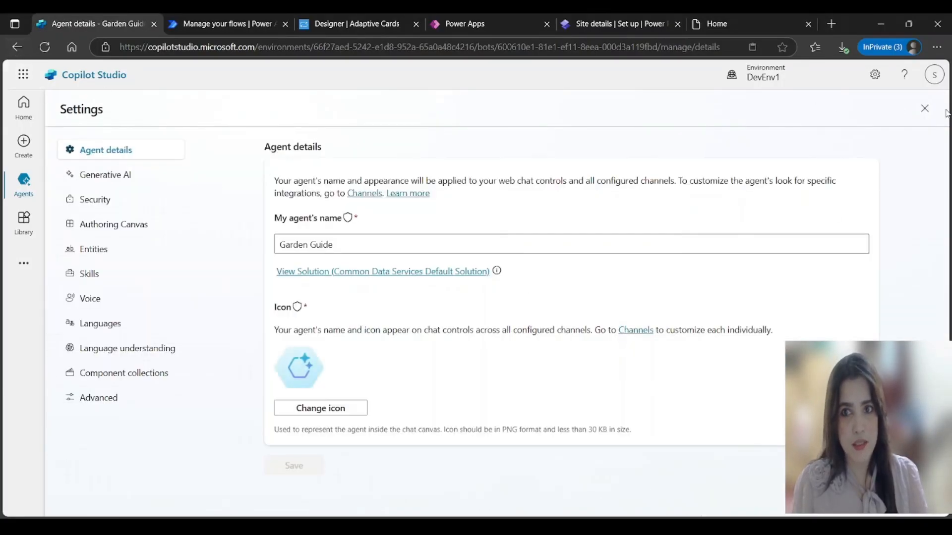
{"action": "left_click", "coordinate": [924, 110]}
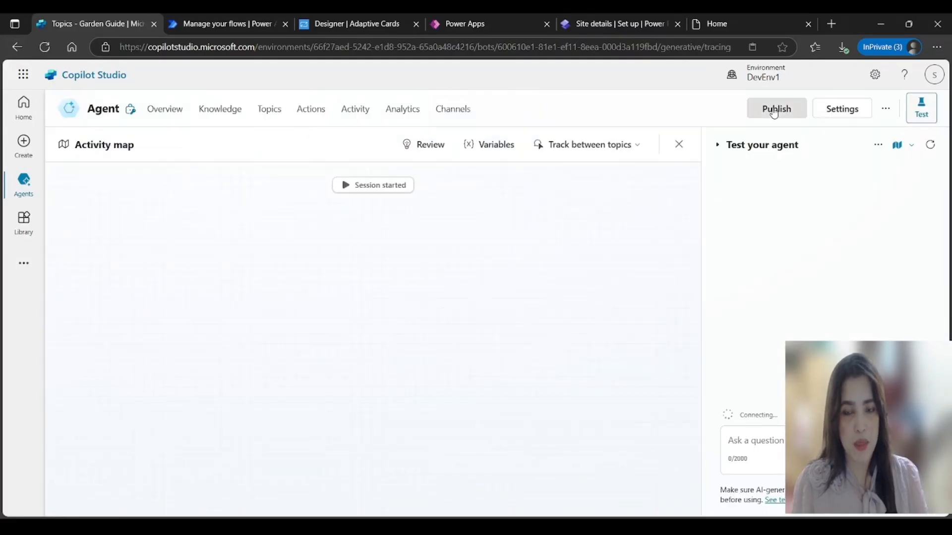
{"action": "left_click", "coordinate": [774, 110]}
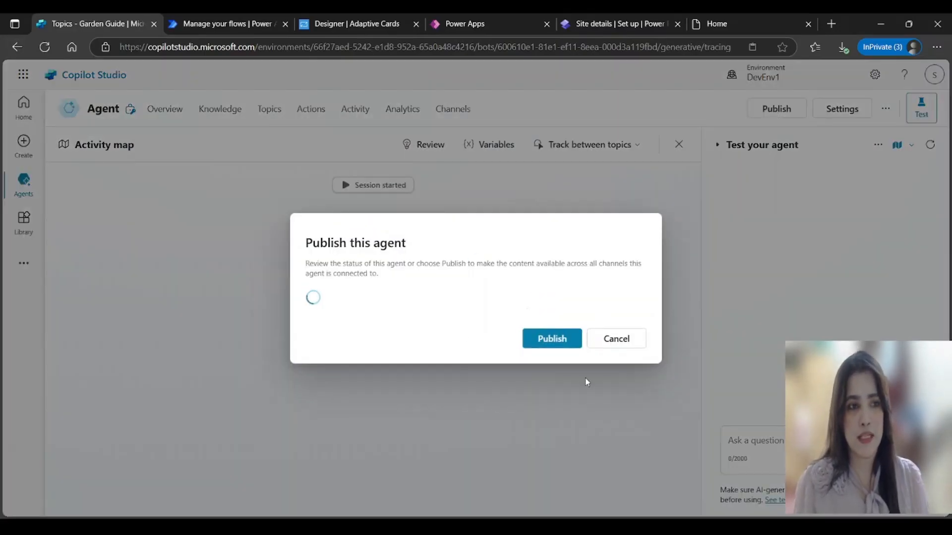
{"action": "left_click", "coordinate": [558, 346]}
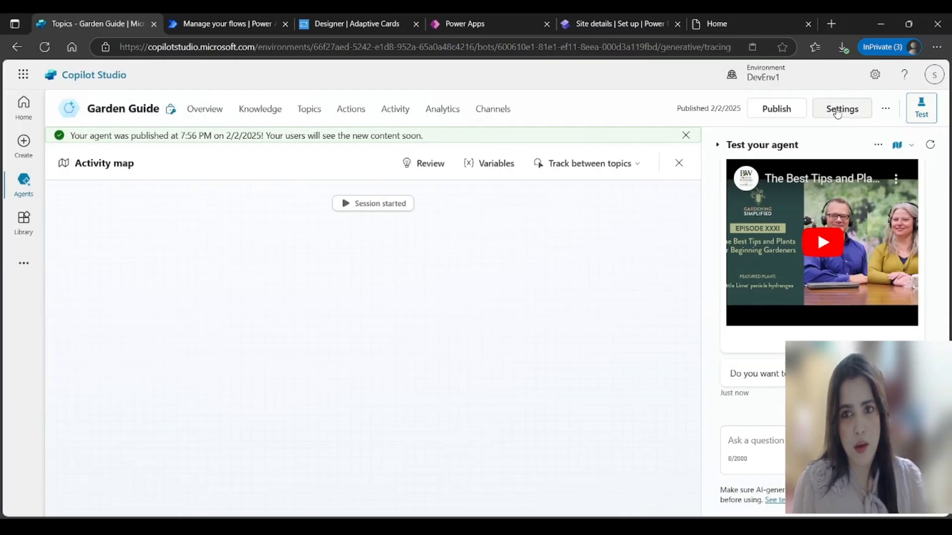
Step: View the Garden Guide agent's metadata IDs in Advanced settings, then return to Power Pages Site details
{"action": "left_click", "coordinate": [837, 111]}
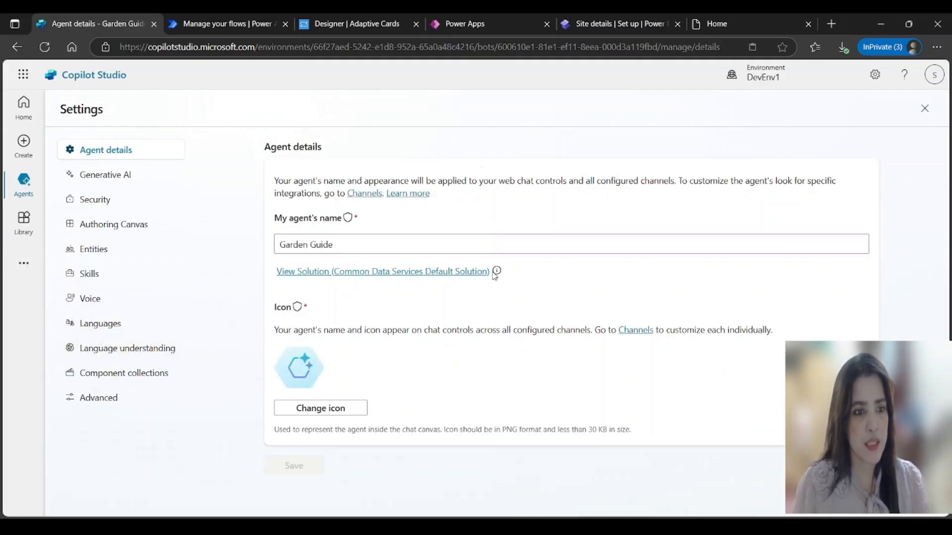
{"action": "left_click", "coordinate": [91, 402]}
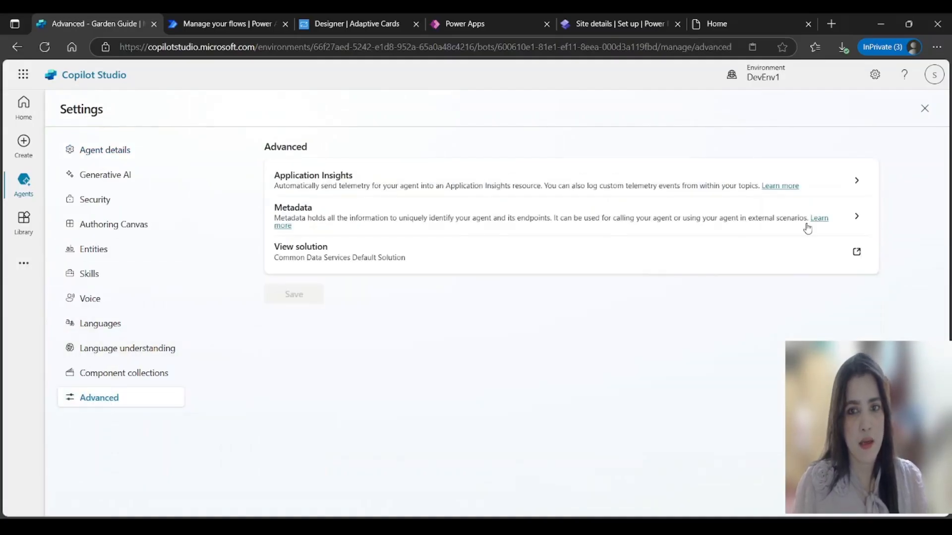
{"action": "left_click", "coordinate": [857, 219]}
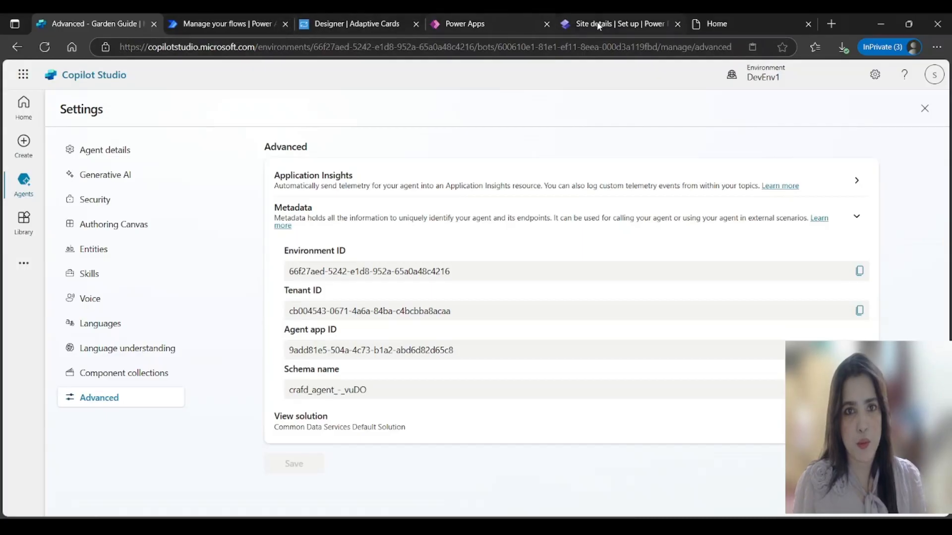
{"action": "left_click", "coordinate": [565, 26]}
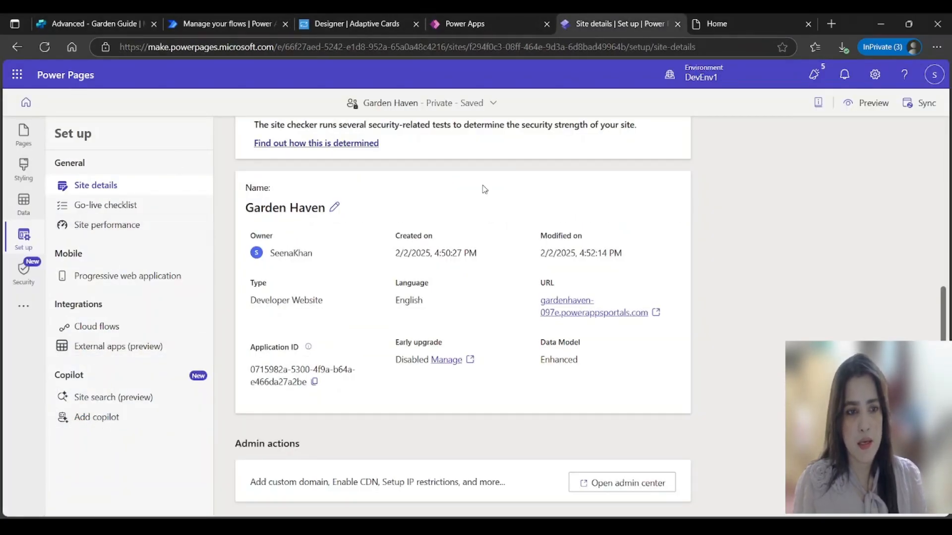
Step: Search the Data tables for 'site' and open the Site Component table
{"action": "left_click", "coordinate": [24, 204]}
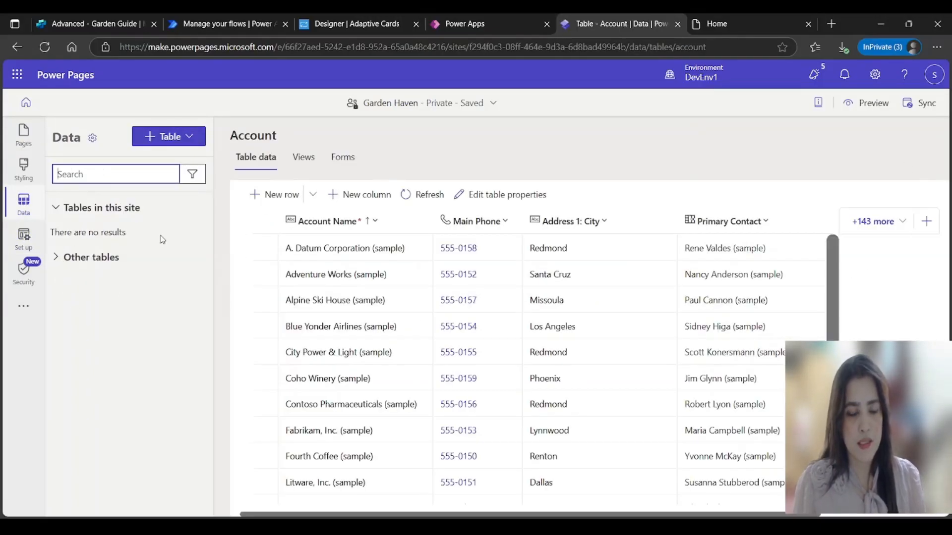
{"action": "left_click", "coordinate": [323, 472]}
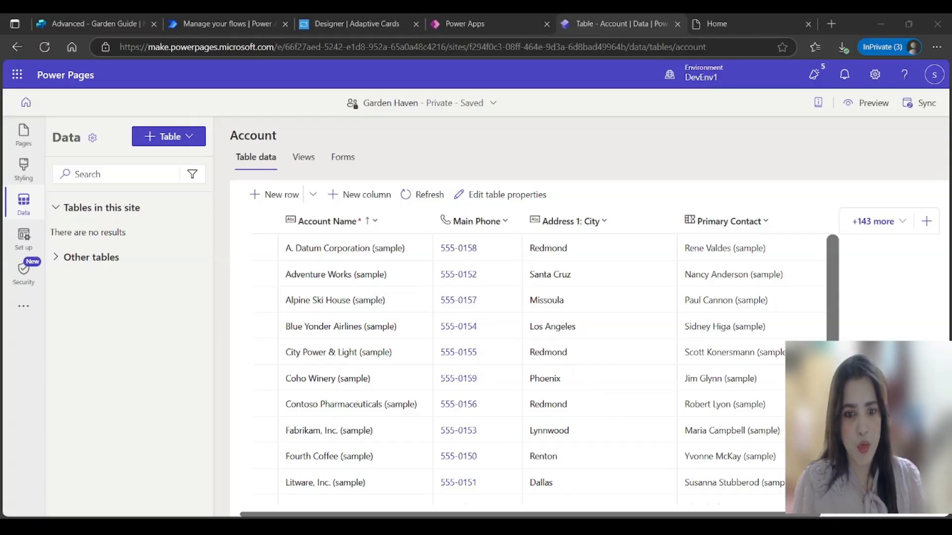
{"action": "left_click", "coordinate": [120, 170]}
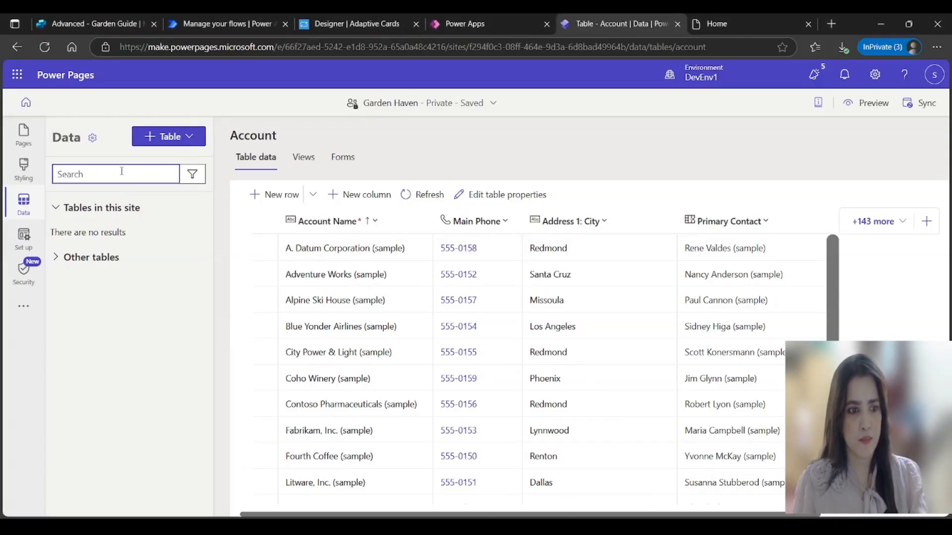
{"action": "type", "text": "site"}
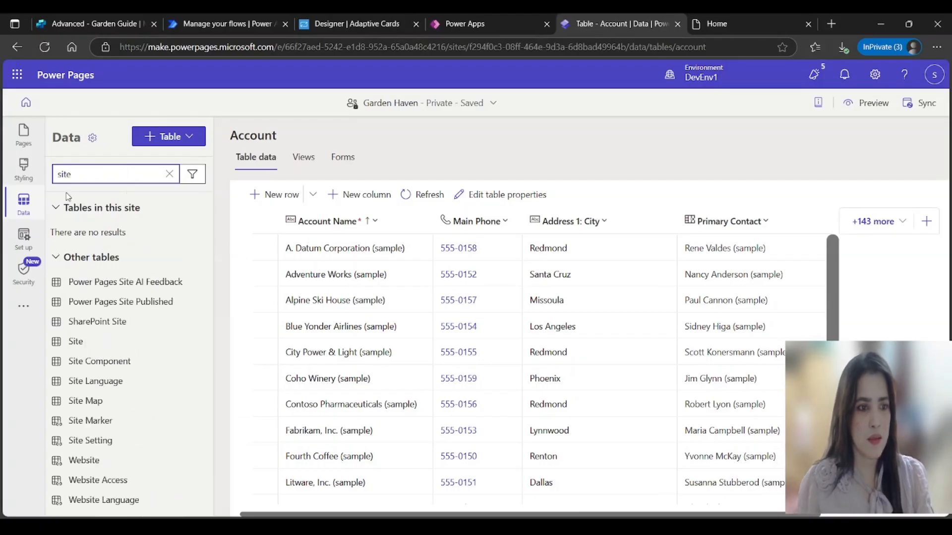
{"action": "left_click", "coordinate": [115, 359]}
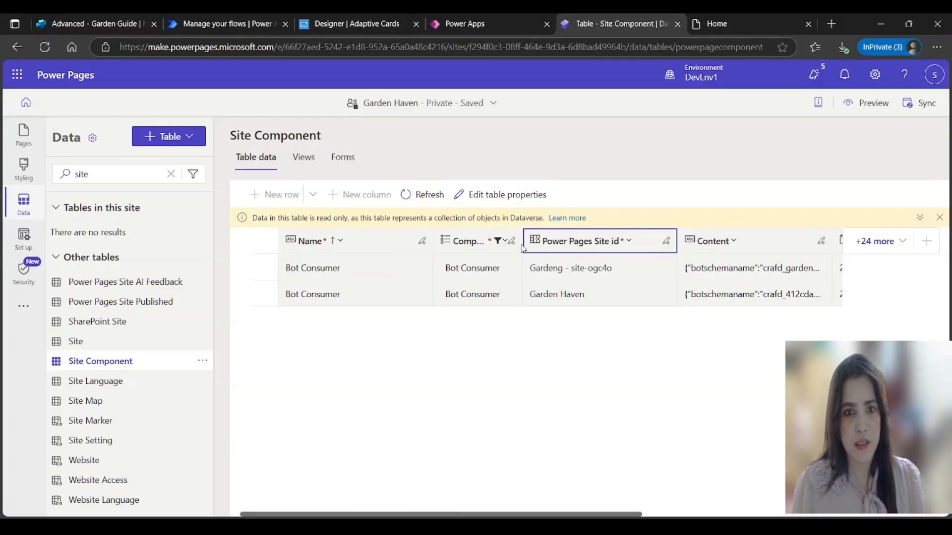
Step: Filter the component type to Bot Consumer and open the Garden Haven row in a form
{"action": "left_click", "coordinate": [491, 246]}
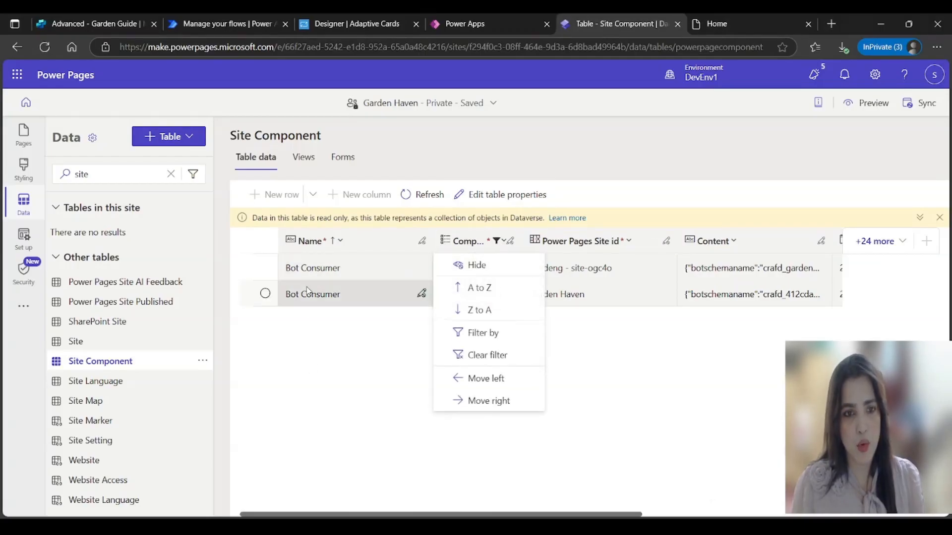
{"action": "left_click", "coordinate": [492, 335]}
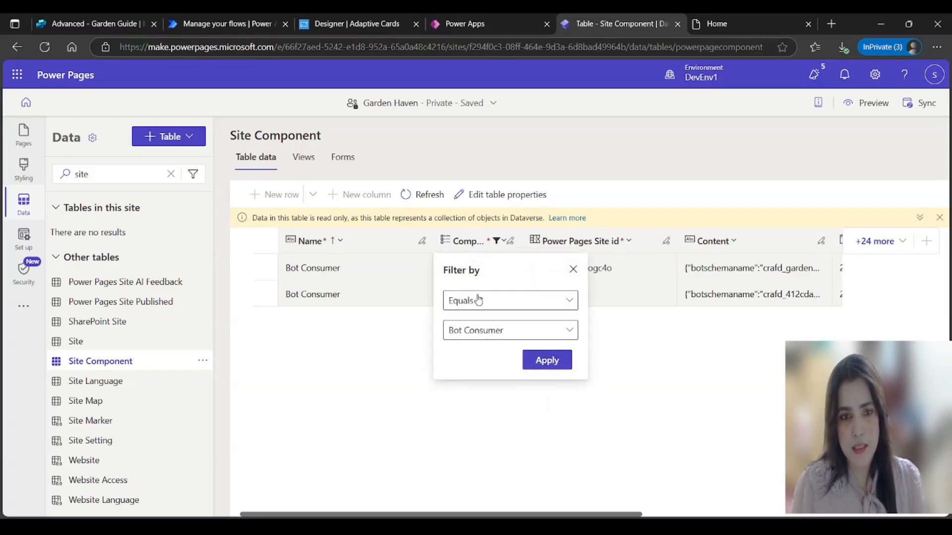
{"action": "left_click", "coordinate": [568, 335]}
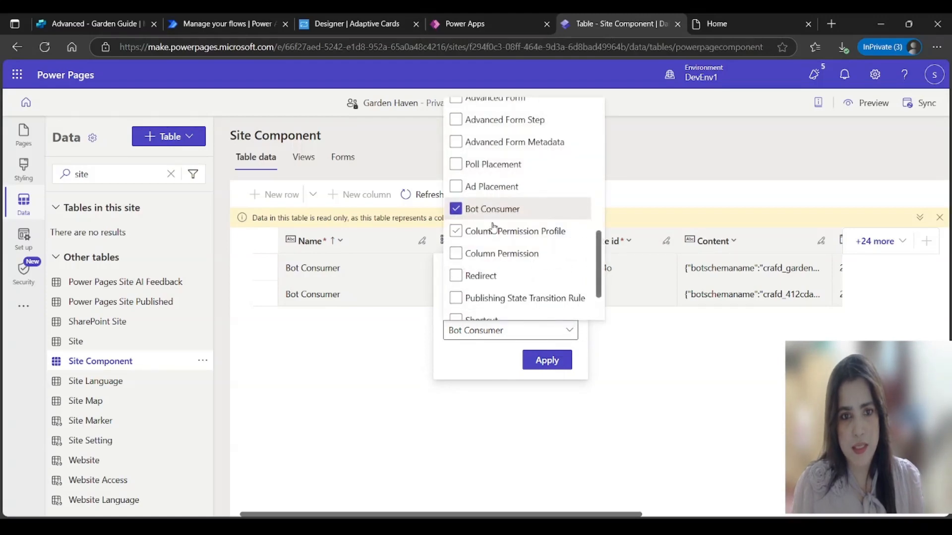
{"action": "left_click", "coordinate": [667, 383]}
{"action": "left_click", "coordinate": [546, 360]}
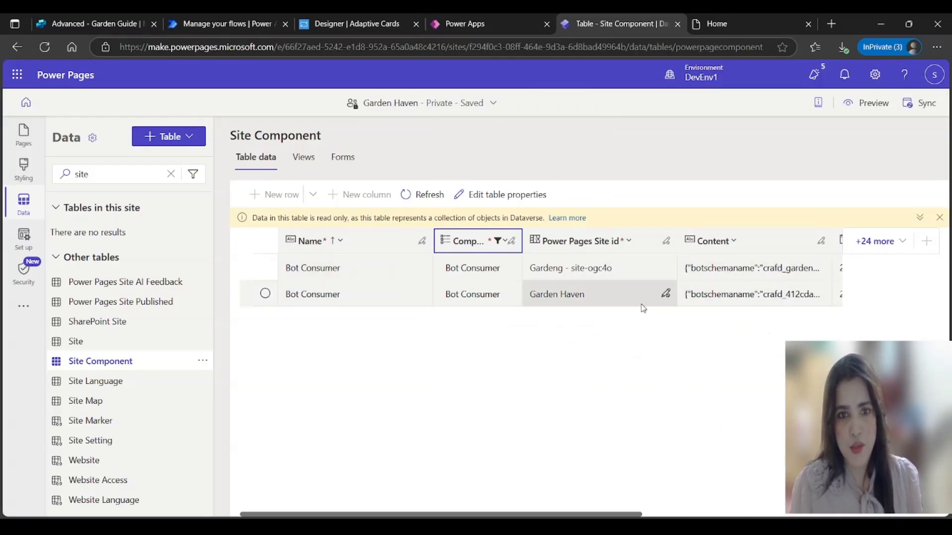
{"action": "left_click", "coordinate": [265, 294]}
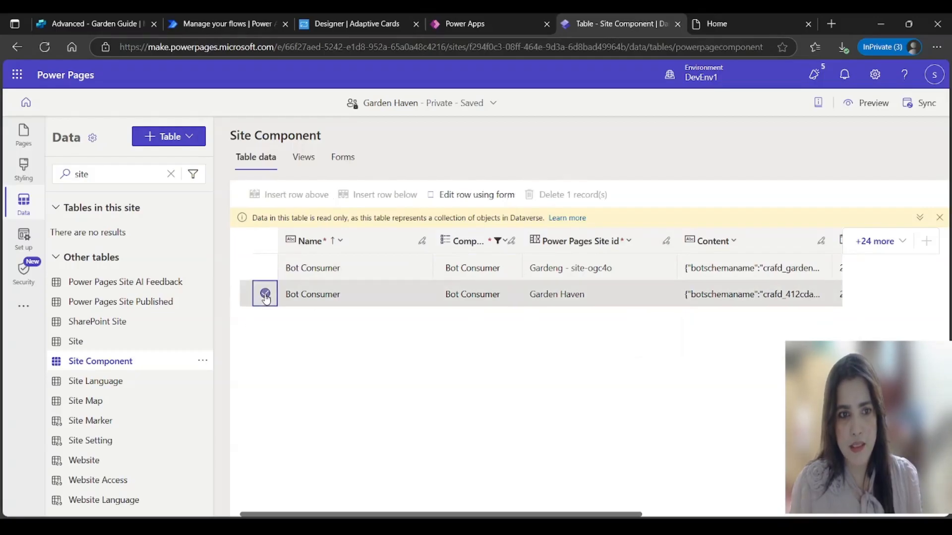
{"action": "left_click", "coordinate": [489, 199]}
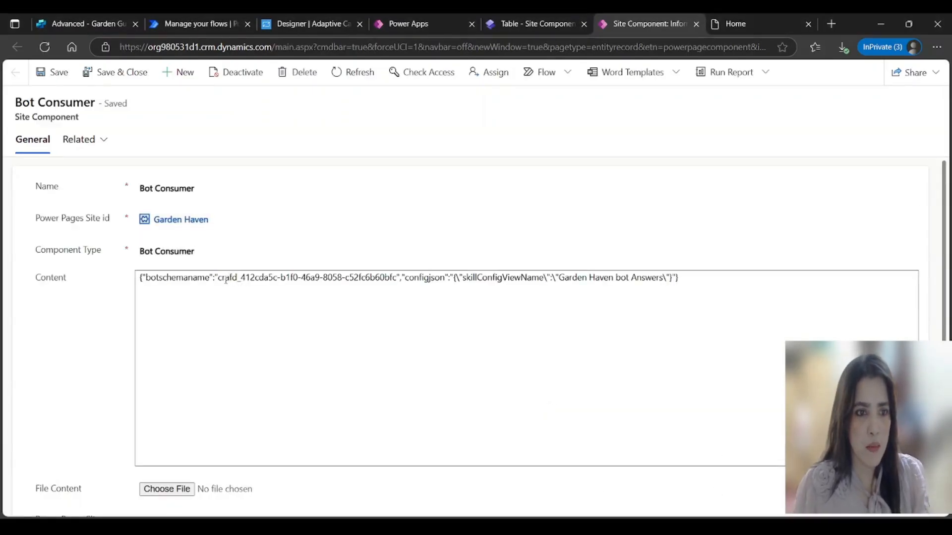
Step: Replace the Content's botschemaname GUID with crafd_agent_-_vuDO, then save and close the record
{"action": "left_click_drag", "start_coordinate": [219, 278], "coordinate": [400, 278]}
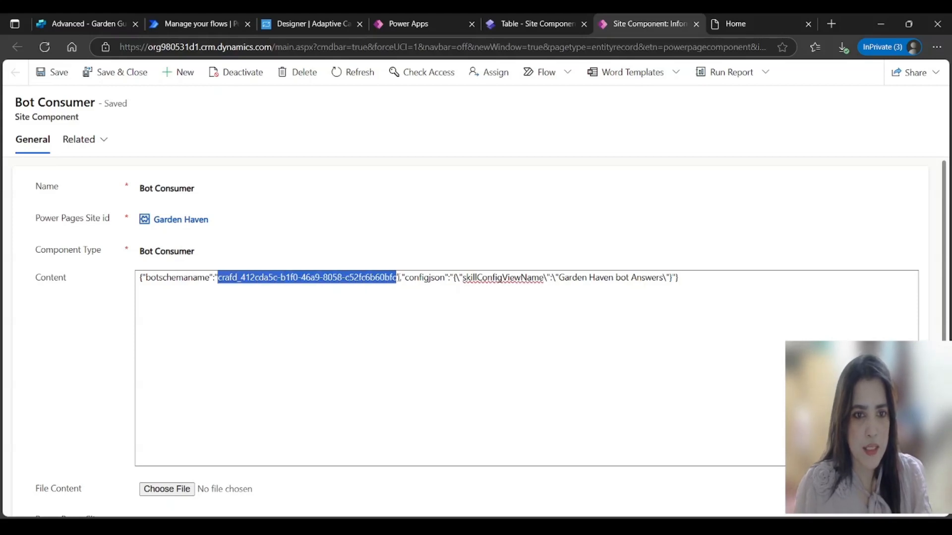
{"action": "key", "text": "BackSpace"}
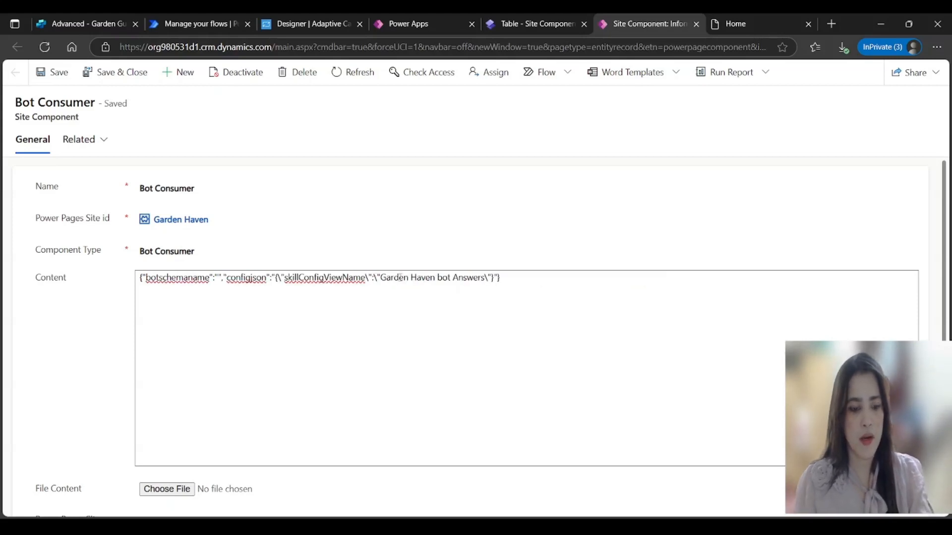
{"action": "type", "text": "crafd_agent_-_vuDO"}
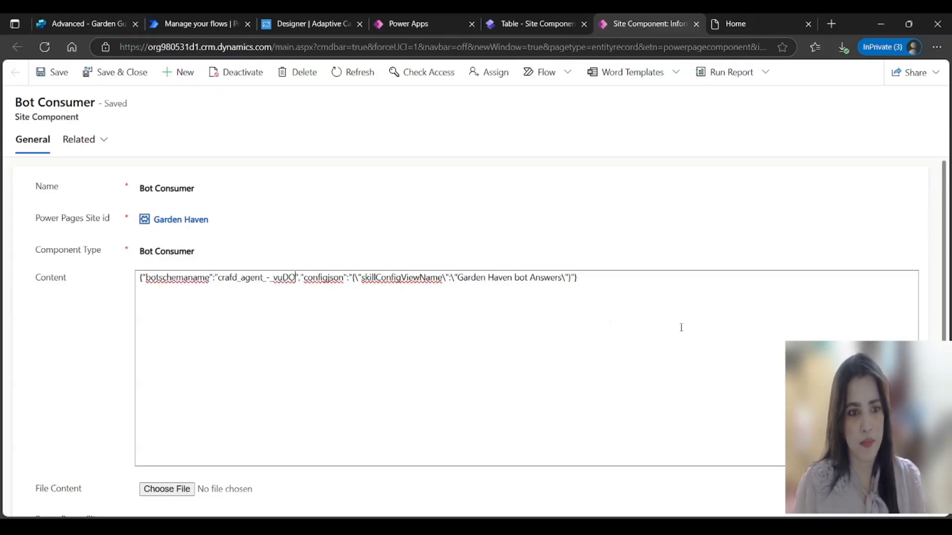
{"action": "left_click", "coordinate": [102, 74]}
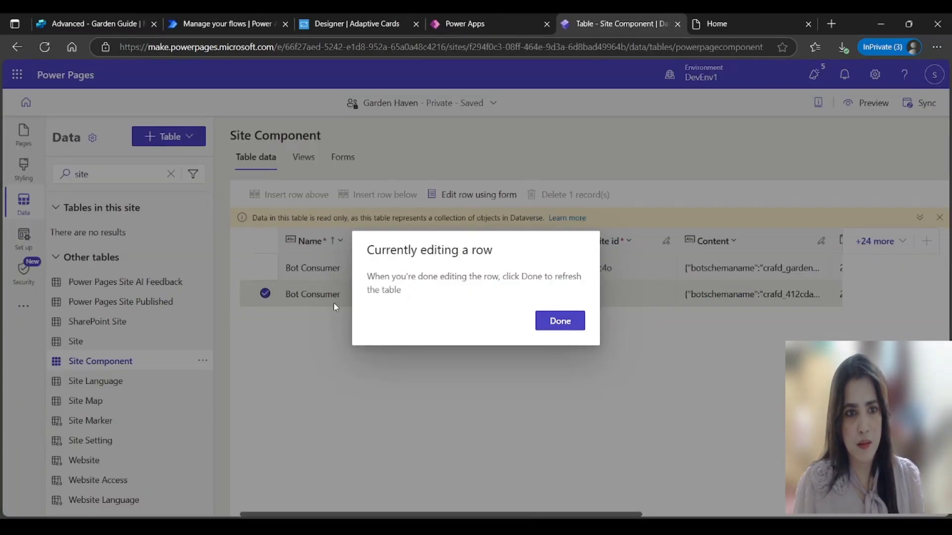
Step: Refresh the Site Component table and check botschemaname crafd_agent_-_vuDO against Copilot Studio's schema name
{"action": "left_click", "coordinate": [577, 322]}
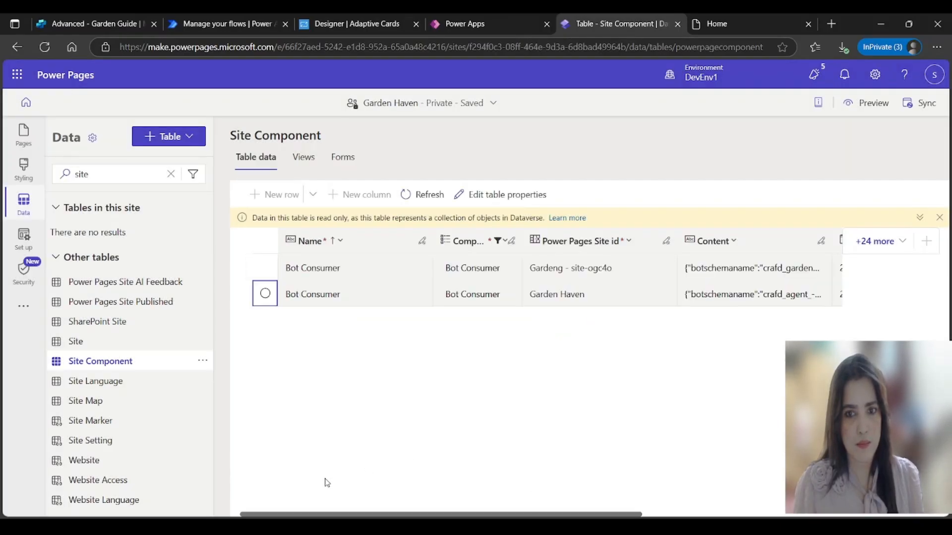
{"action": "key", "text": "alt+Tab"}
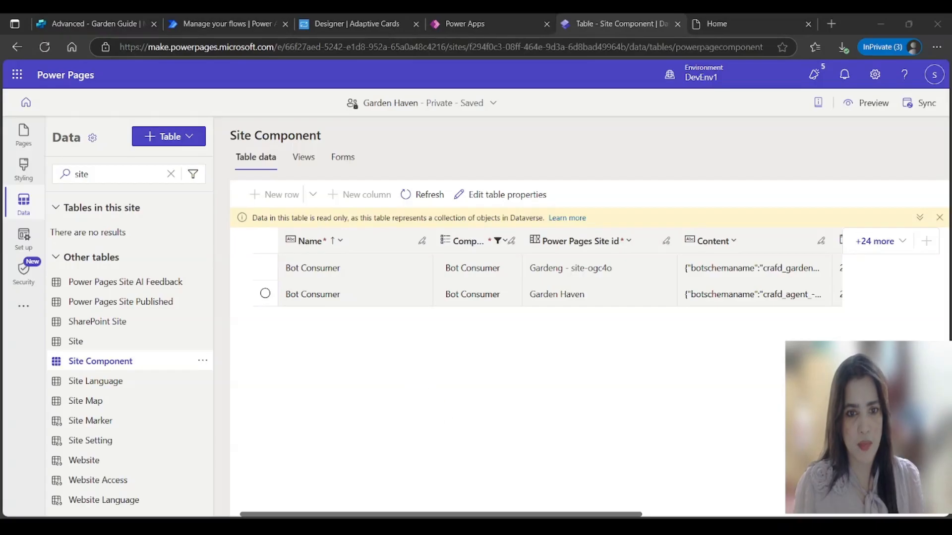
{"action": "key", "text": "alt+Tab"}
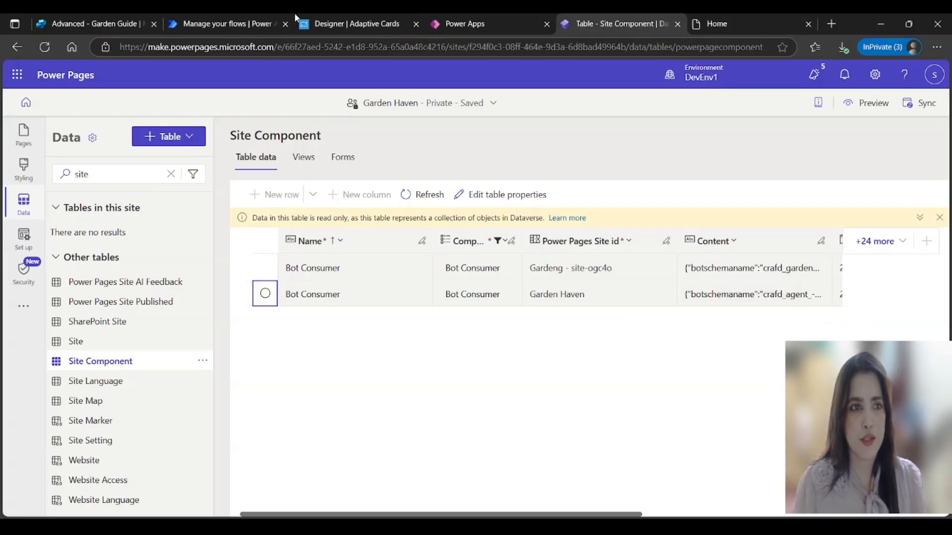
{"action": "left_click", "coordinate": [124, 27]}
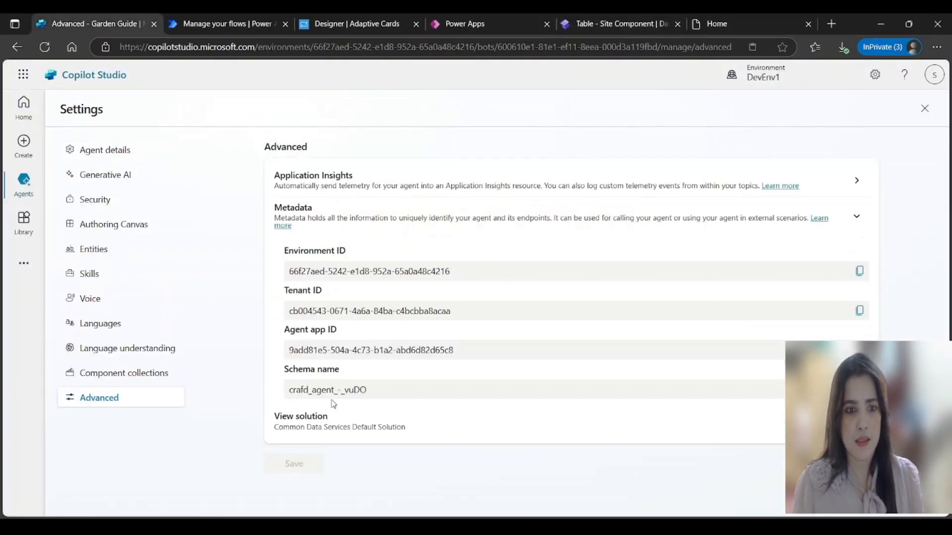
{"action": "left_click", "coordinate": [615, 24]}
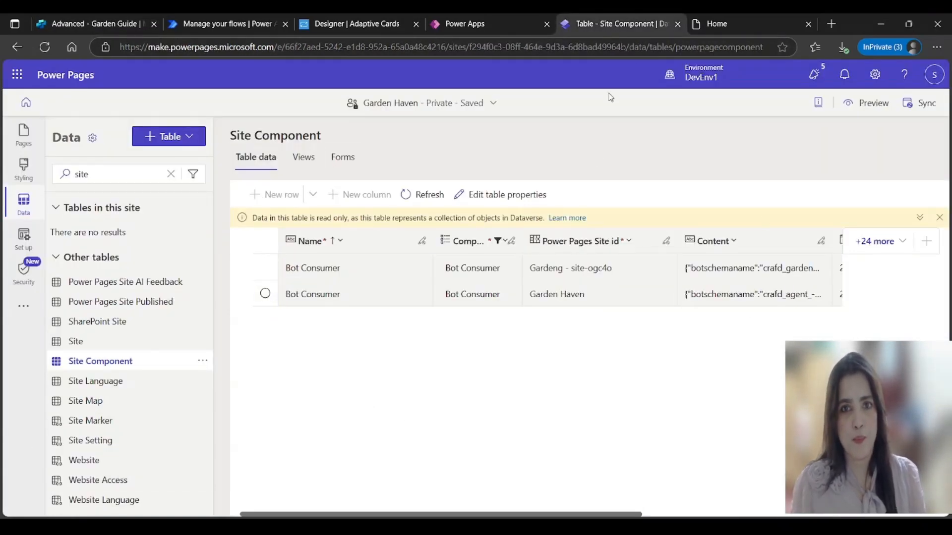
Step: Reload the live Garden Haven home page to retest the Garden Guide chat, then return to Site Component
{"action": "left_click", "coordinate": [720, 26]}
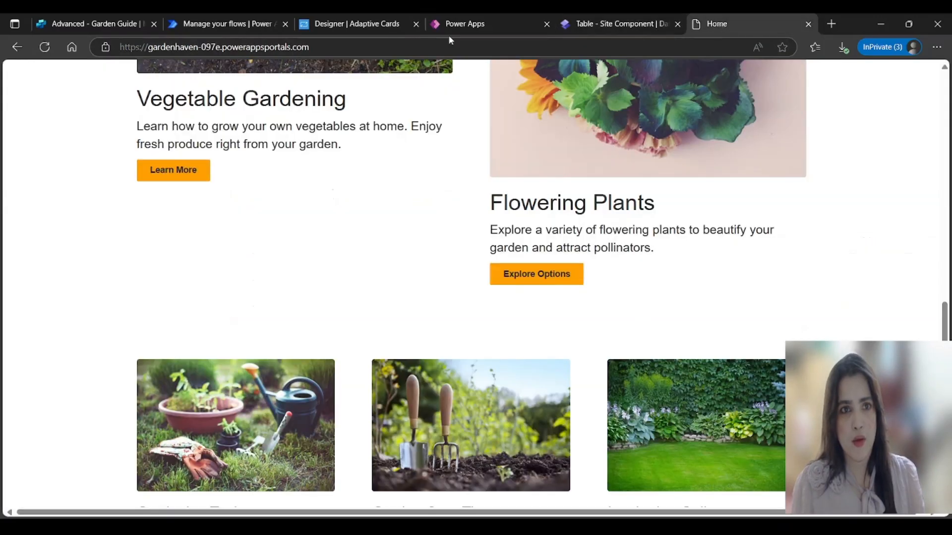
{"action": "left_click", "coordinate": [334, 45]}
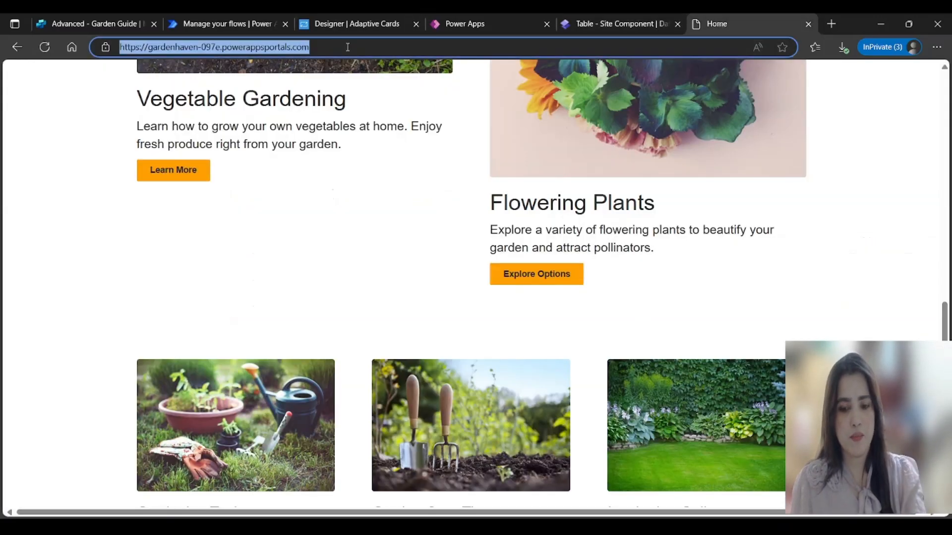
{"action": "key", "text": "Return"}
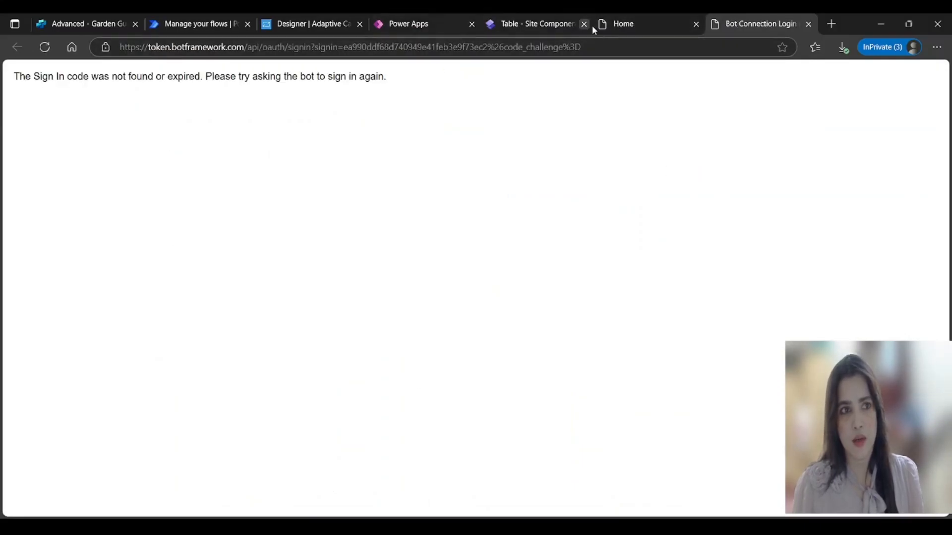
{"action": "left_click", "coordinate": [622, 23]}
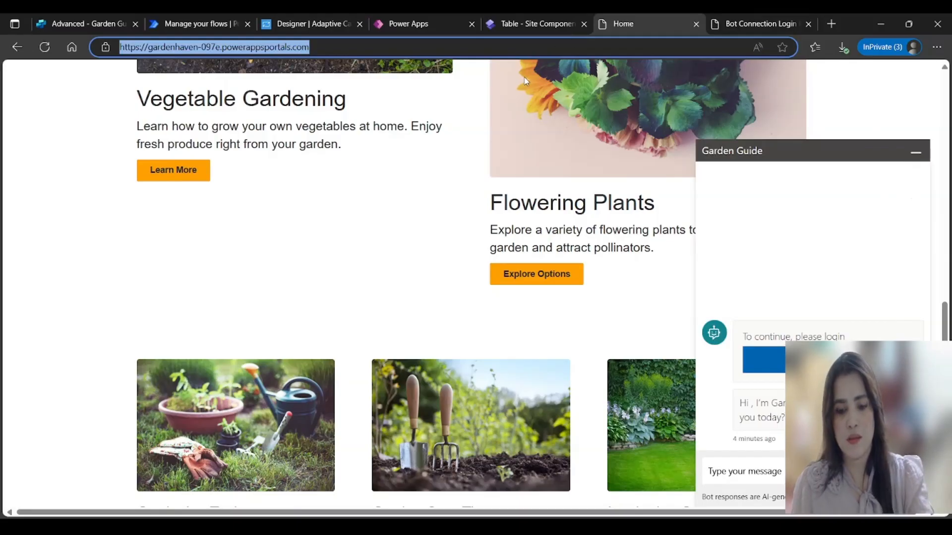
{"action": "left_click", "coordinate": [523, 22]}
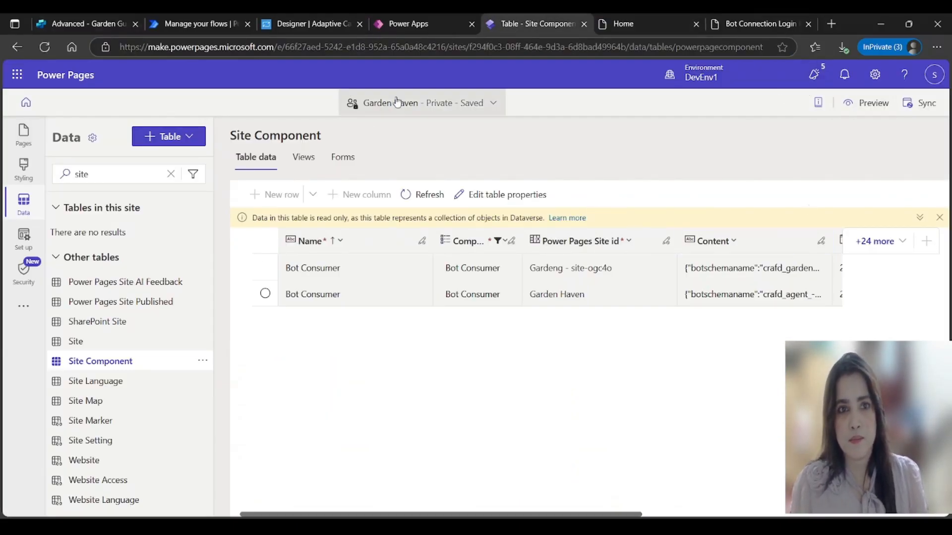
Step: Preview the Garden Haven site on desktop in a new browser tab
{"action": "left_click", "coordinate": [23, 133]}
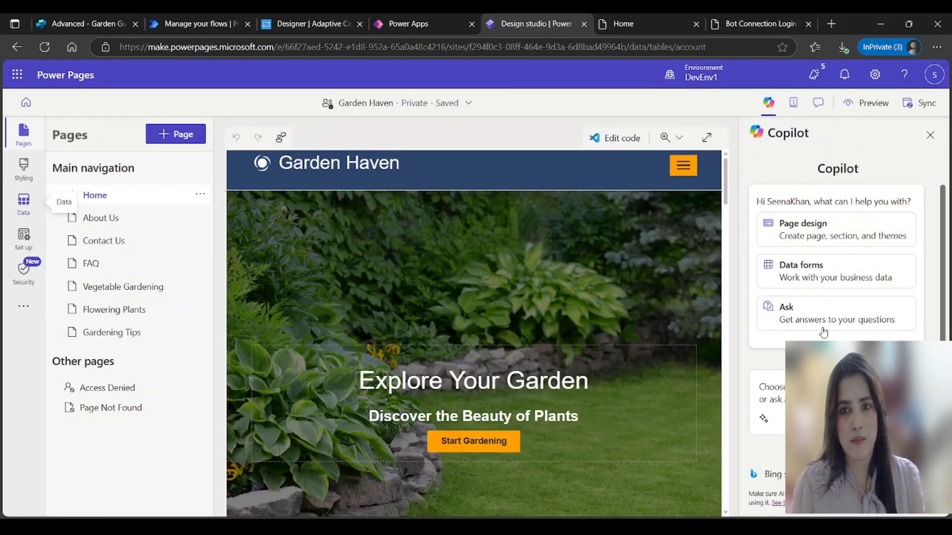
{"action": "left_click", "coordinate": [24, 201]}
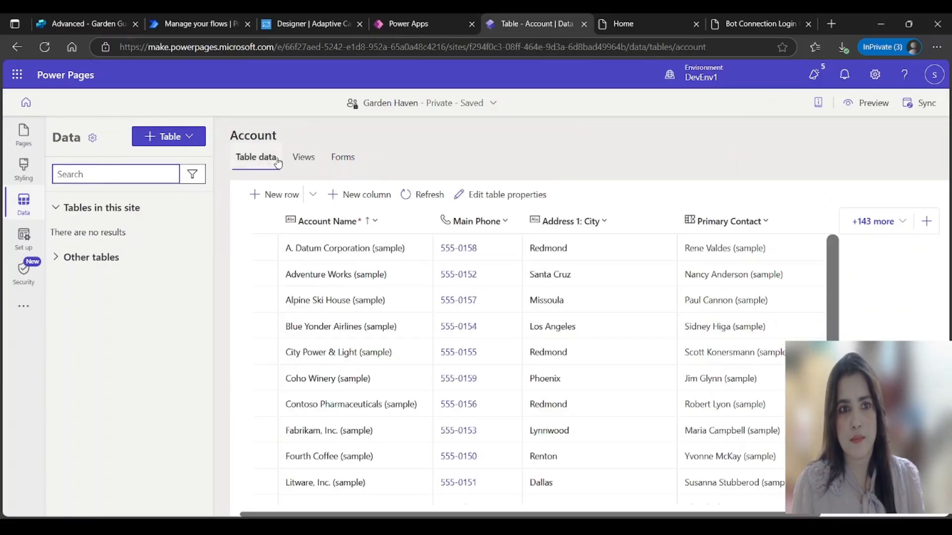
{"action": "left_click", "coordinate": [871, 102]}
{"action": "left_click", "coordinate": [830, 141]}
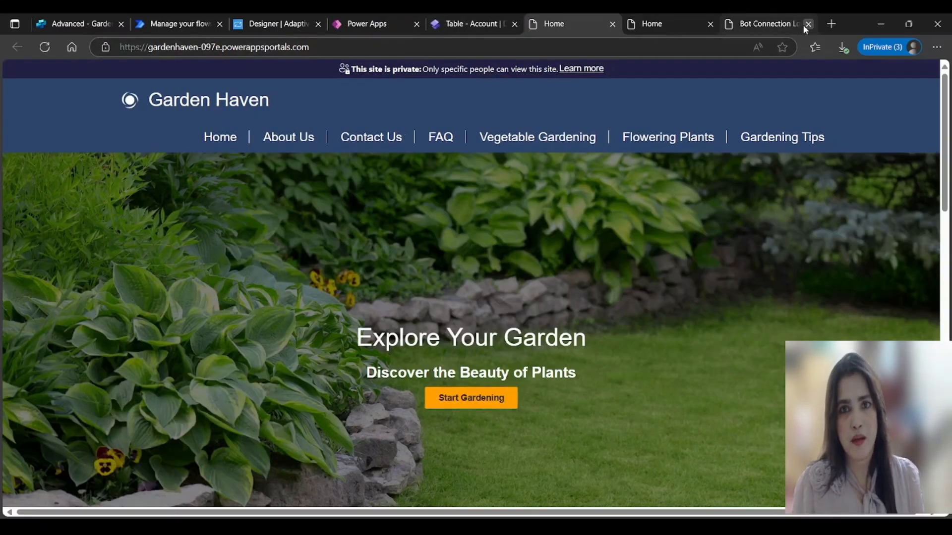
Step: Close the stale sign-in and old site tabs, try the Garden Guide chat, then return to Copilot Studio
{"action": "left_click", "coordinate": [807, 25]}
{"action": "left_click", "coordinate": [808, 24]}
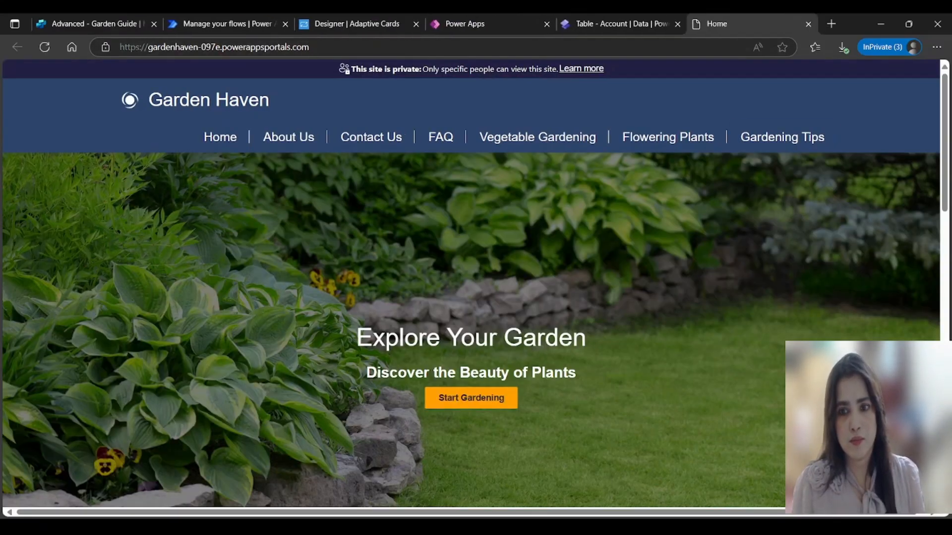
{"action": "left_click", "coordinate": [907, 482]}
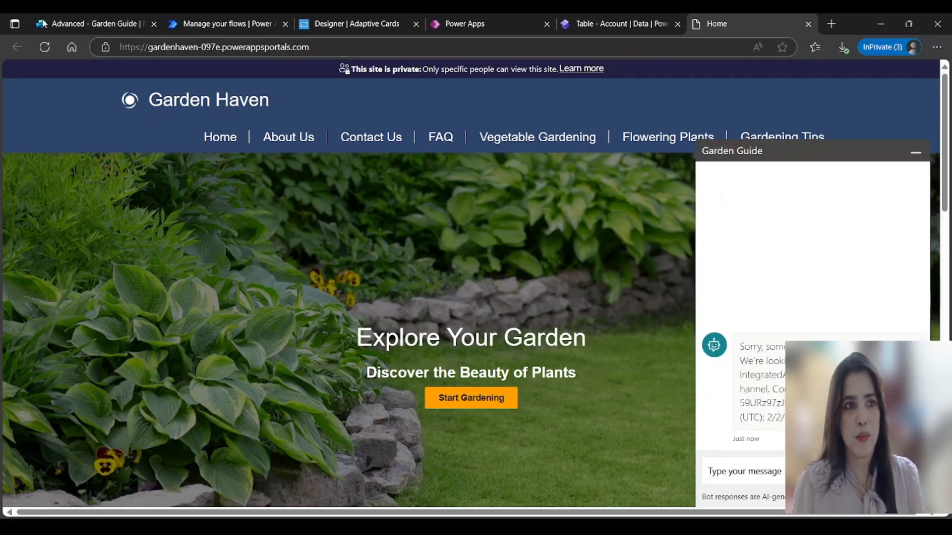
{"action": "left_click", "coordinate": [94, 24]}
{"action": "left_click", "coordinate": [926, 108]}
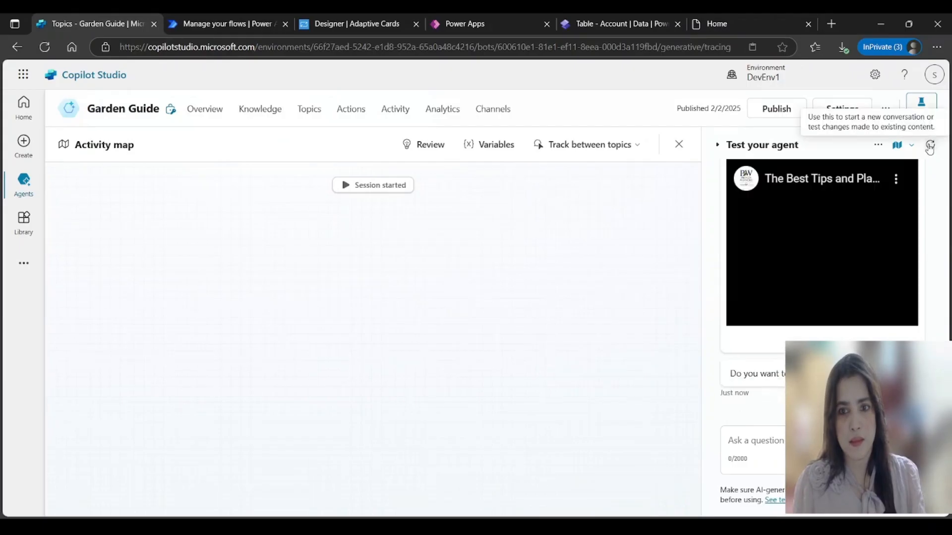
Step: Go from the agent's Channels page to the Garden Guide Settings' Security page
{"action": "left_click", "coordinate": [485, 112]}
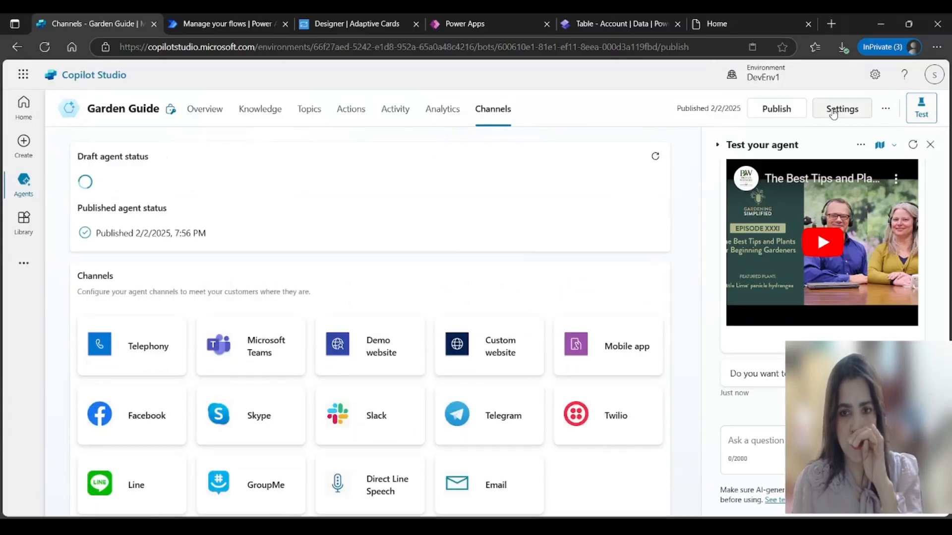
{"action": "left_click", "coordinate": [842, 109]}
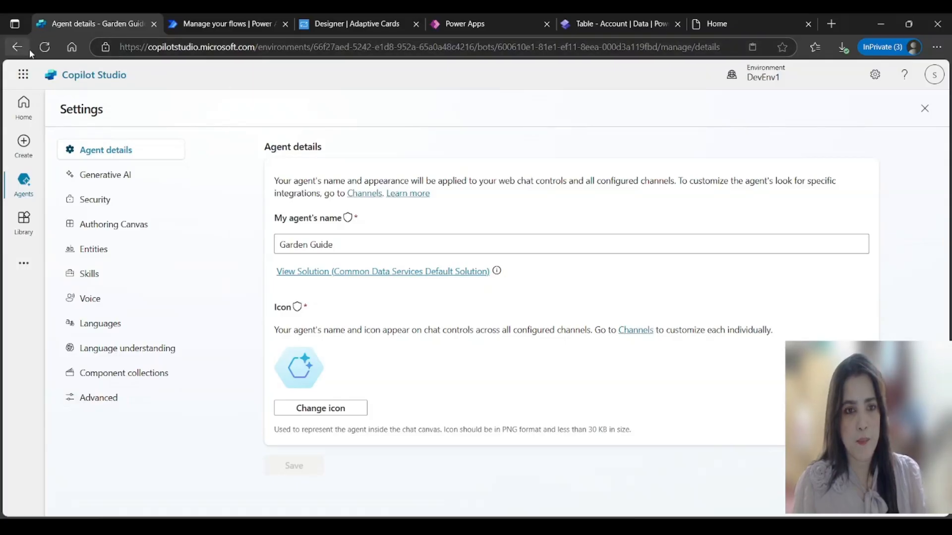
{"action": "left_click", "coordinate": [96, 175]}
{"action": "left_click", "coordinate": [96, 199]}
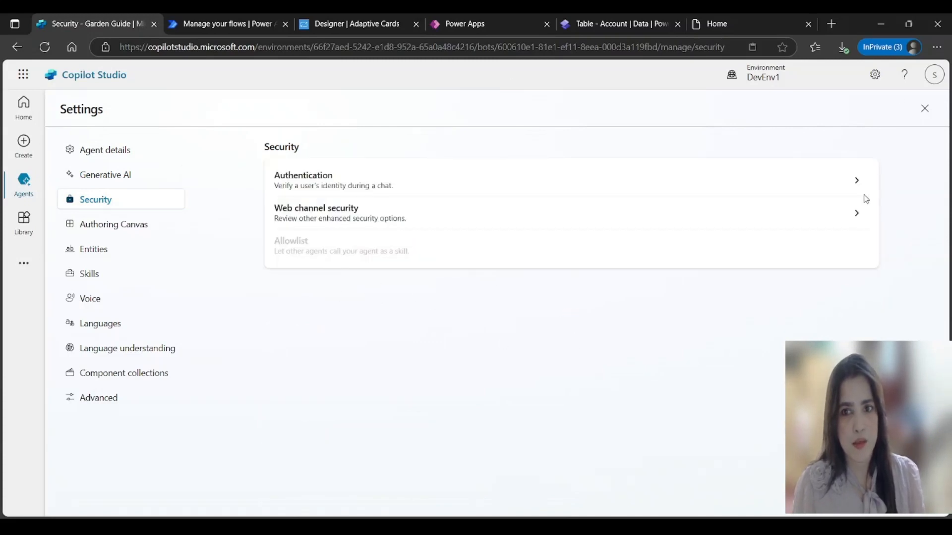
Step: Set the Garden Guide's authentication to No authentication and save the change
{"action": "left_click", "coordinate": [856, 184]}
{"action": "left_click", "coordinate": [339, 243]}
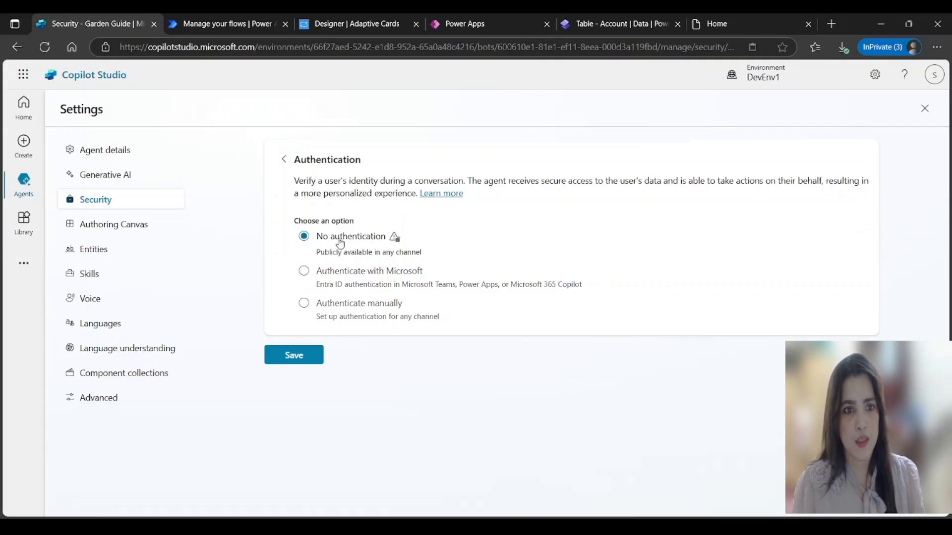
{"action": "left_click", "coordinate": [299, 357]}
{"action": "left_click", "coordinate": [551, 404]}
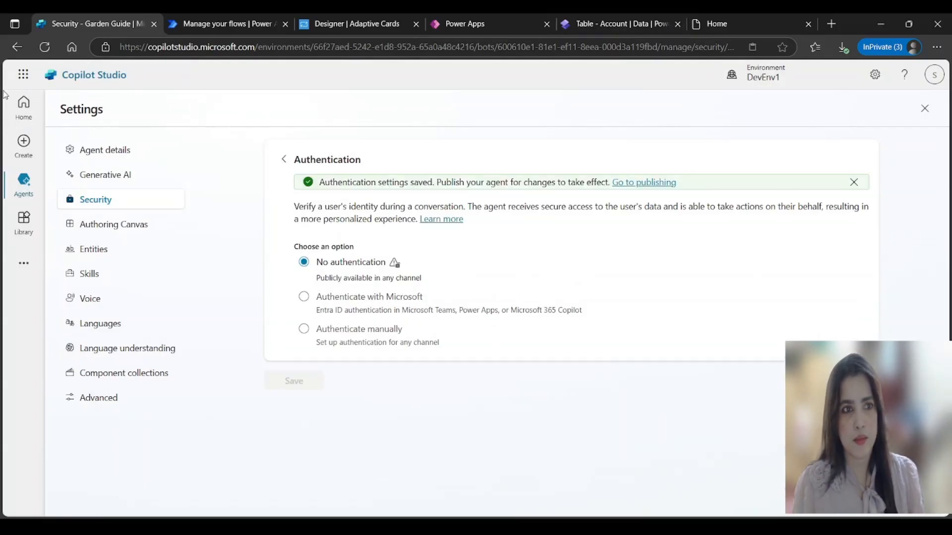
Step: Publish the Garden Guide agent and confirm the publish
{"action": "left_click", "coordinate": [925, 109]}
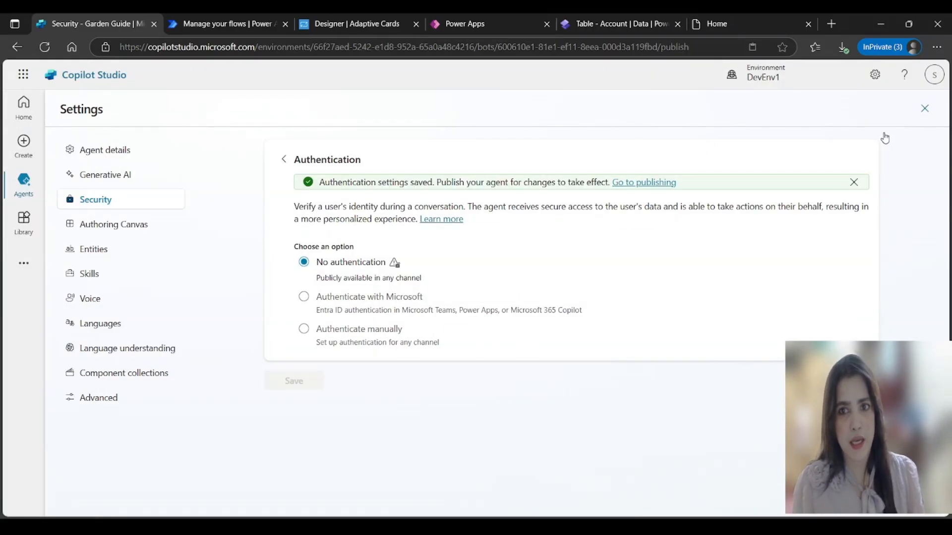
{"action": "left_click", "coordinate": [776, 109]}
{"action": "left_click", "coordinate": [545, 339]}
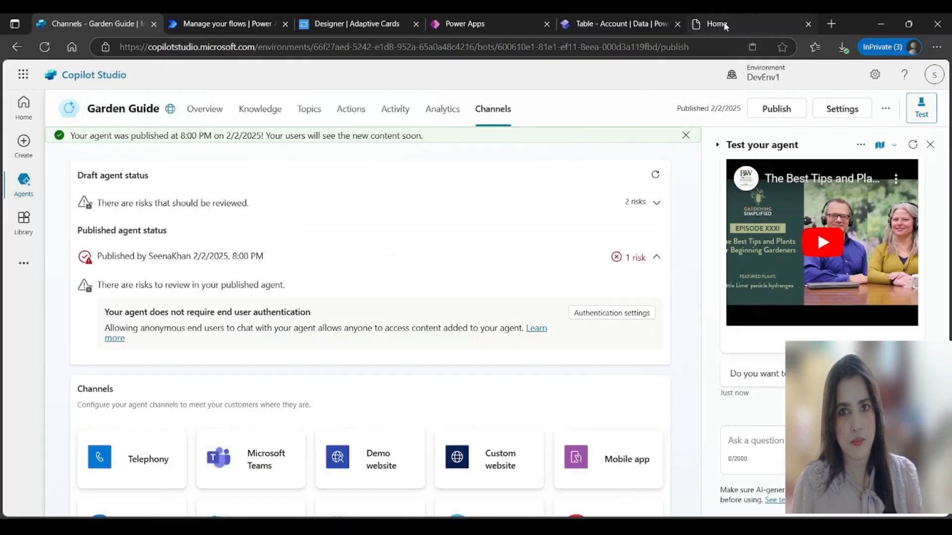
{"action": "left_click", "coordinate": [726, 25]}
Step: Reload the Garden Haven site and answer Yes to the Garden Guide's question
{"action": "left_click", "coordinate": [571, 48]}
{"action": "key", "text": "Return"}
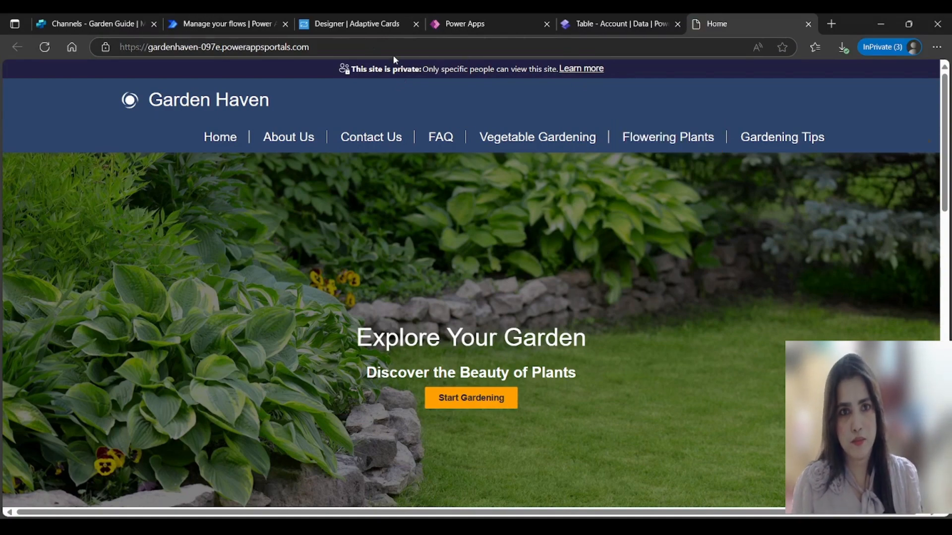
{"action": "left_click", "coordinate": [342, 47]}
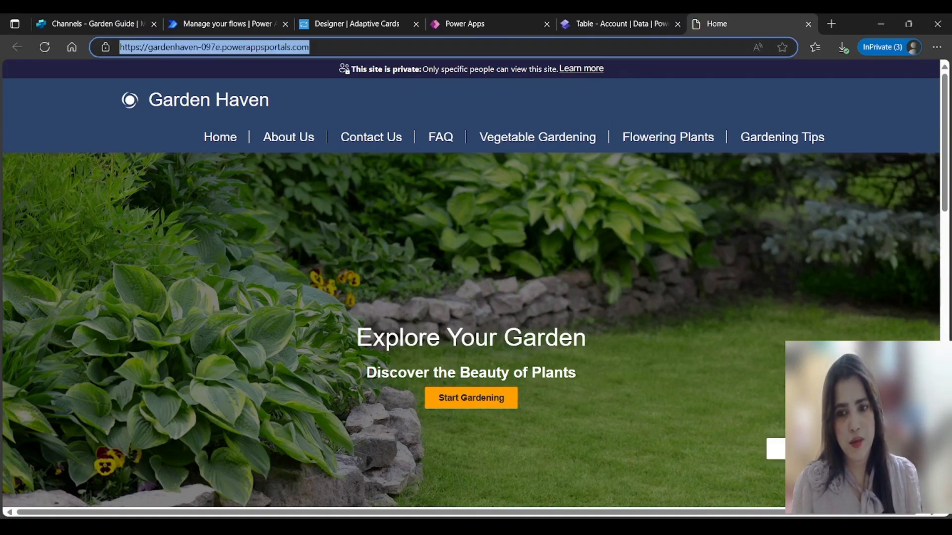
{"action": "left_click_drag", "start_coordinate": [923, 321], "coordinate": [926, 258]}
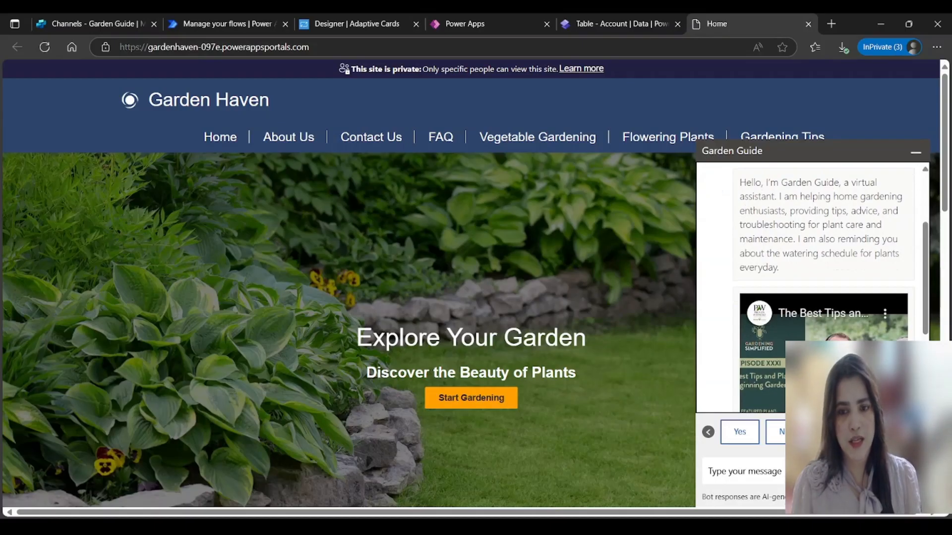
{"action": "left_click", "coordinate": [708, 432]}
{"action": "scroll", "coordinate": [347, 282], "scroll_direction": "down", "scroll_amount": 3}
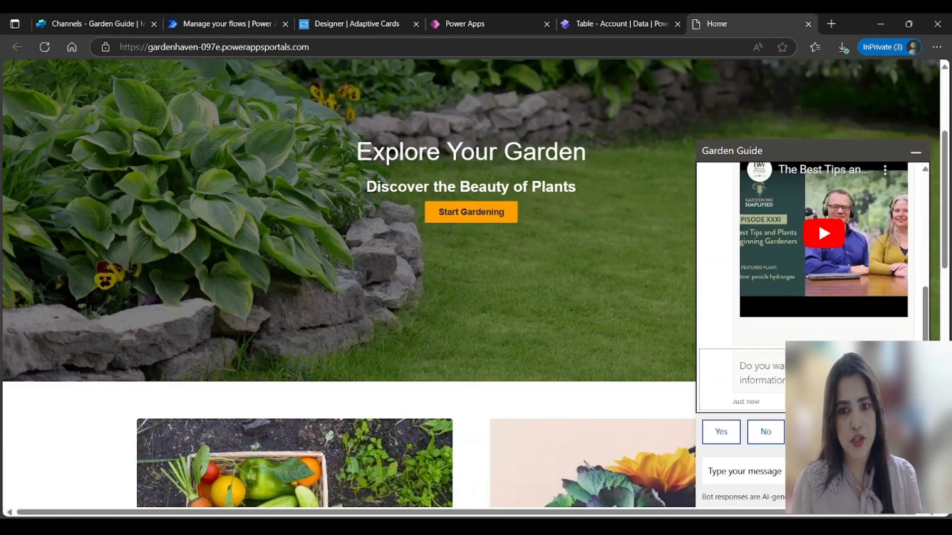
{"action": "left_click", "coordinate": [724, 436]}
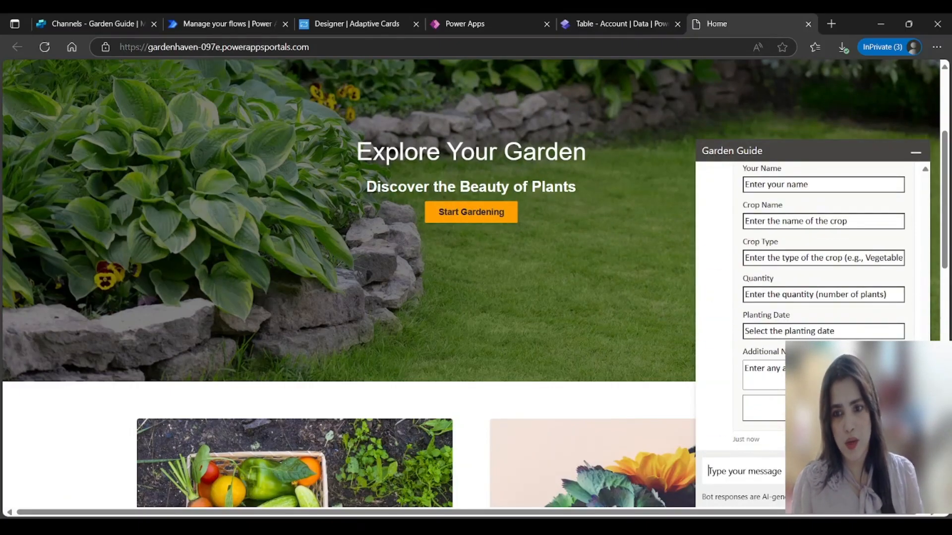
Step: Fill the crop form with the user's name, crop Water Lily, type Flowering, quantity 10
{"action": "scroll", "coordinate": [926, 334], "scroll_direction": "up", "scroll_amount": 5}
{"action": "scroll", "coordinate": [926, 334], "scroll_direction": "down", "scroll_amount": 4}
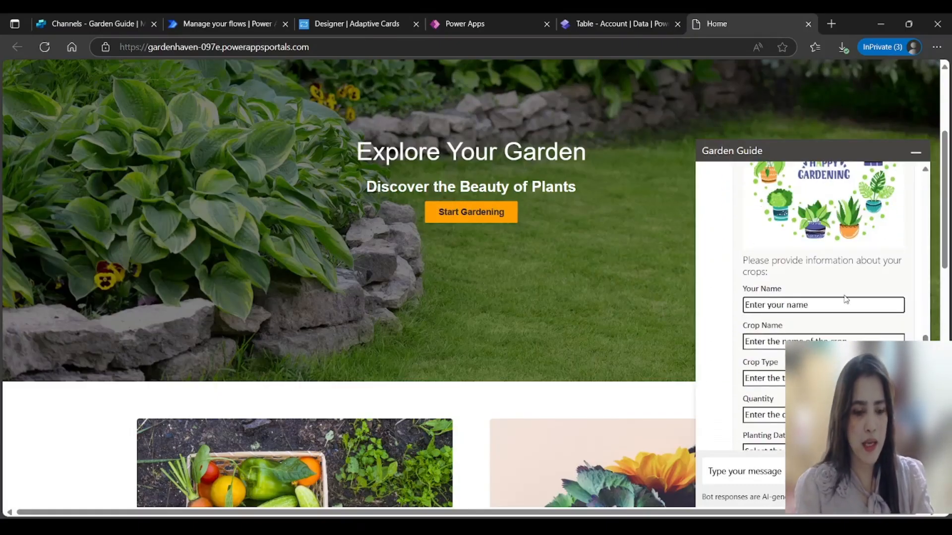
{"action": "type", "text": "Arsalan"}
{"action": "key", "text": "Tab"}
{"action": "type", "text": "Wa"}
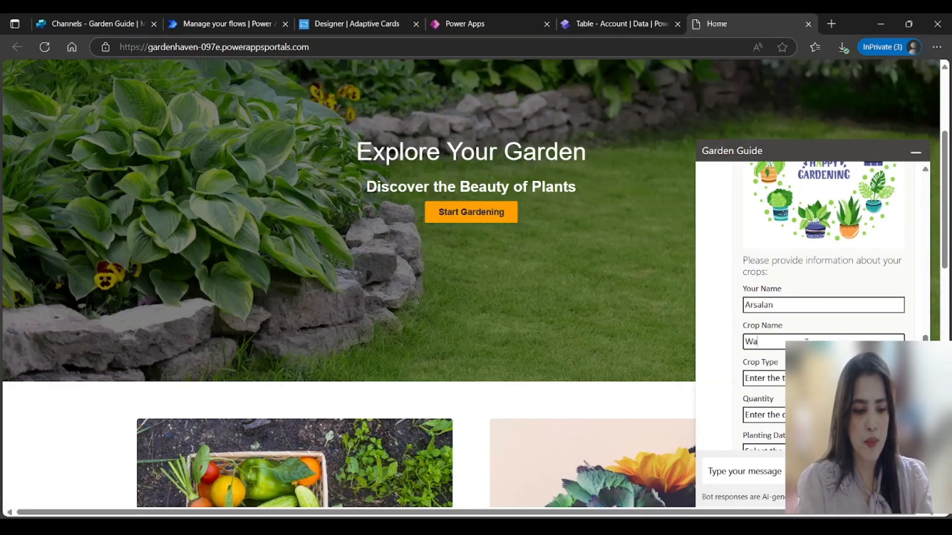
{"action": "type", "text": "ter Lily"}
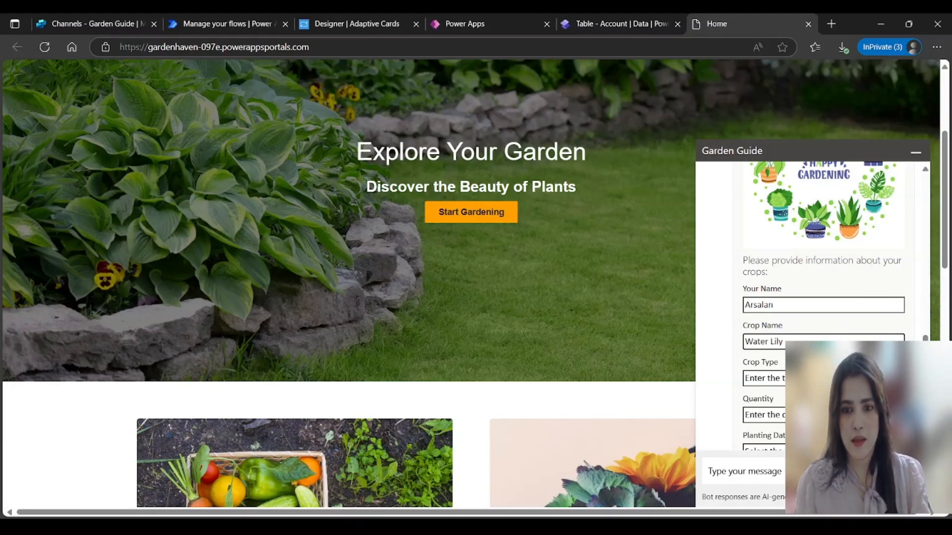
{"action": "key", "text": "Tab"}
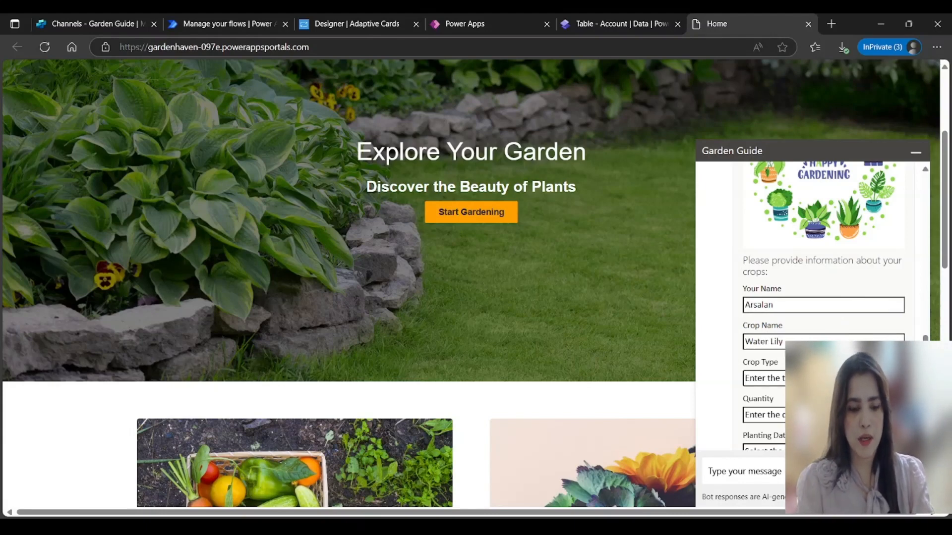
{"action": "type", "text": "Flowring"}
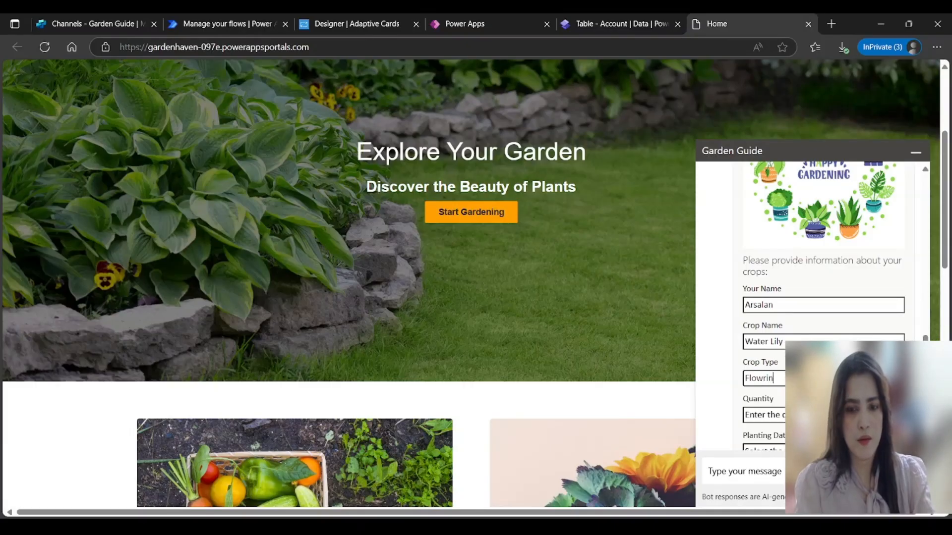
{"action": "key", "text": "BackSpace"}
{"action": "key", "text": "BackSpace"}
{"action": "key", "text": "BackSpace"}
{"action": "type", "text": "ering"}
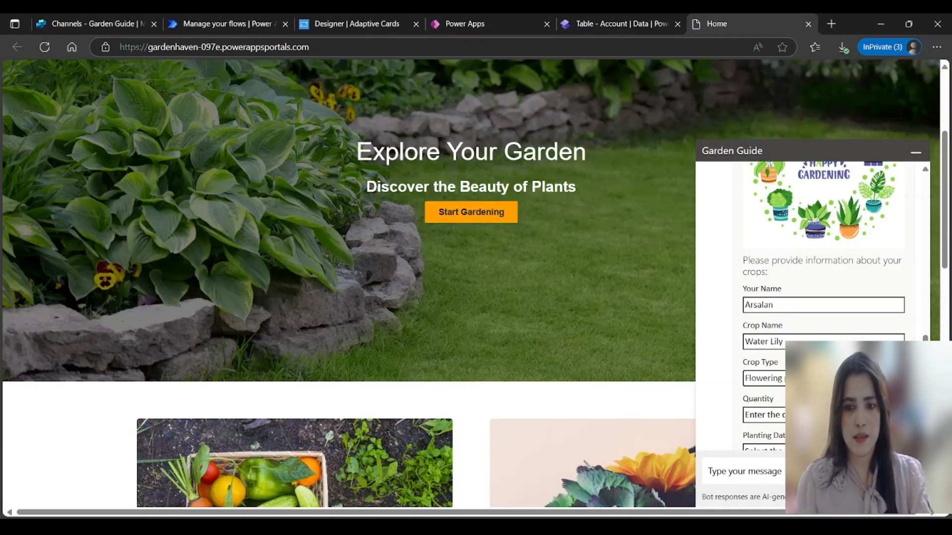
{"action": "key", "text": "Tab"}
{"action": "type", "text": "10"}
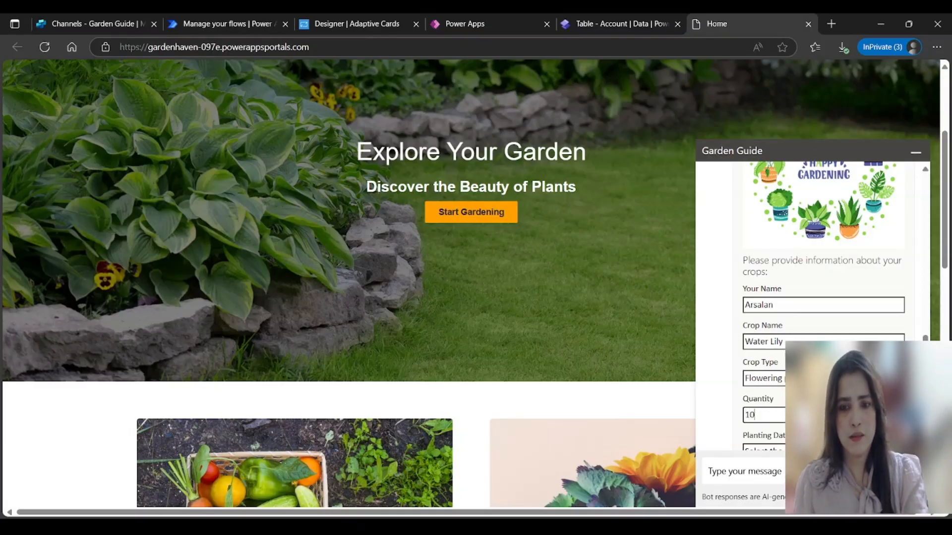
Step: Add planting date 02/02/2025 and notes 'White colo', then submit the crop form
{"action": "left_click_drag", "start_coordinate": [925, 369], "coordinate": [926, 402]}
{"action": "left_click", "coordinate": [799, 332]}
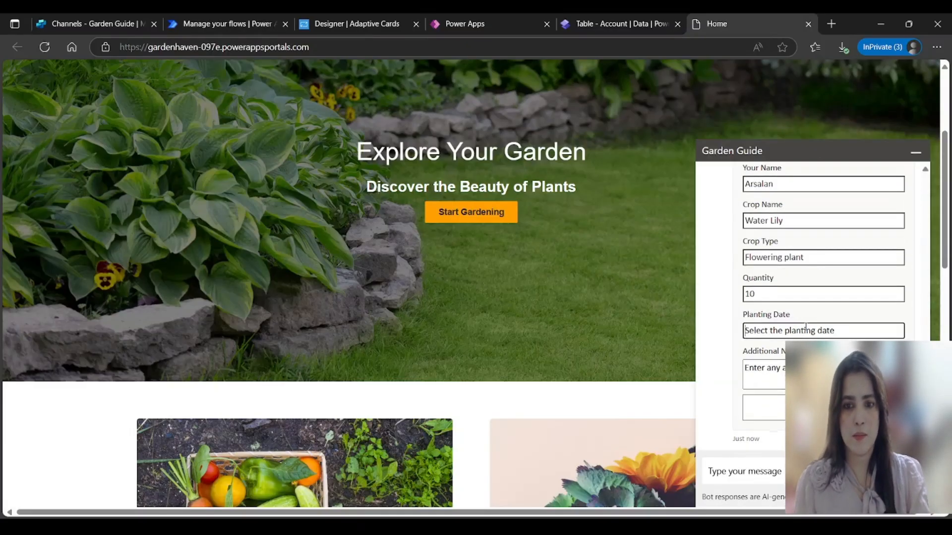
{"action": "type", "text": "02/02"}
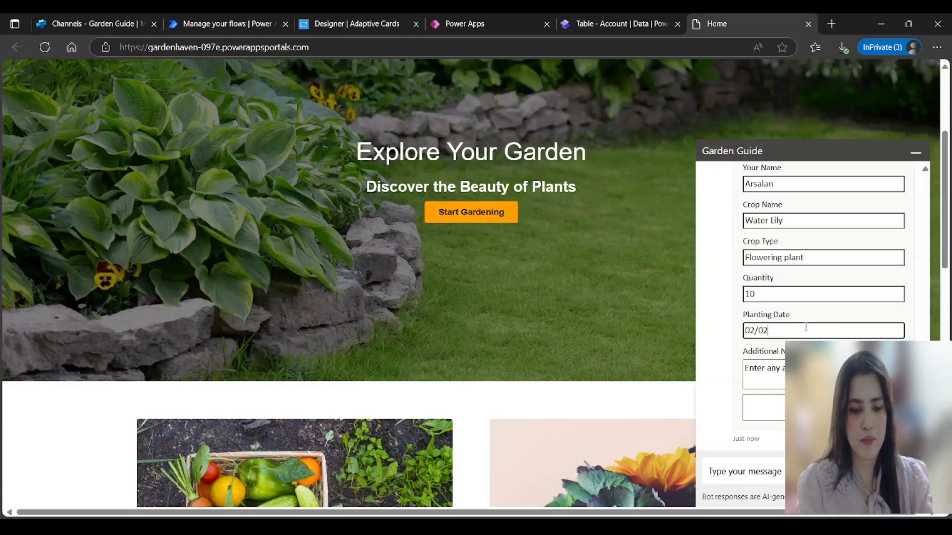
{"action": "type", "text": "/2025"}
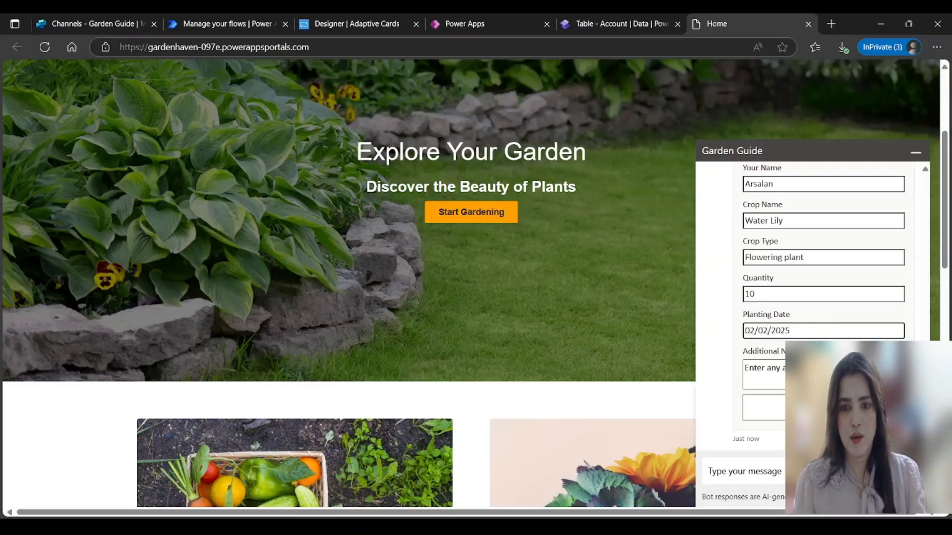
{"action": "left_click", "coordinate": [808, 372]}
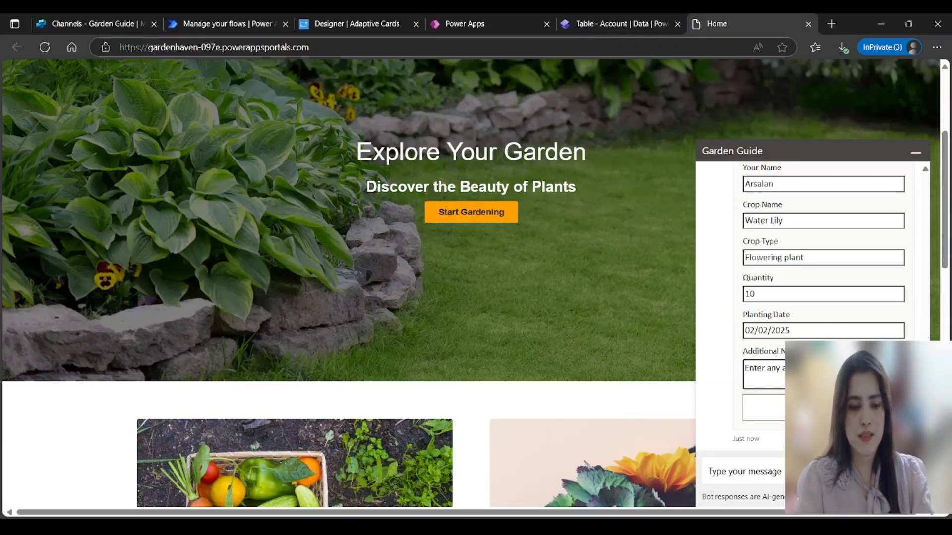
{"action": "type", "text": "Whi"}
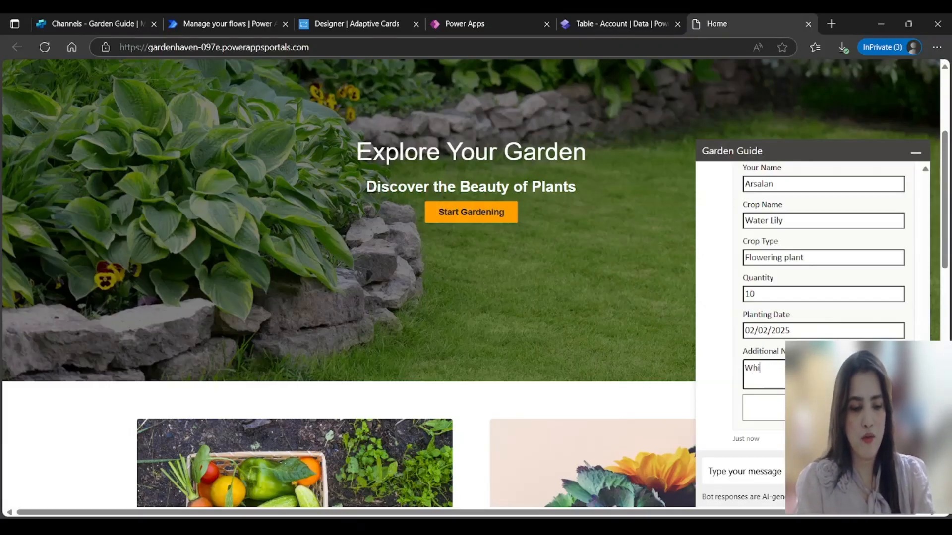
{"action": "type", "text": "te colo"}
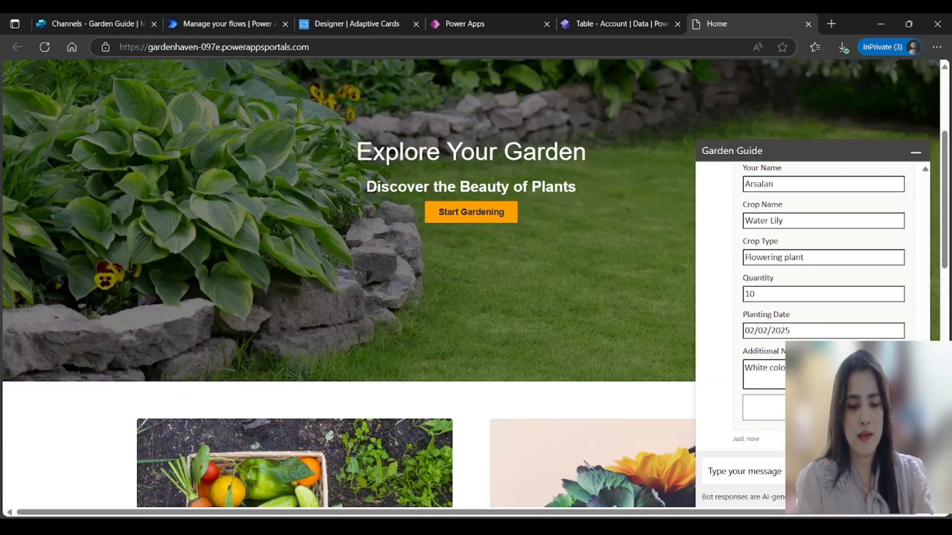
{"action": "left_click", "coordinate": [823, 408]}
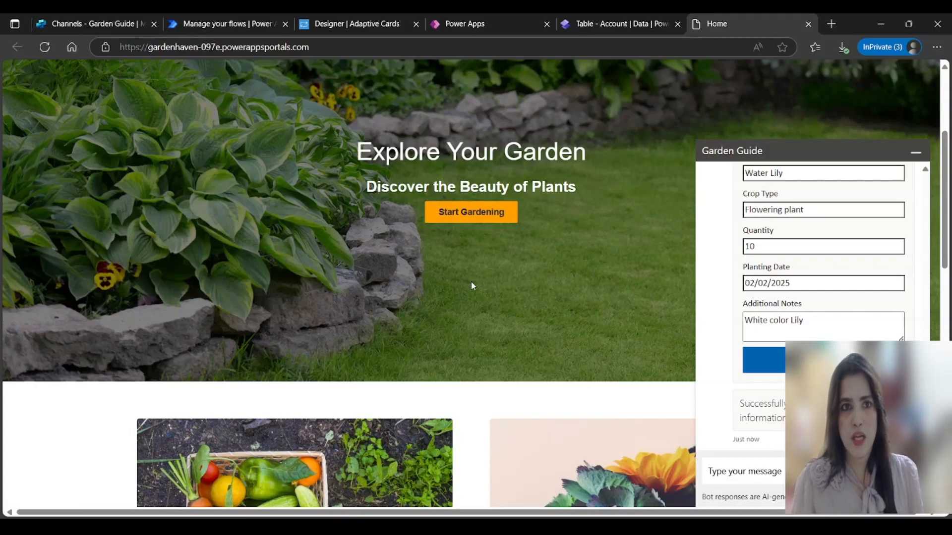
{"action": "left_click", "coordinate": [481, 26]}
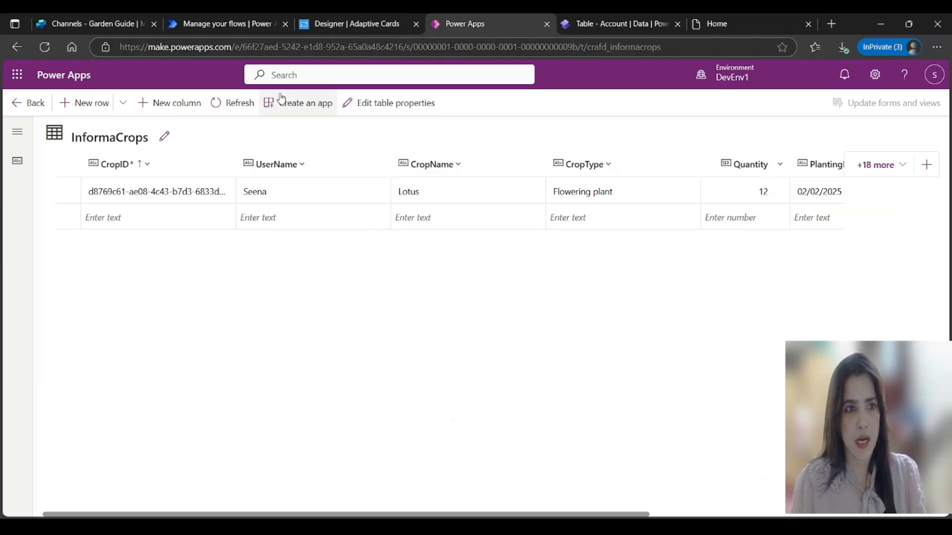
Step: Refresh the InformaCrops table to show the Water Lily row, then return to Power Pages data
{"action": "left_click", "coordinate": [238, 102]}
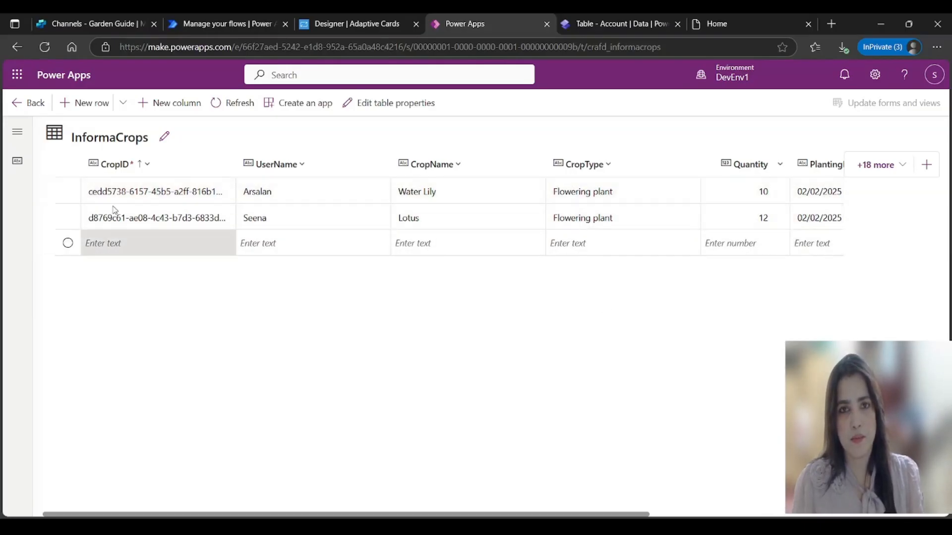
{"action": "left_click", "coordinate": [635, 27]}
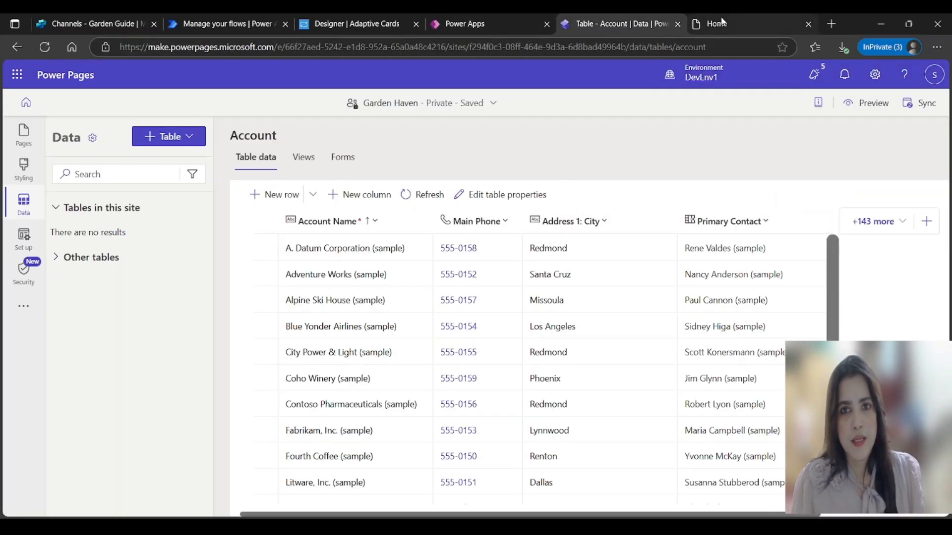